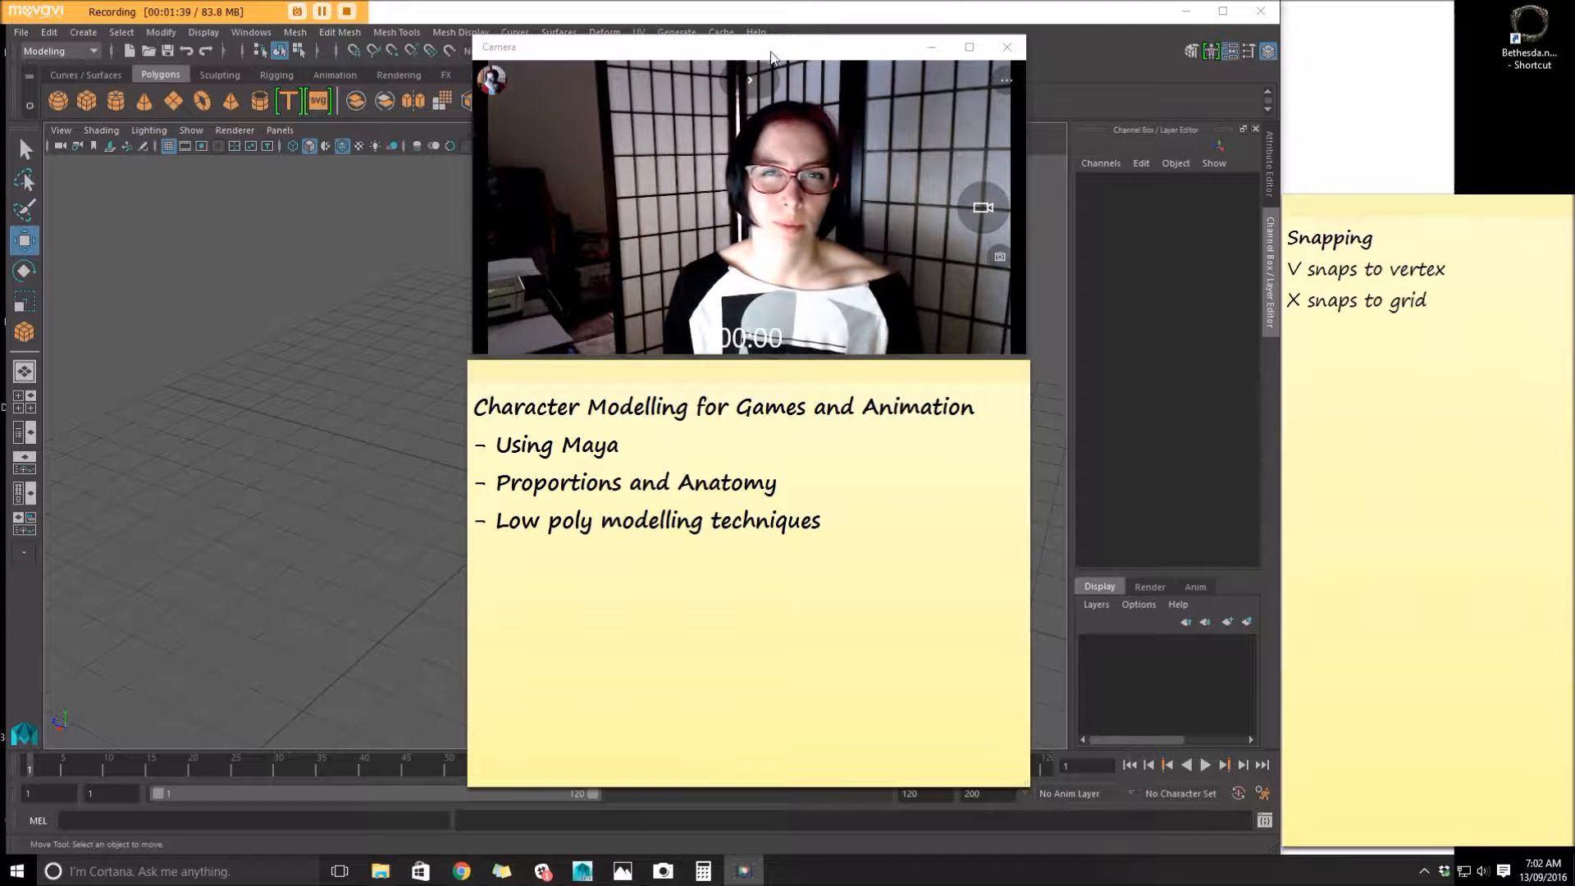
Shrink the camera window into the upper corner of the desktop and narrow the Maya window beside it
left_click_drag(1028, 358, 886, 321)
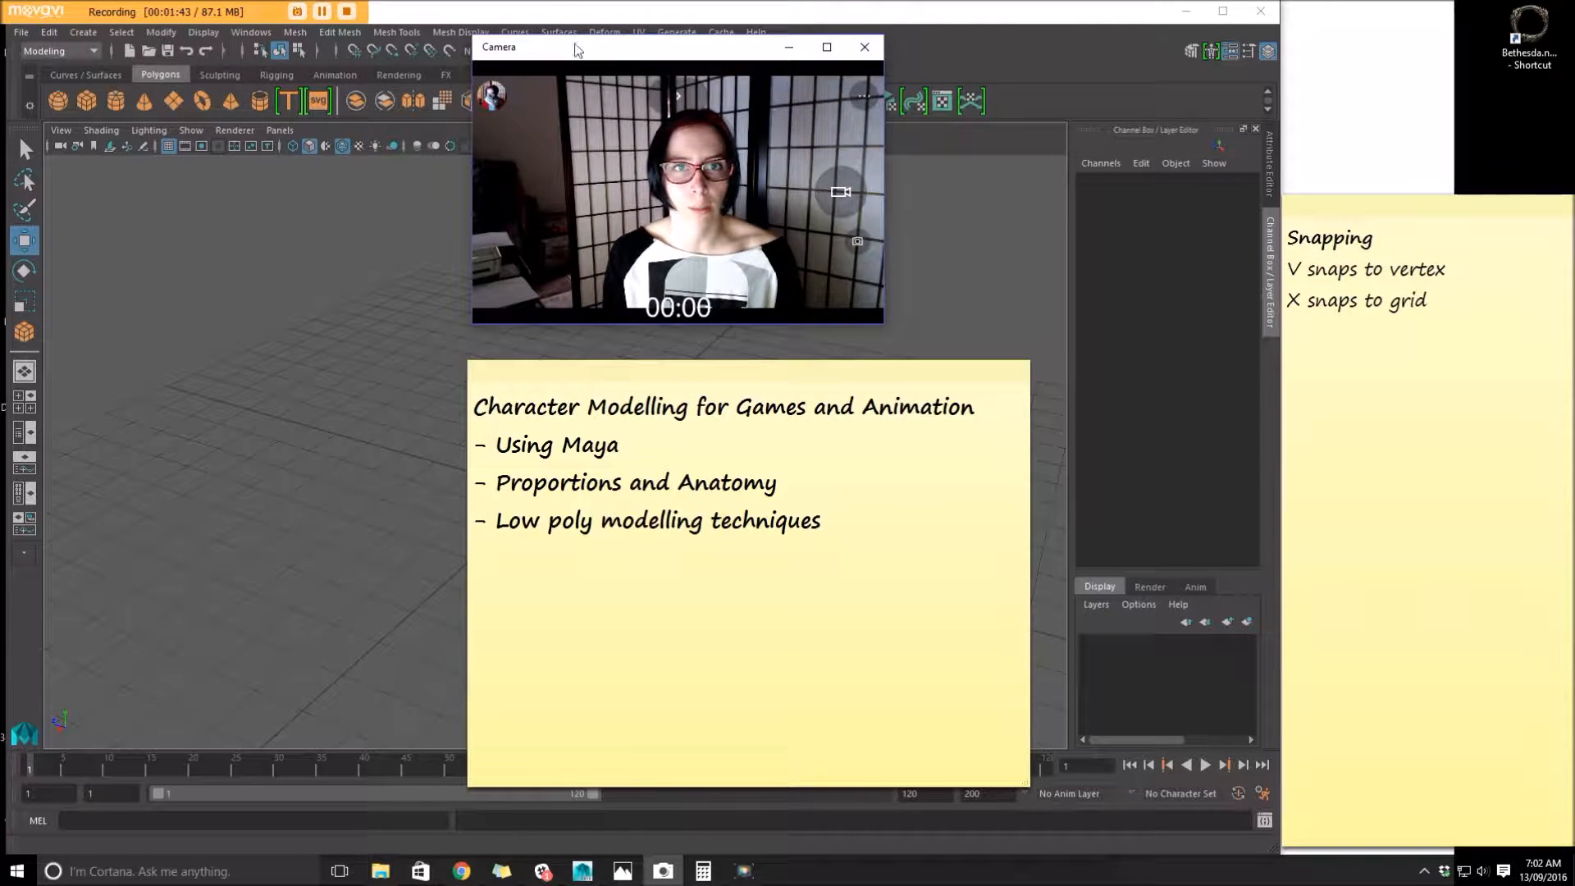
left_click_drag(623, 54, 1303, 21)
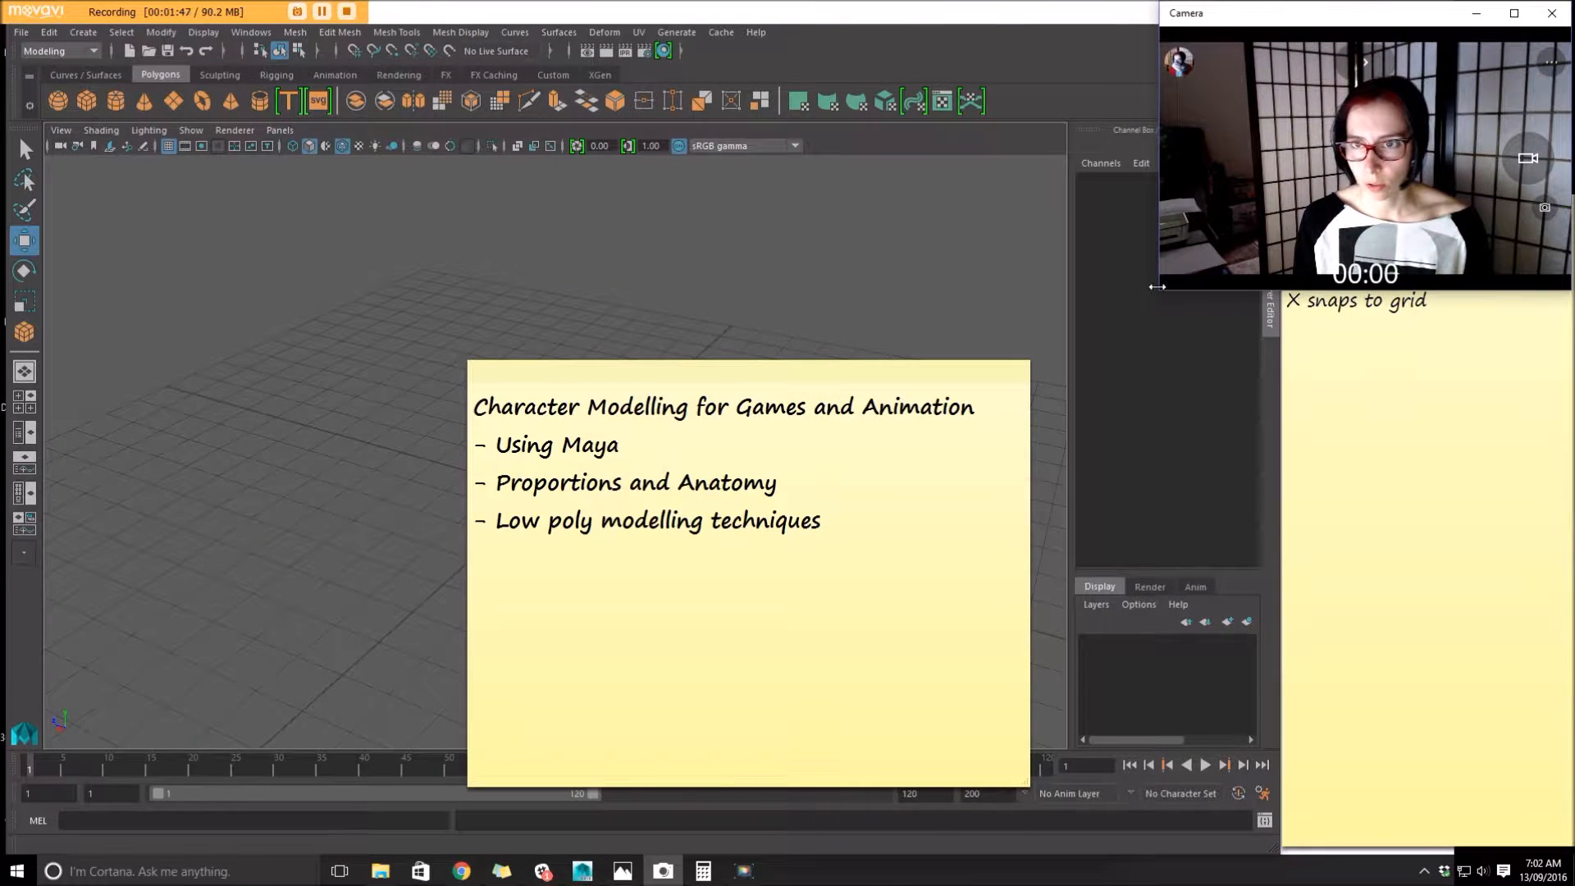
left_click(1107, 380)
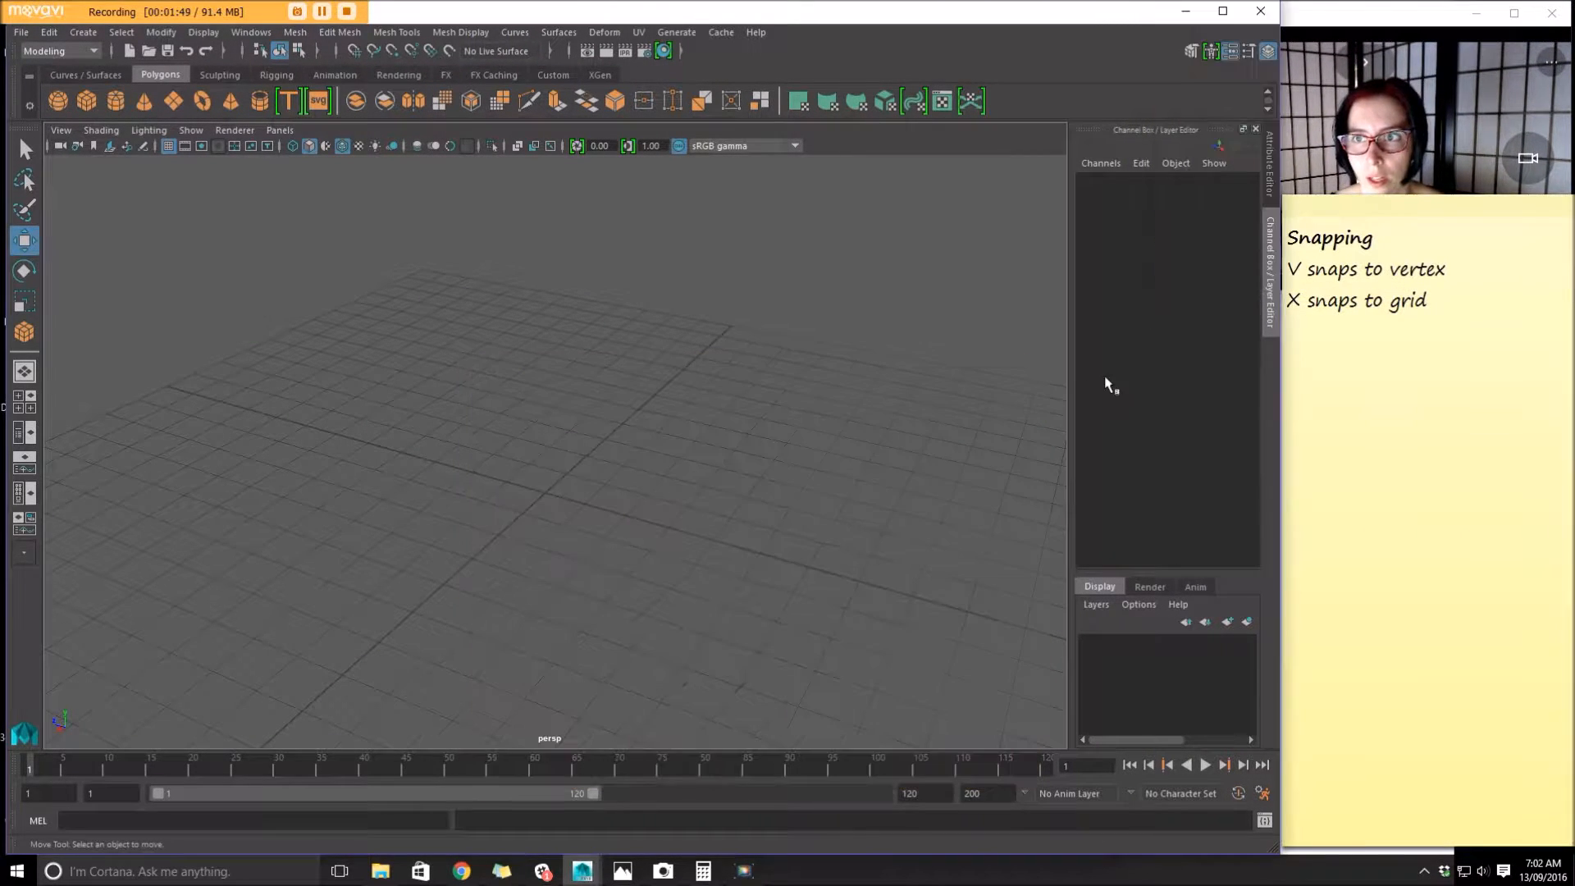
left_click(1188, 407)
left_click_drag(1277, 362, 1192, 380)
Resize the Snapping note to fit beneath the camera image and move the Character Modelling note out of the way
left_click(1476, 444)
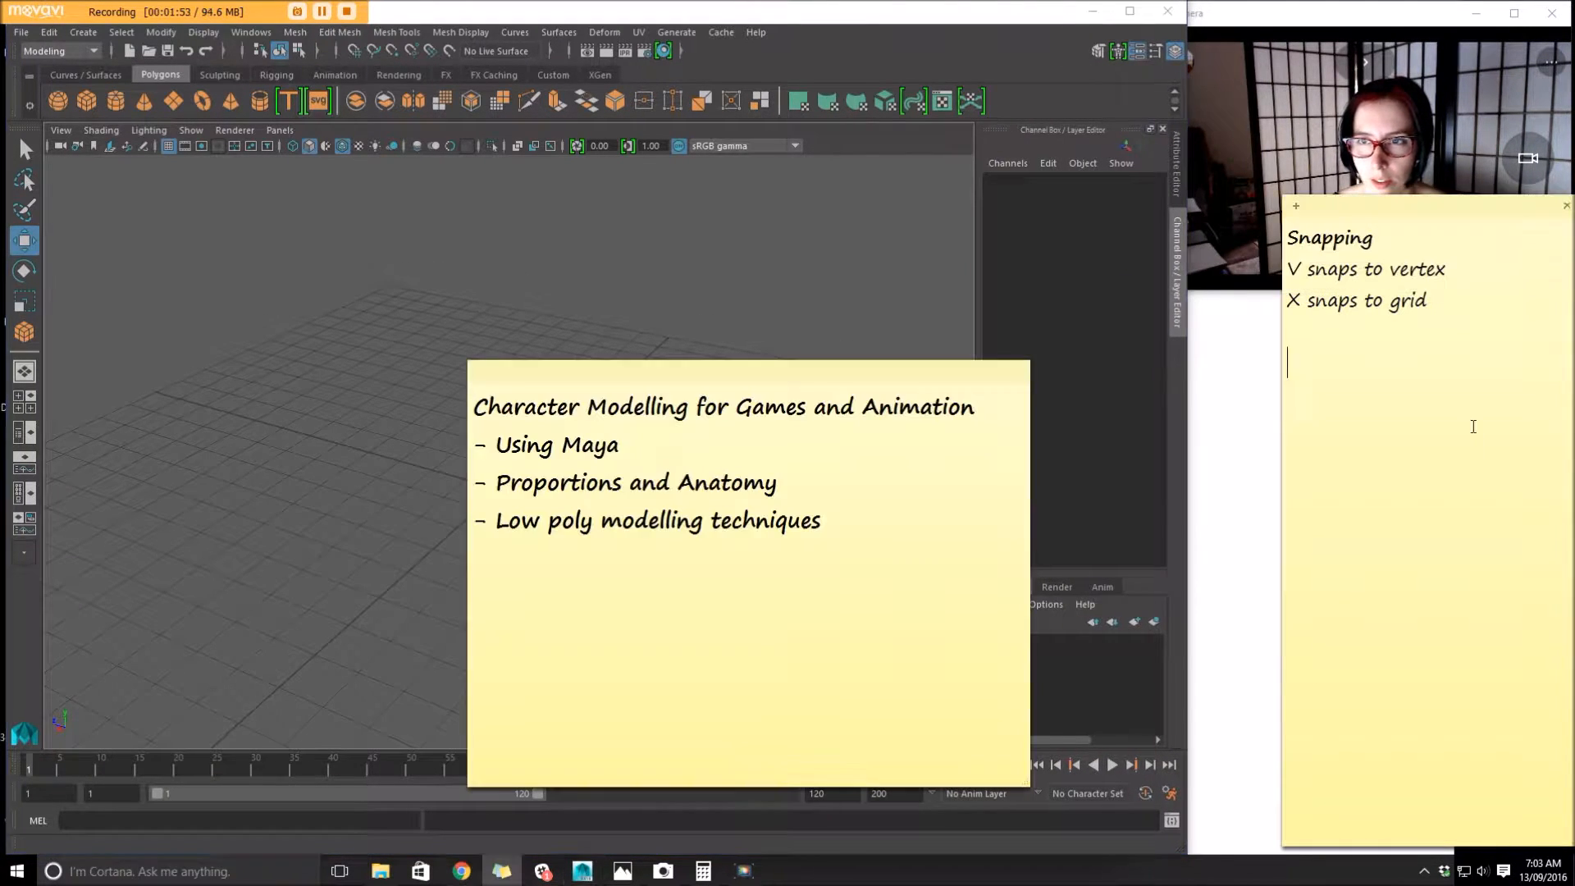
left_click_drag(1420, 197, 1419, 287)
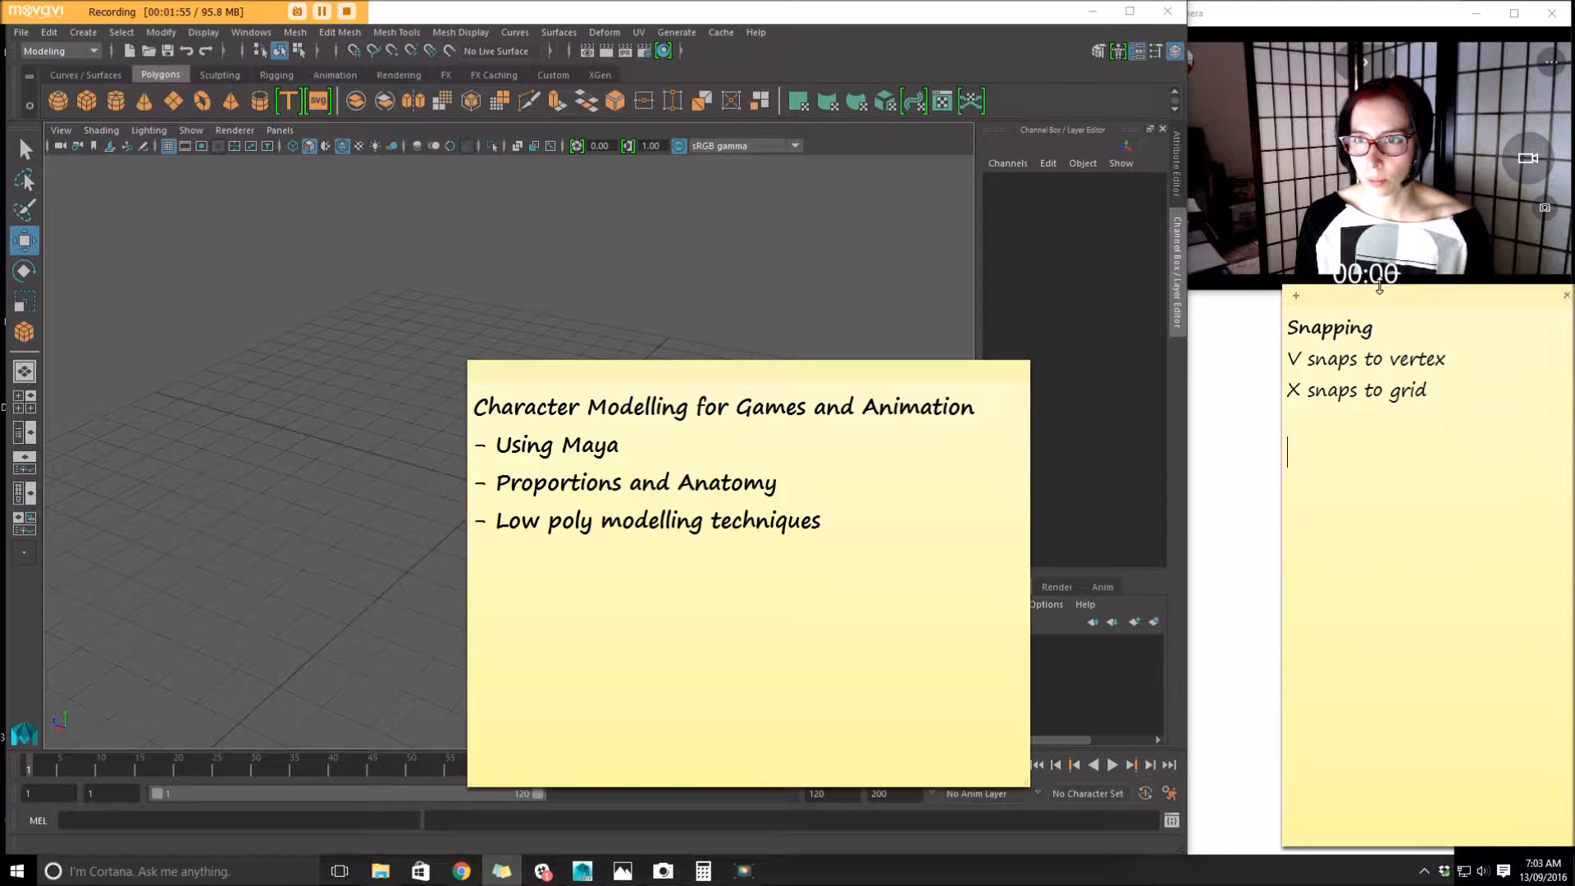
left_click_drag(1285, 378, 1184, 377)
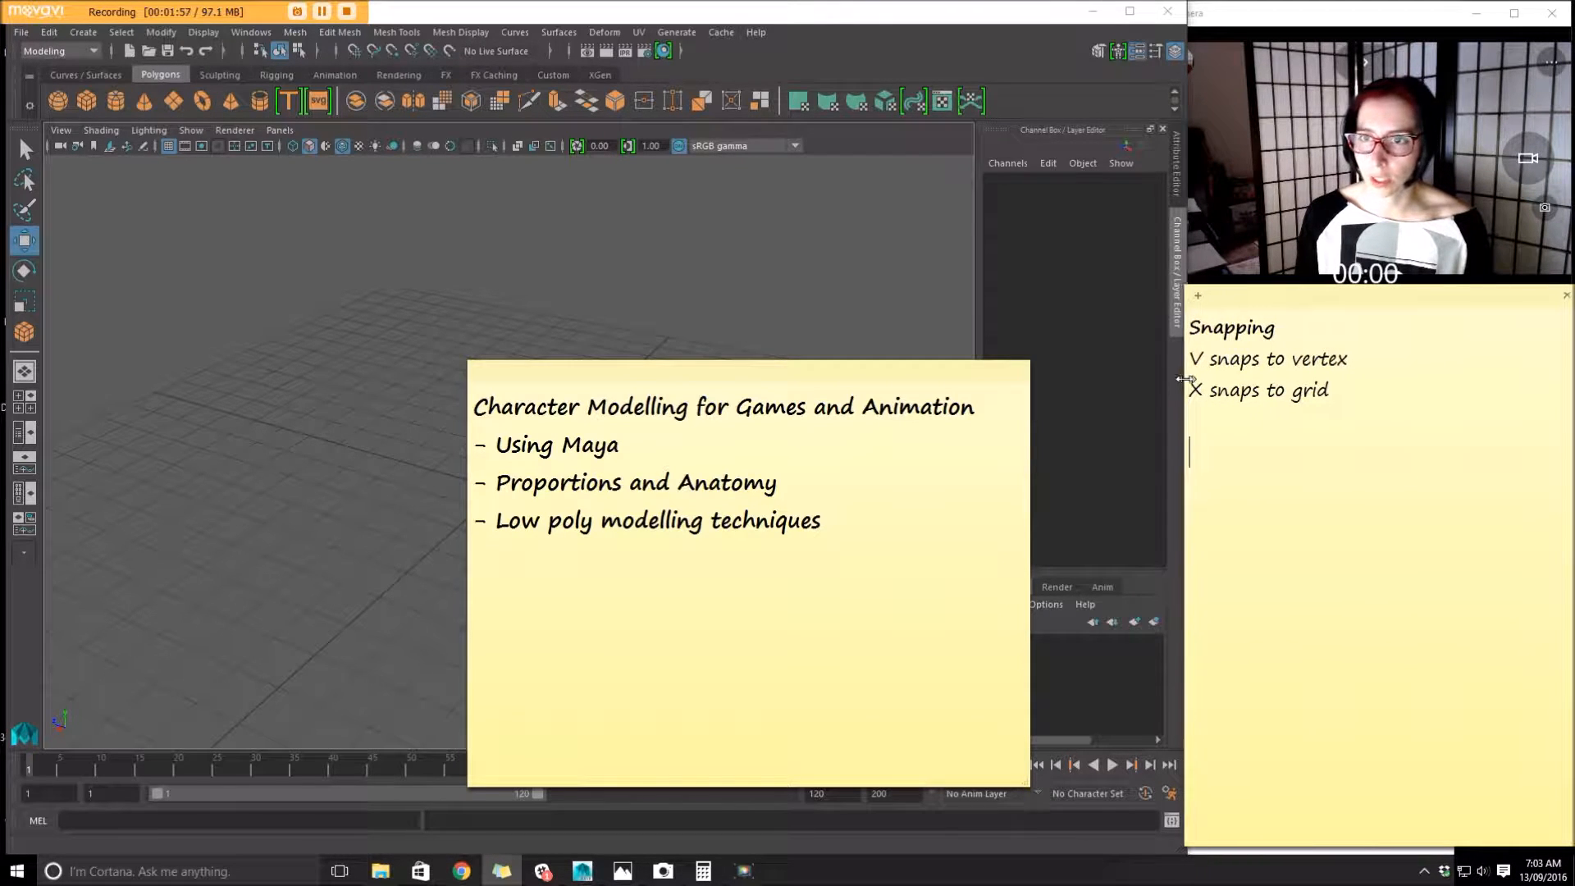
left_click(1378, 371)
left_click_drag(868, 377, 1574, 402)
Create a polygon cube at the centre of the grid
right_click_drag(723, 554, 514, 521, "alt")
left_click_drag(513, 520, 415, 475, "alt")
right_click_drag(415, 476, 692, 602, "alt")
left_click_drag(271, 335, 325, 390, "alt")
right_click_drag(545, 440, 362, 457, "alt")
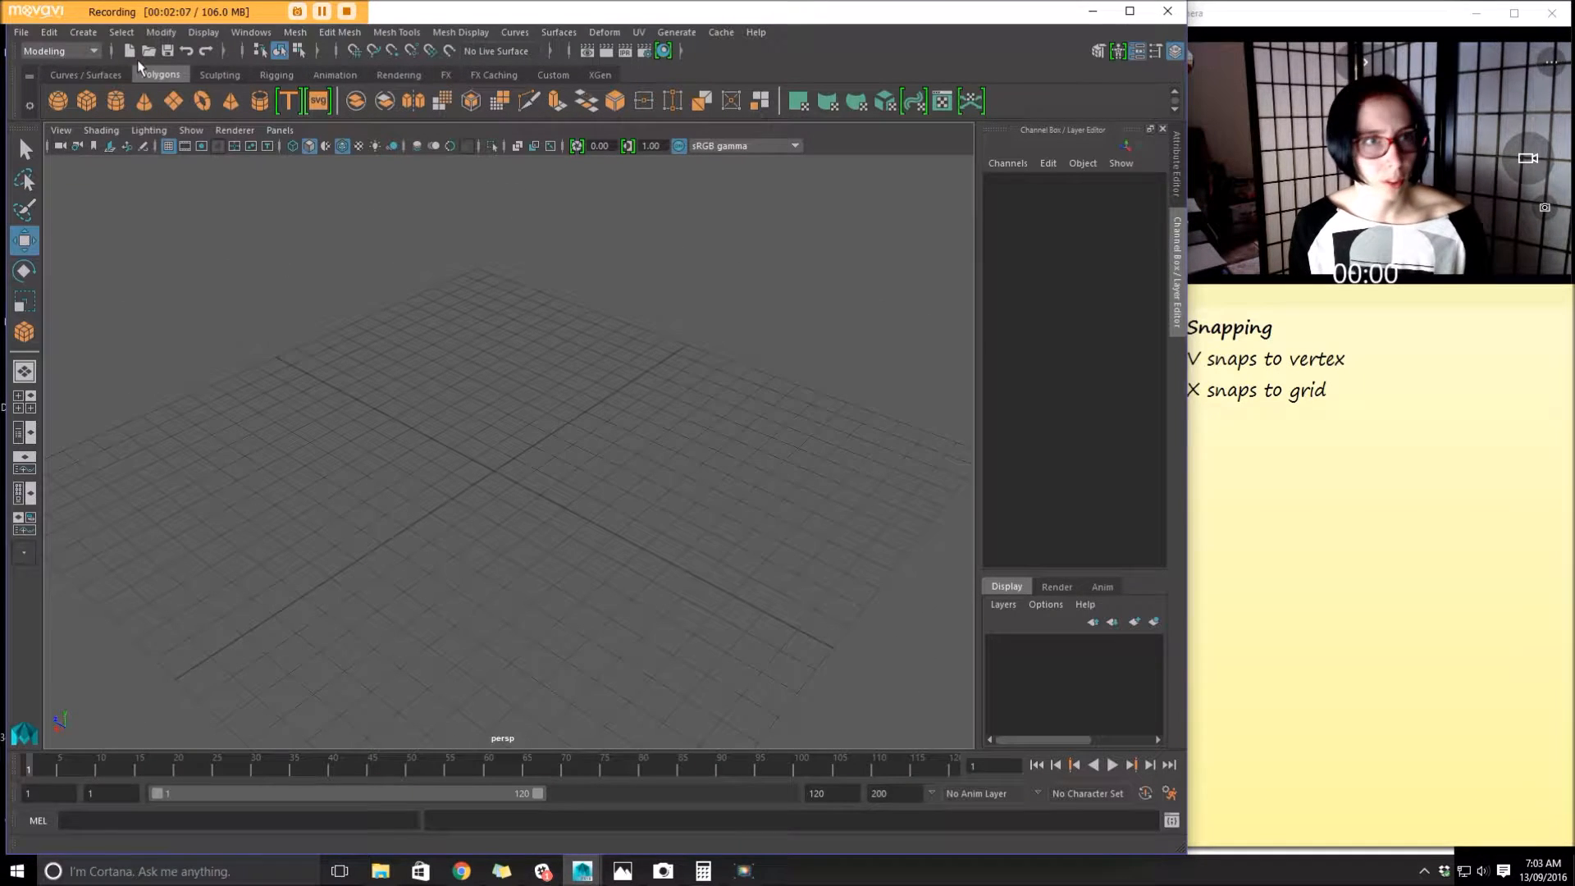
left_click(82, 33)
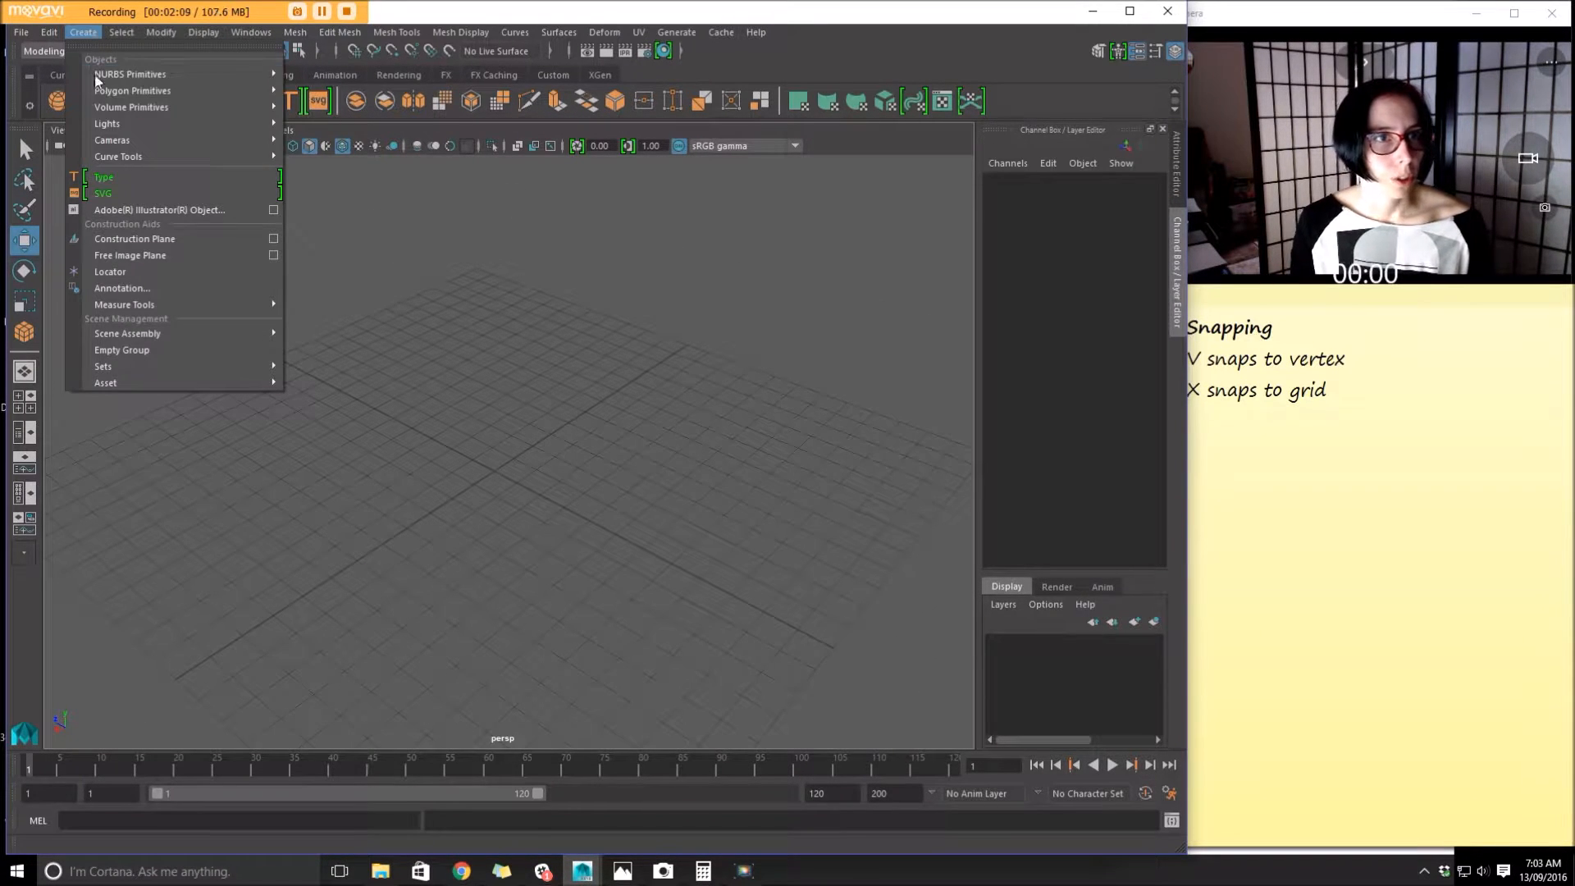
mouse_move(171, 89)
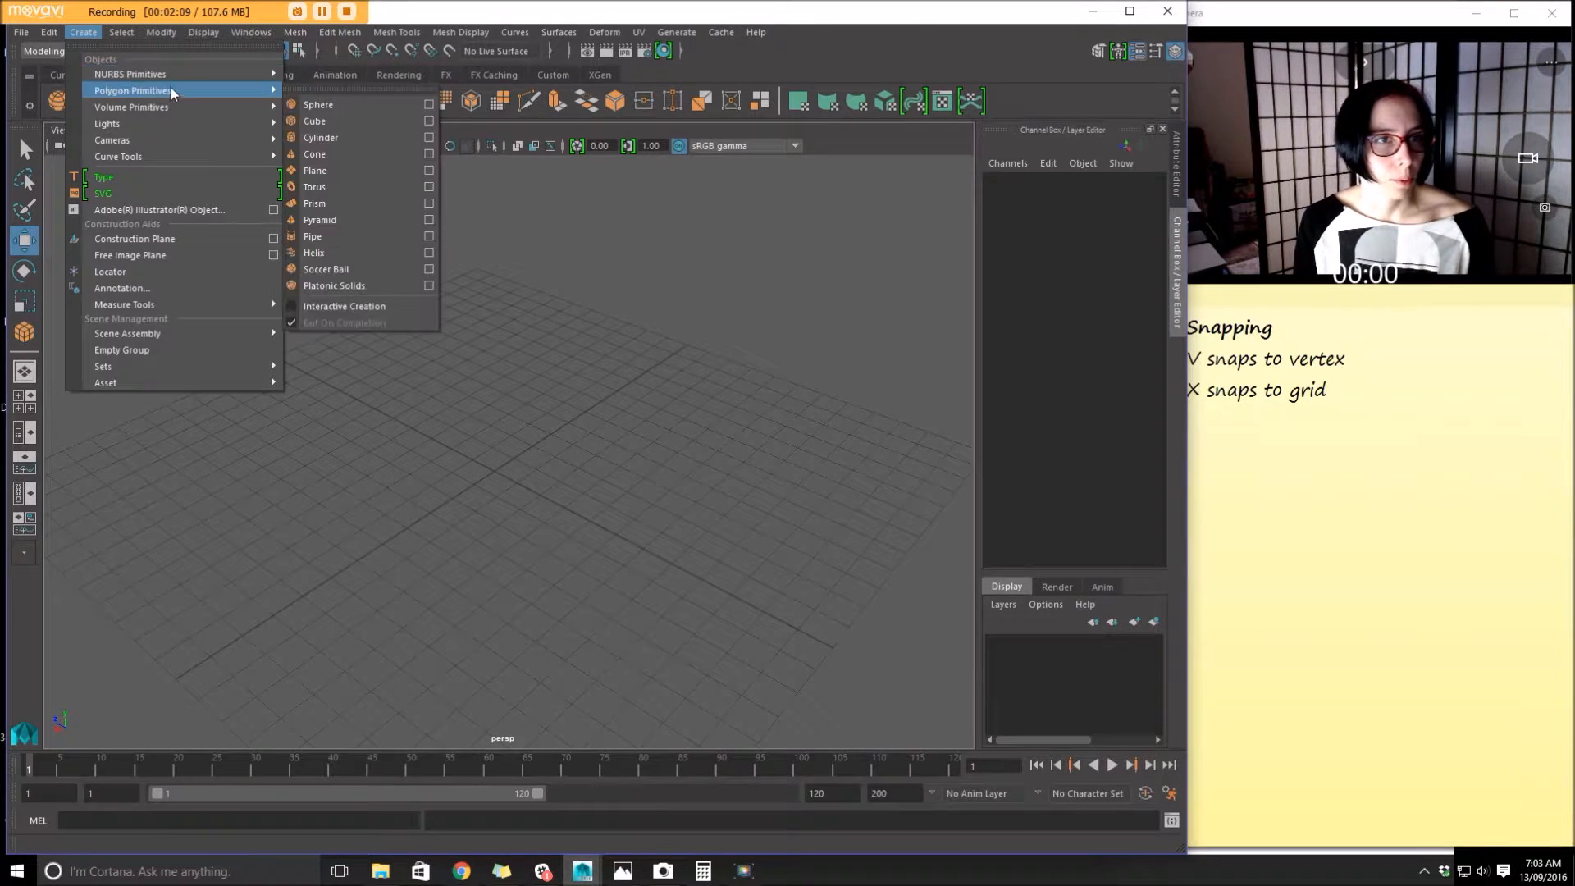
left_click(346, 122)
scroll(520, 665, "down", 3)
left_click_drag(380, 594, 451, 605, "alt")
scroll(509, 615, "up", 5)
right_click_drag(451, 604, 682, 651, "alt")
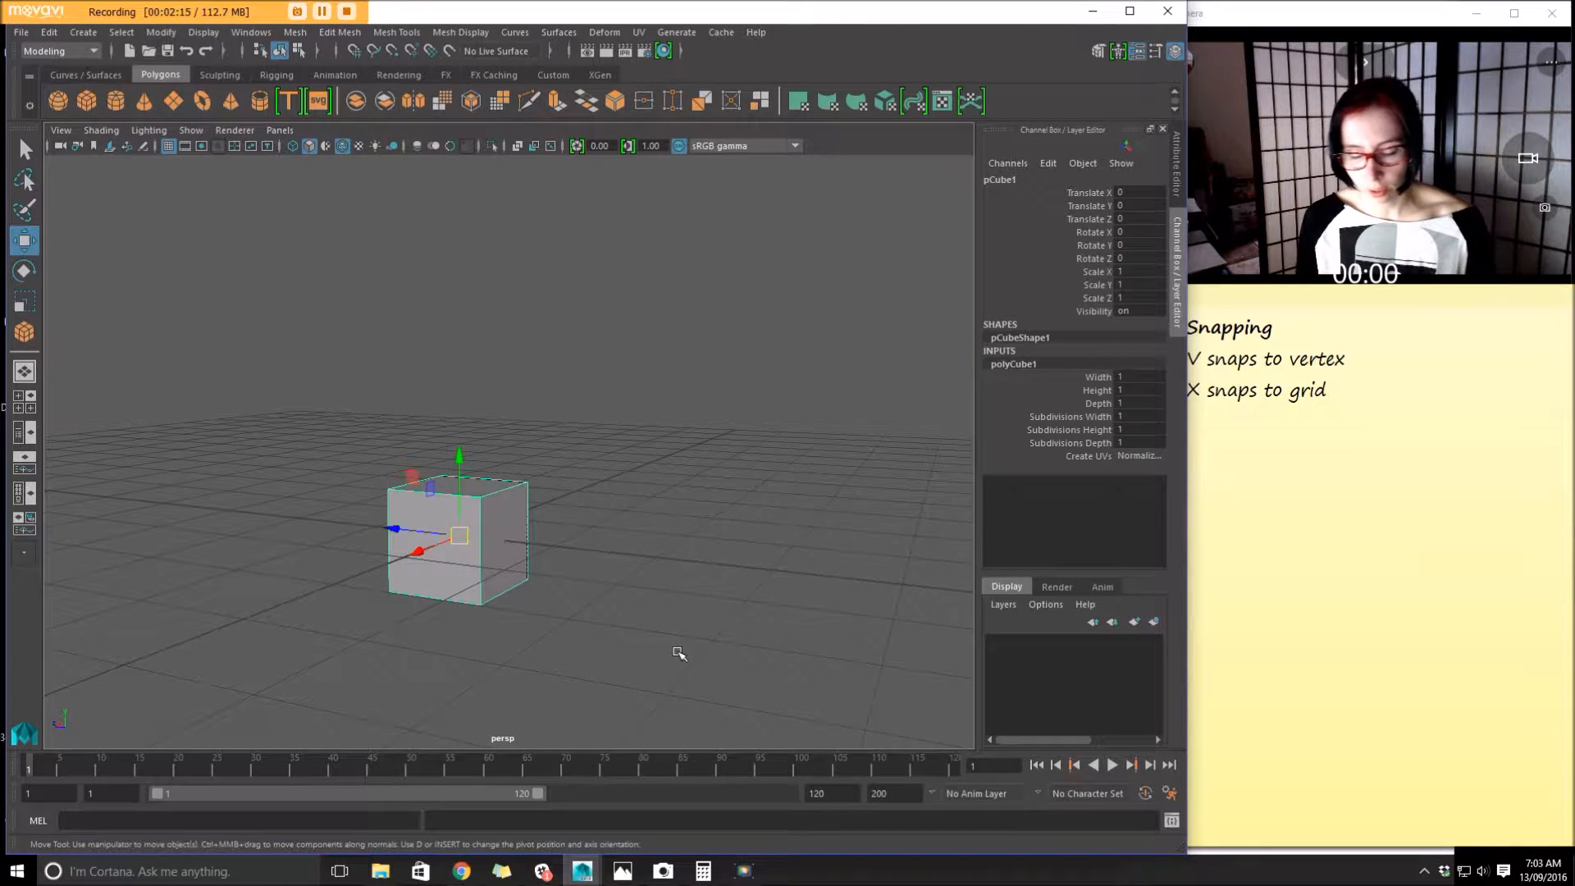
left_click_drag(530, 673, 492, 566, "alt")
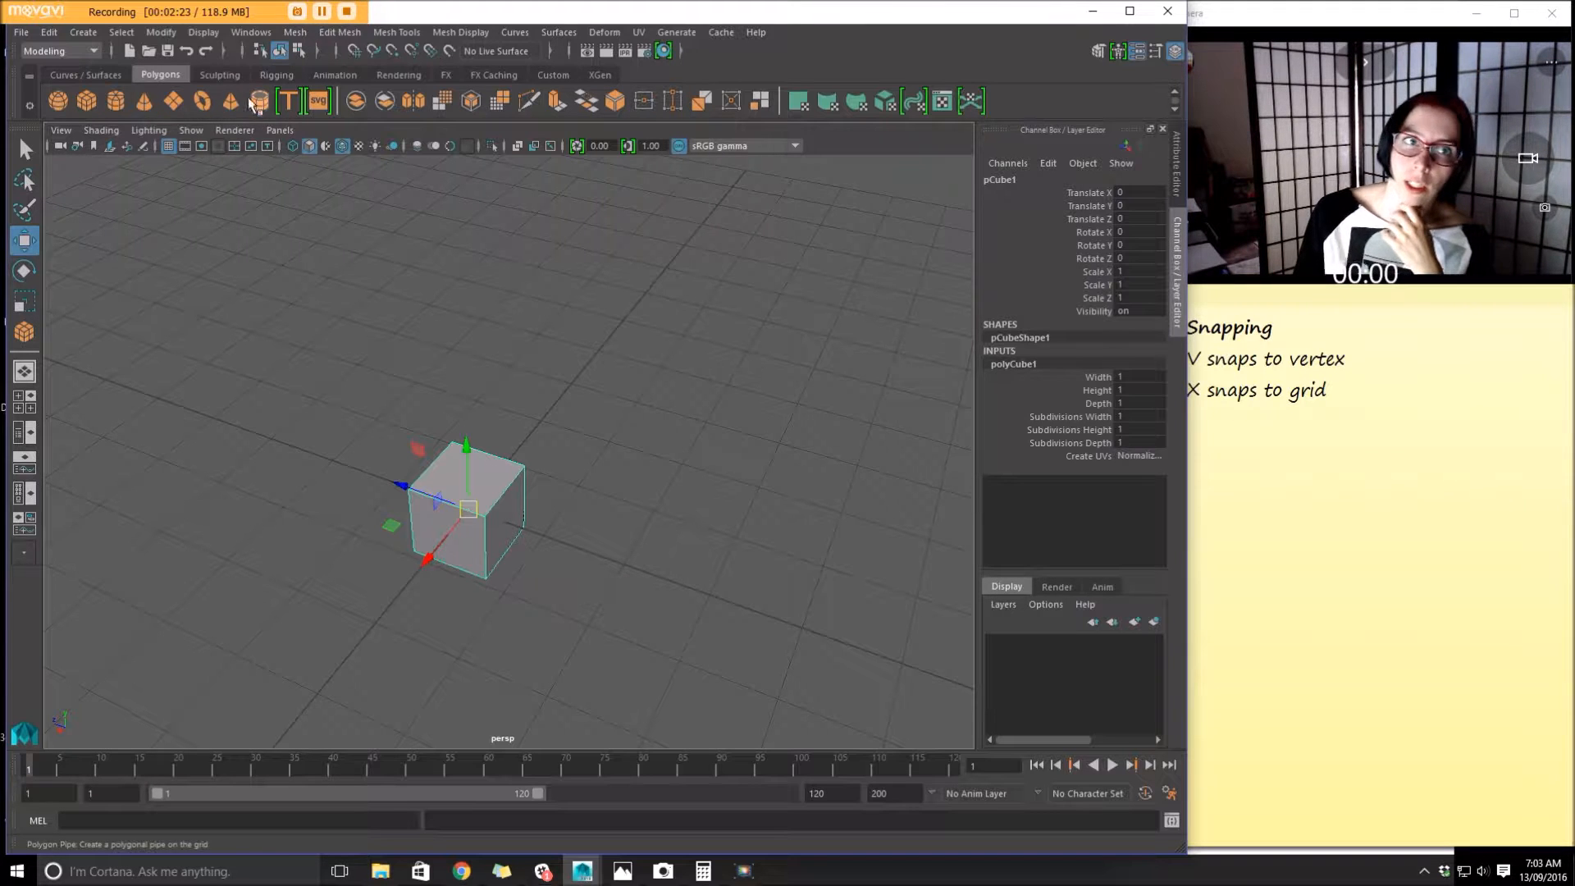
Set the linear working units to meter in the preferences and save them
left_click(251, 32)
mouse_move(263, 123)
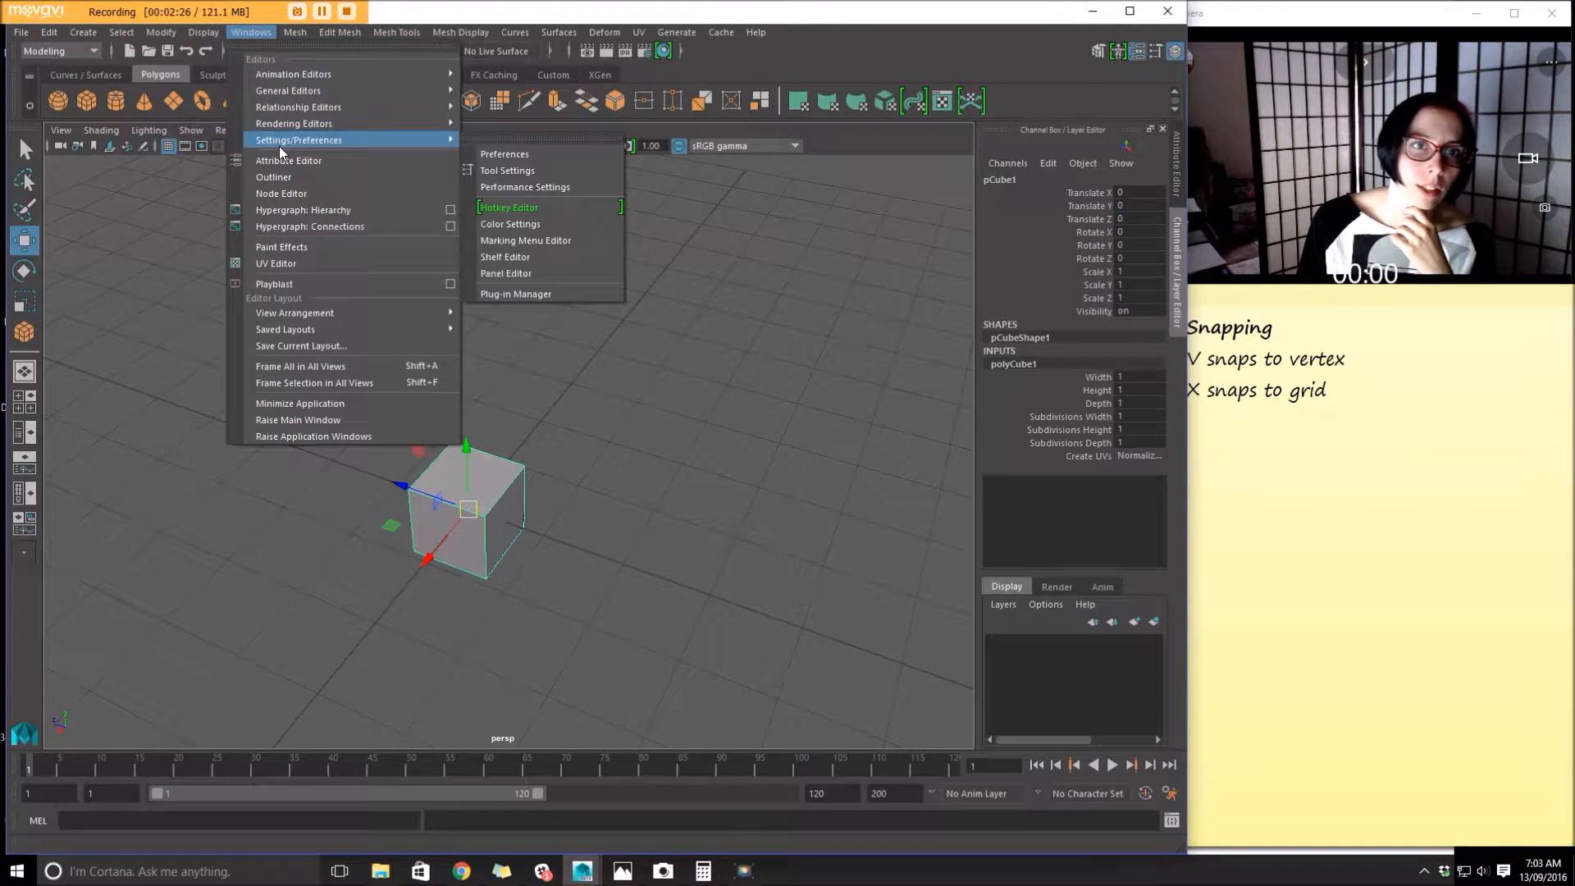
left_click(508, 153)
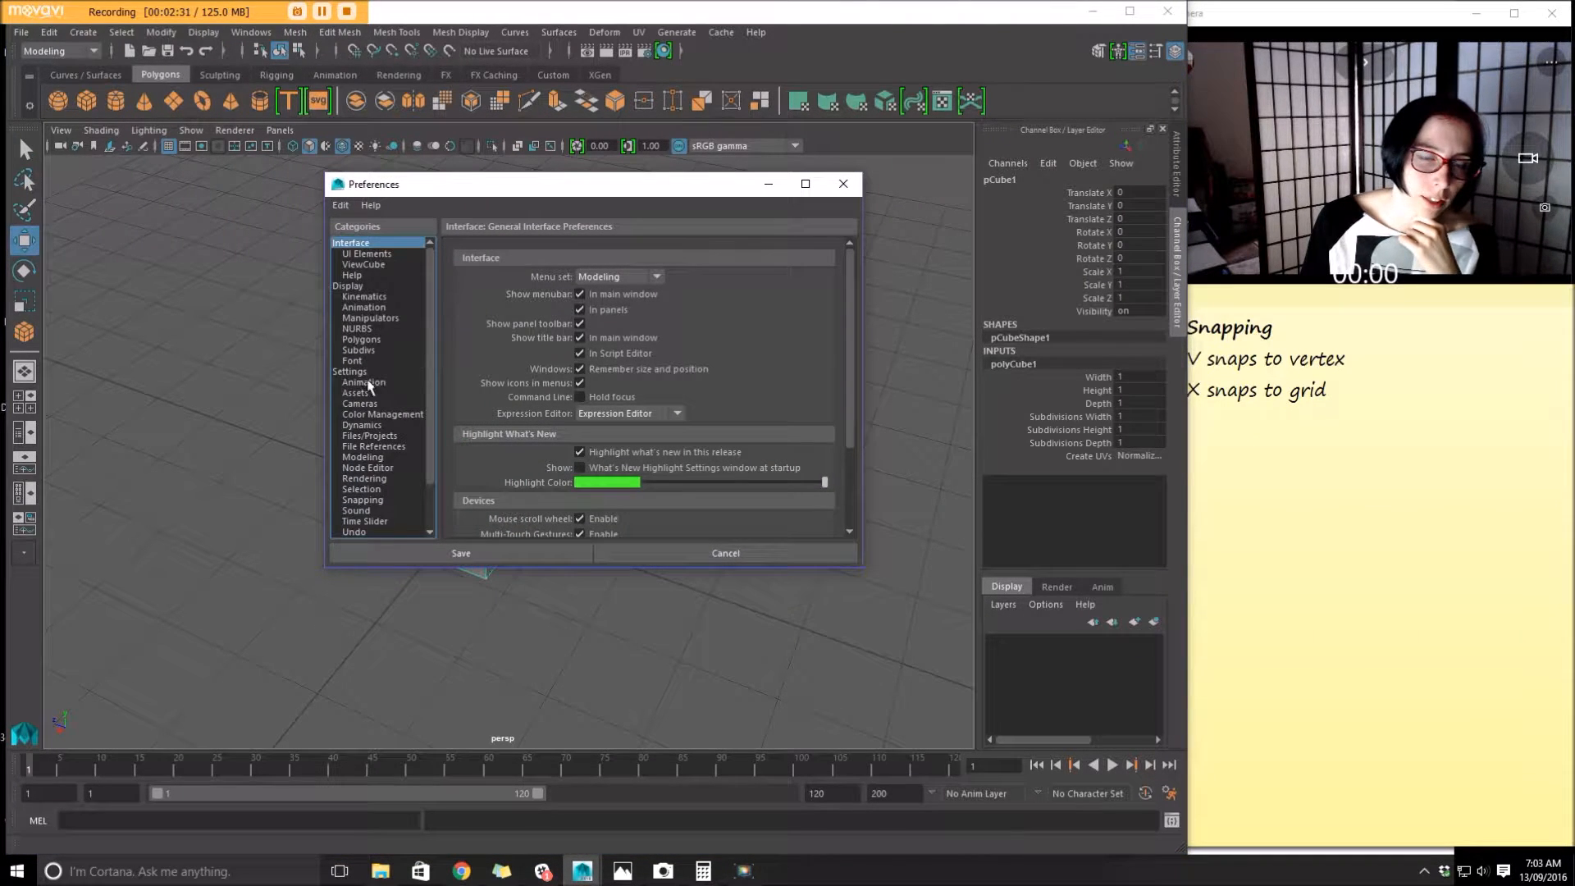
left_click(343, 372)
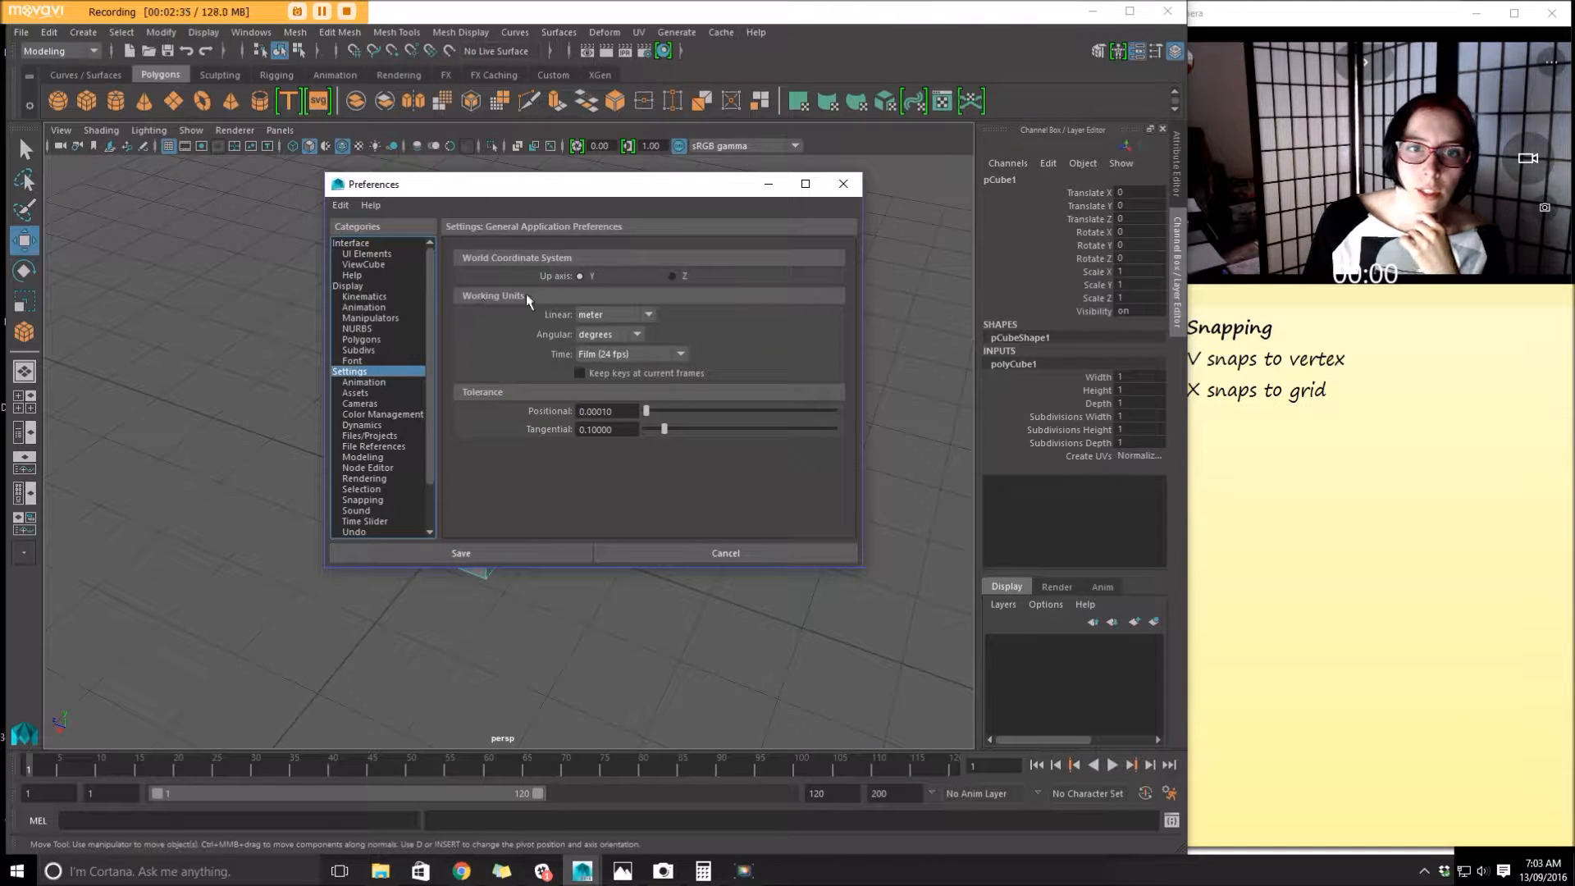
left_click(590, 321)
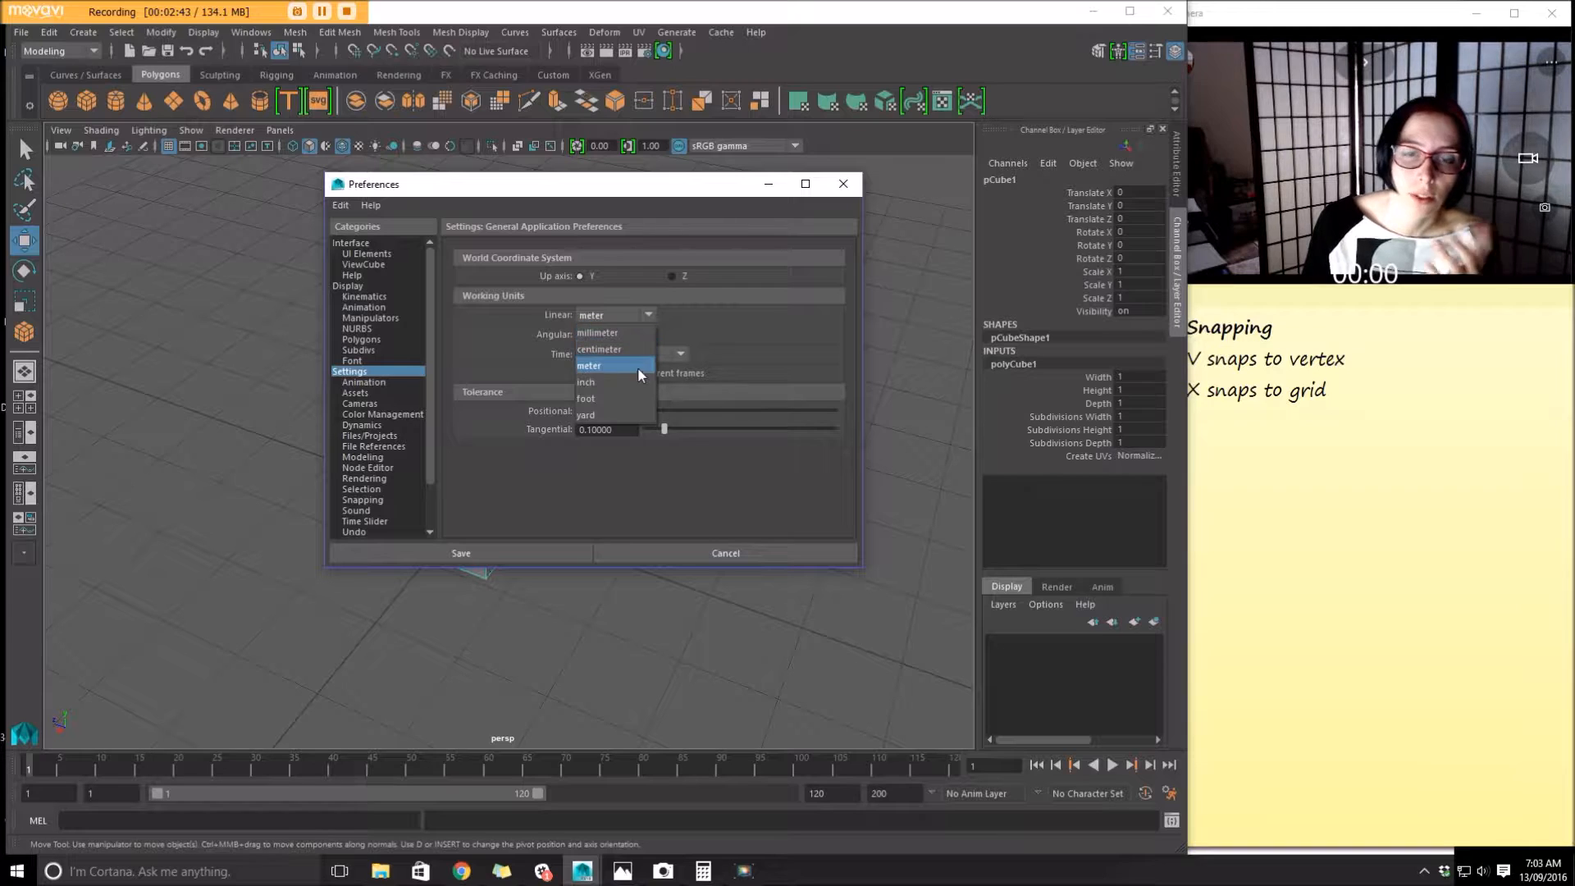
left_click(591, 370)
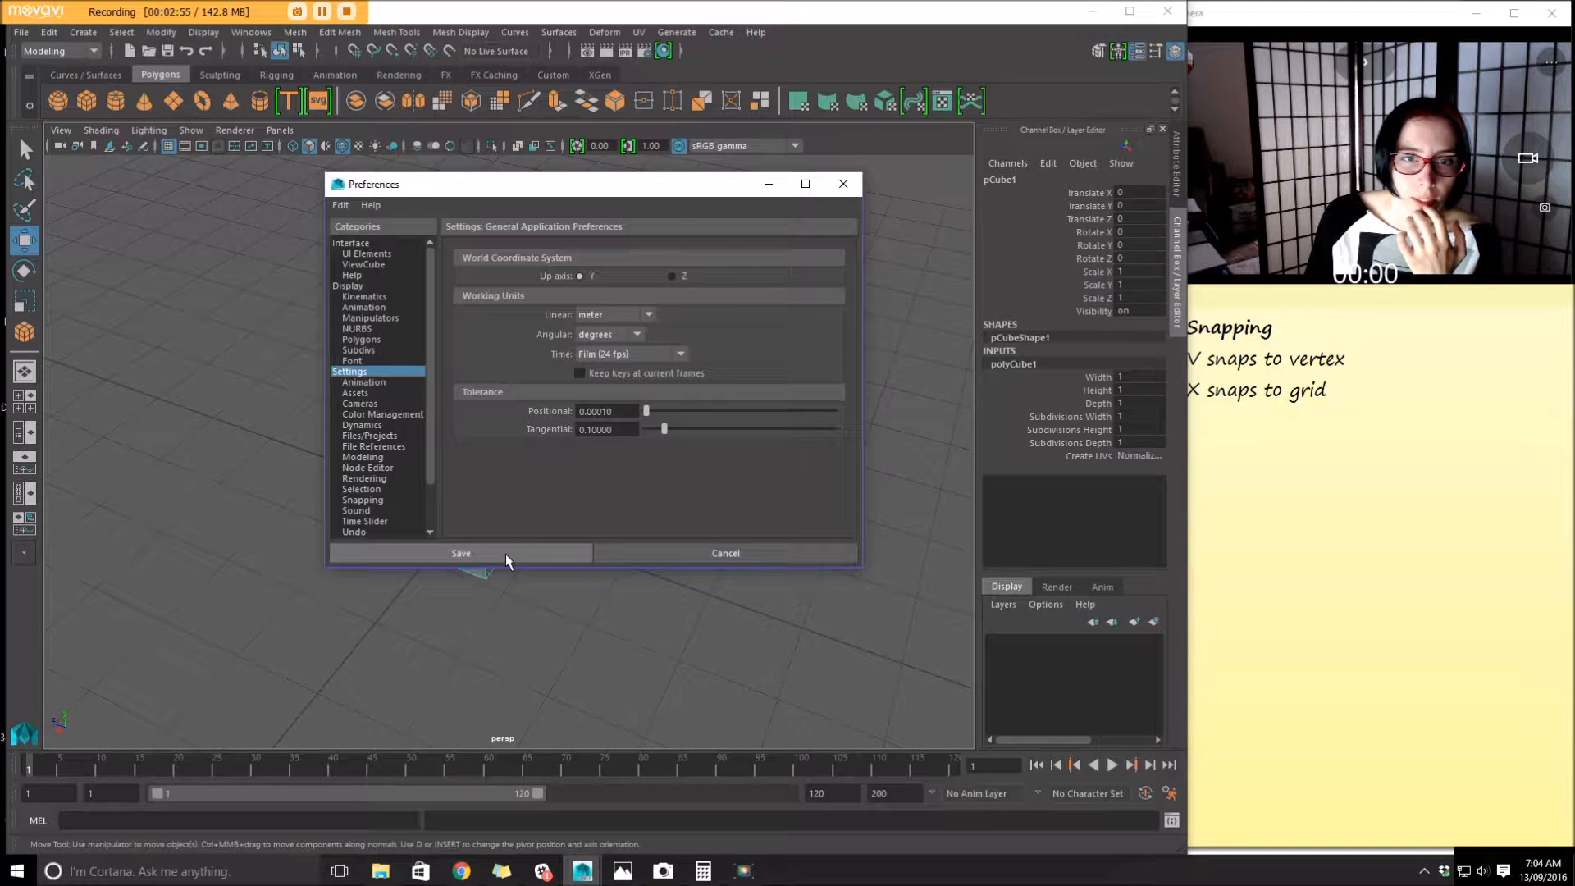
left_click(554, 553)
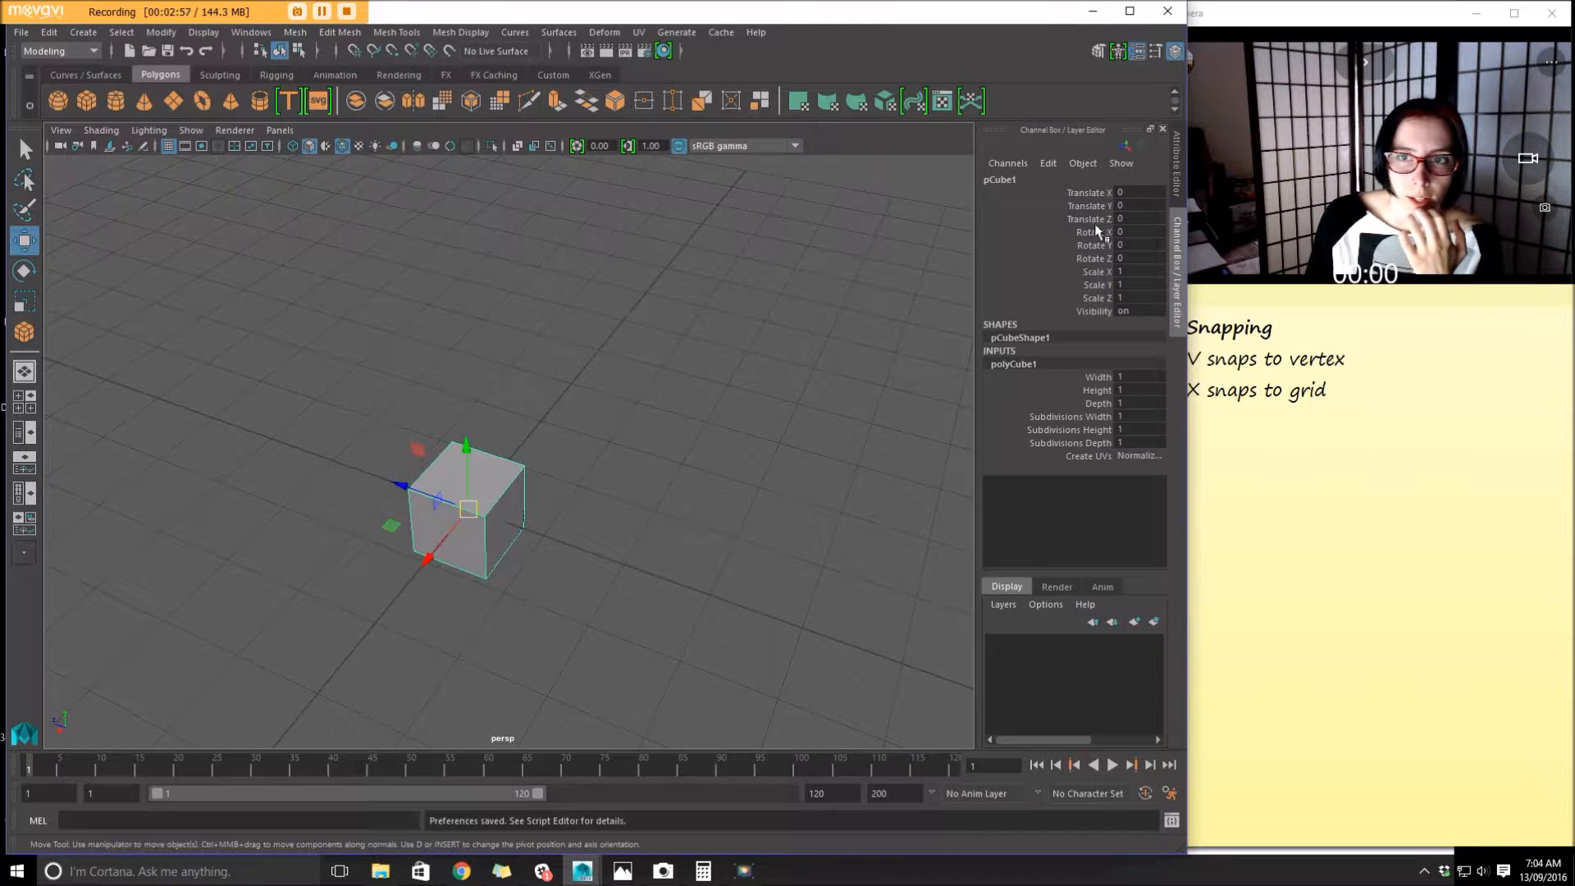
Set the cube's height to 1.8 and view it from several sides
double_click(1148, 381)
key("Tab")
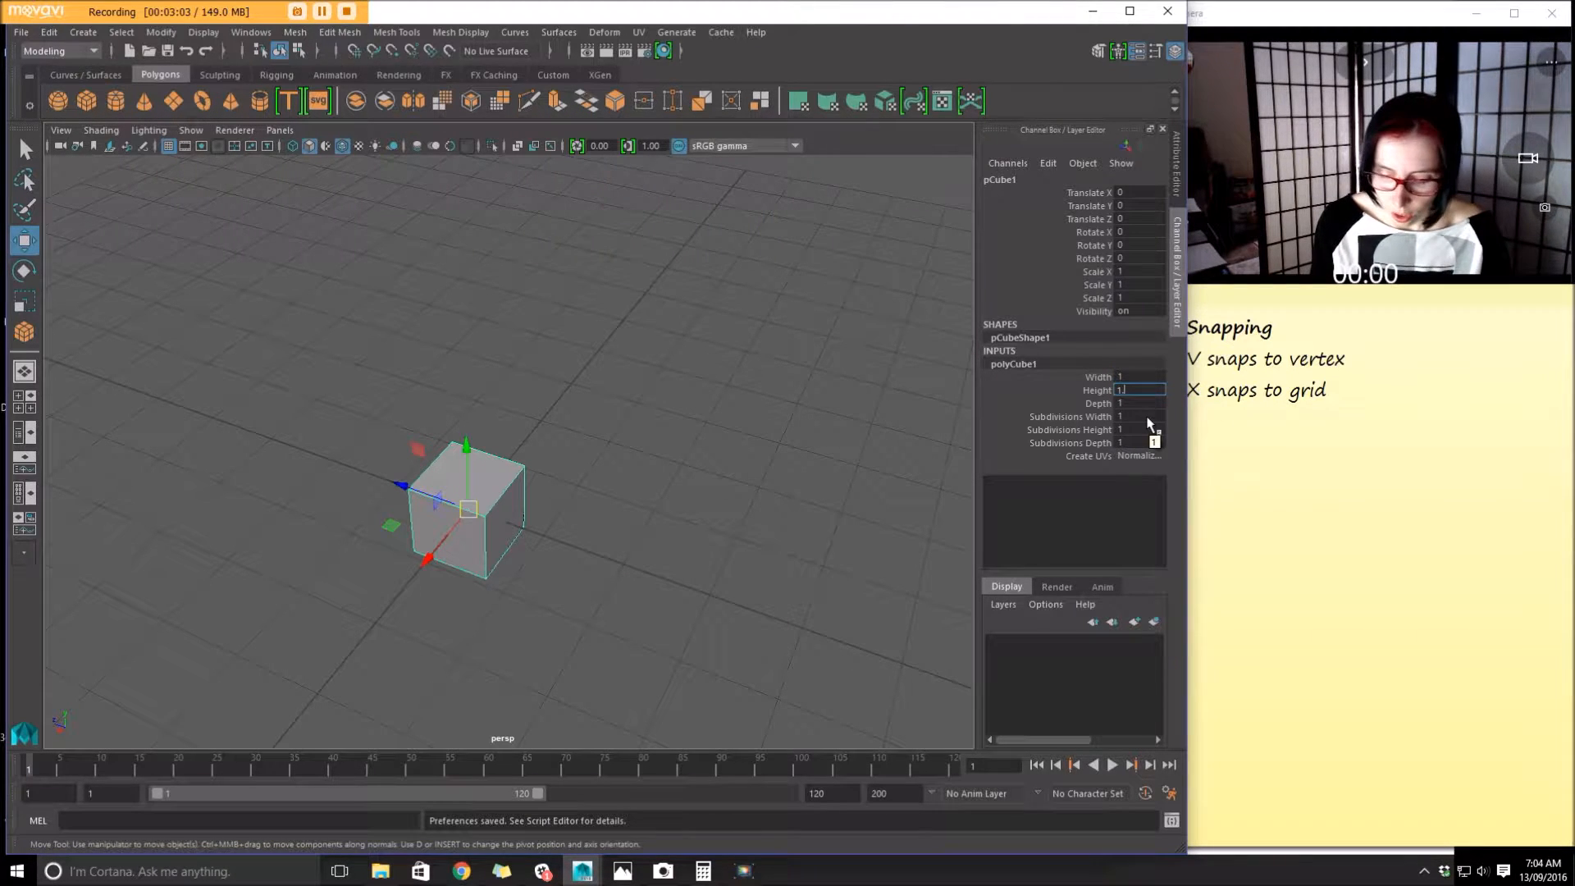
type("1.8")
key("Return")
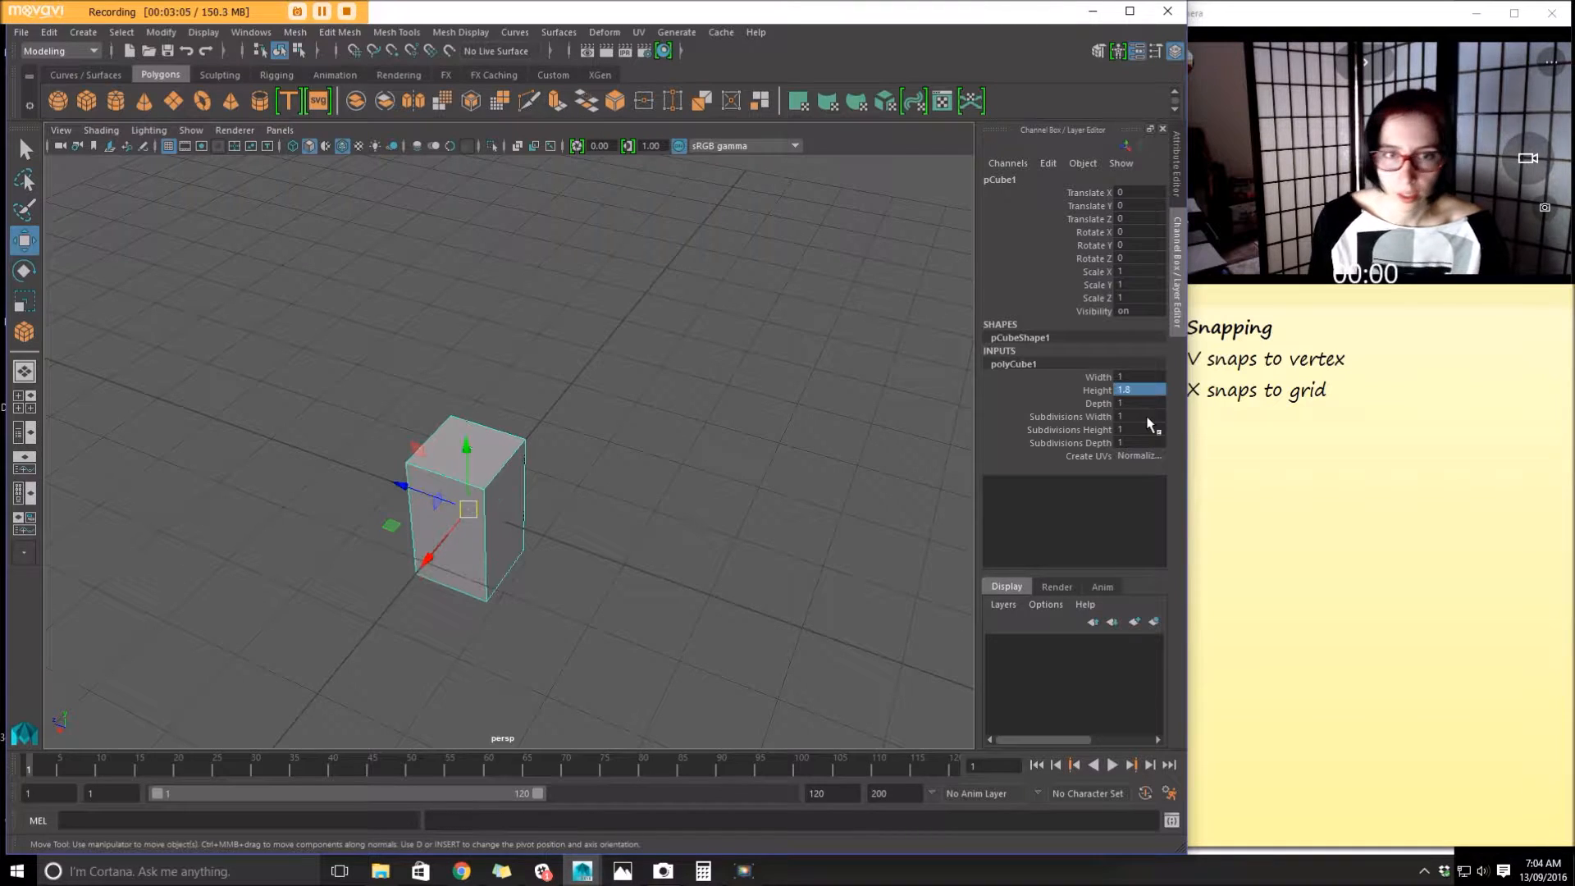
left_click_drag(366, 482, 343, 458, "alt")
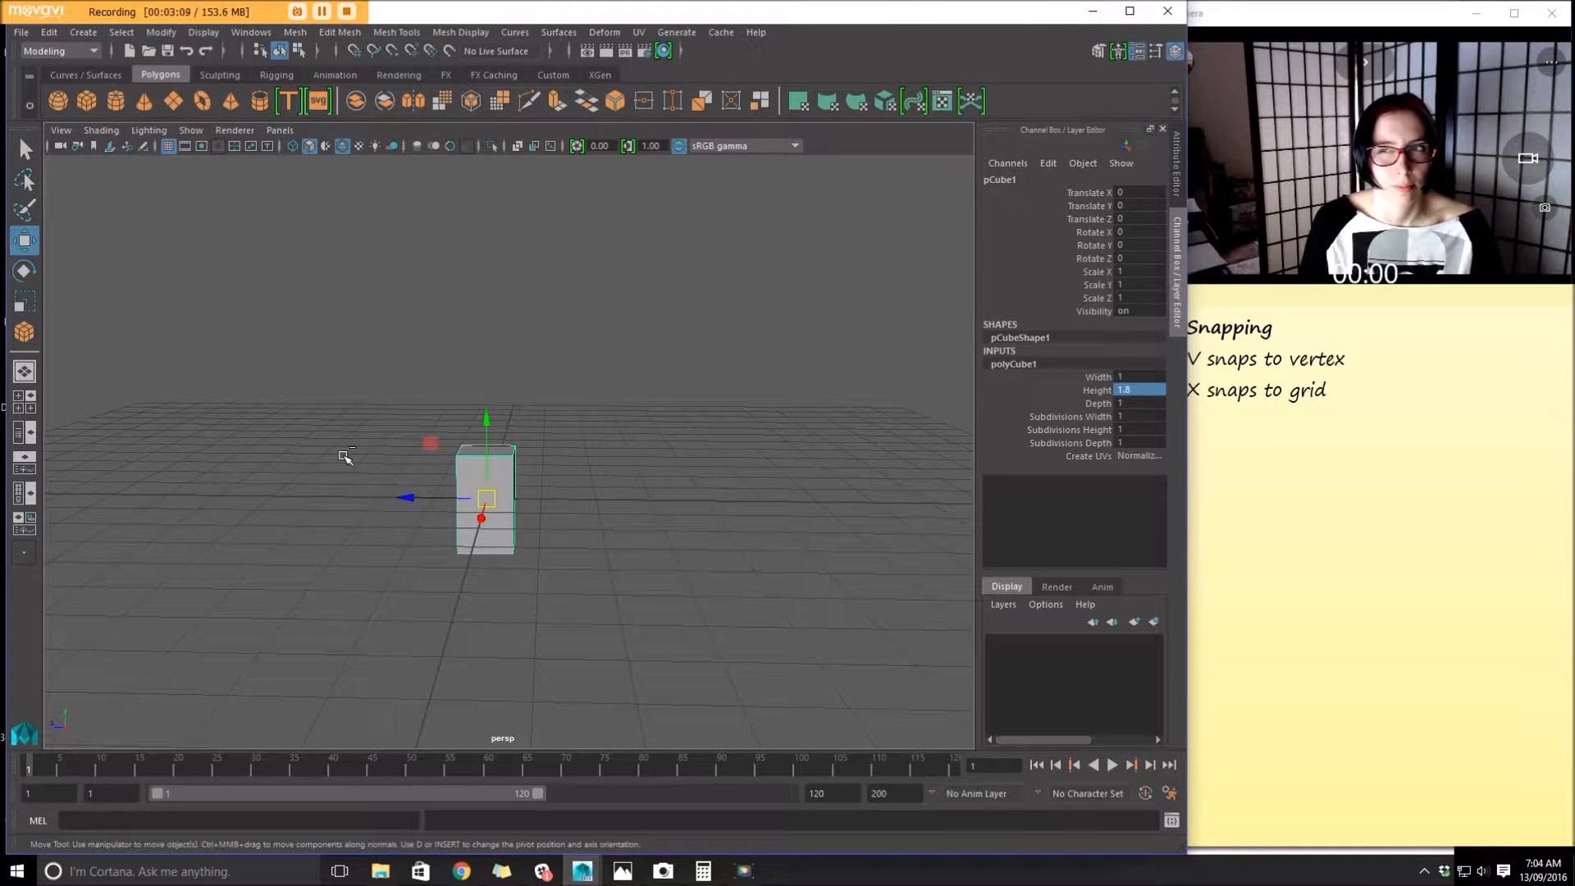
right_click_drag(585, 562, 706, 616, "alt")
left_click_drag(706, 615, 471, 587, "alt")
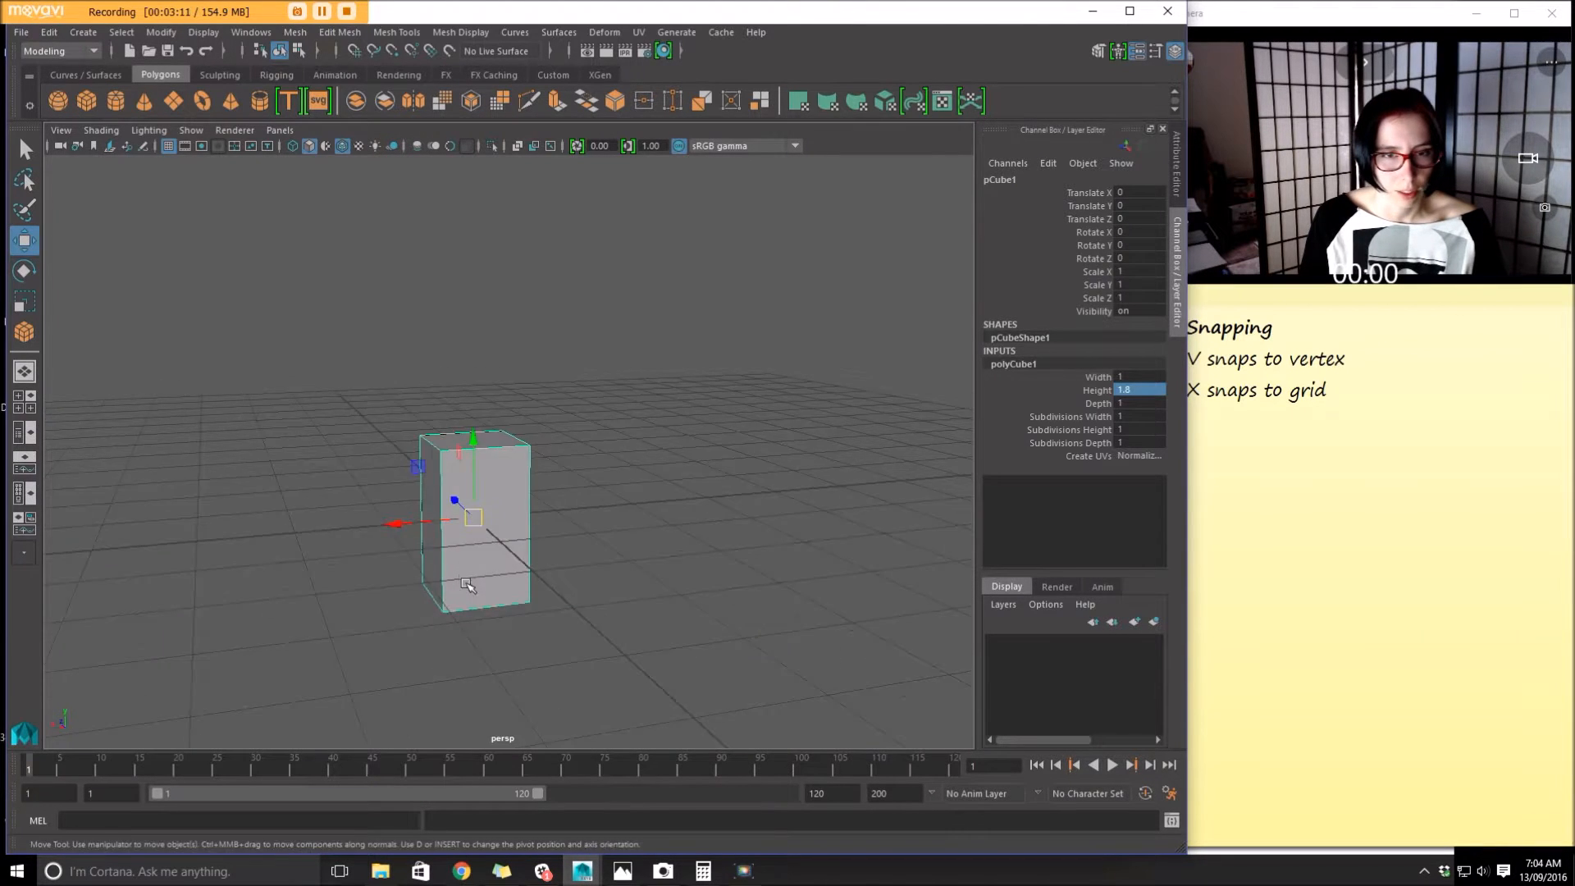
right_click_drag(471, 587, 637, 632, "alt")
left_click_drag(636, 632, 706, 644, "alt")
right_click_drag(705, 644, 597, 564, "alt")
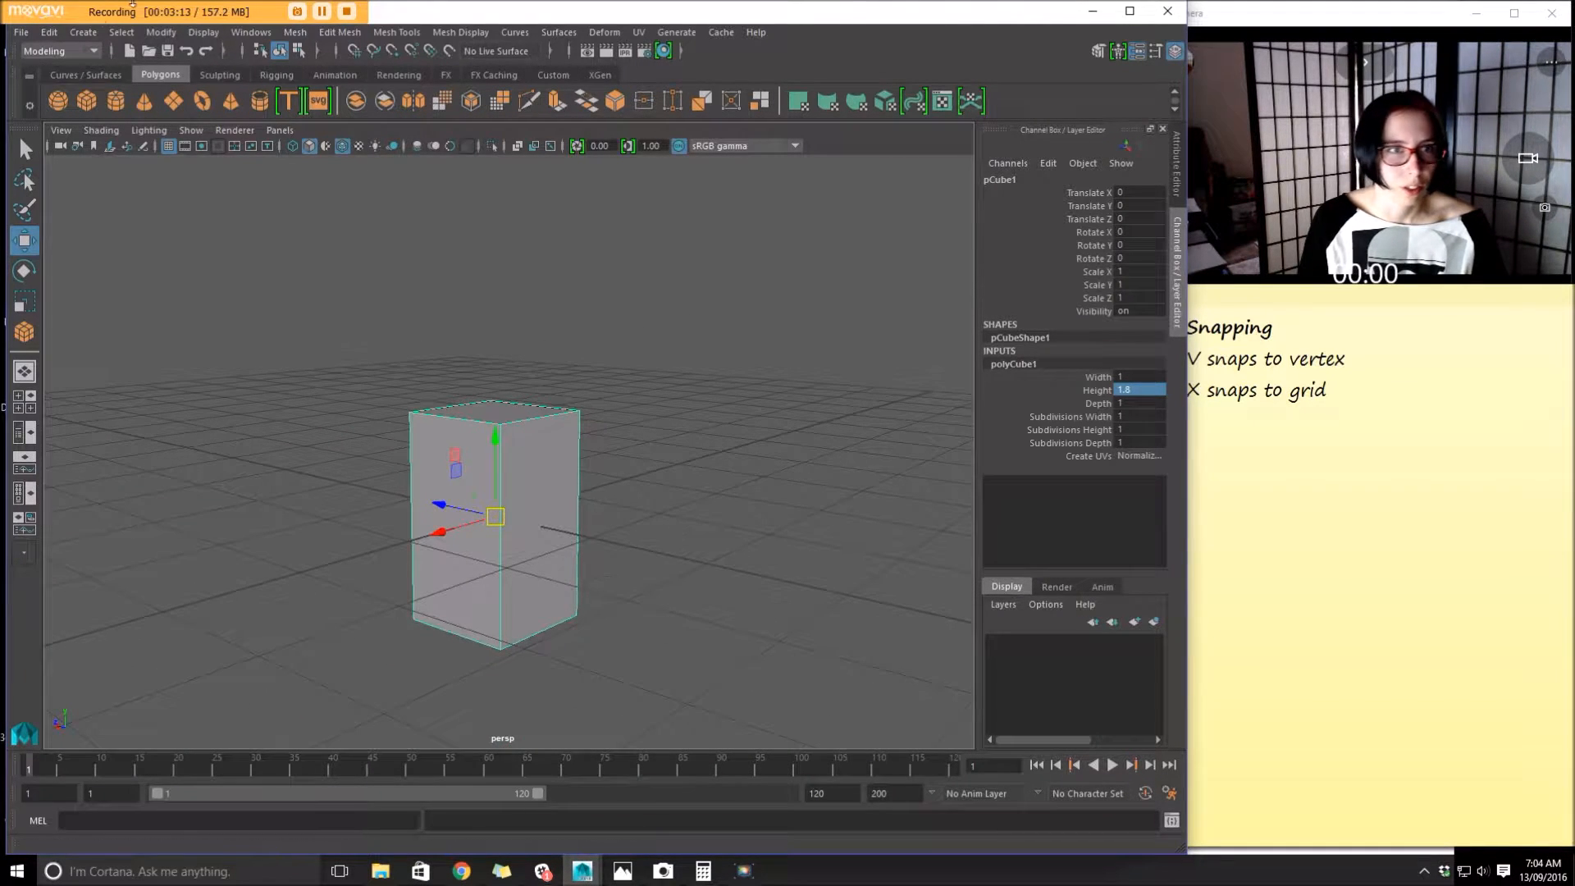
Change the linear working units to centimeter in the preferences and save them
left_click(266, 33)
mouse_move(167, 32)
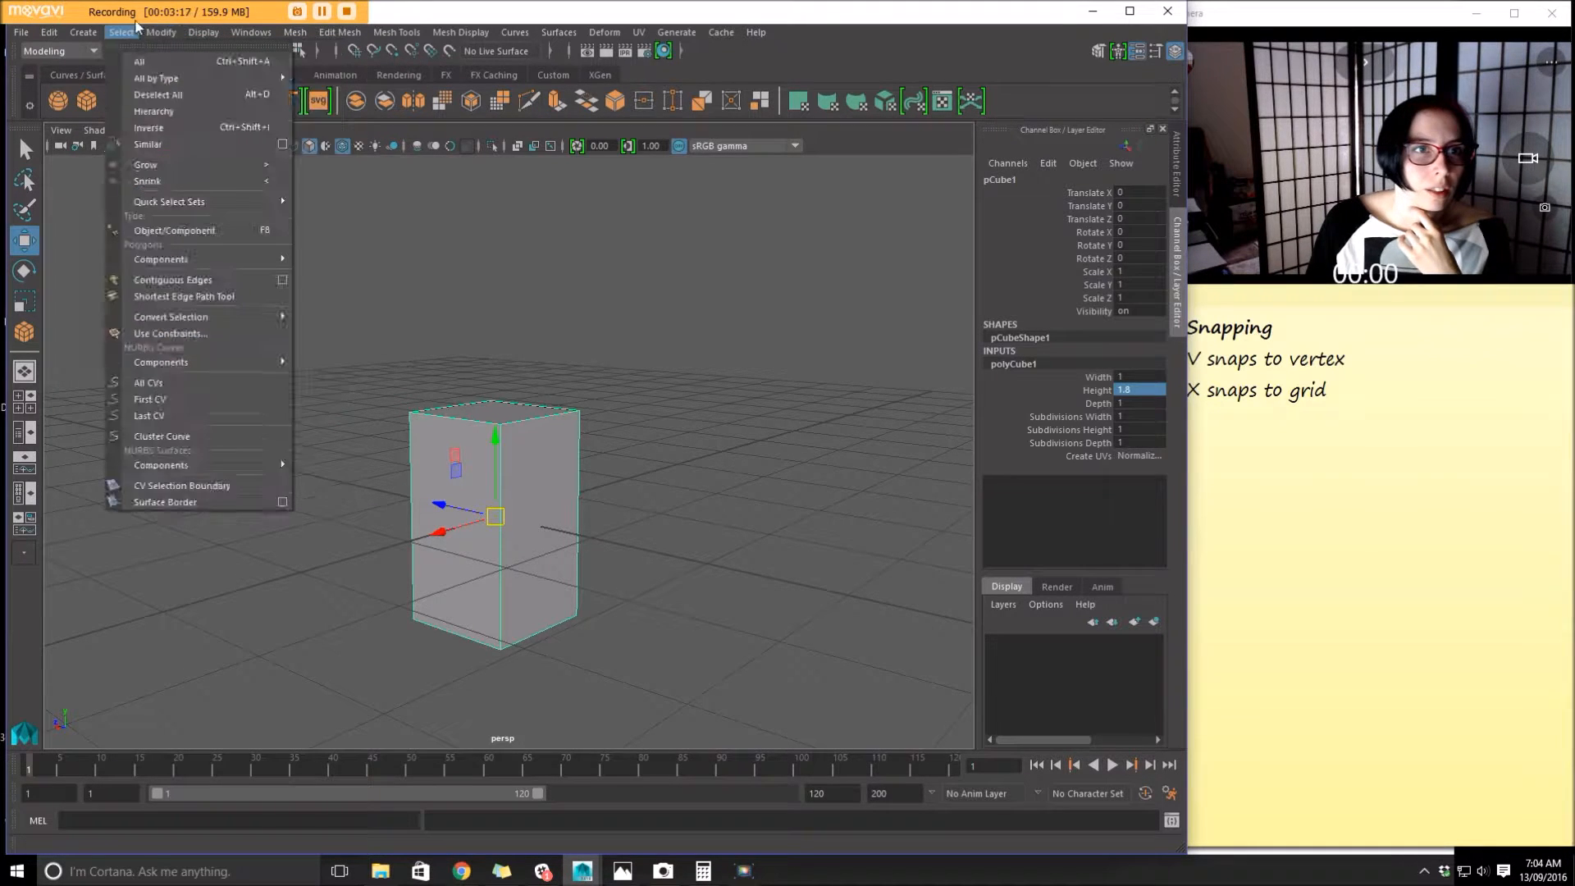
left_click(156, 36)
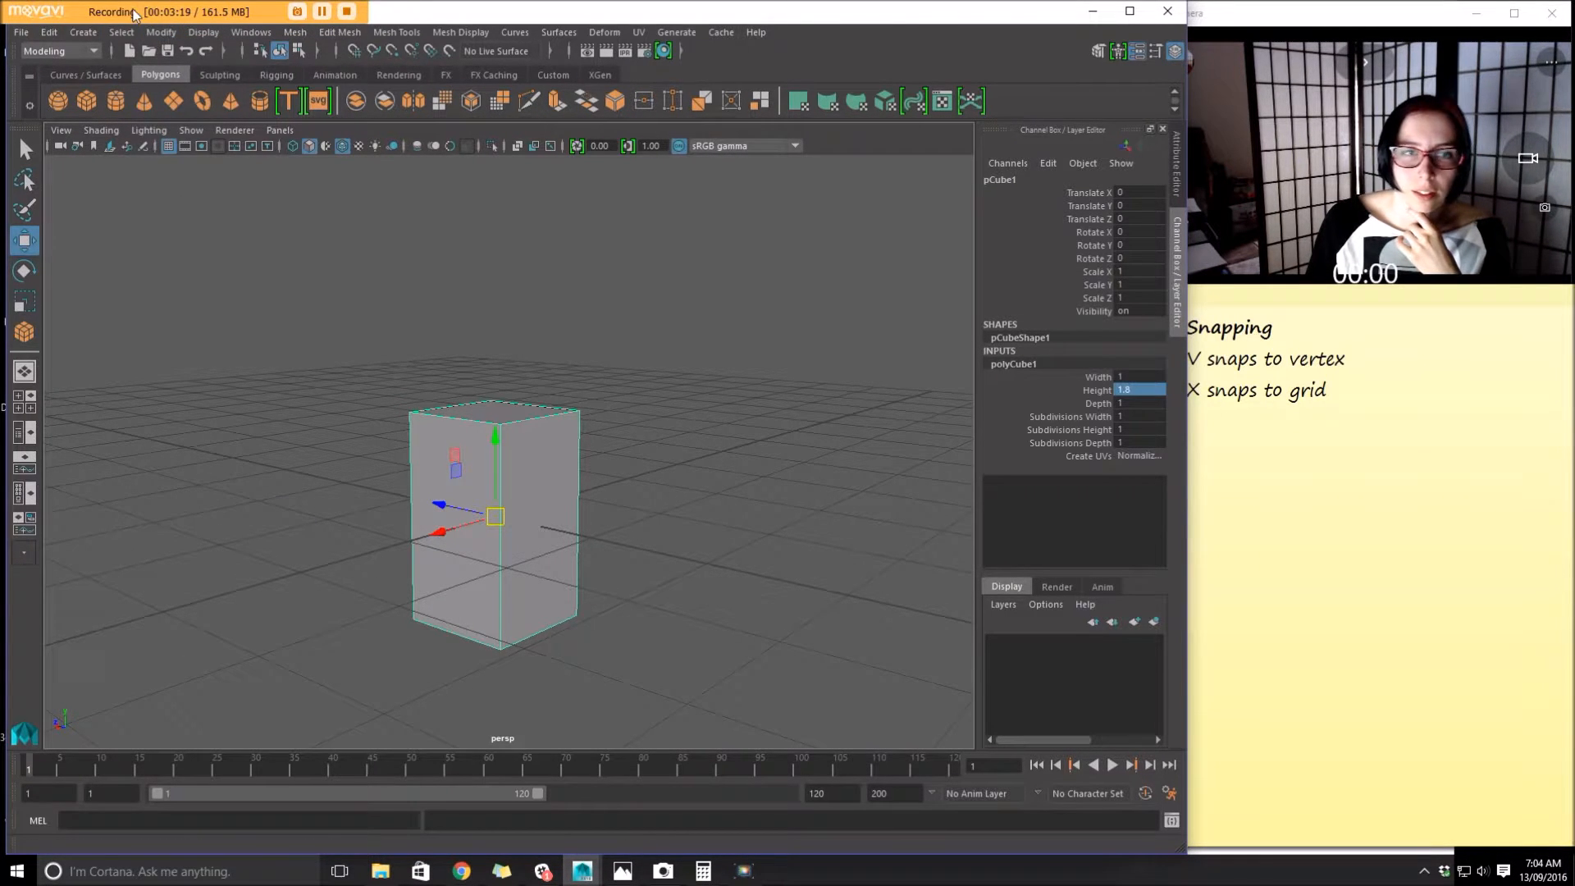
left_click(251, 32)
mouse_move(303, 141)
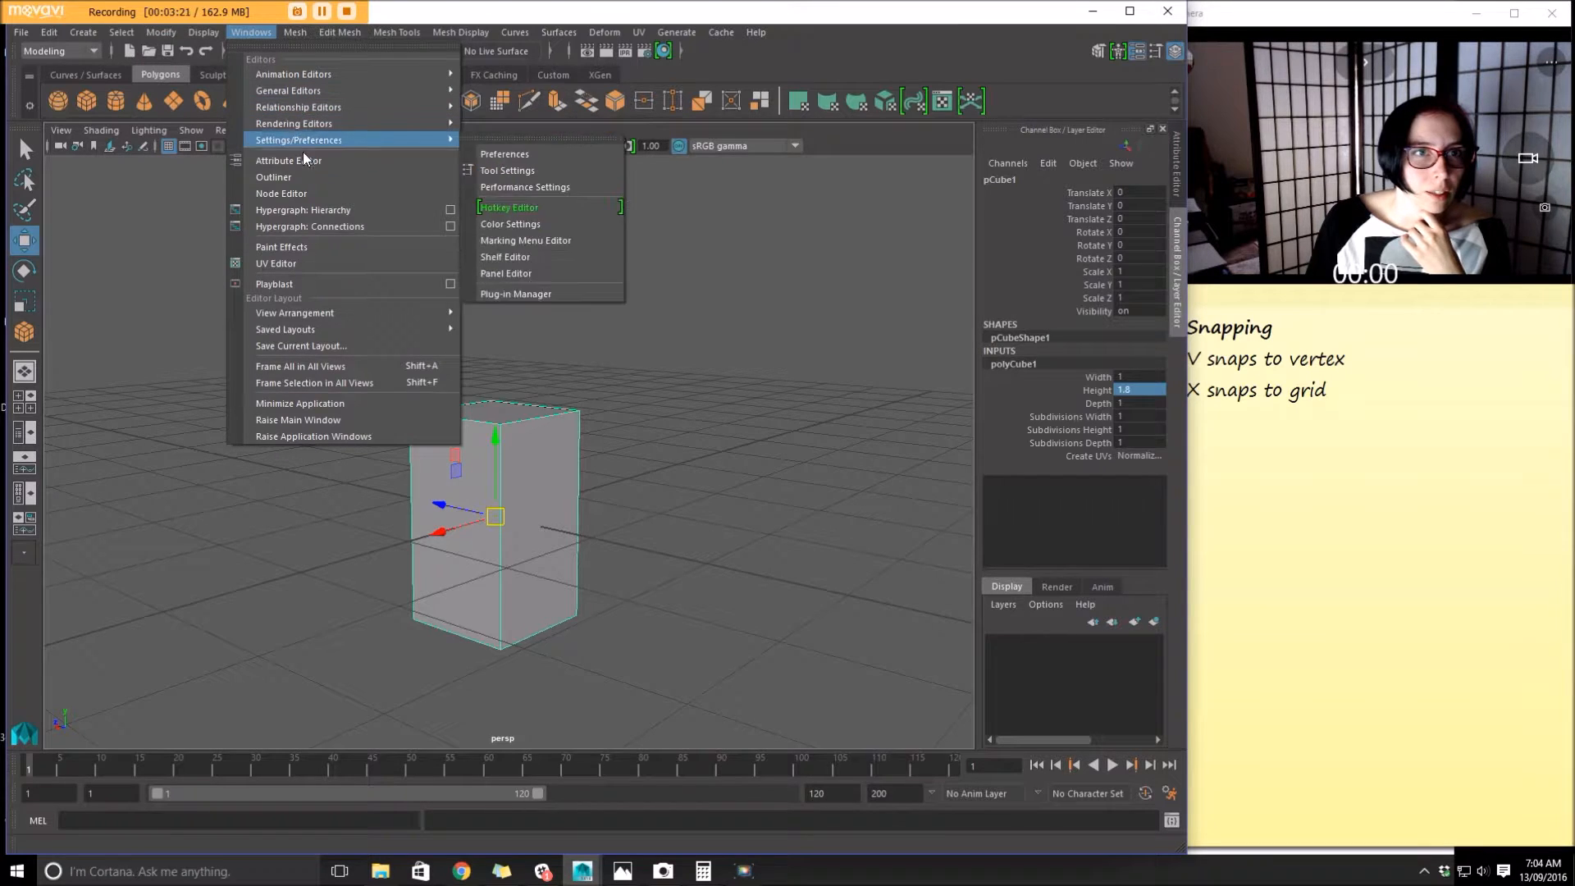
left_click(350, 371)
left_click(616, 315)
left_click(615, 351)
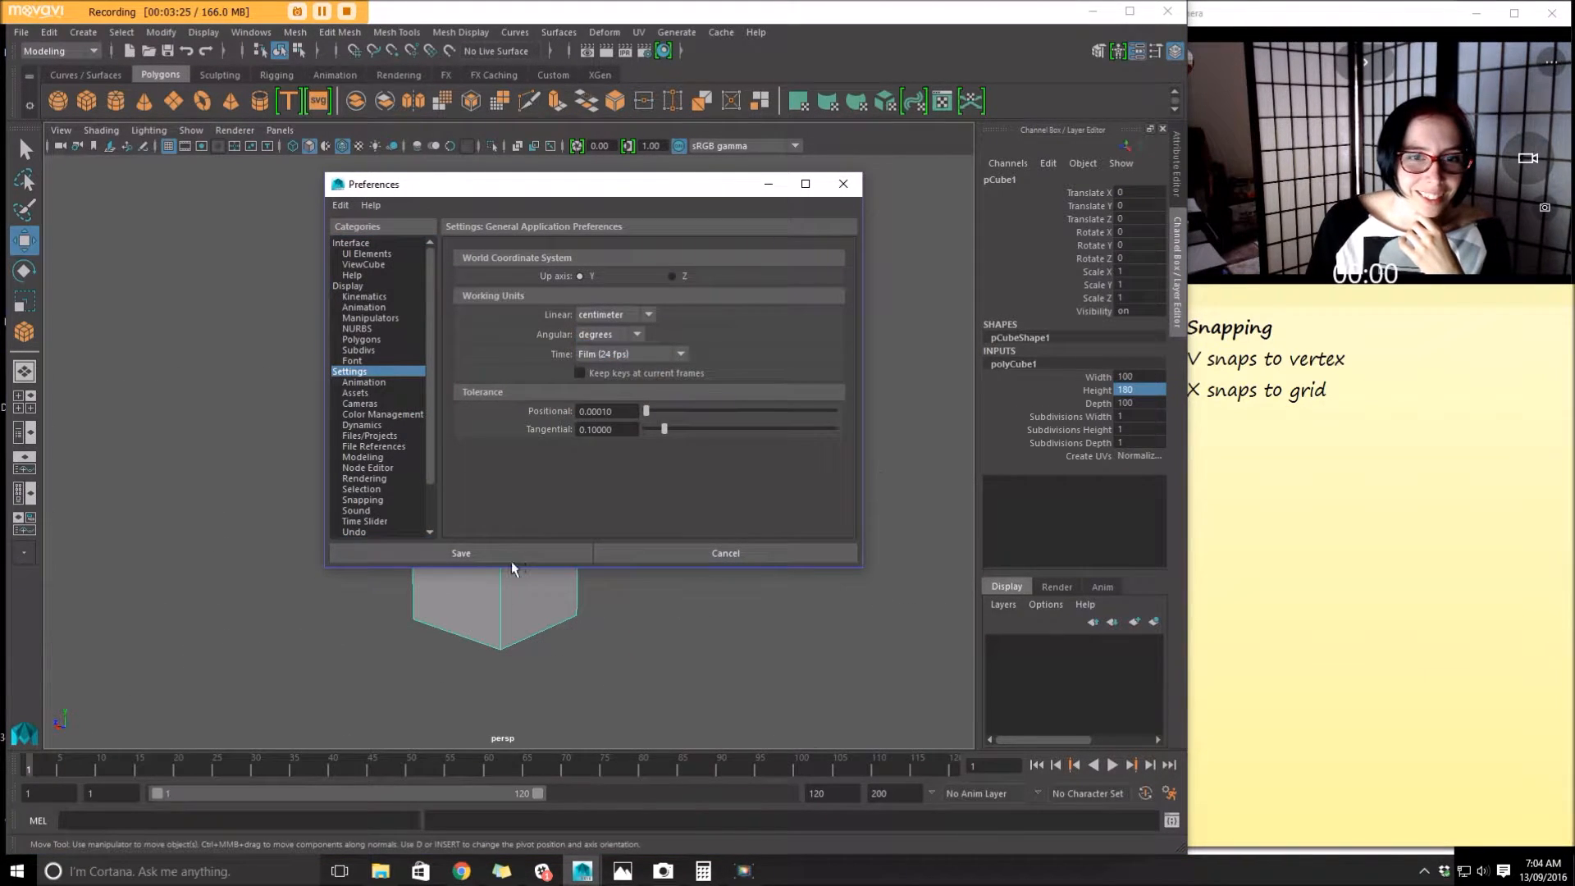
left_click(511, 555)
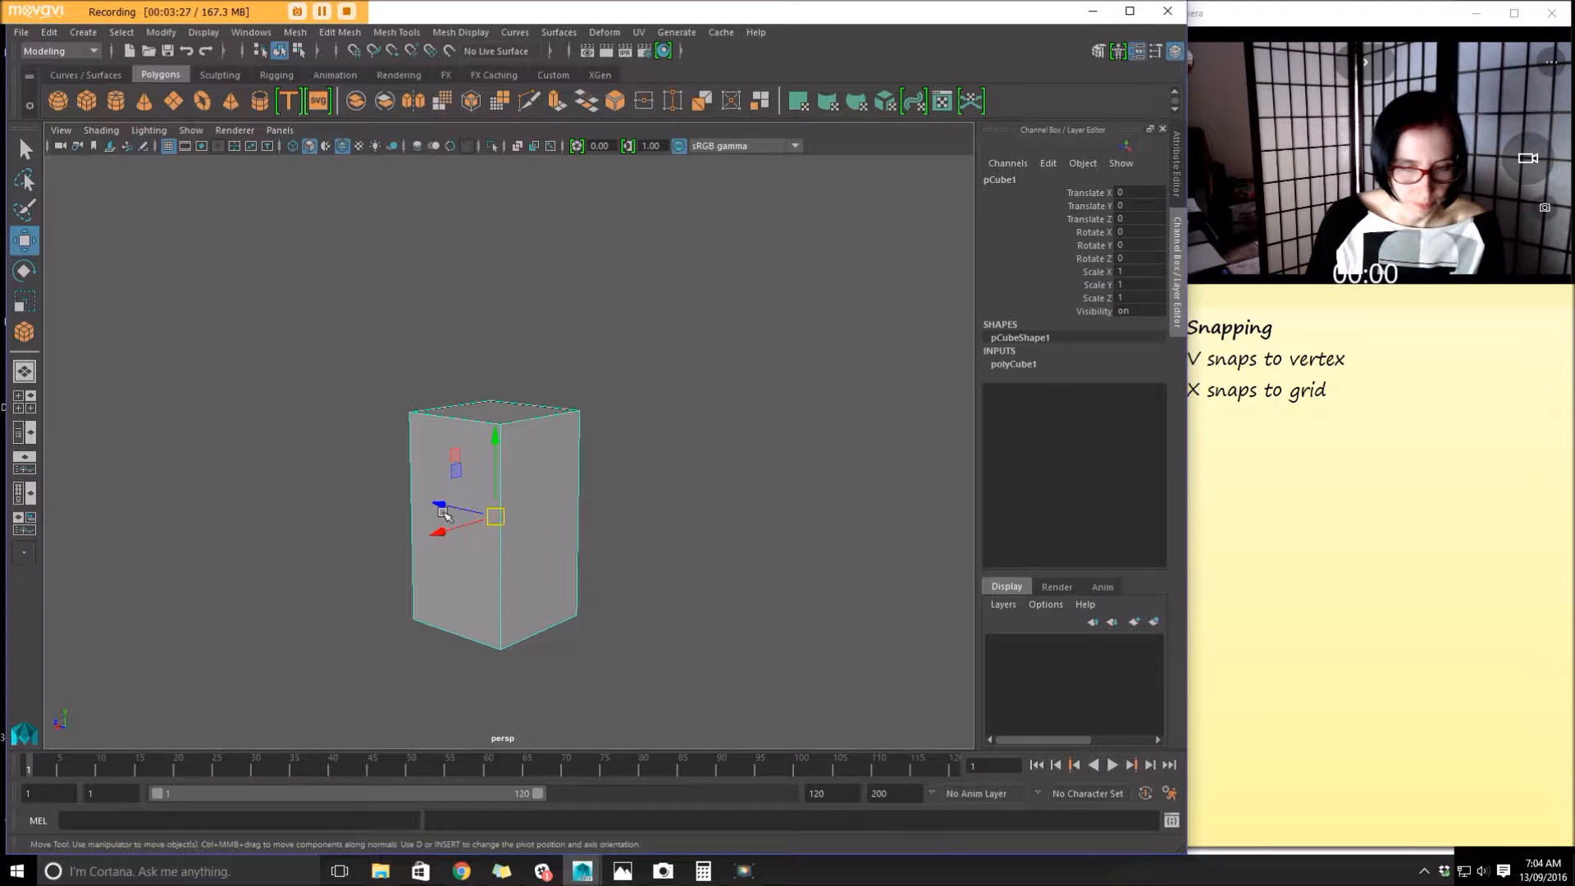
Try moving the cube along the X axis and undo the move
left_click_drag(439, 529, 503, 552)
right_click_drag(514, 567, 901, 645, "alt")
key("ctrl+z")
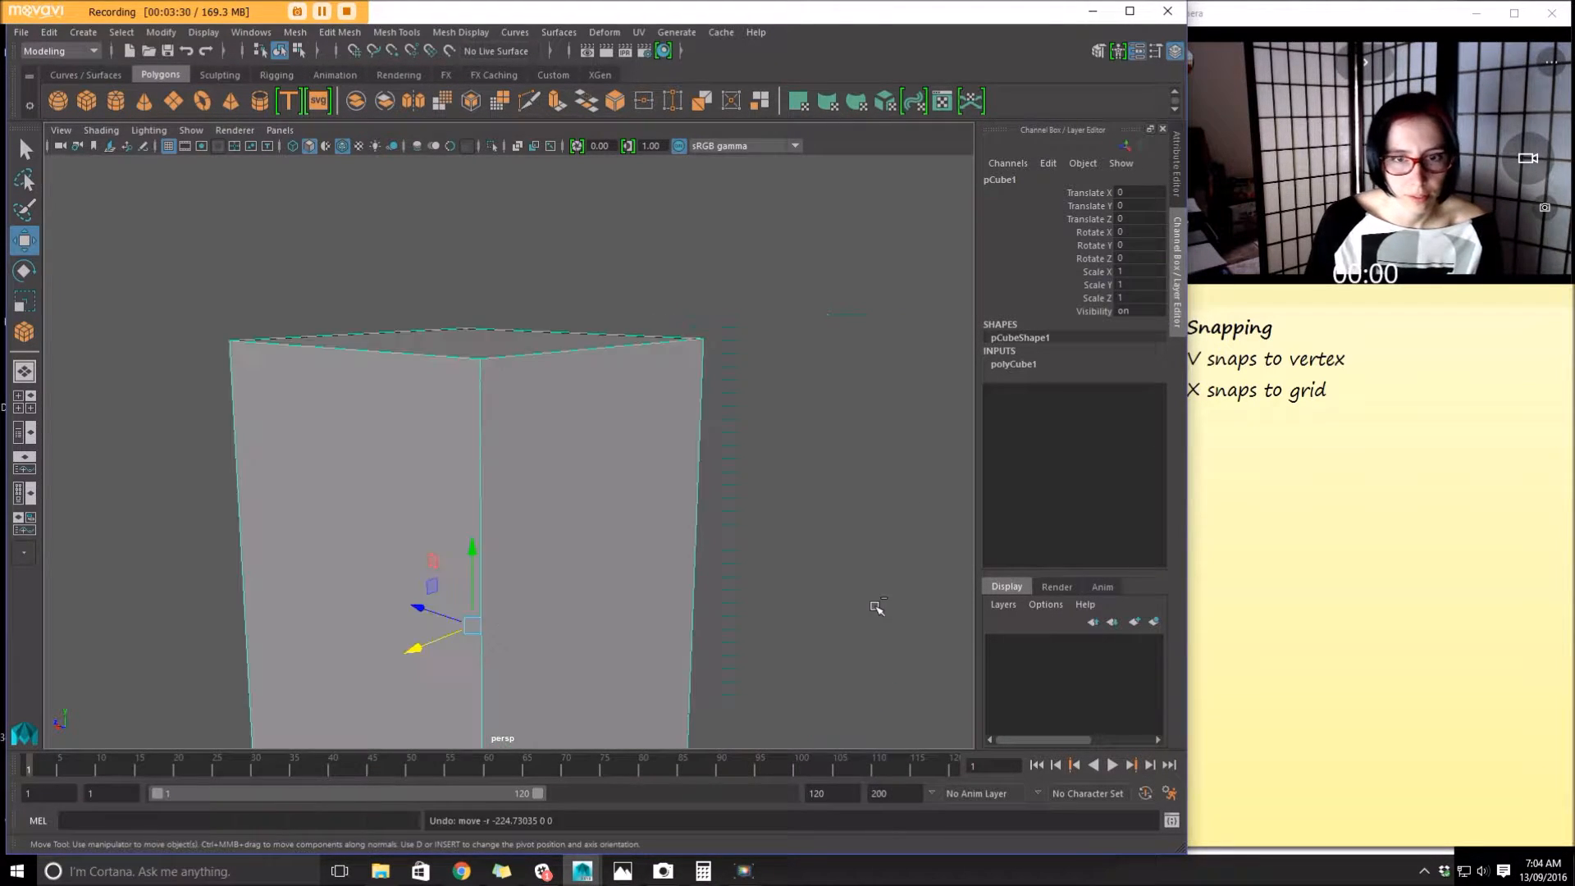
Switch the linear working units back to meter in the preferences and save them
left_click(251, 33)
mouse_move(203, 33)
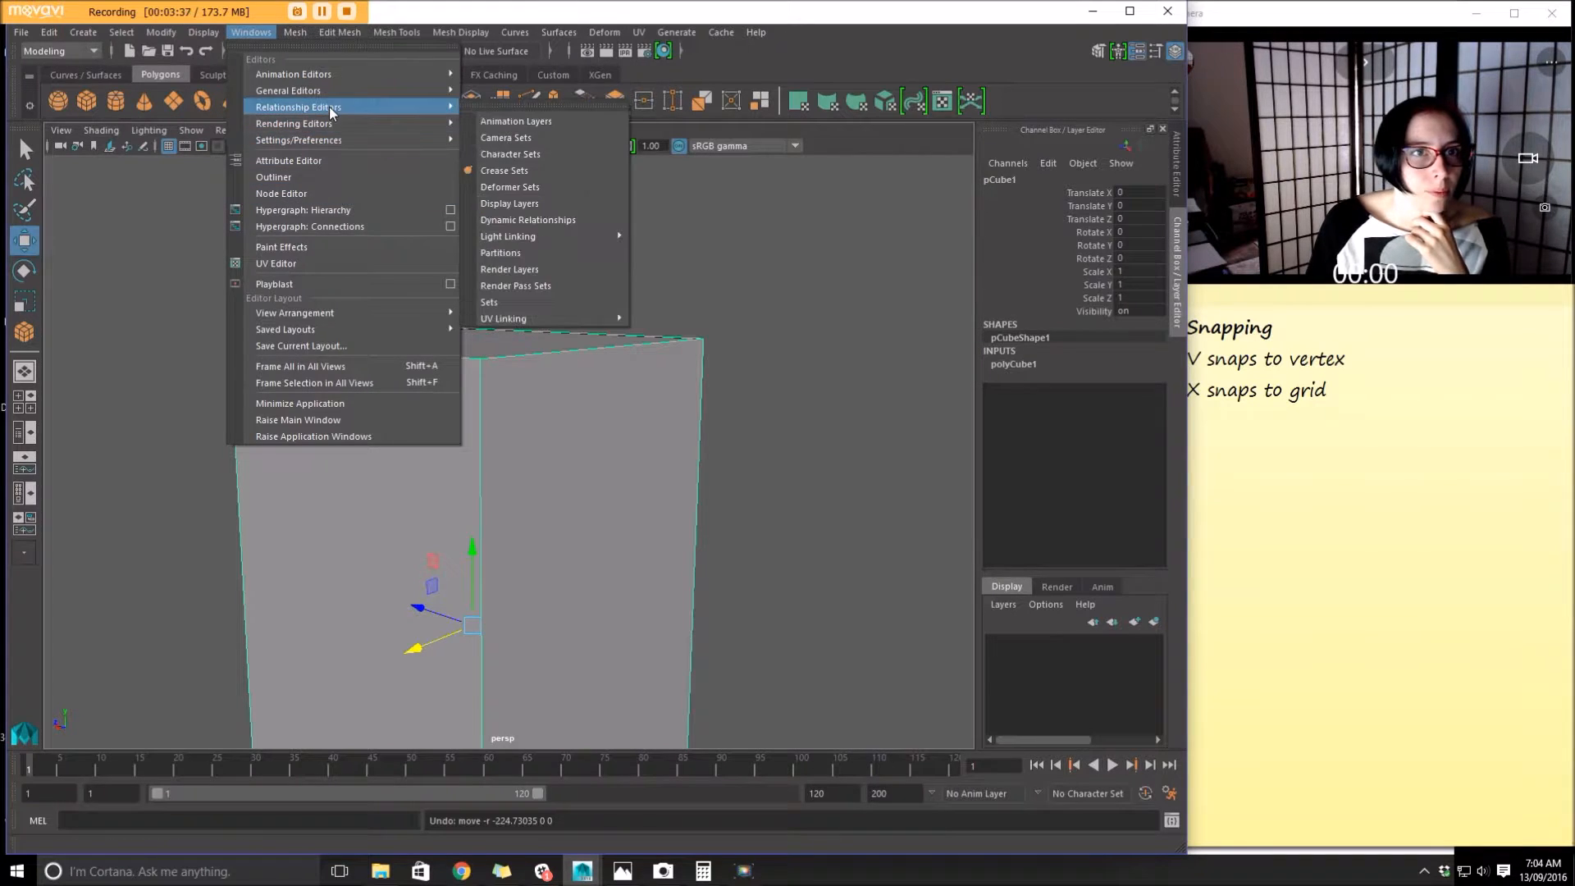
mouse_move(344, 139)
left_click(497, 155)
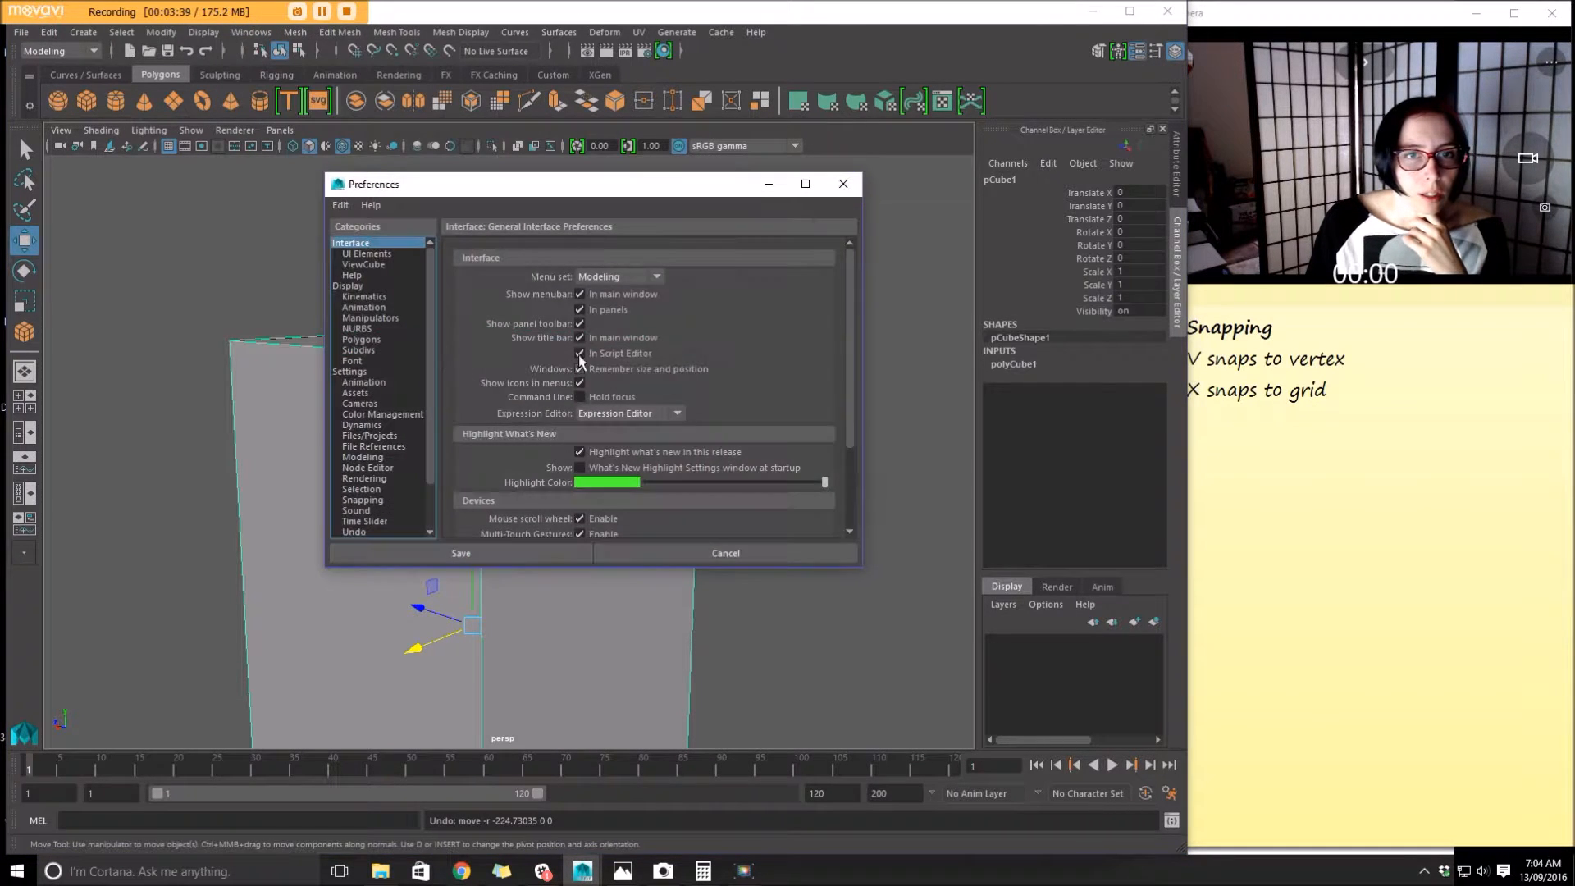
left_click(351, 371)
left_click(630, 315)
left_click(612, 368)
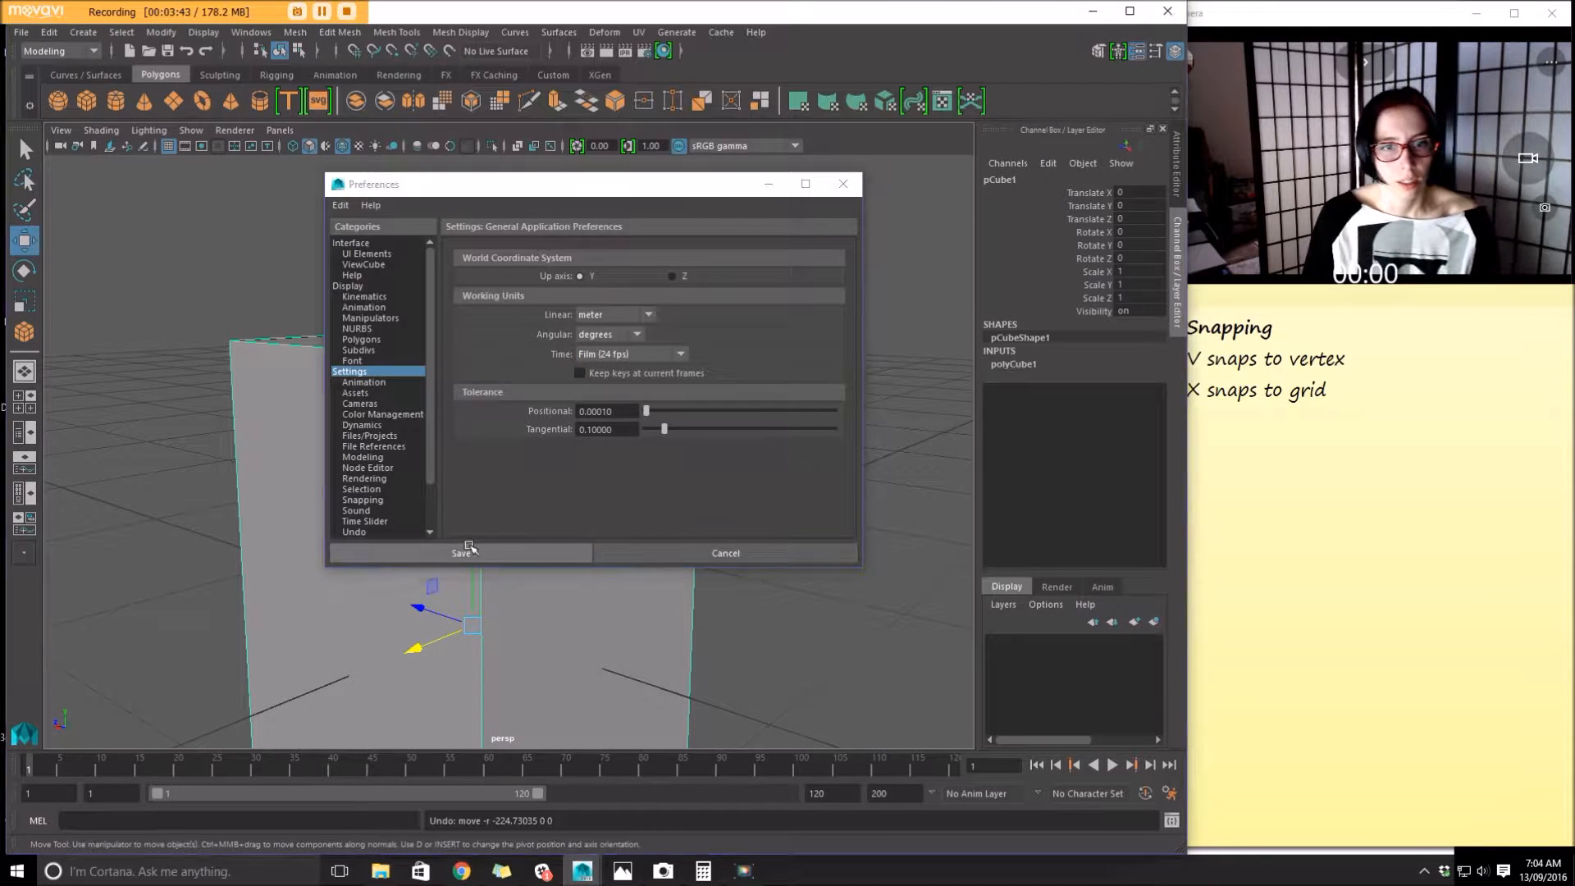
left_click(531, 551)
Raise the cube along Y to about 0.91 so that its base sits at grid level
middle_click_drag(526, 585, 581, 482, "alt")
mouse_move(581, 482)
right_mouse_down("alt")
mouse_move(740, 556)
mouse_move(592, 558)
mouse_move(579, 489)
right_mouse_up("alt")
left_click_drag(585, 299, 581, 62)
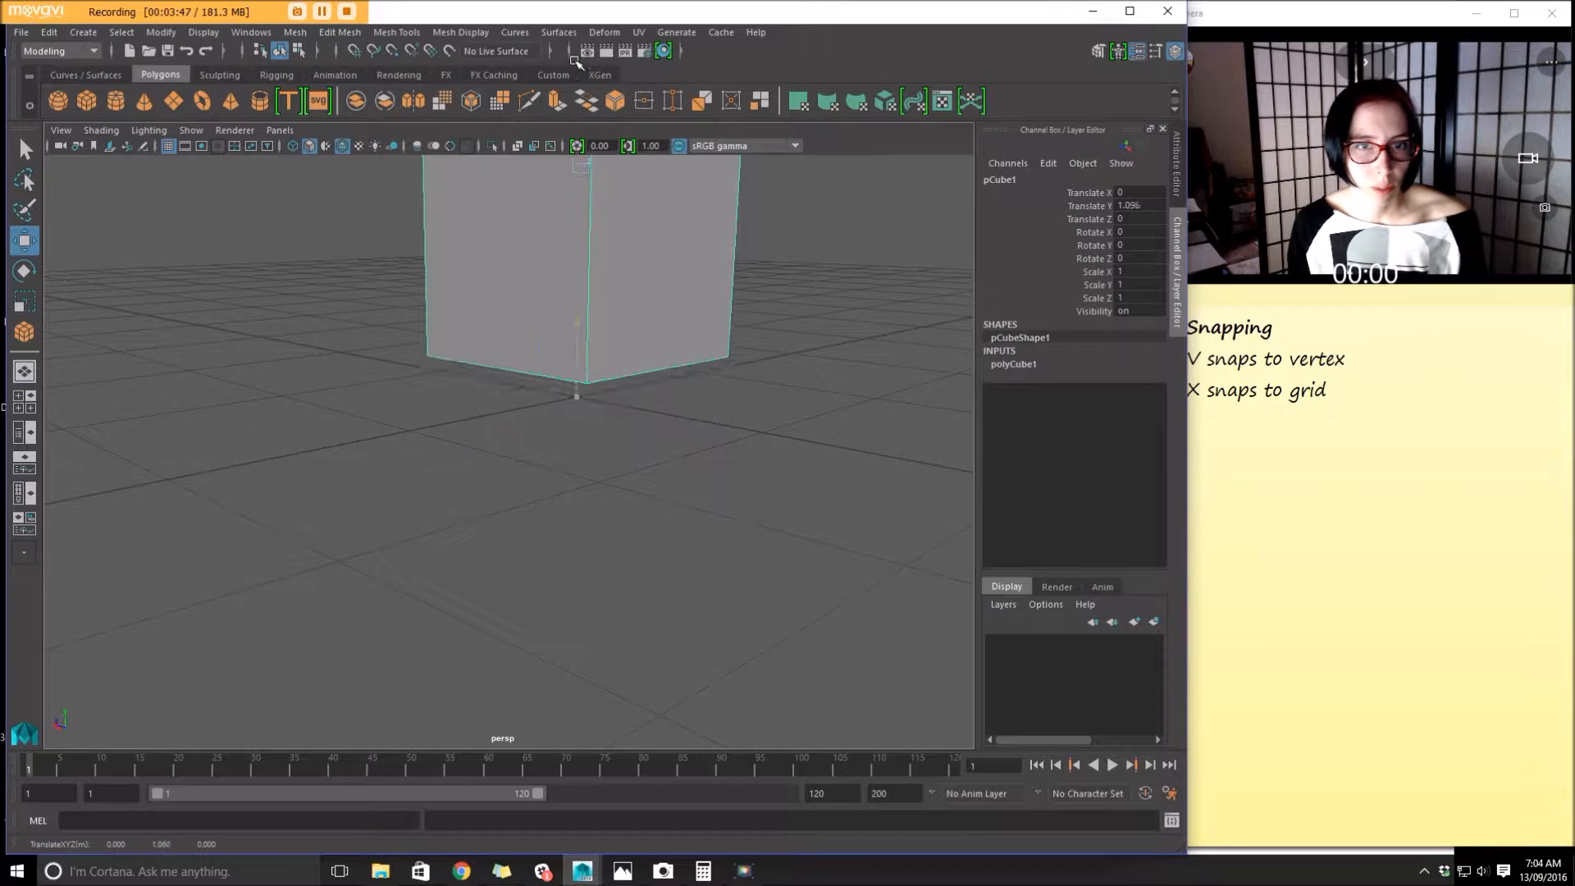
right_click_drag(580, 84, 415, 285, "alt")
left_click_drag(415, 285, 725, 426, "alt")
left_click_drag(513, 193, 545, 333)
mouse_move(528, 432)
left_mouse_down("alt")
mouse_move(573, 405)
mouse_move(539, 414)
left_mouse_up("alt")
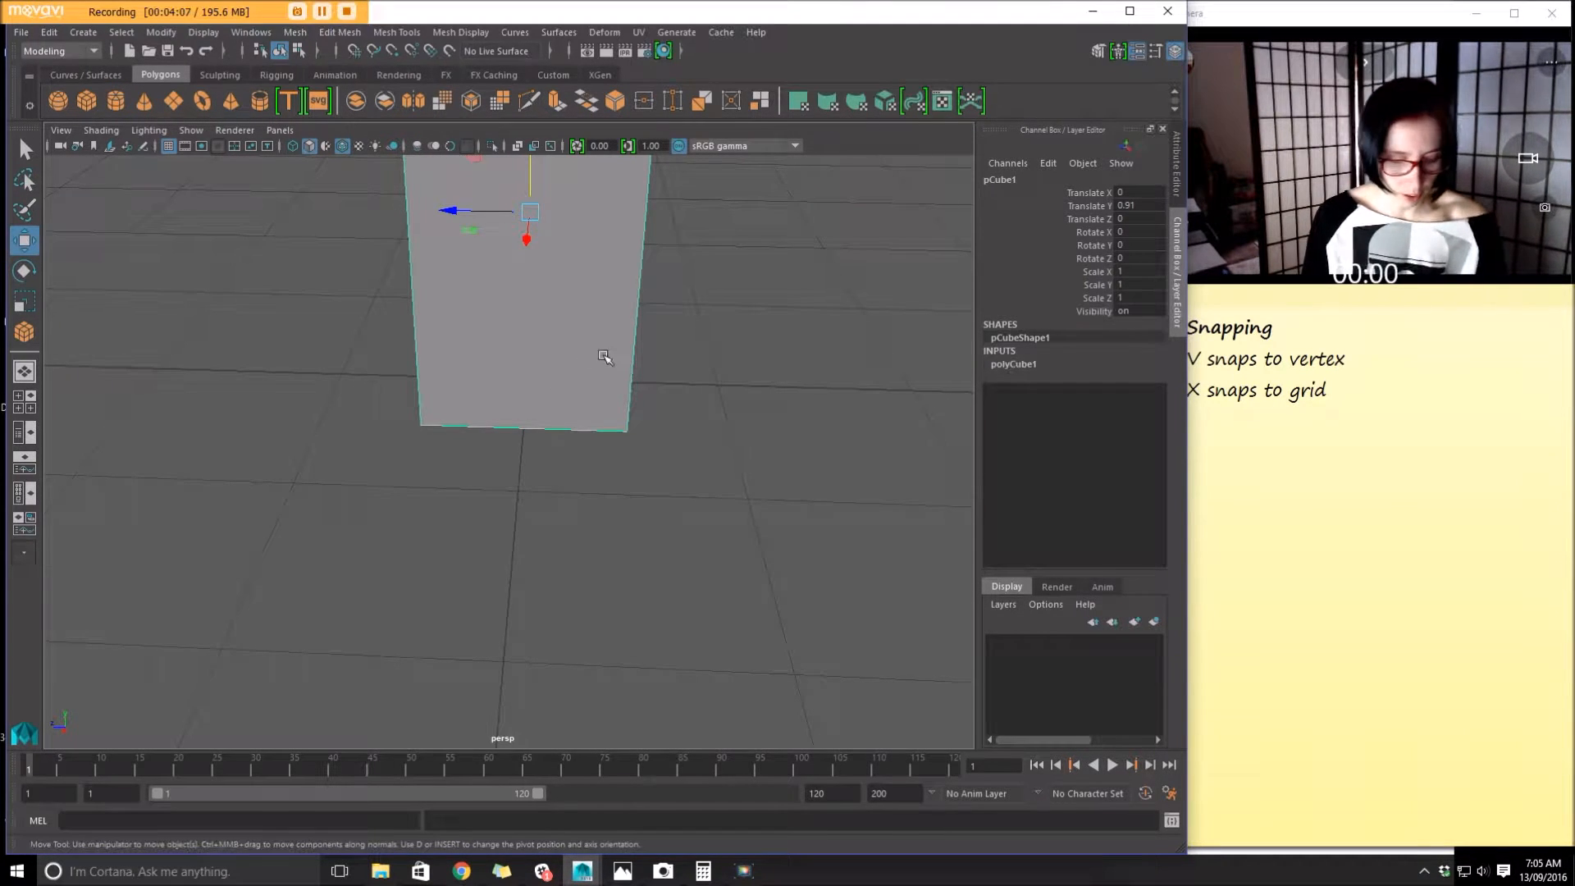
Nudge the cube along Z to about -0.001 and try grid snapping
right_click_drag(601, 356, 533, 256, "alt")
middle_click_drag(533, 257, 481, 376, "alt")
left_click_drag(436, 405, 454, 501)
key("x")
right_click_drag(454, 502, 528, 520, "alt")
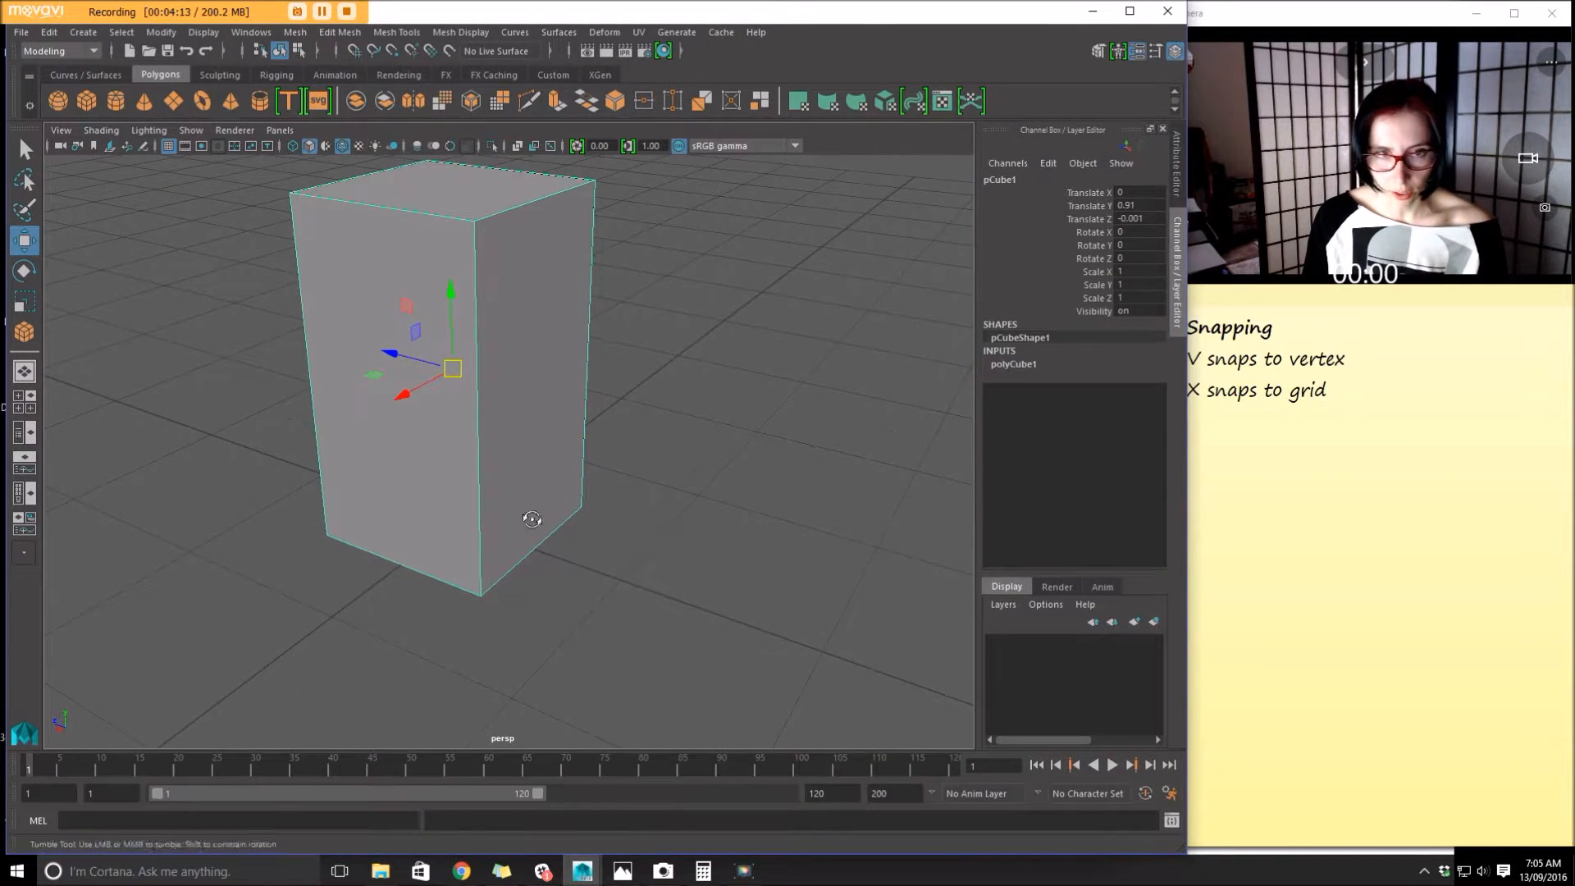
left_click_drag(527, 521, 513, 520, "alt")
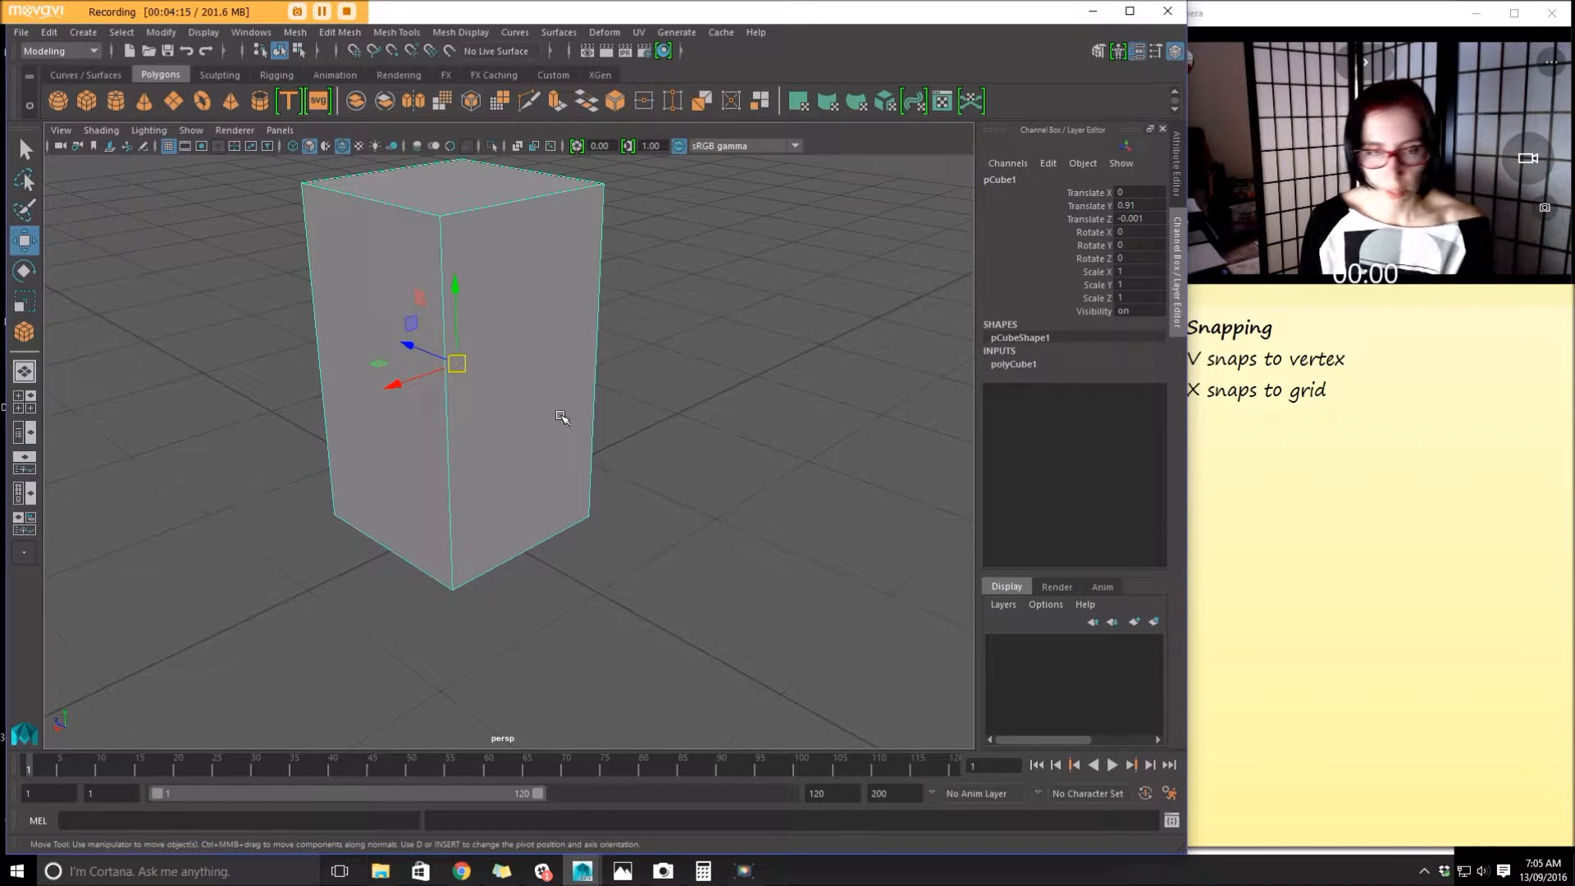
Snap the cube's pivot to its upper back corner vertex, and on to the nearest bottom corner vertex
key("d")
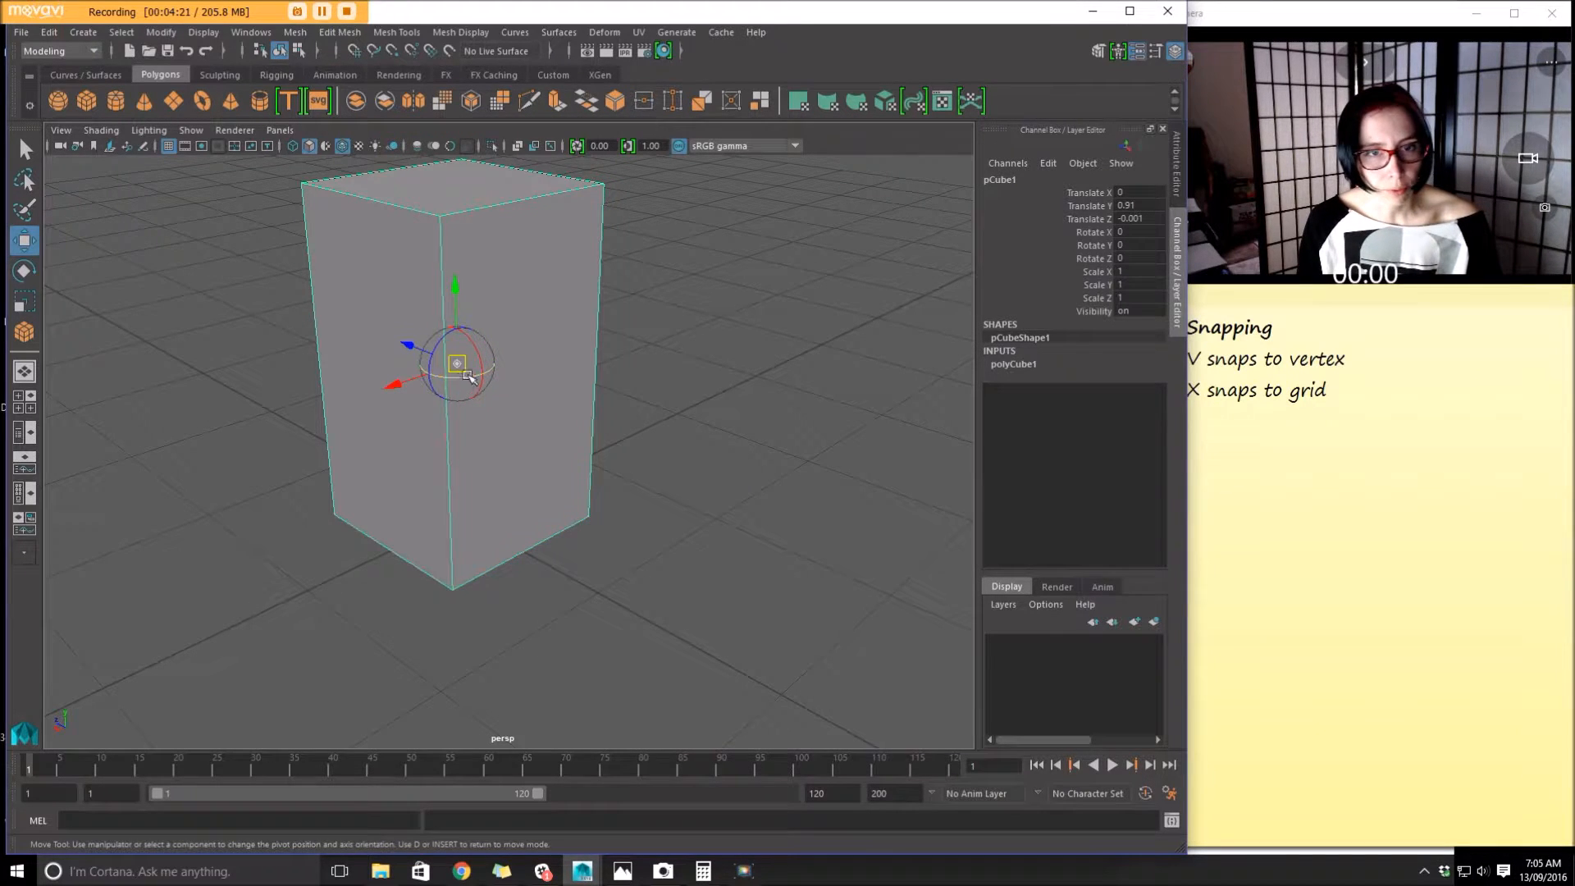
key("v")
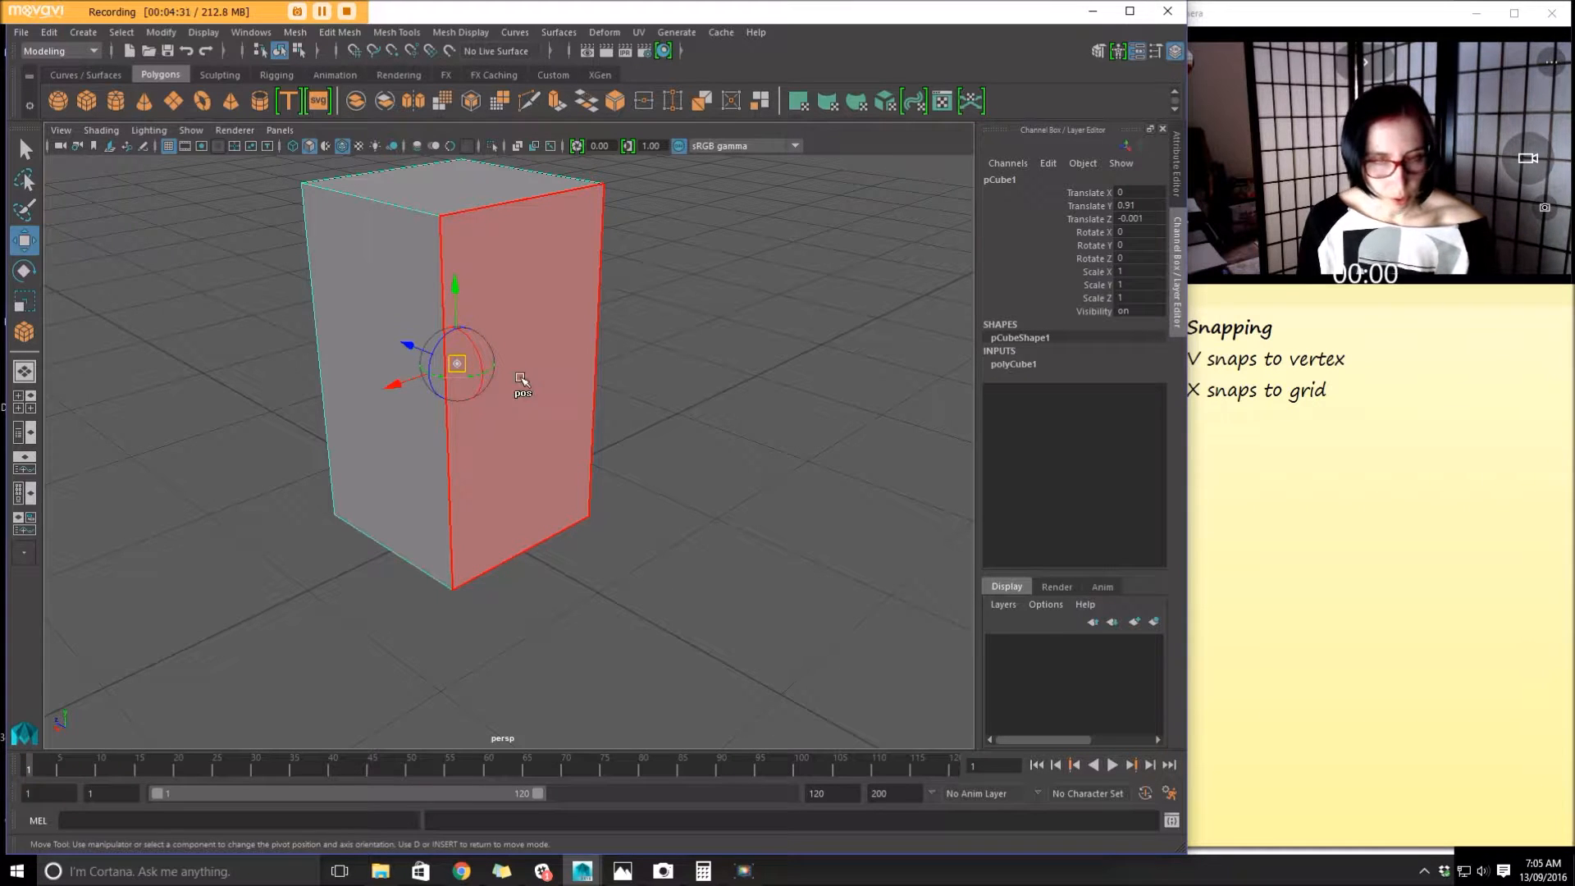
left_click_drag(457, 364, 634, 317)
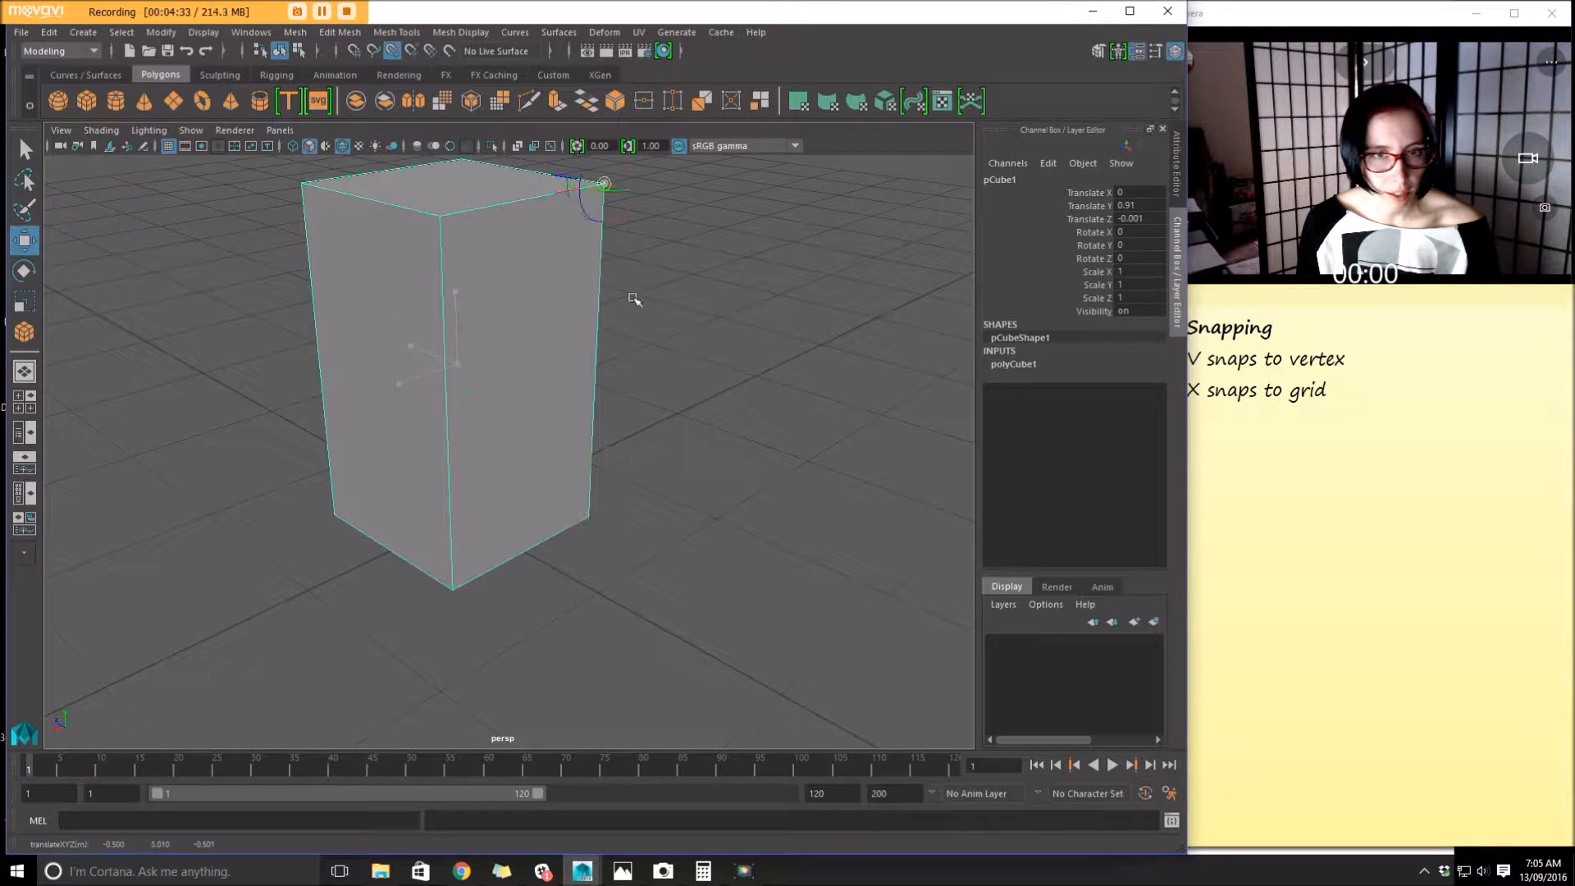
left_click_drag(572, 148, 478, 621)
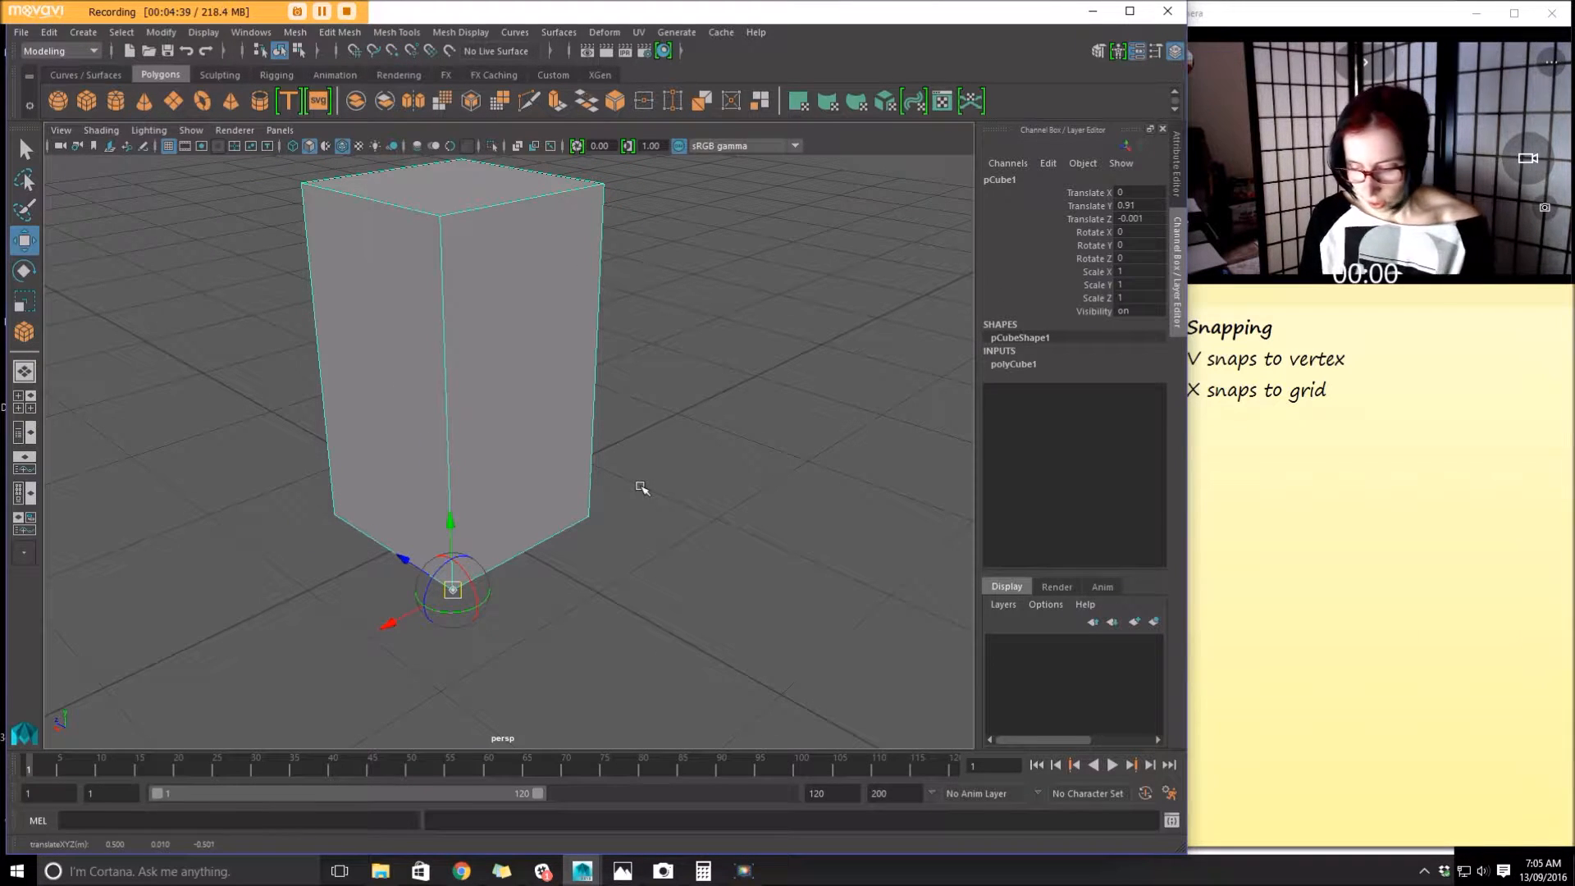
Select the top and bottom vertices of the cube's nearest vertical edge, and reselect the whole cube in object mode
right_click_drag(510, 327, 427, 325)
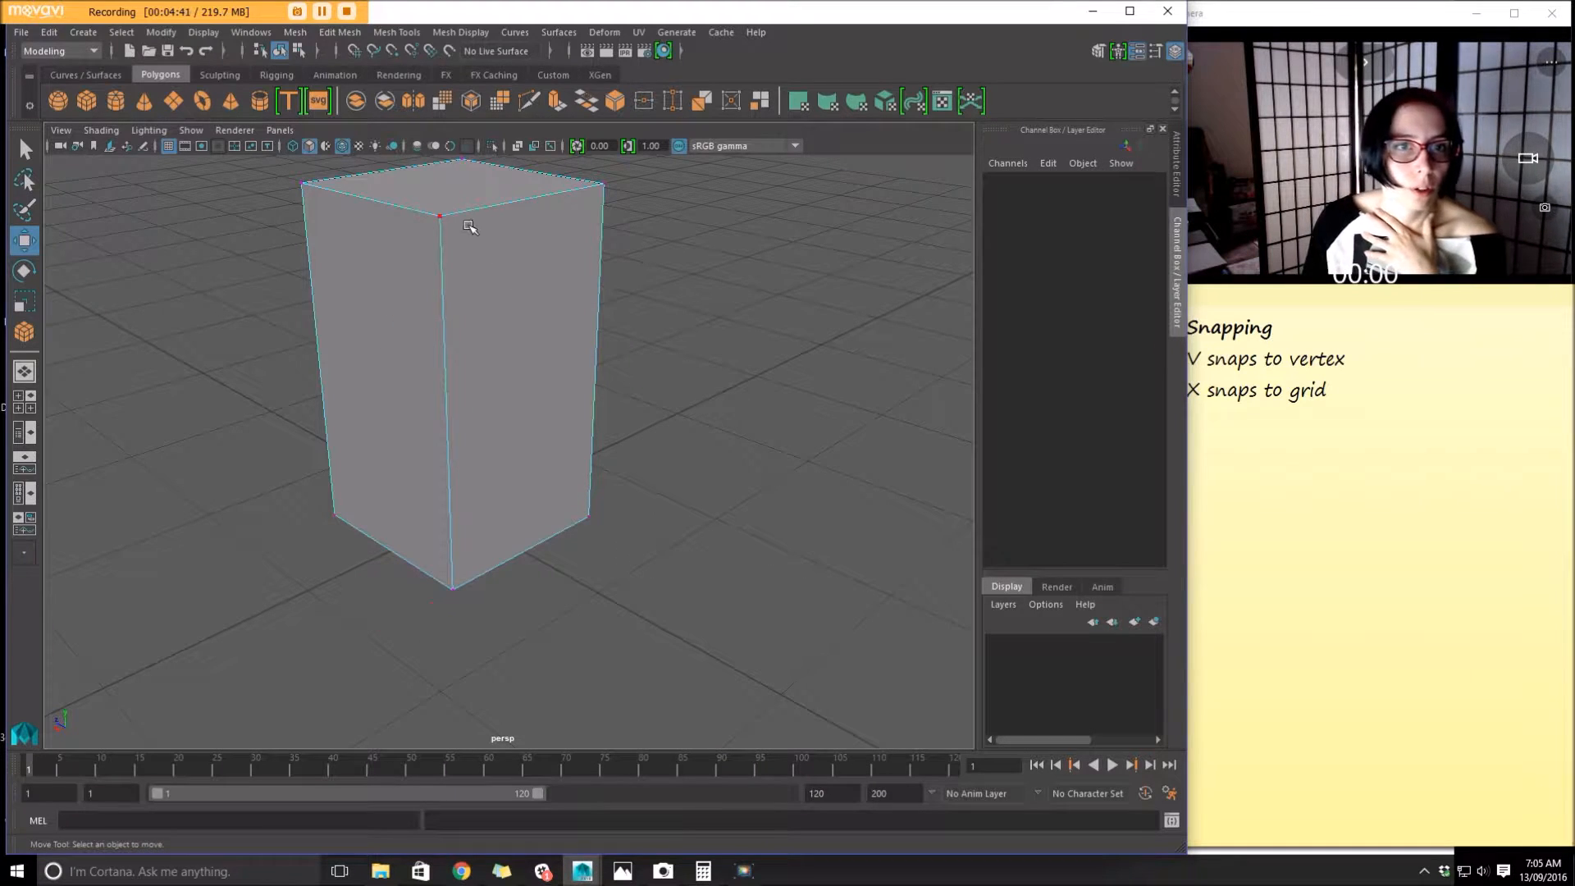
left_click(443, 214)
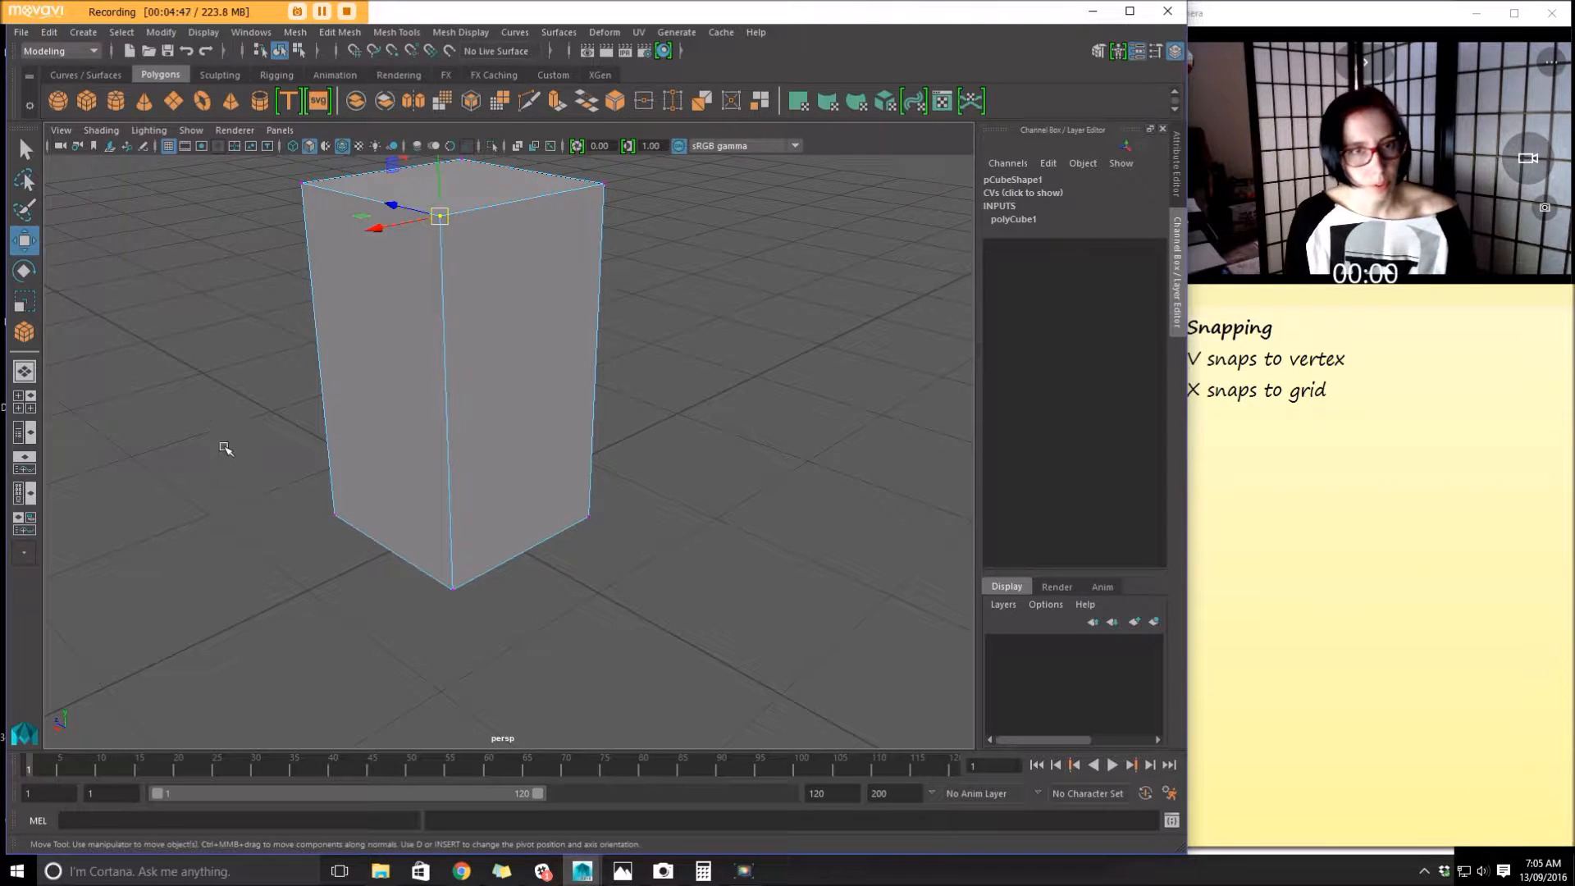
left_click(461, 589)
middle_click_drag(411, 633, 485, 563, "alt")
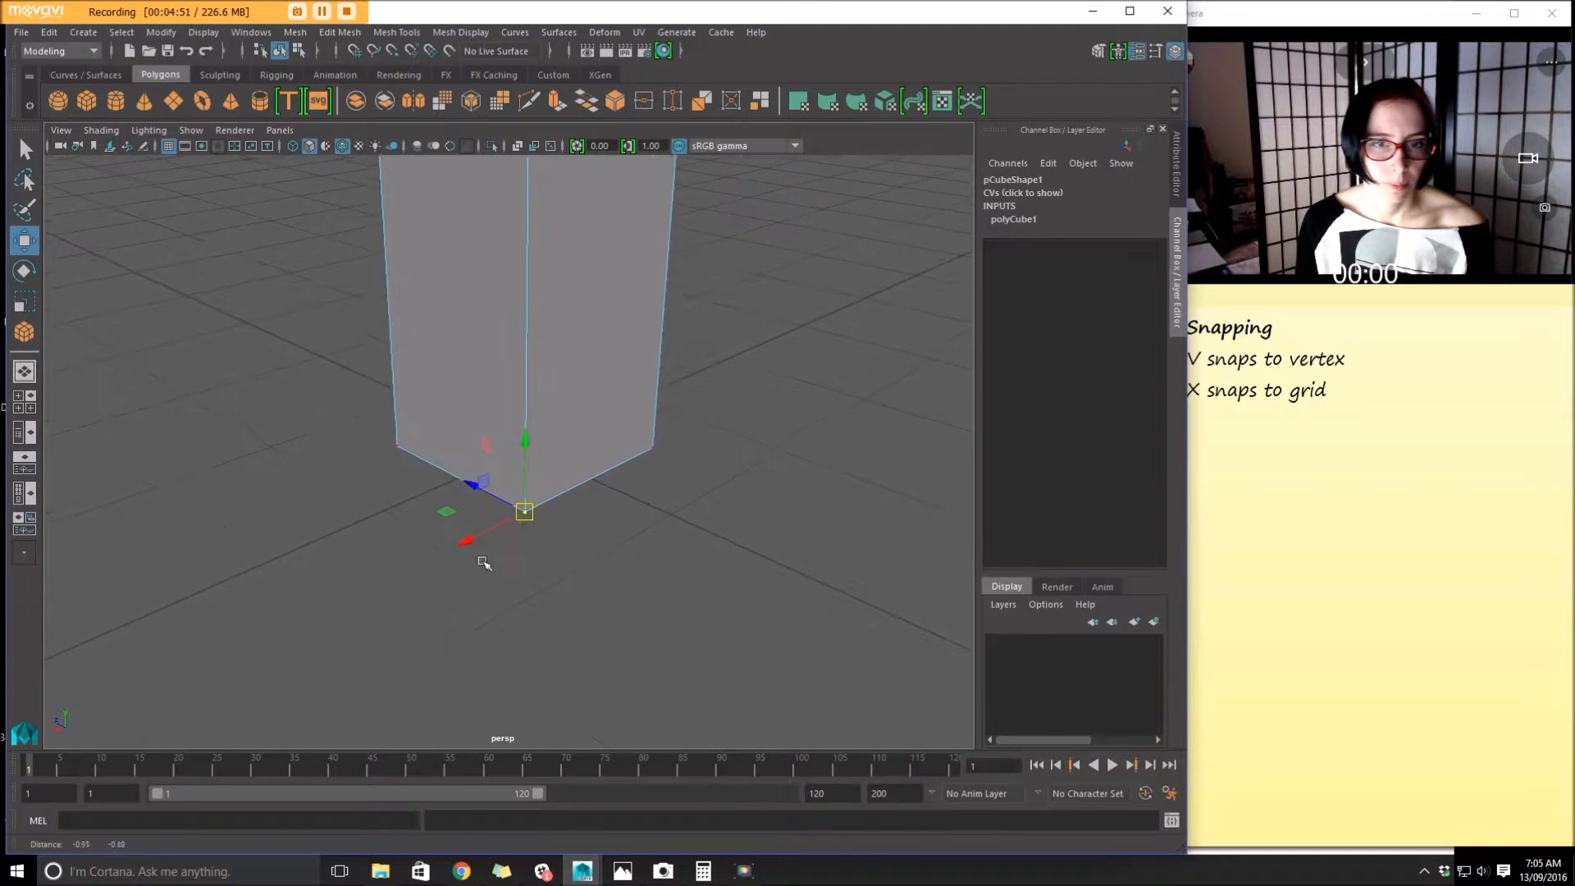
scroll(492, 568, "down", 2)
left_click_drag(538, 594, 522, 606, "alt")
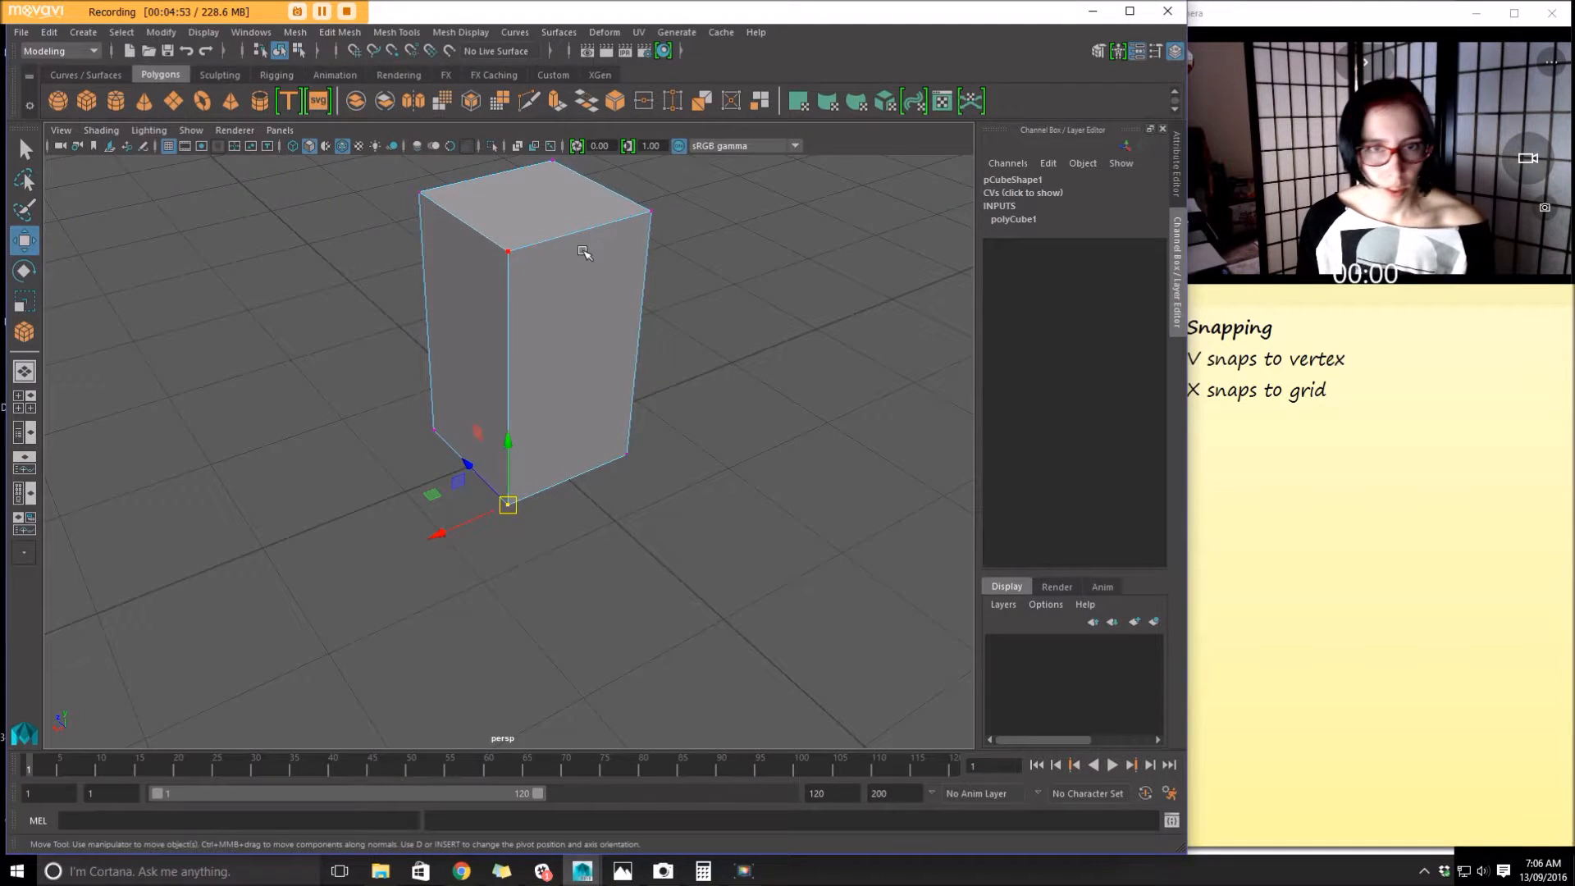
right_click_drag(584, 266, 629, 236)
left_click(610, 273)
Snap the pivot of the selected cube to its nearest bottom corner vertex again
right_click_drag(517, 567, 614, 582, "alt")
left_click_drag(614, 582, 609, 589, "alt")
key("d")
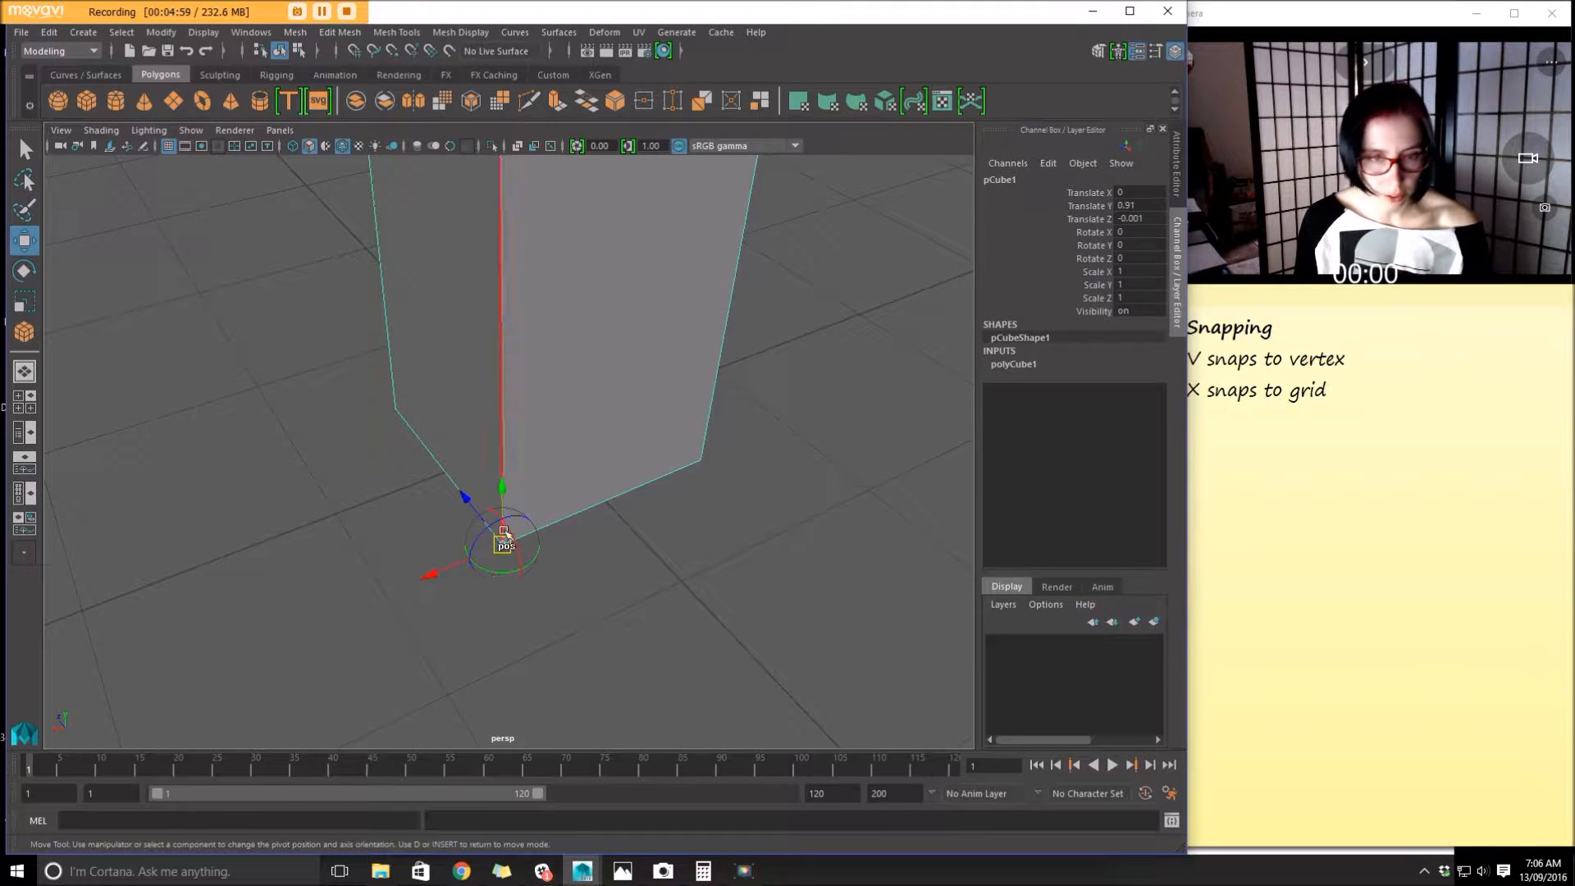
left_click_drag(509, 550, 394, 574)
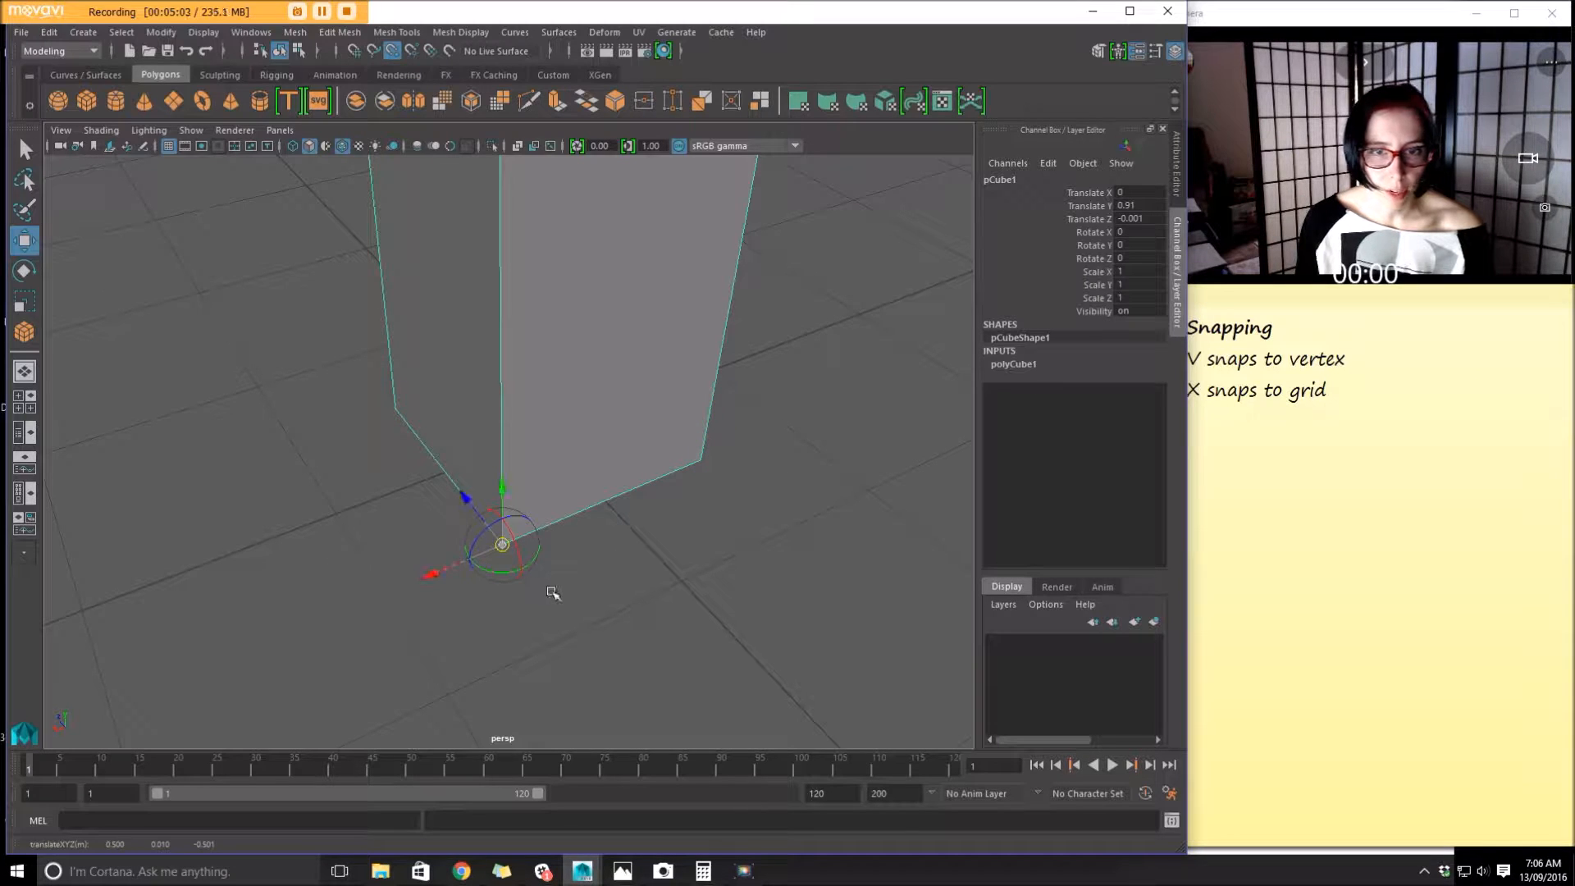
Snap the cube by its pivot corner to the grid origin, giving Translate X -0.5, Y 0.9 and Z 0.5
left_click_drag(551, 592, 531, 533, "alt")
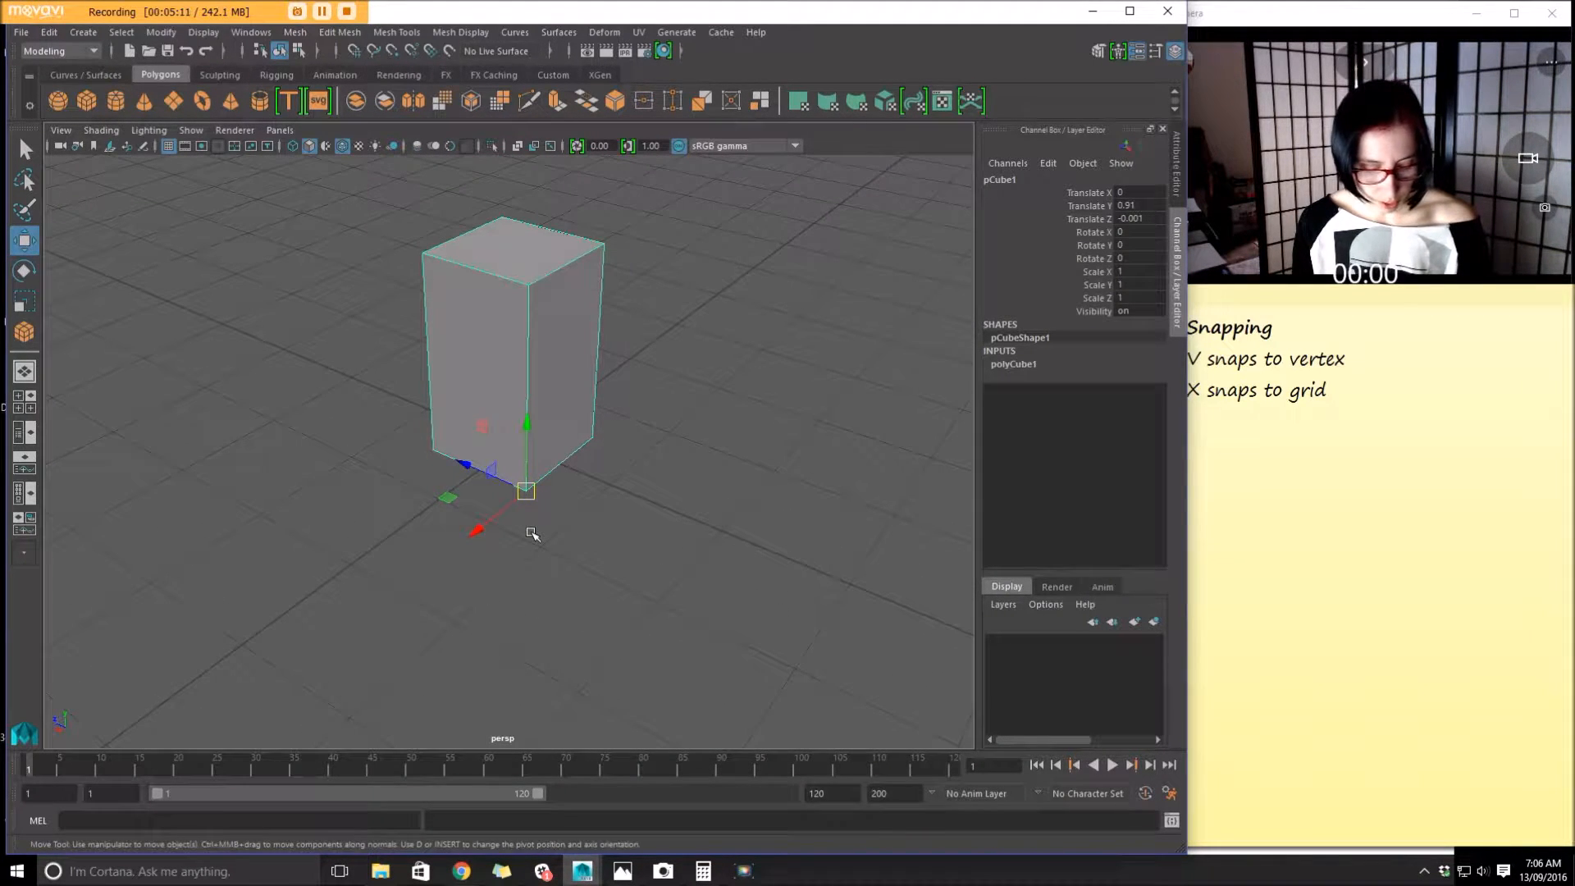
key("x")
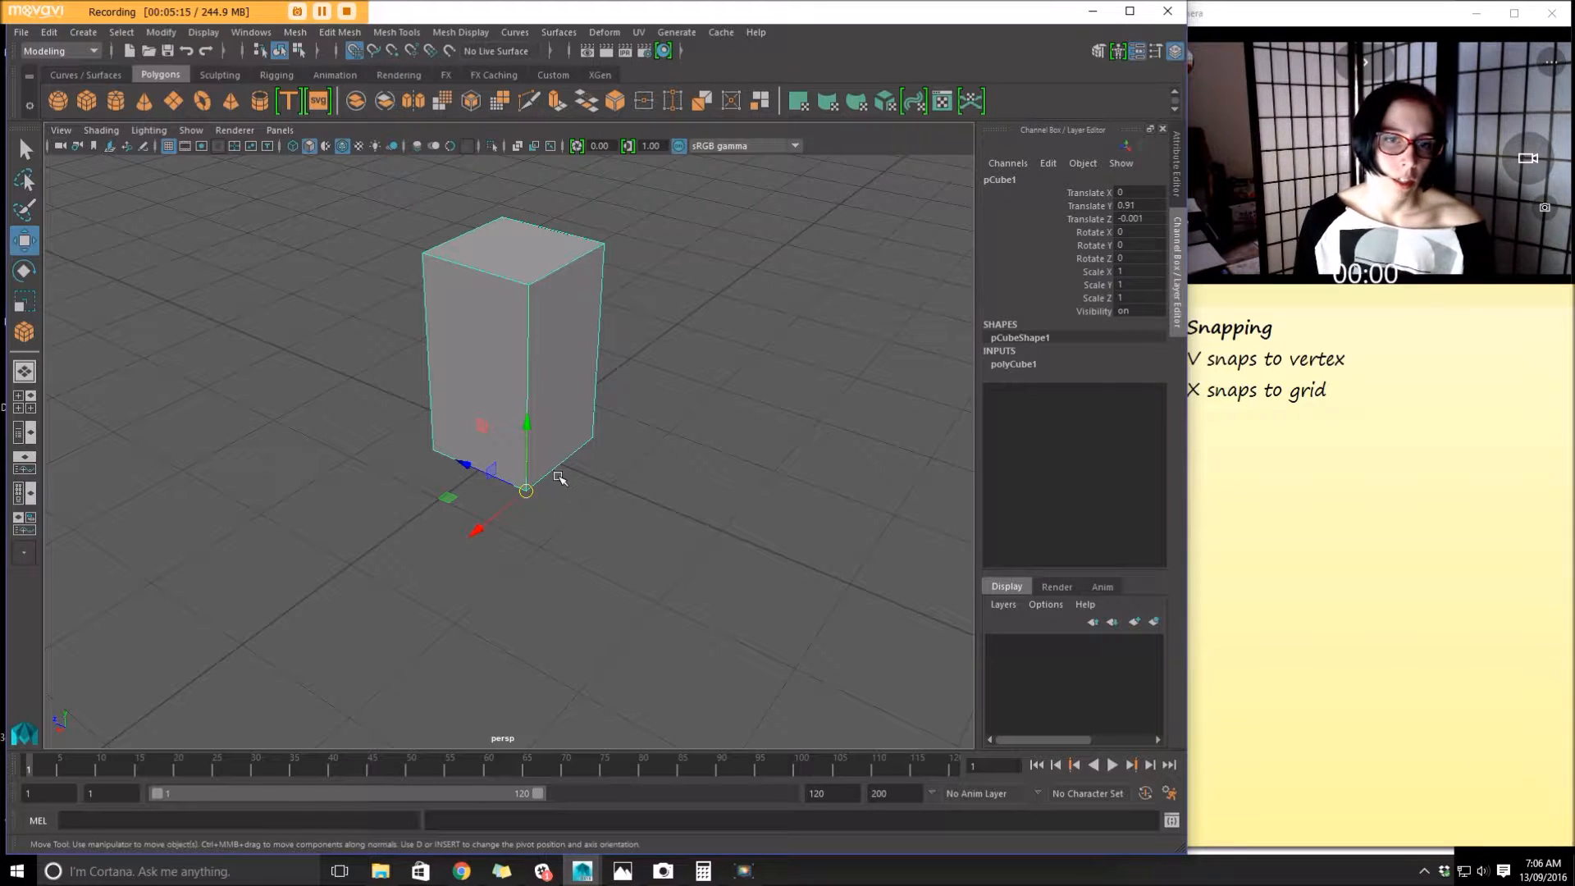
left_click_drag(520, 490, 513, 444)
Examine from several angles how the cube's bottom corner and base sit on the grid lines
left_click_drag(734, 413, 446, 376, "alt")
right_click_drag(447, 377, 798, 524, "alt")
middle_click_drag(702, 472, 516, 482, "alt")
left_click_drag(474, 478, 639, 504, "alt")
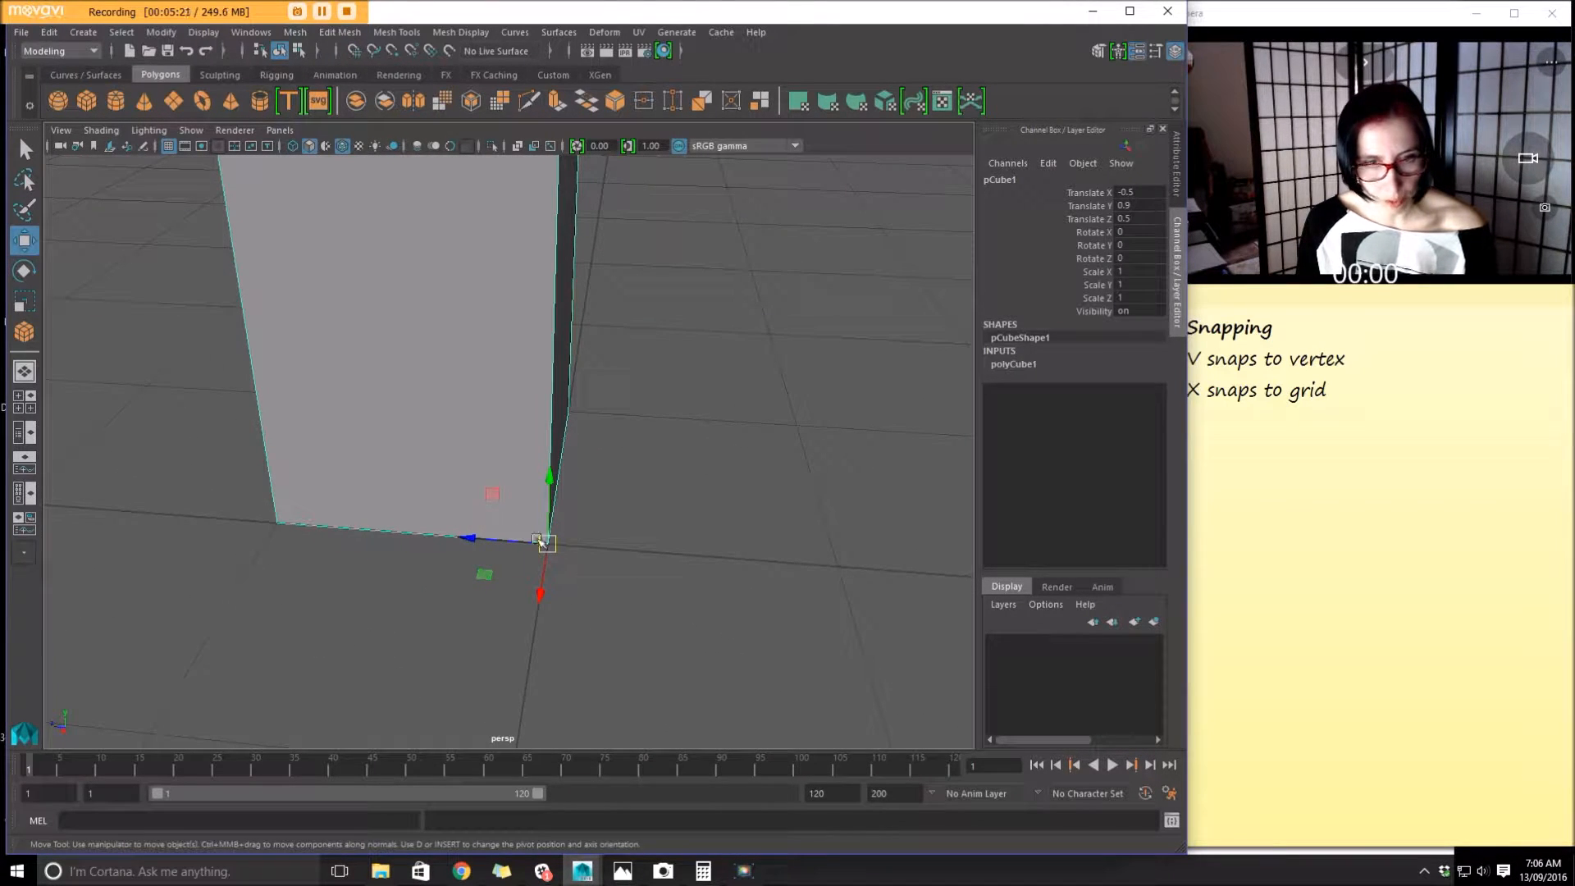
left_click_drag(679, 591, 640, 597, "alt")
right_click_drag(623, 587, 446, 574, "alt")
right_click_drag(558, 566, 478, 566, "alt")
middle_click_drag(479, 566, 468, 602, "alt")
left_click(634, 497)
left_click_drag(628, 587, 573, 517, "alt")
right_click_drag(624, 557, 717, 594, "alt")
left_click_drag(681, 594, 515, 593, "alt")
left_click(513, 416)
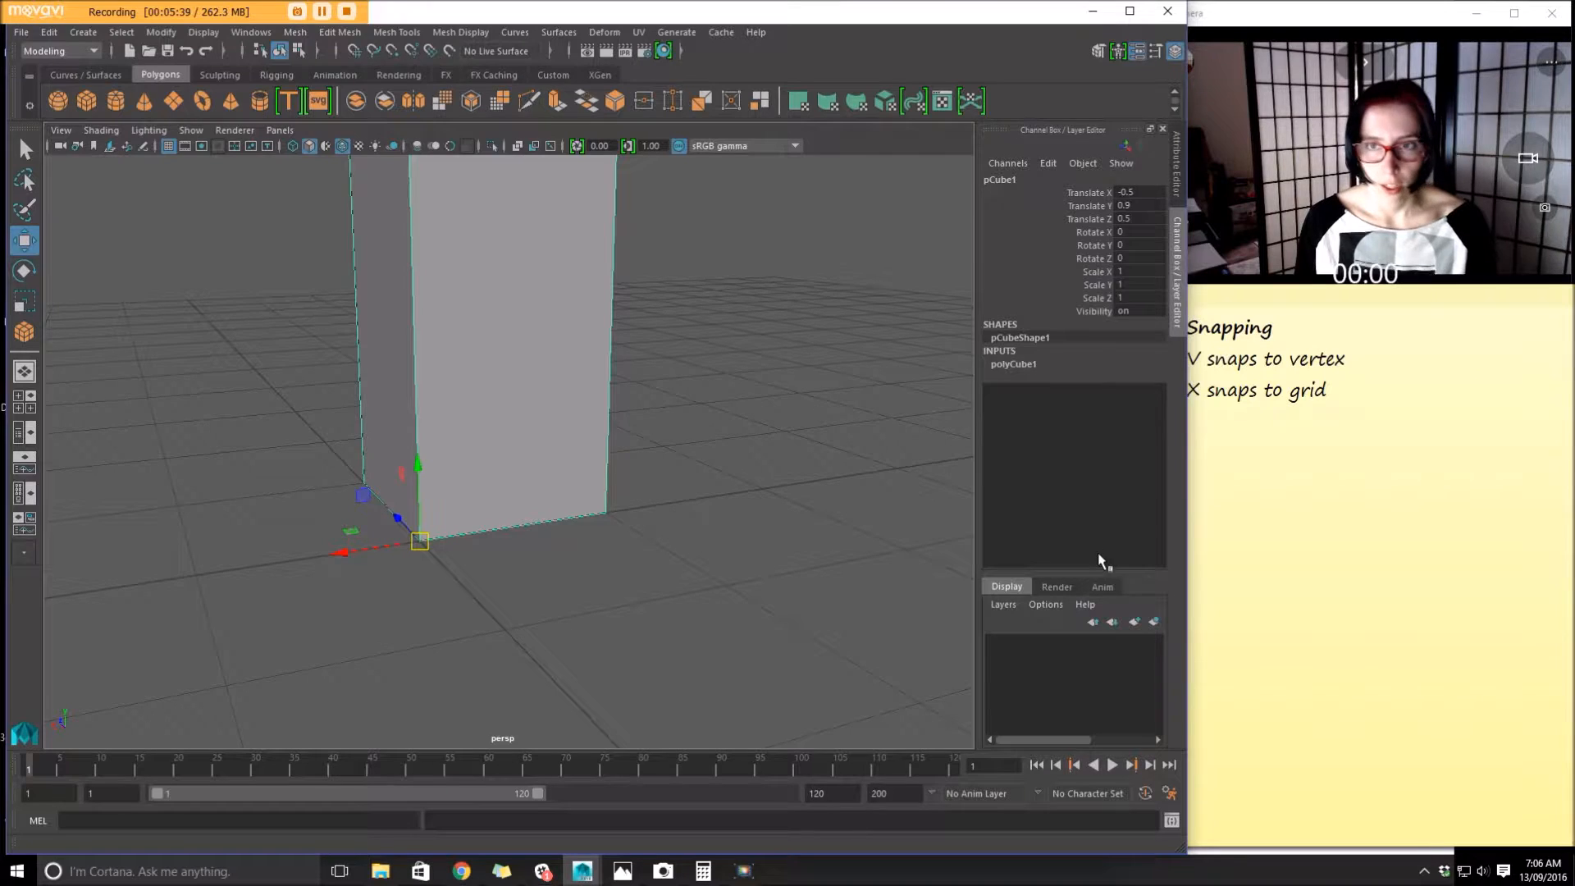
Switch between the Attribute Editor and the Channel Box, ending with the Channel Box shown
key("ctrl+a")
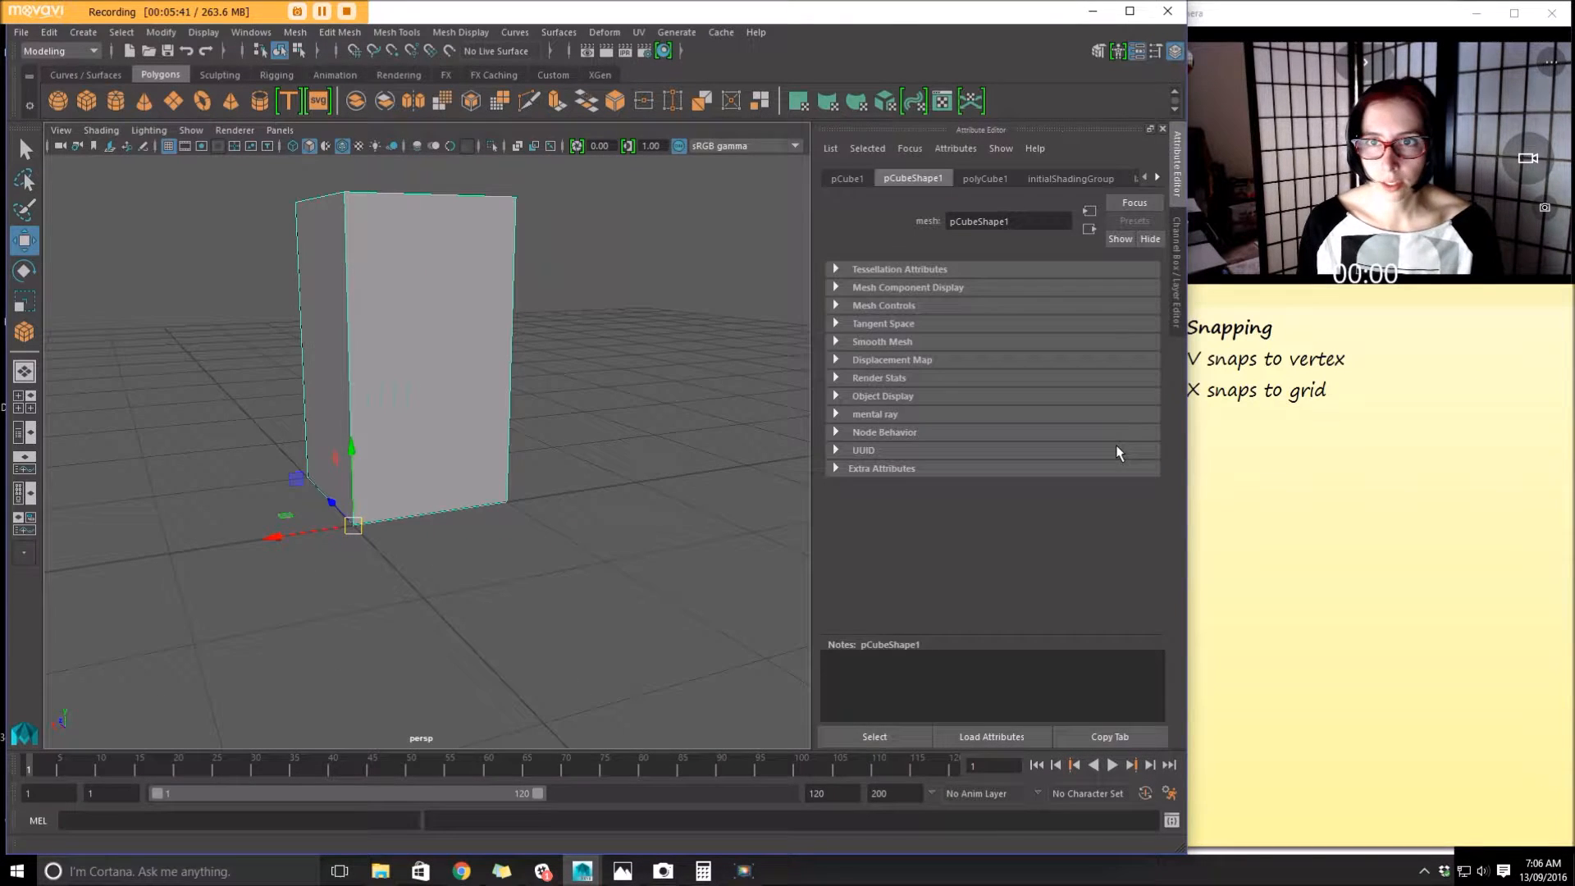
key("ctrl+a")
left_click(1162, 129)
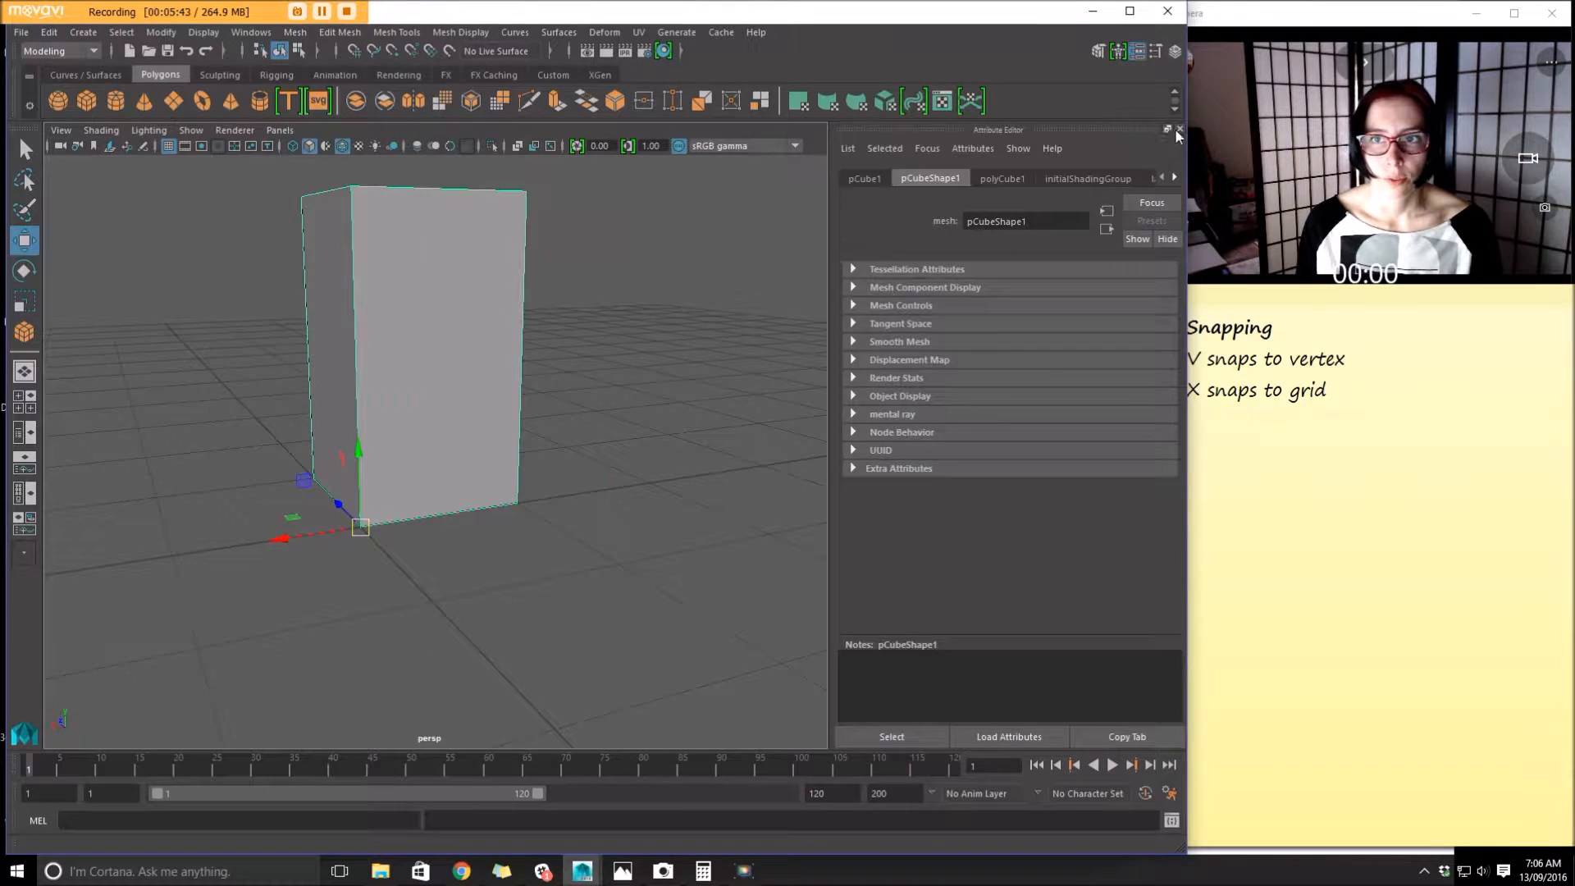
left_click(1173, 126)
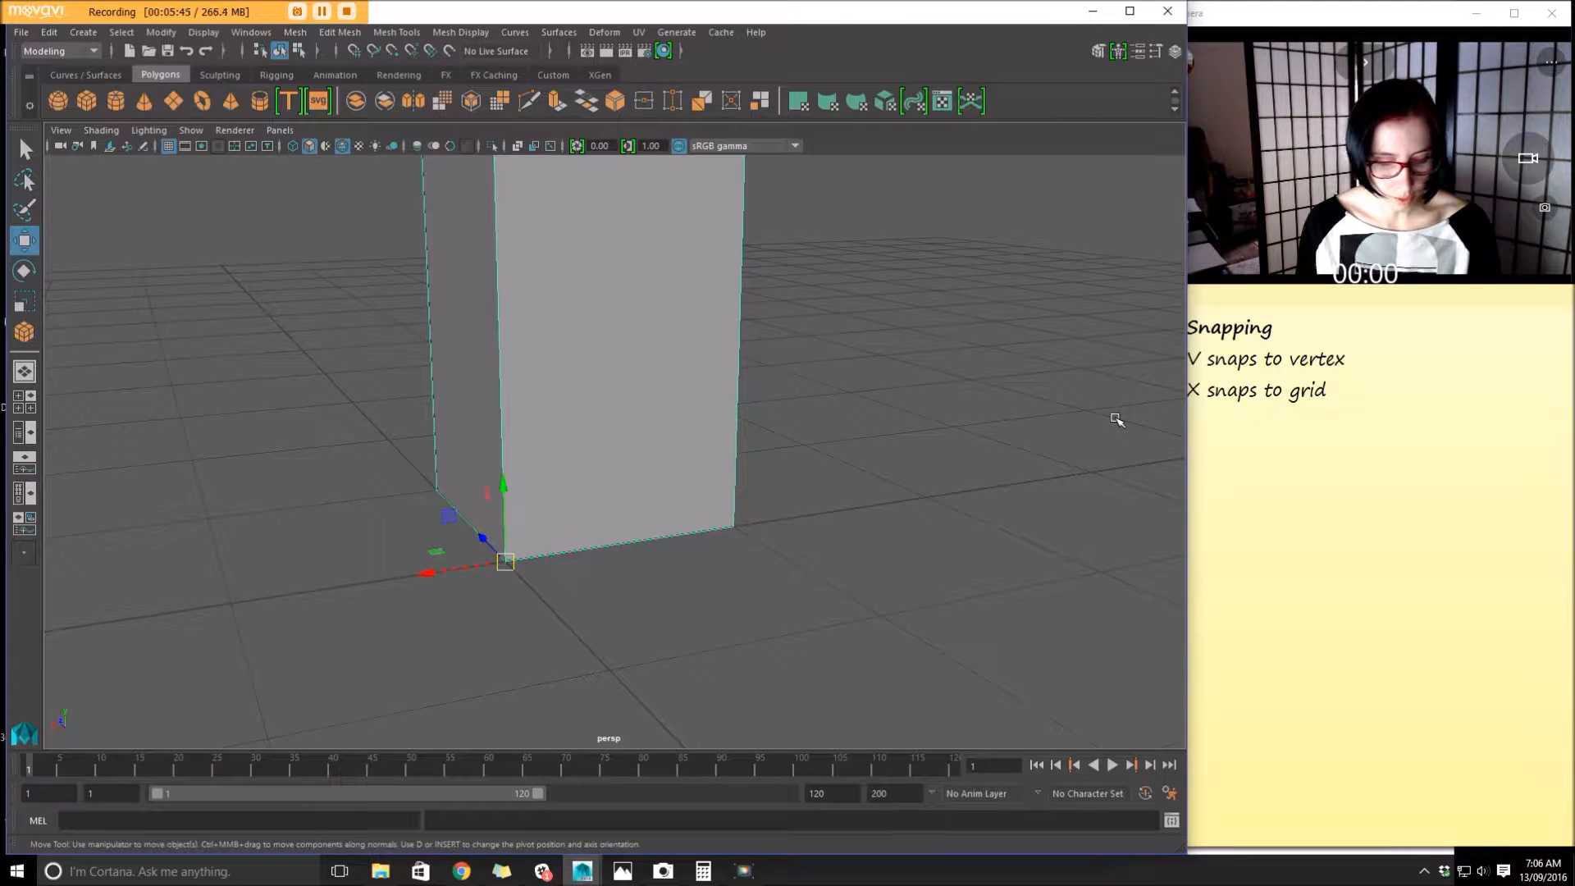
key("ctrl+a")
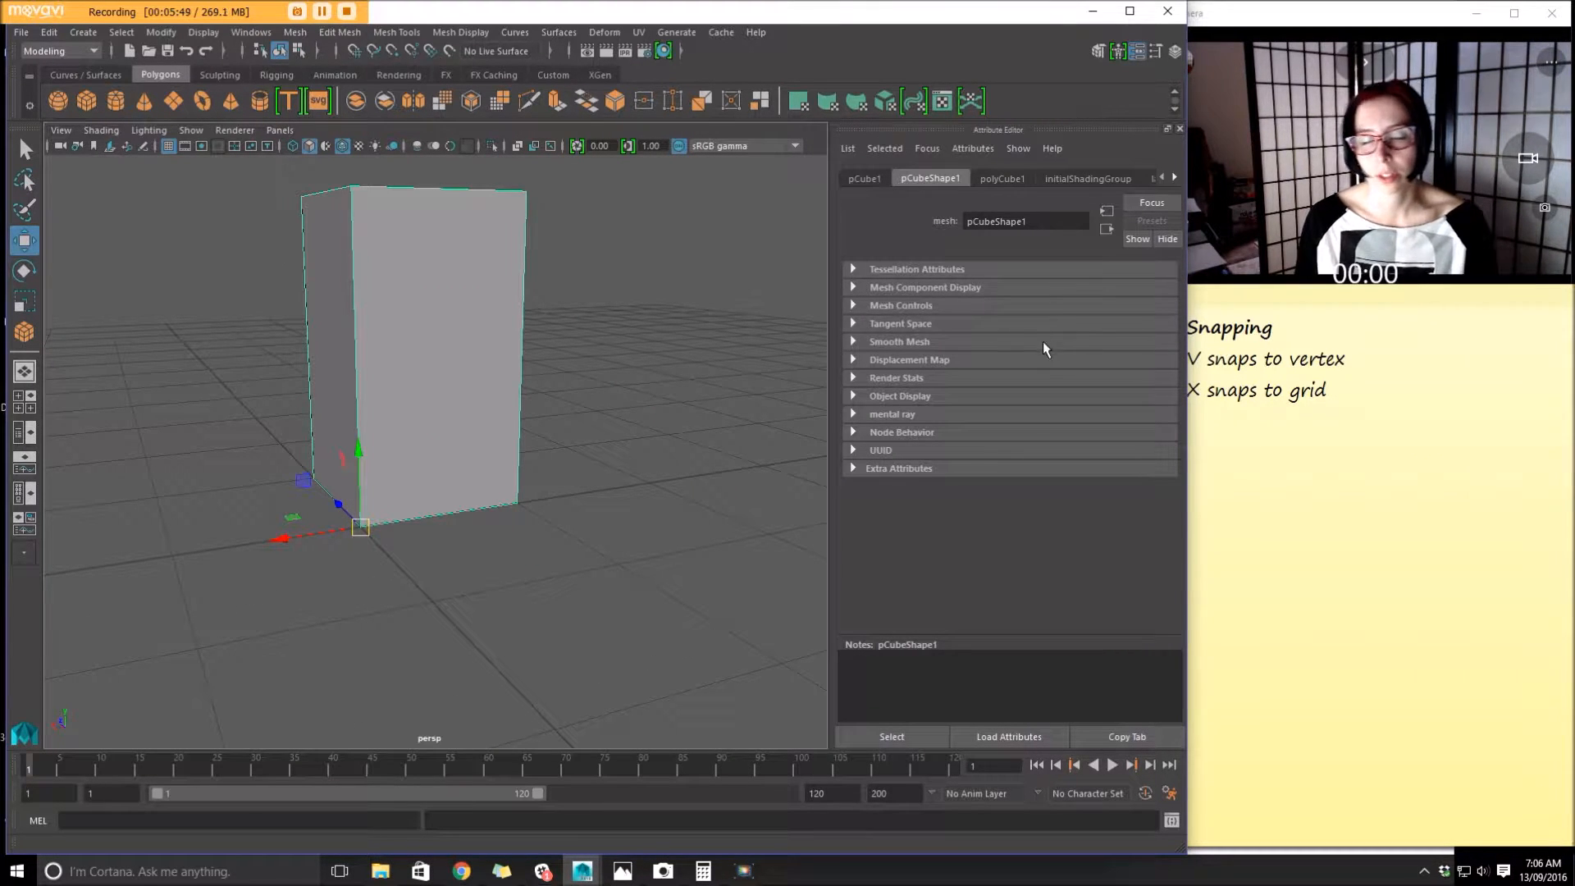
key("ctrl+a")
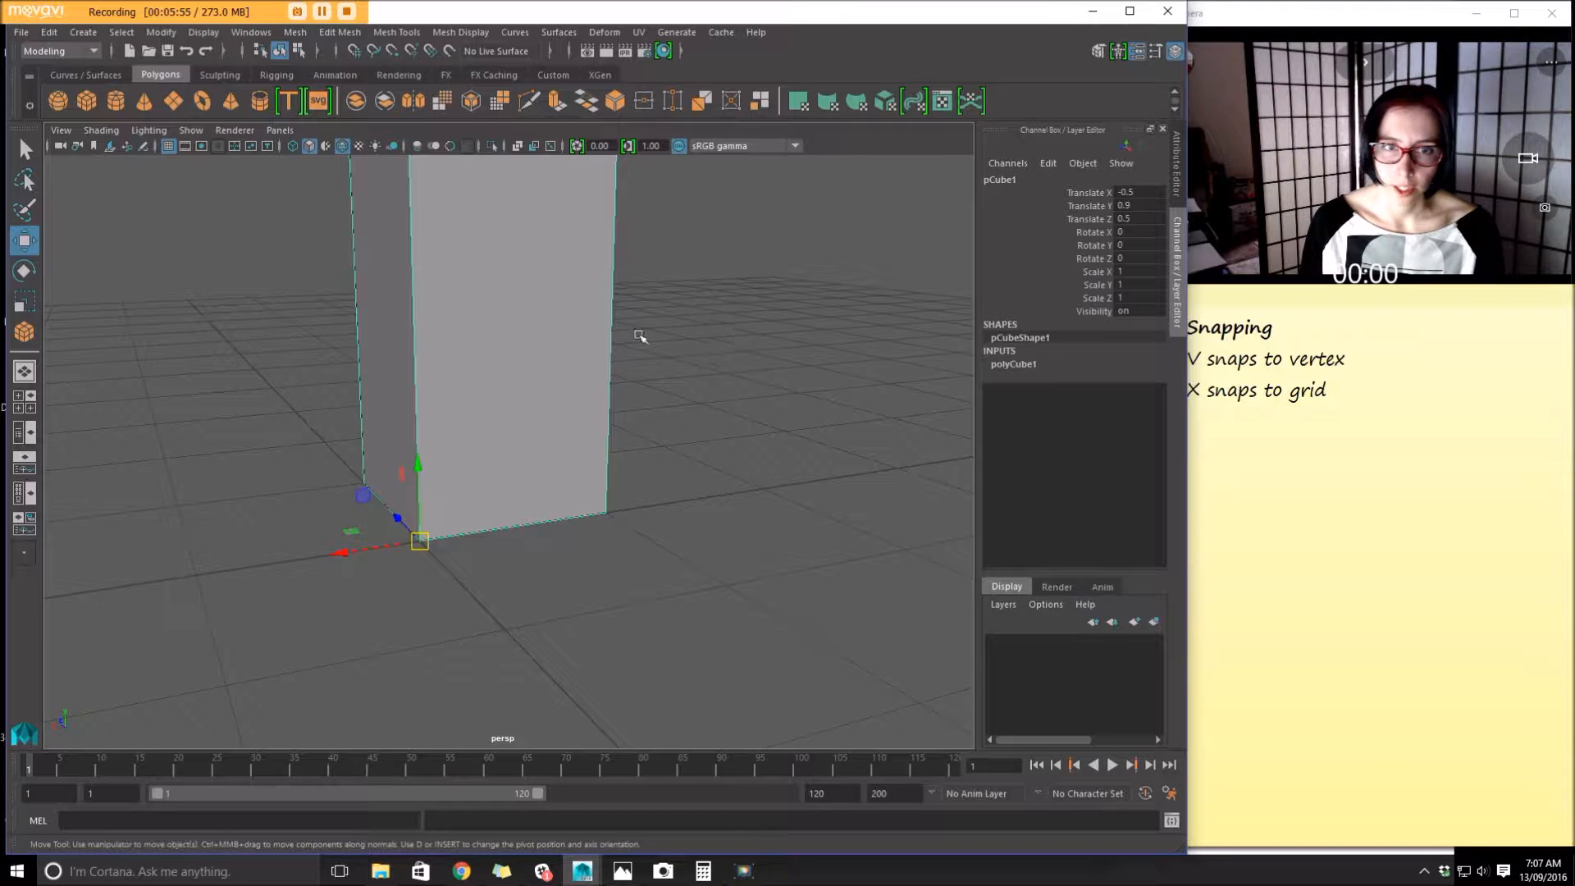
Create a display layer containing the selected cube and toggle the layer's visibility off and on
left_click(1155, 622)
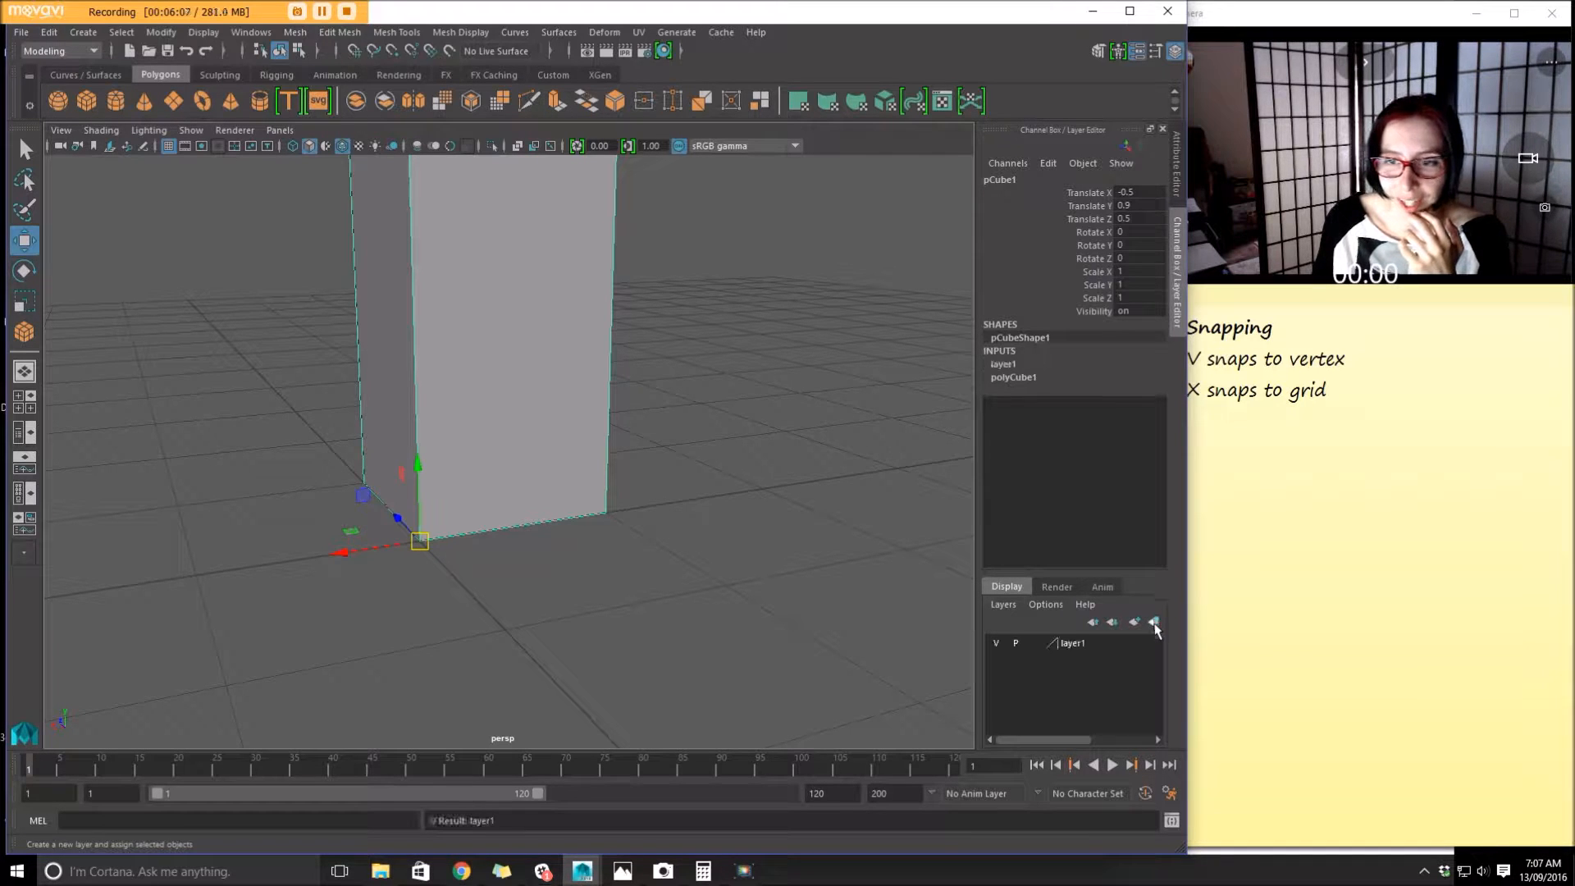
left_click(996, 643)
left_click(996, 643)
left_click(997, 643)
left_click(997, 644)
Rename the new display layer to guide, give it the bright green colour and save the layer settings
double_click(1077, 643)
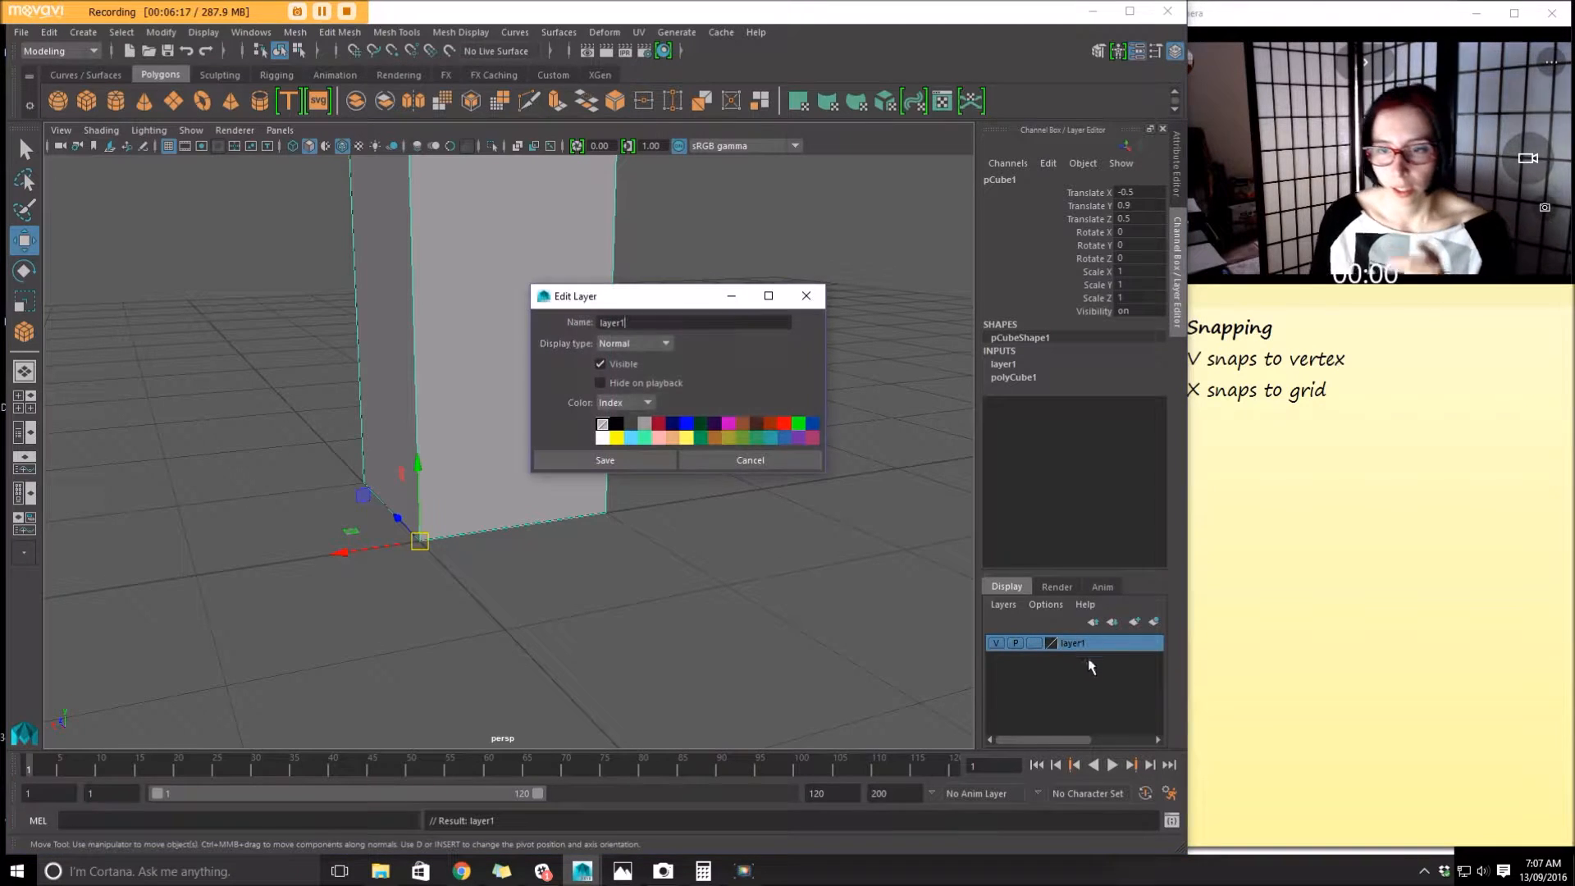
double_click(648, 316)
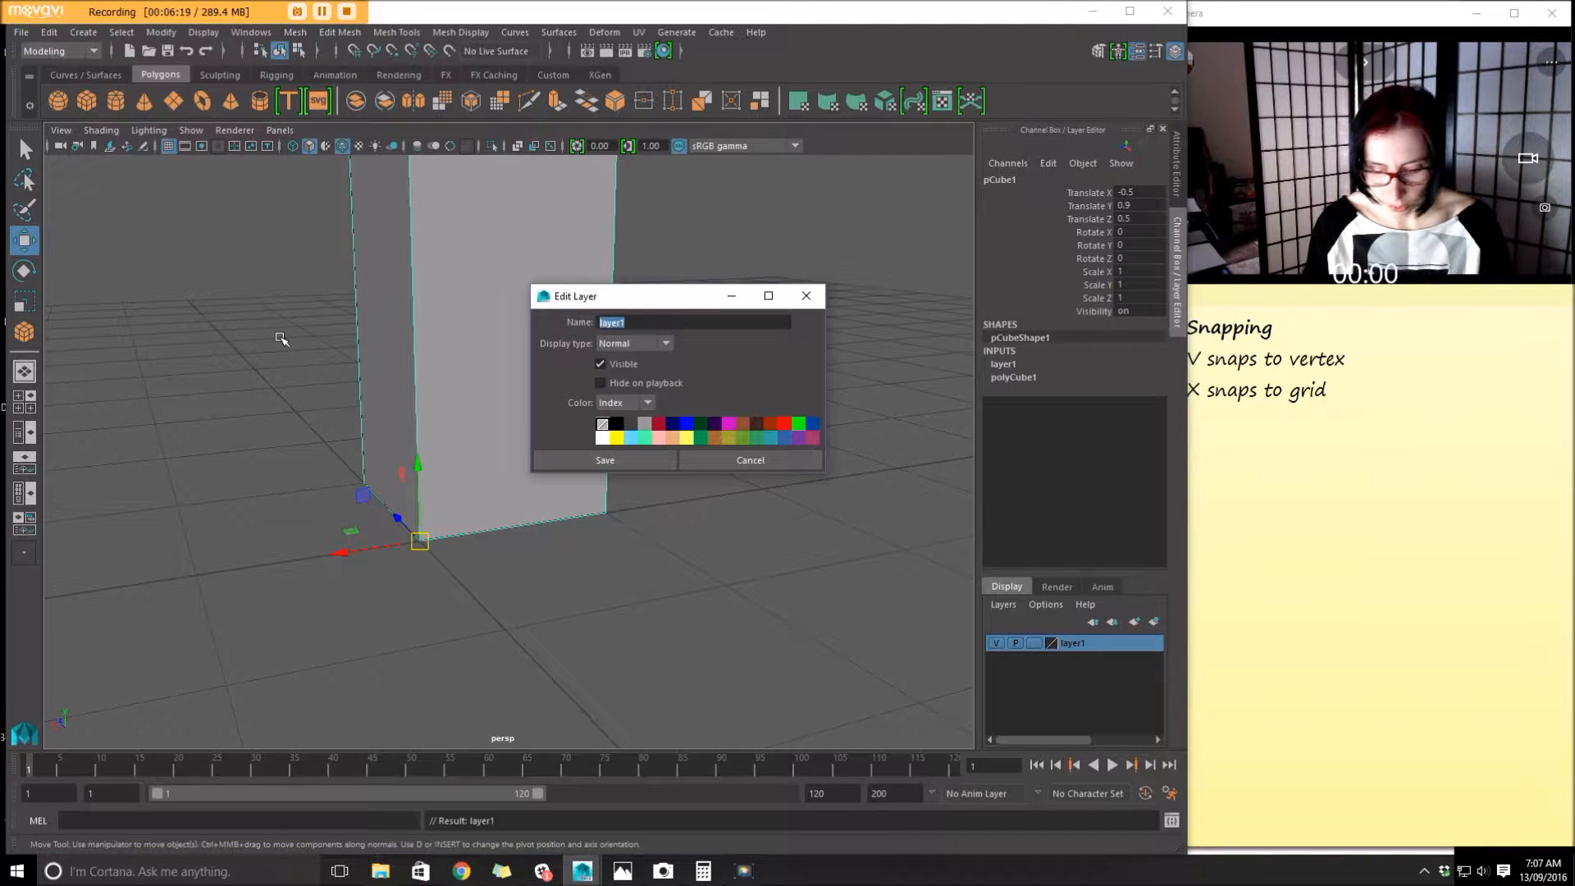
left_click(799, 427)
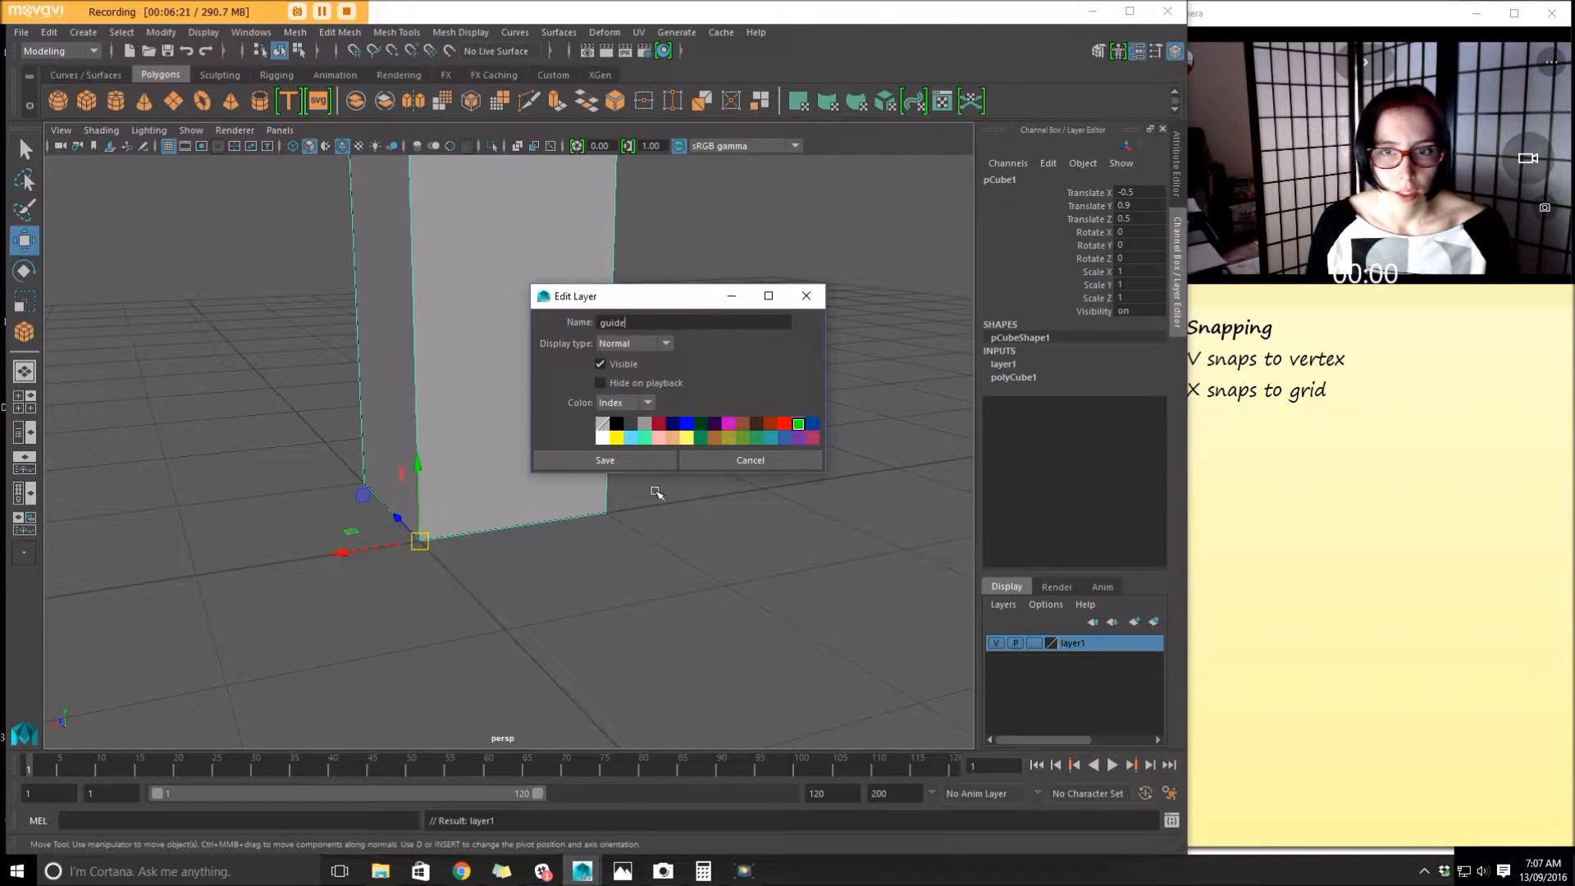
left_click(628, 459)
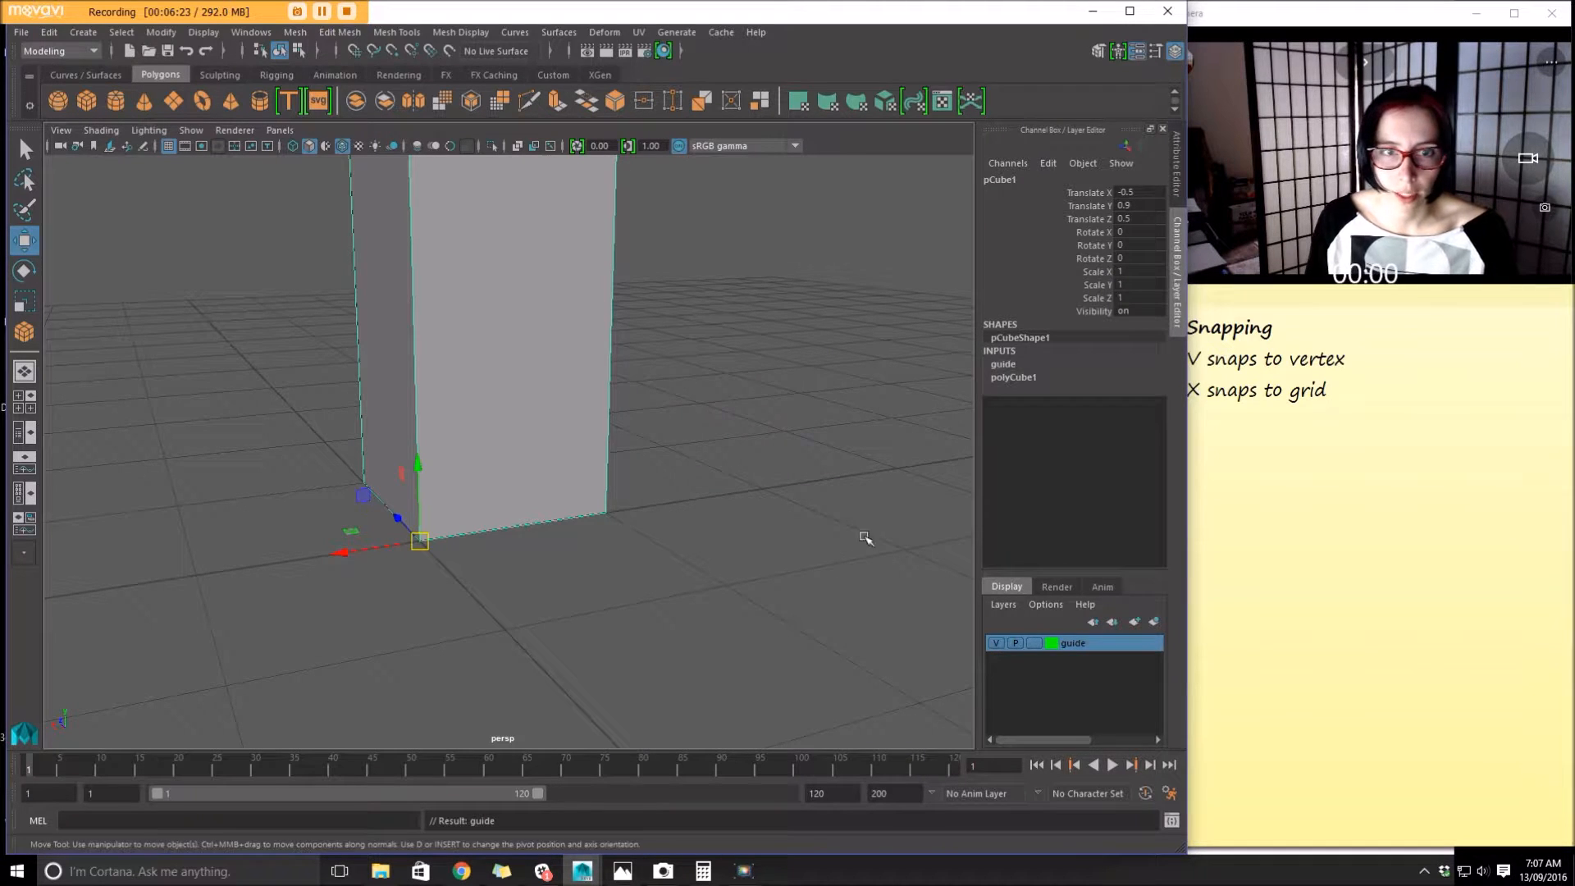
Toggle the guide layer's visibility off and on, and deselect the cube to check its green wireframe
left_click(998, 643)
left_click(998, 644)
left_click(997, 644)
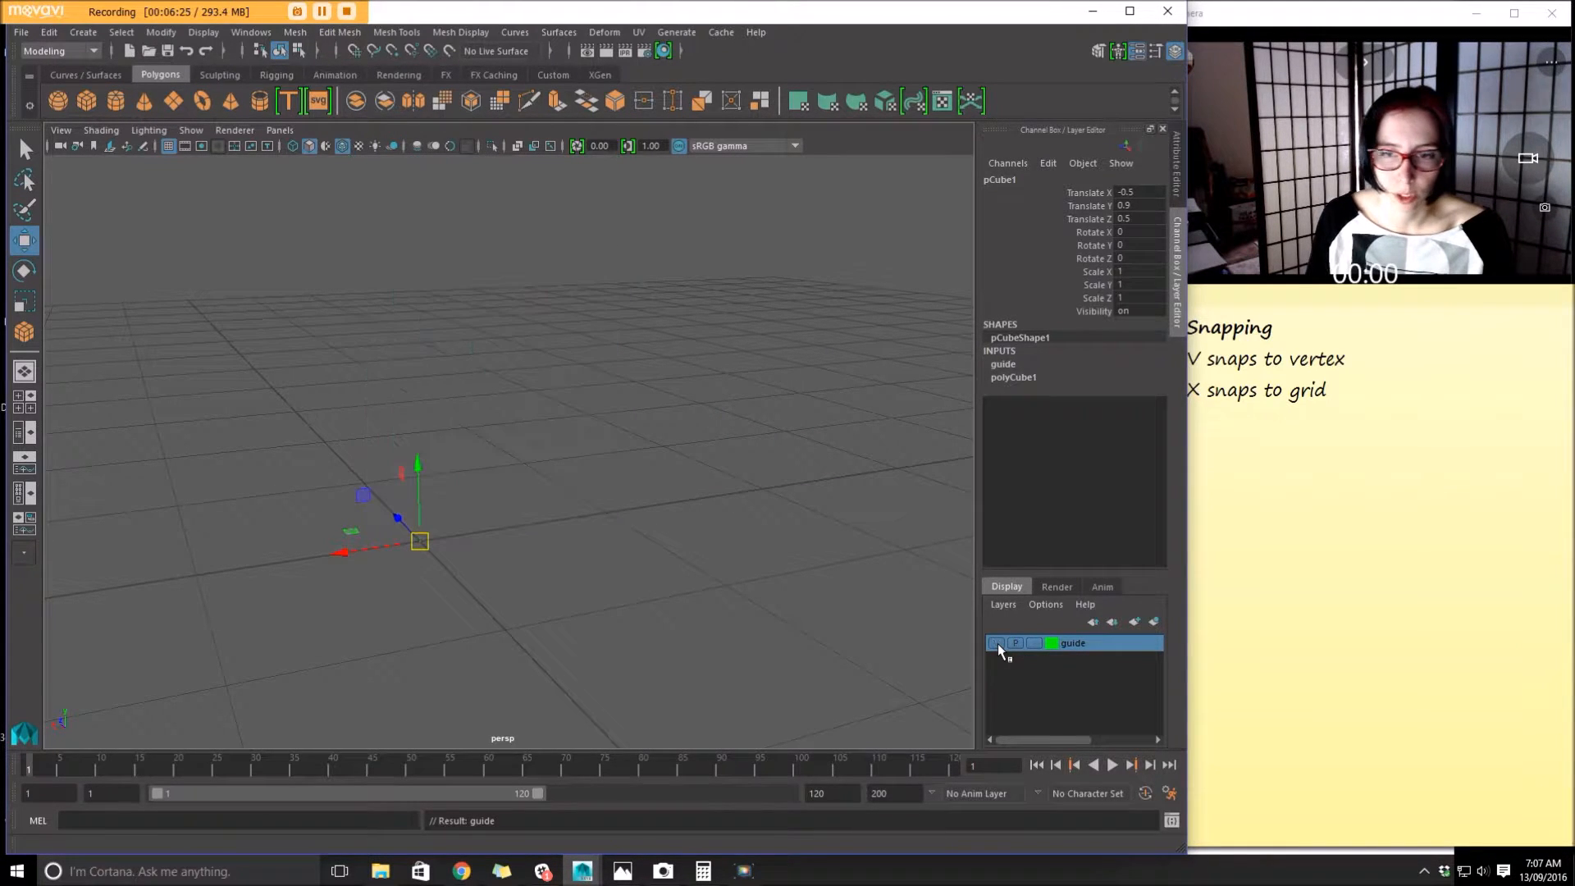
left_click(997, 644)
left_click(998, 643)
left_click(998, 643)
right_click_drag(711, 507, 826, 552, "alt")
left_click(801, 636)
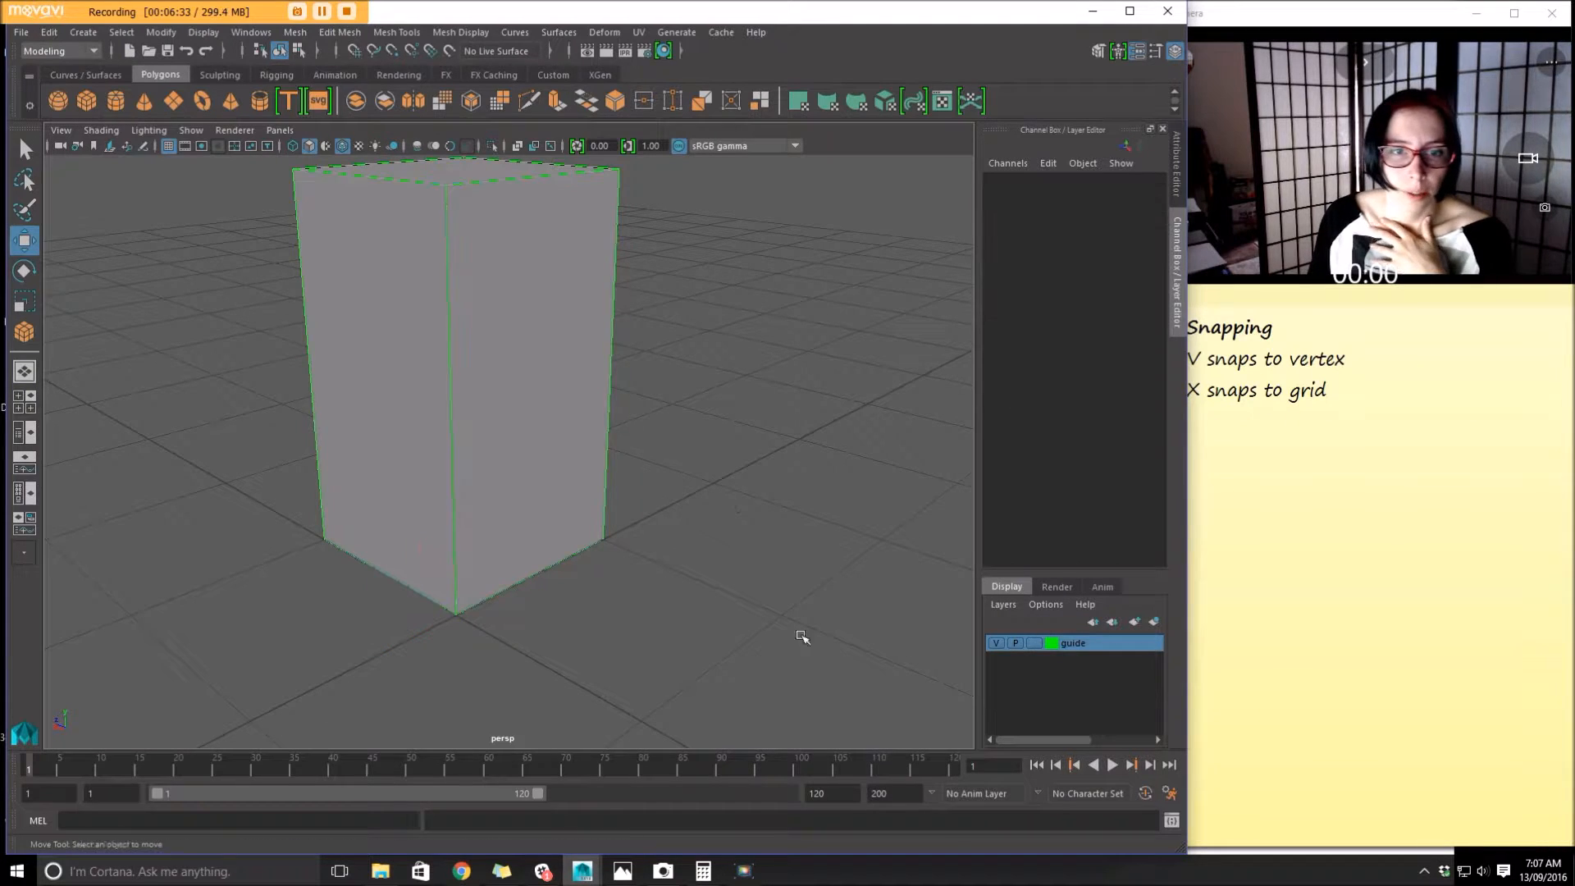
Set the guide layer's display type to Template and inspect the cube's wireframe from several angles
left_click(1034, 643)
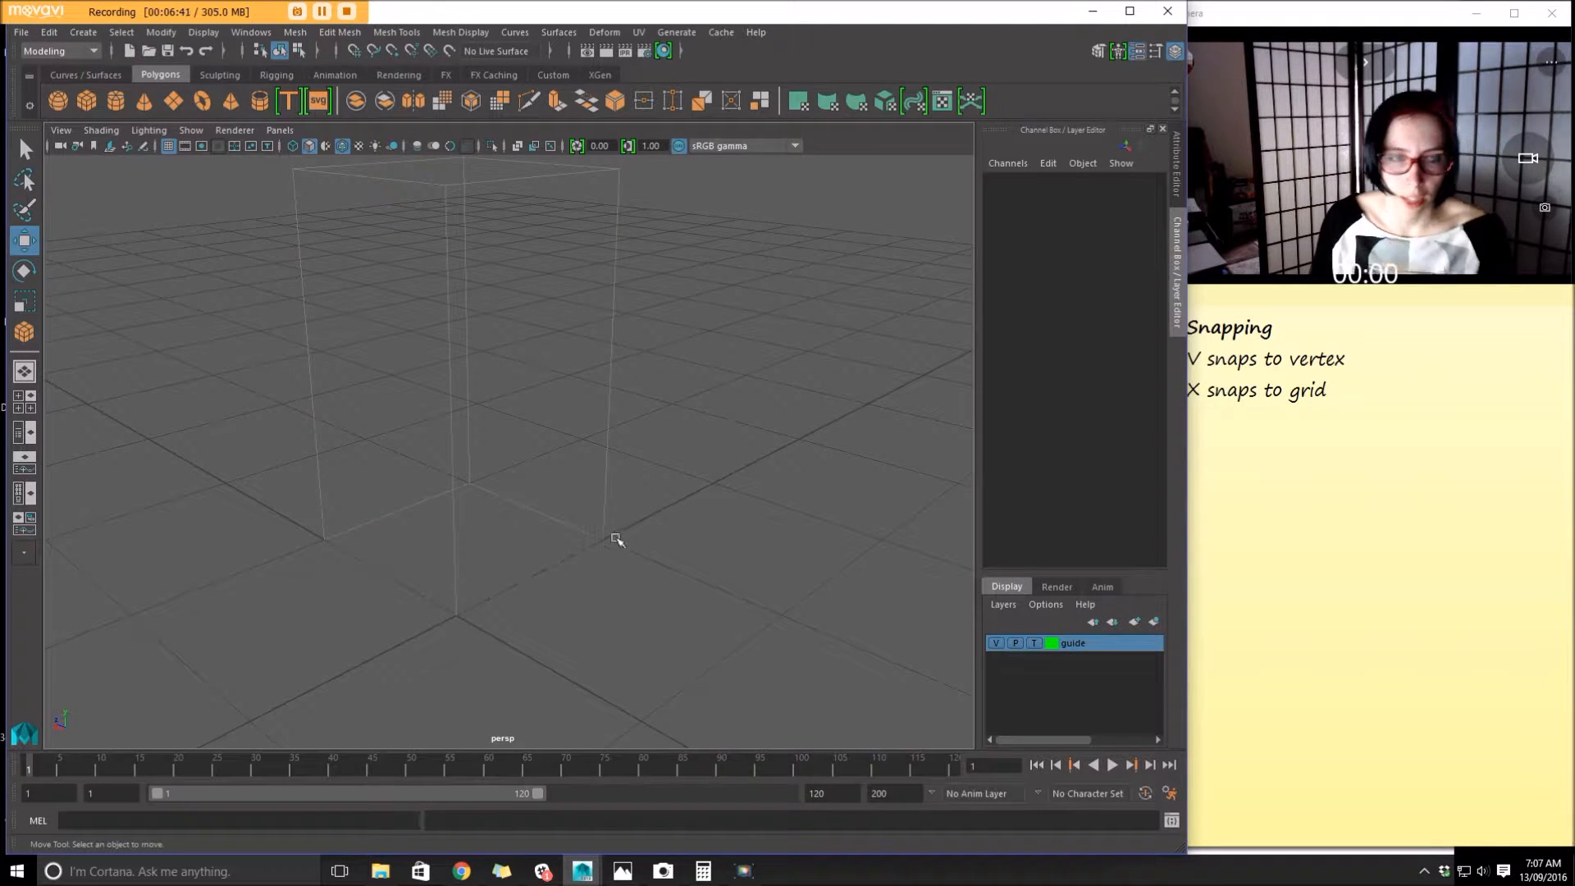
left_click_drag(755, 512, 667, 500, "alt")
middle_click_drag(568, 416, 624, 443, "alt")
left_click_drag(386, 217, 677, 589, "alt")
right_click_drag(677, 588, 533, 594, "alt")
left_click_drag(533, 594, 558, 402, "alt")
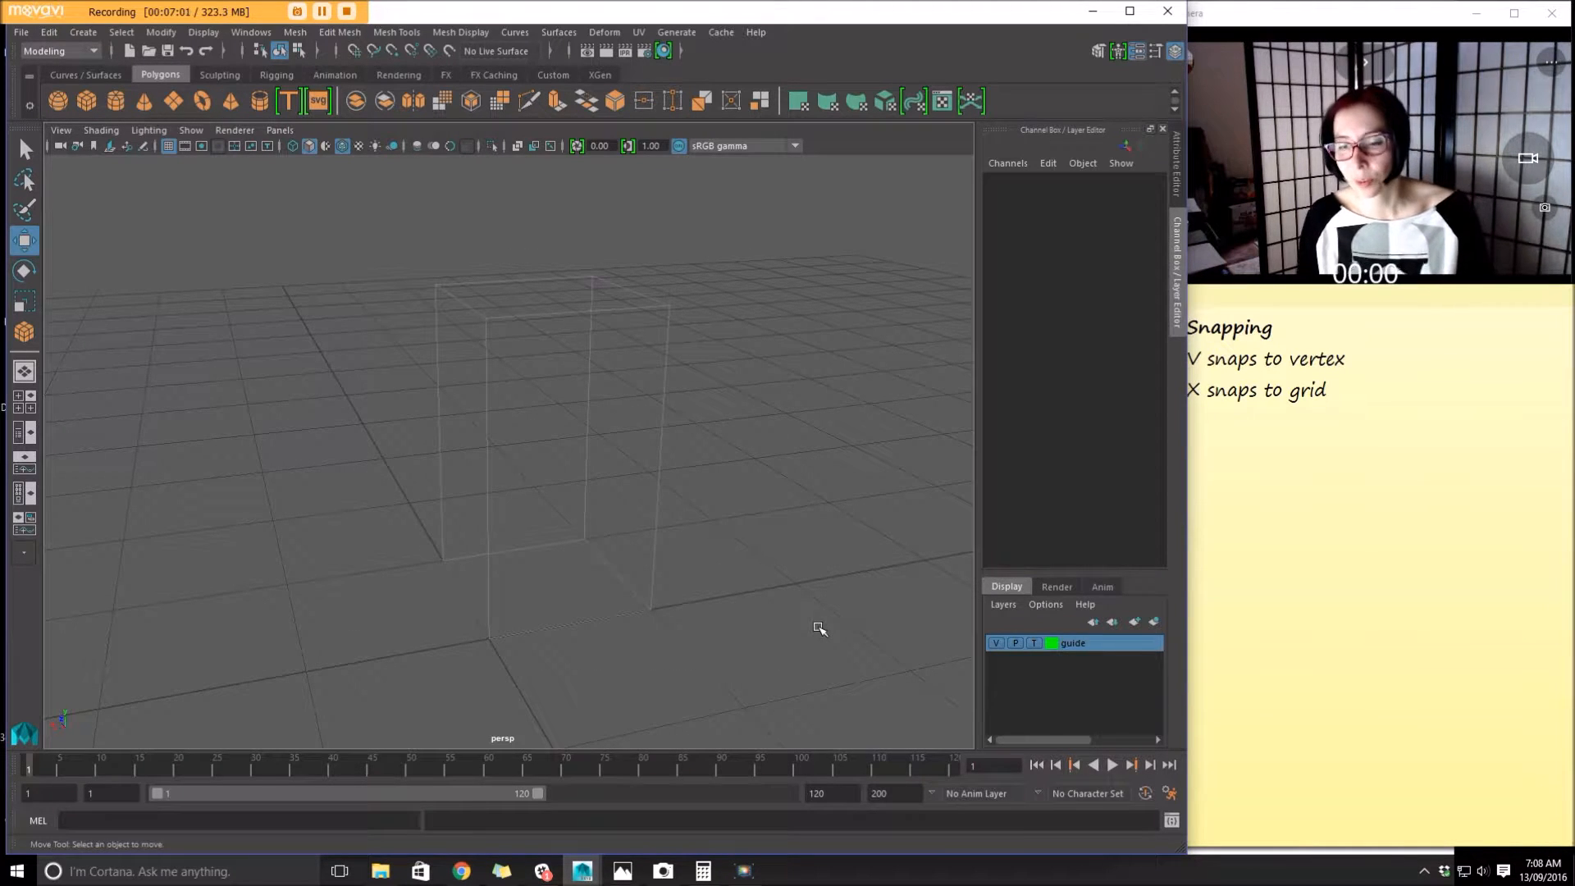
left_click_drag(653, 566, 706, 534, "alt")
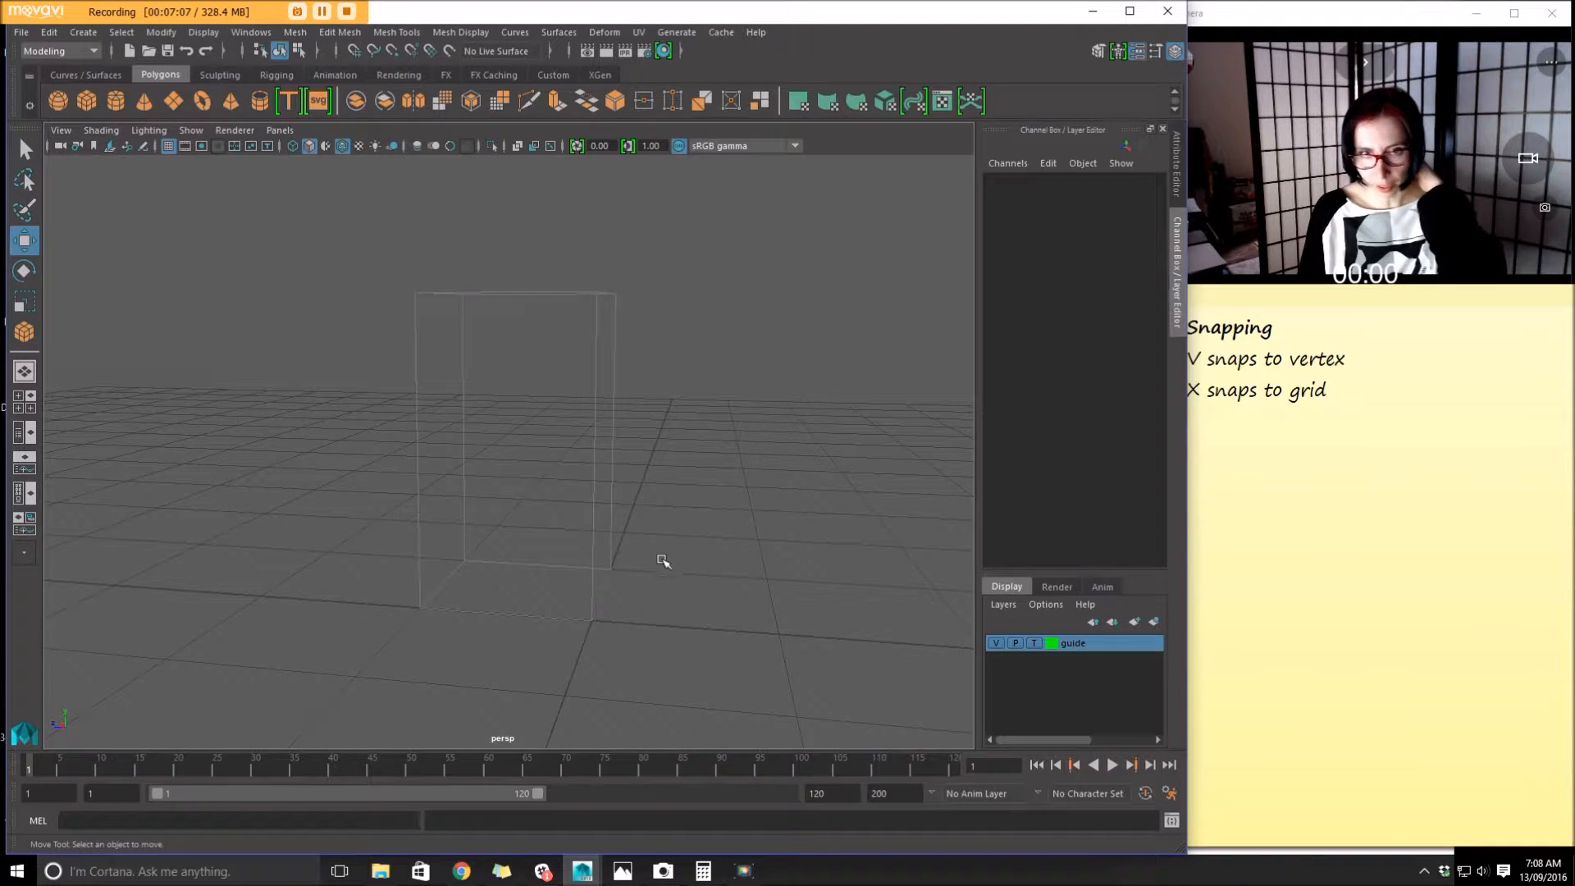
right_click_drag(443, 479, 662, 673, "alt")
left_click_drag(661, 673, 729, 527, "alt")
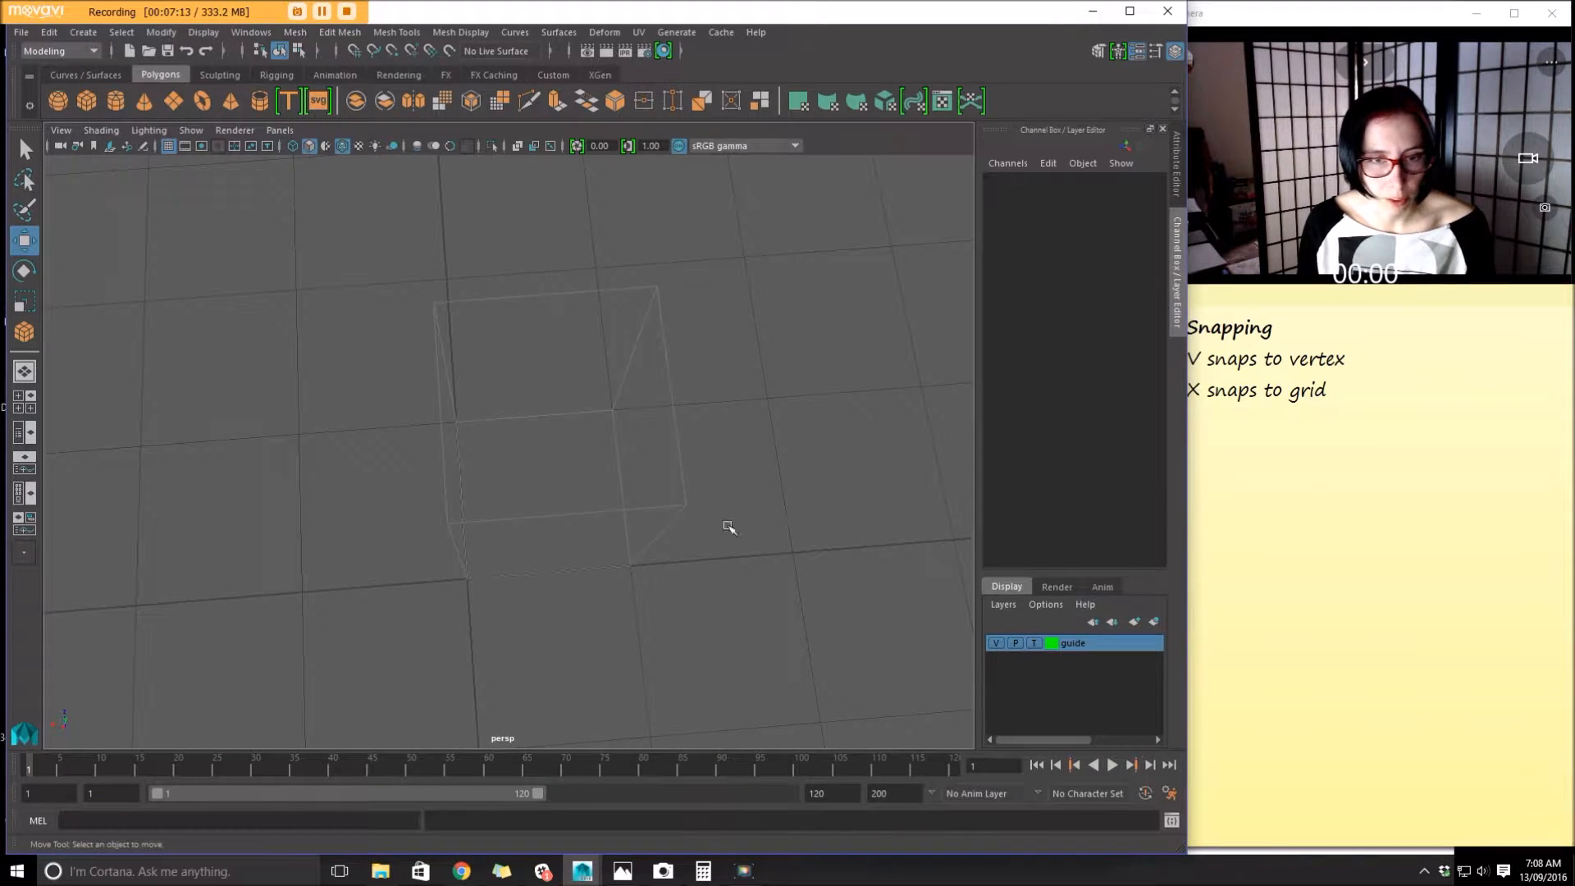
Switch the guide layer's display type to Reference and back to Normal, and select the cube
right_click(1062, 643)
left_click(1036, 643)
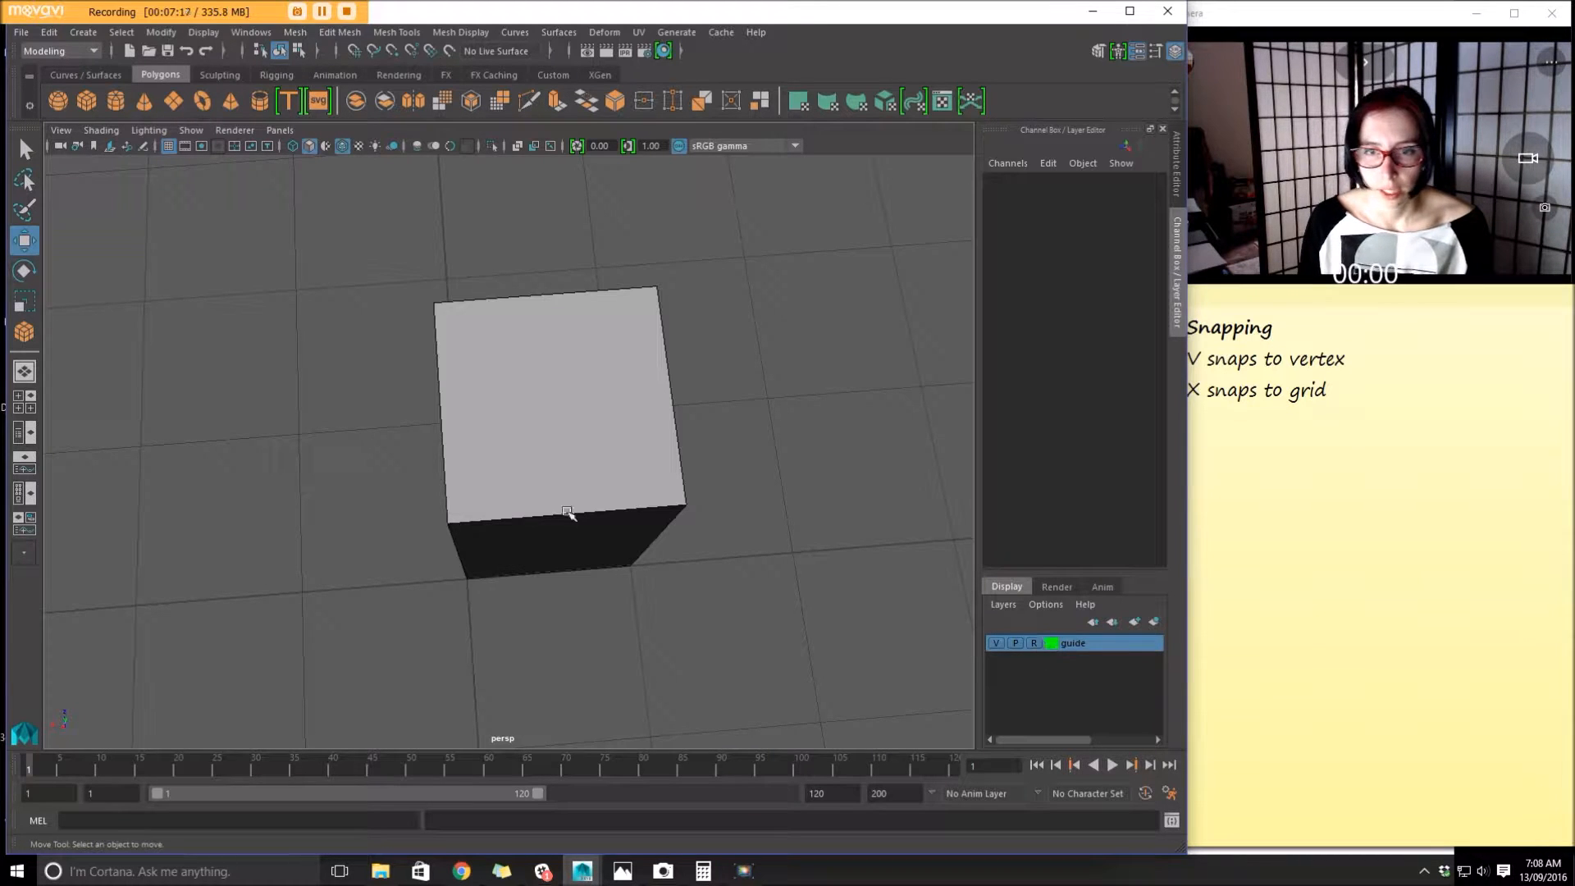
left_click(1034, 643)
left_click(479, 398)
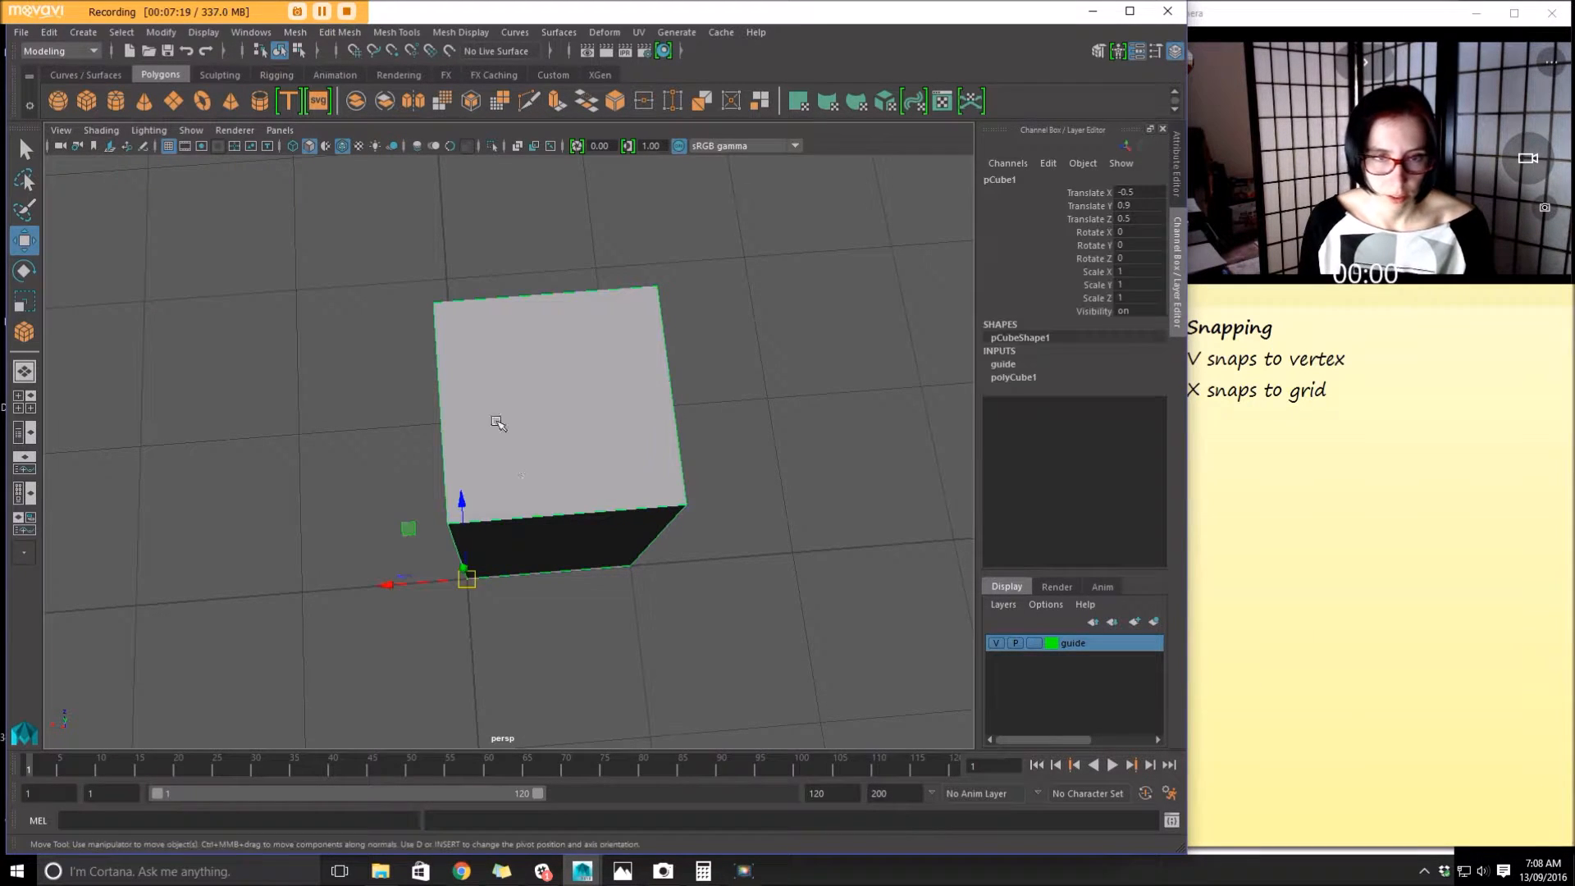
Move the cube along the X axis and set its Translate X to 0
left_click_drag(589, 564, 387, 538, "alt")
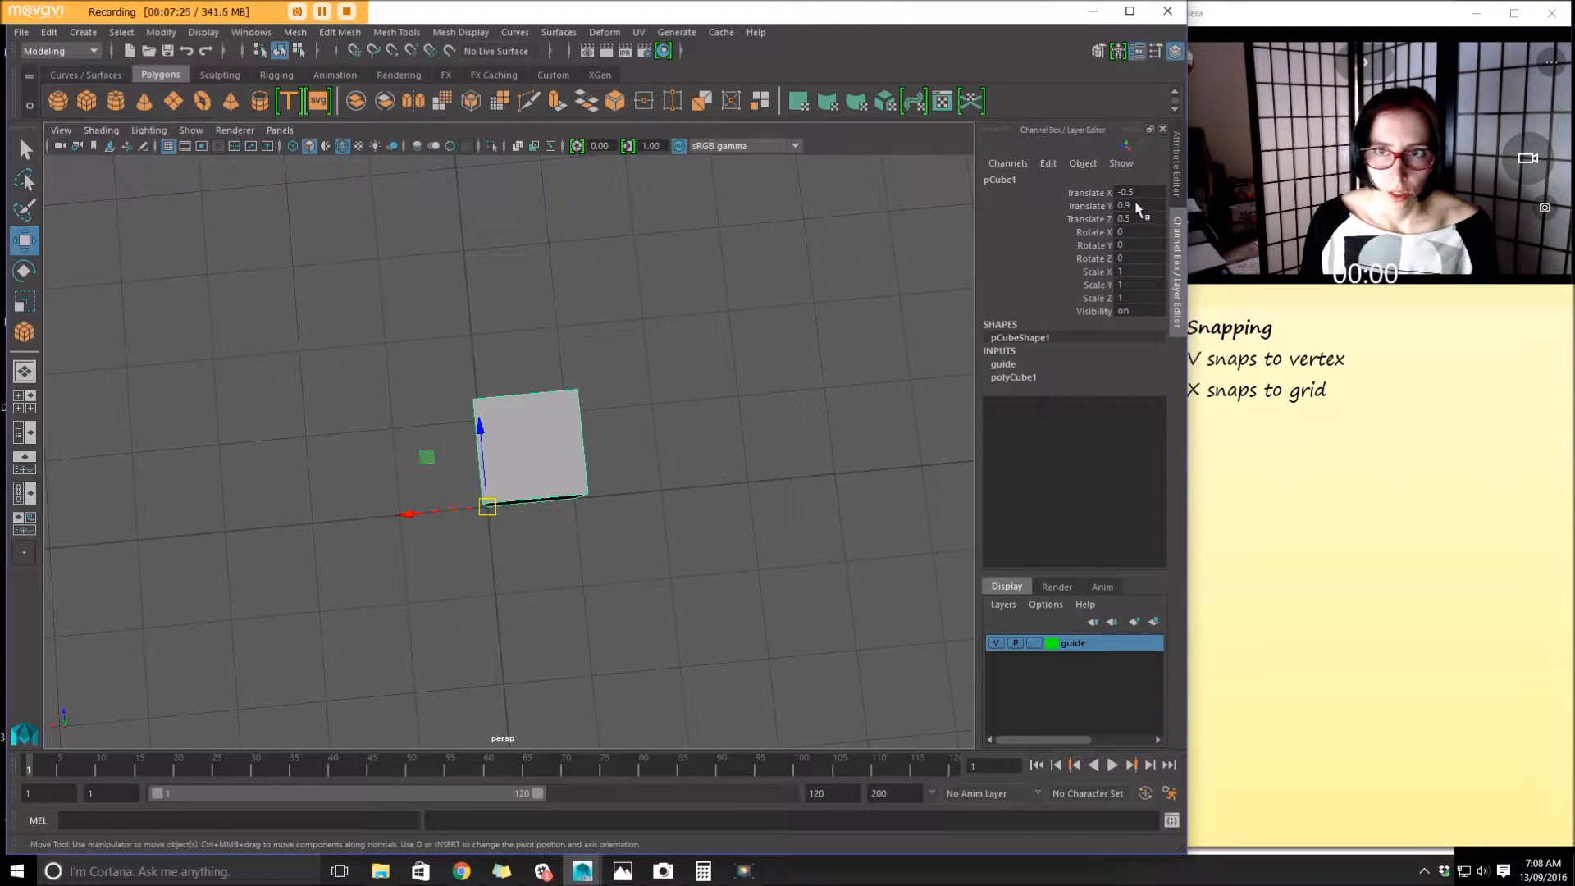
left_click_drag(406, 515, 359, 517)
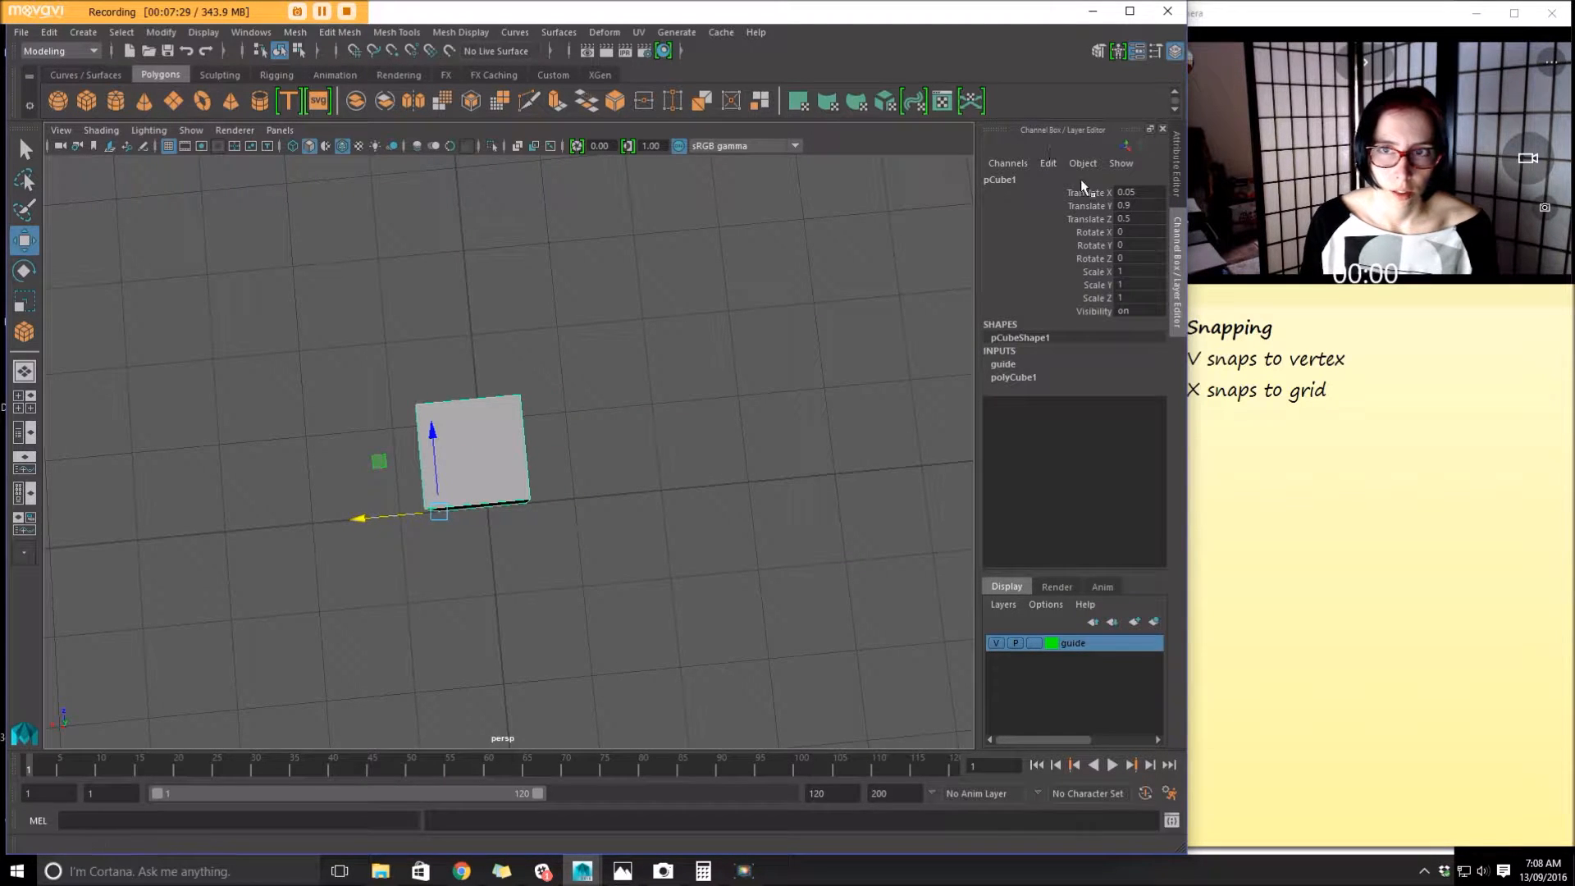
left_click(1149, 192)
type("0")
key("Return")
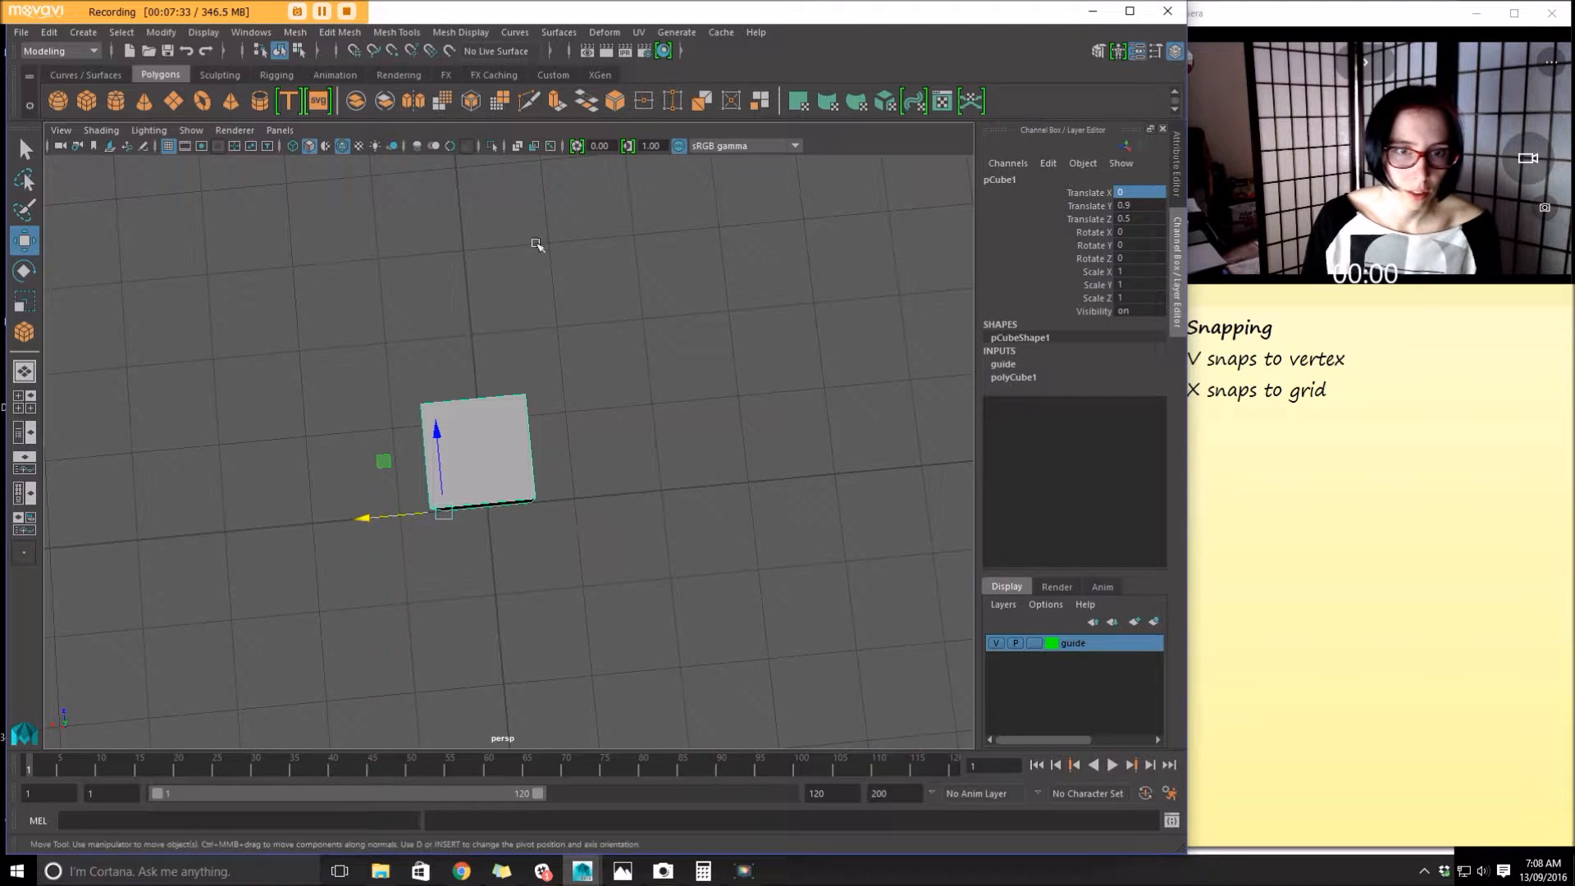
Move the cube along the Z axis and set its Translate Z to 0
left_click(437, 427)
left_click_drag(437, 427, 439, 474)
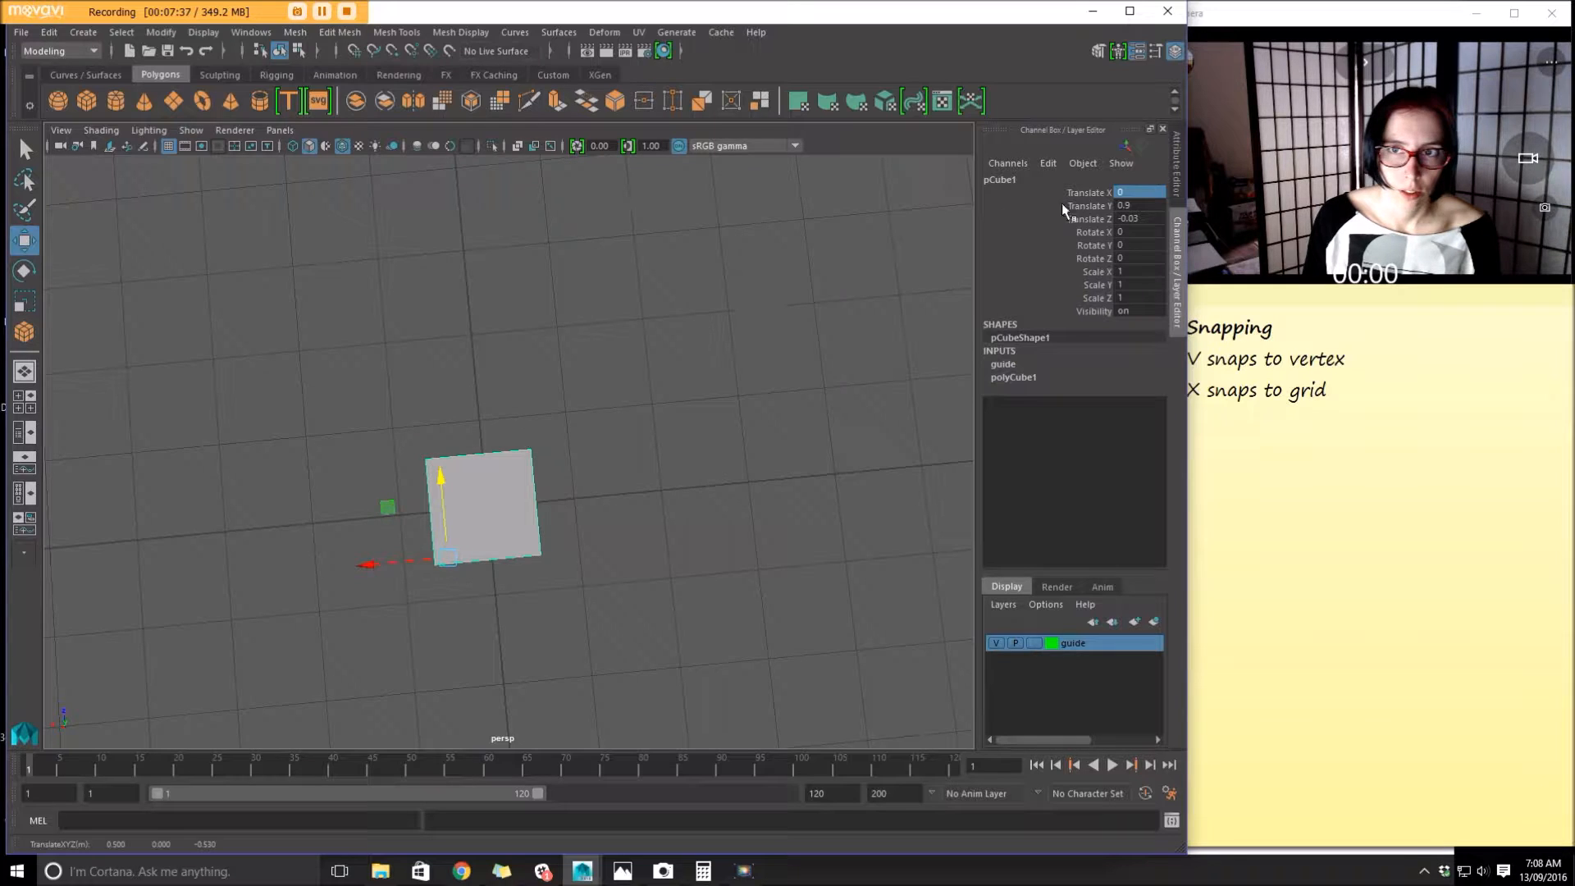
type("0")
key("Return")
left_click_drag(509, 415, 443, 359, "alt")
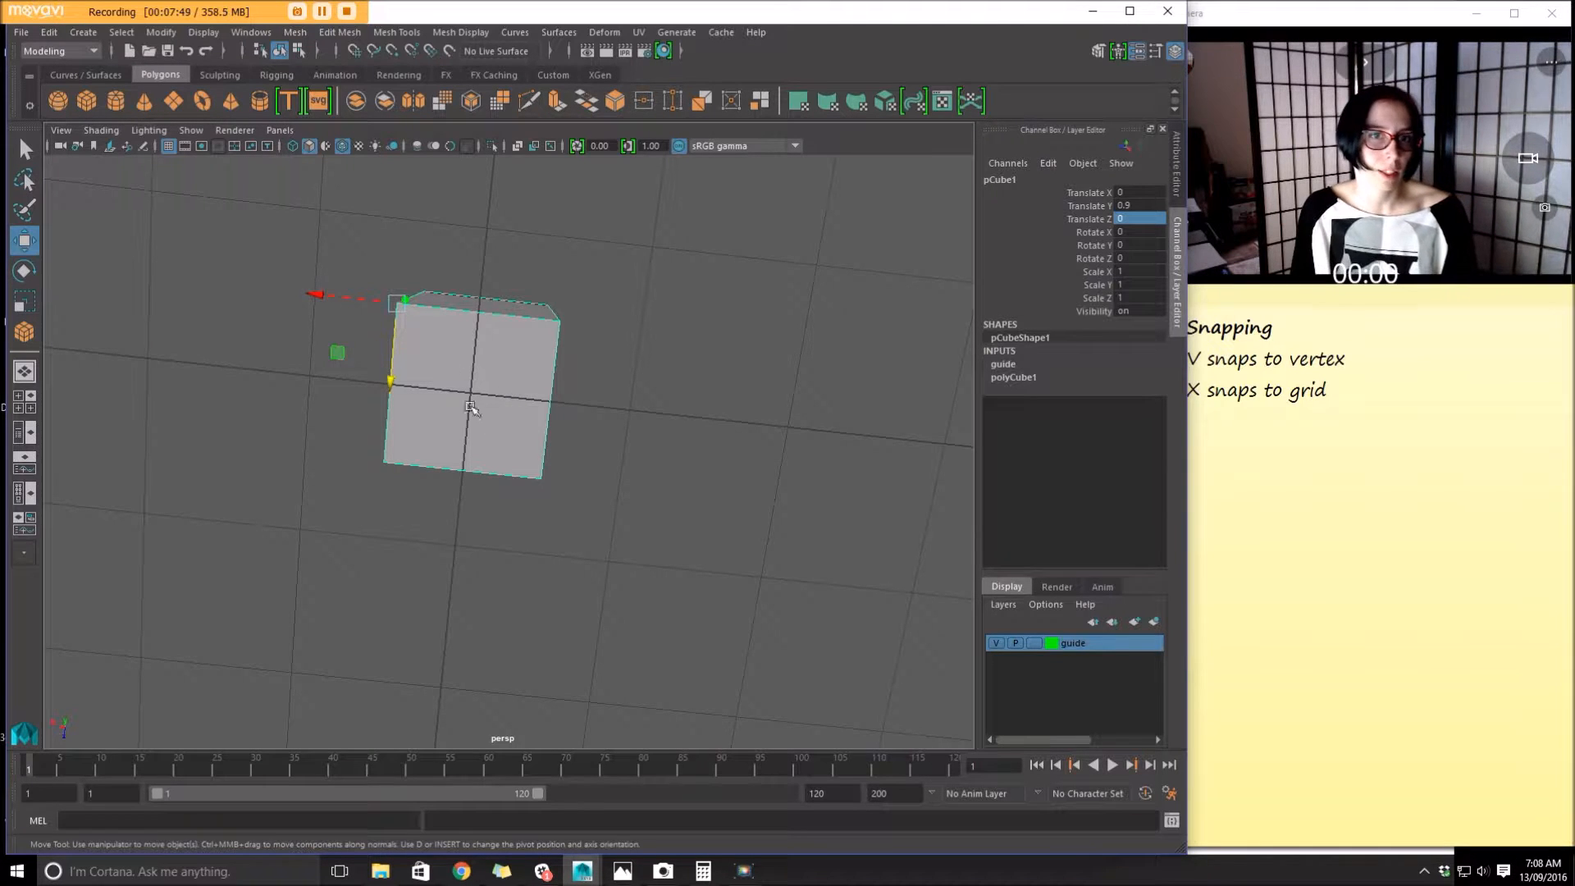
Set the guide layer's display type to Template and inspect the centered cube's wireframe against the grid
left_click_drag(499, 218, 361, 328, "alt")
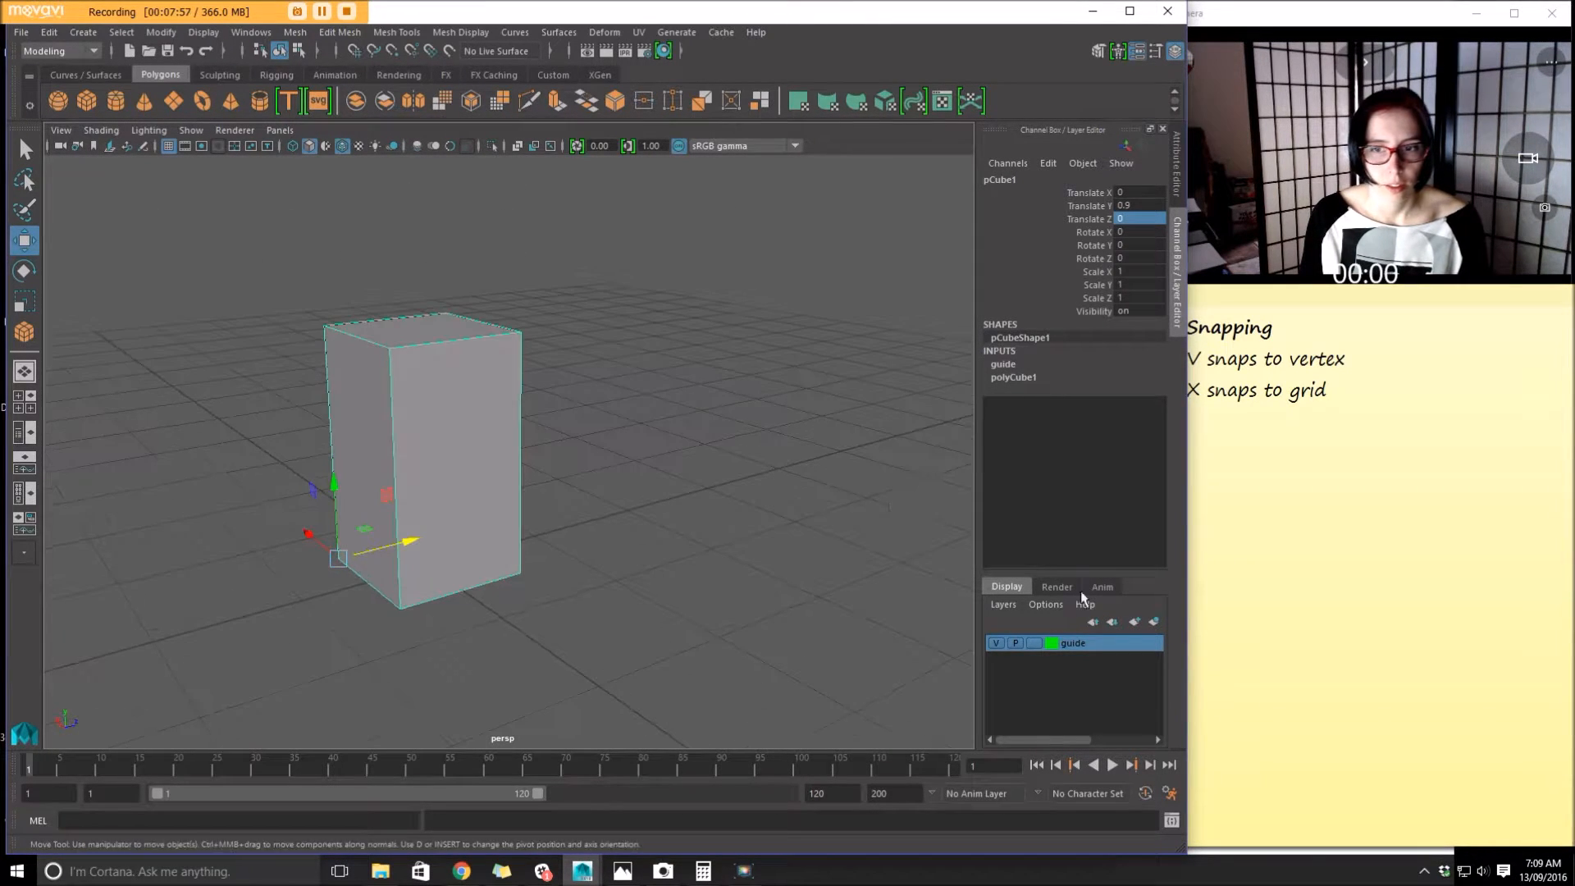
left_click(1036, 640)
left_click_drag(431, 509, 392, 572, "alt")
right_click_drag(392, 573, 650, 666, "alt")
middle_click_drag(508, 629, 637, 589, "alt")
left_click_drag(639, 590, 559, 564, "alt")
left_click(785, 613)
left_click_drag(784, 621, 608, 648, "alt")
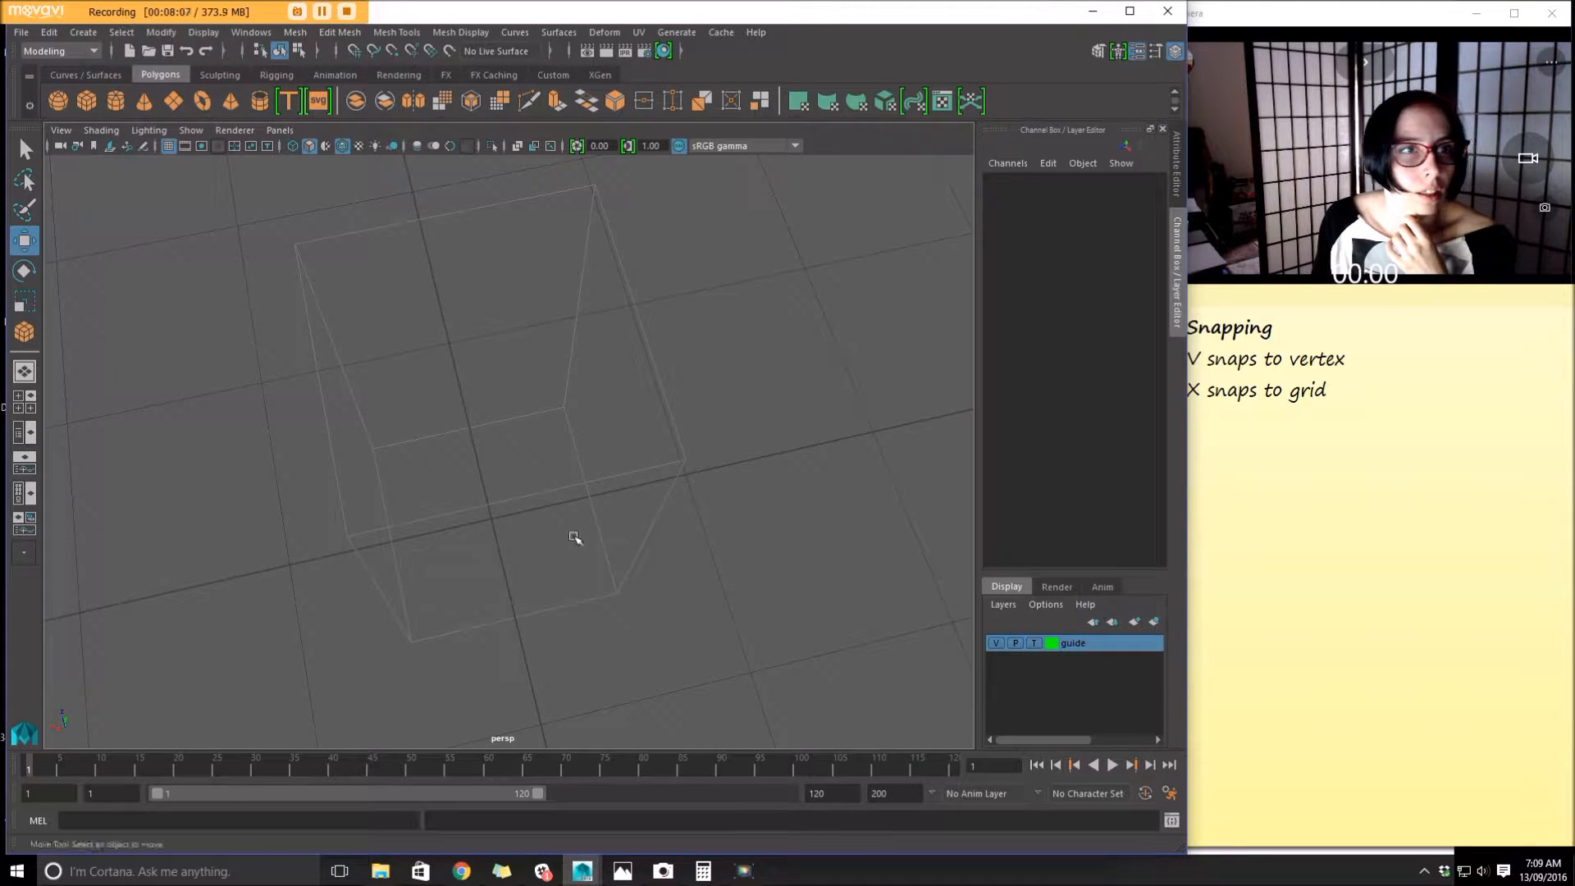
left_click_drag(523, 462, 492, 590, "alt")
Examine the prop_male.gif proportion chart in Photos, and return to Maya to check the guide cube's polyCube1 dimensions
mouse_move(636, 882)
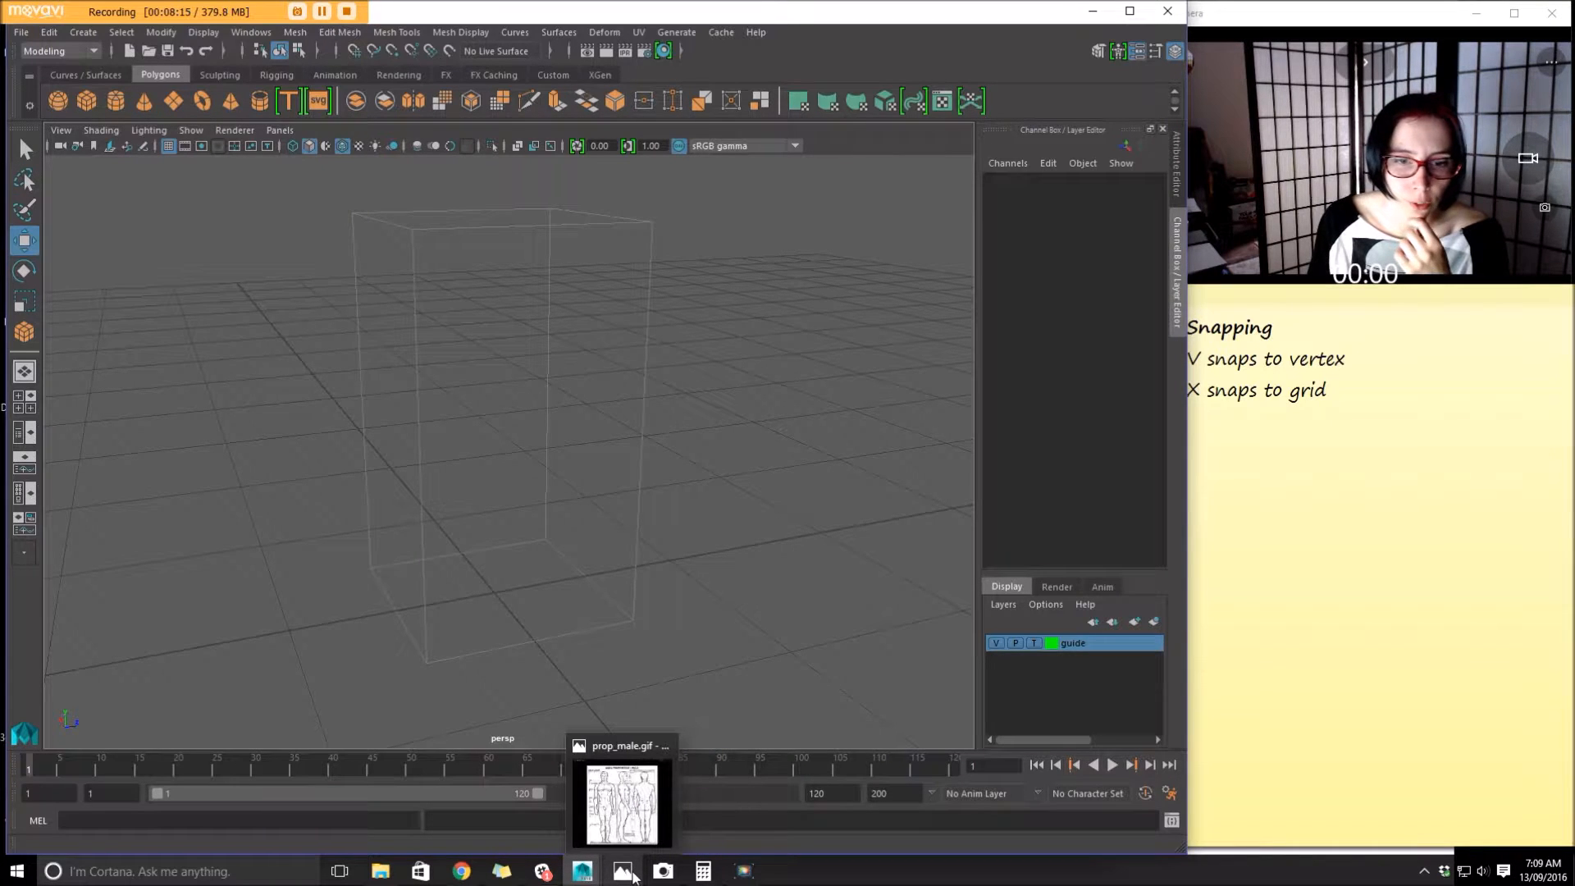
left_click(623, 871)
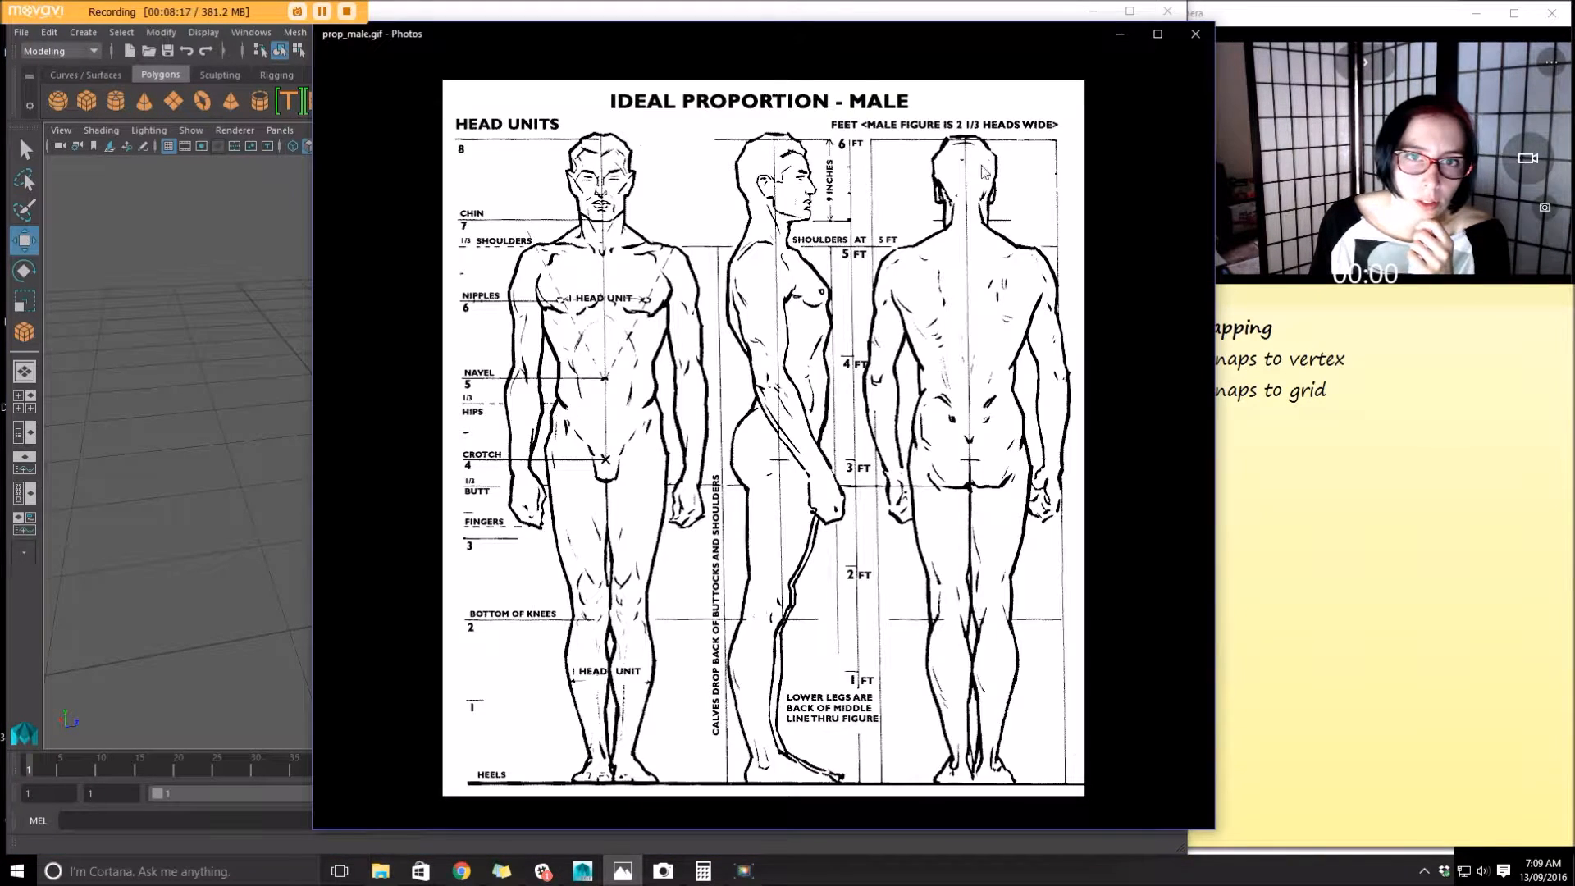
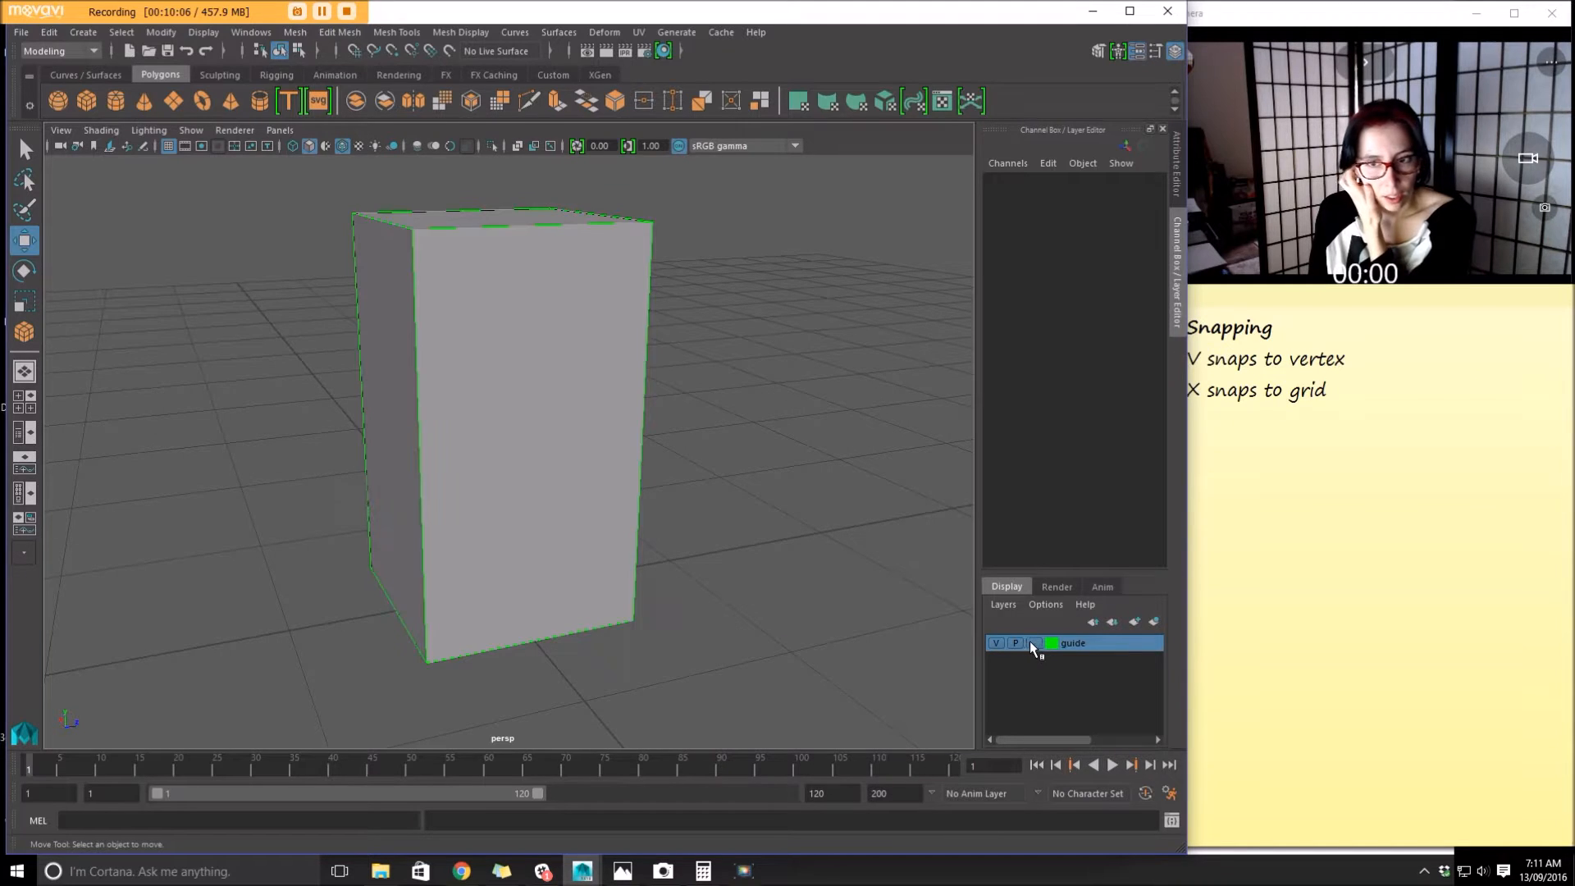
left_click(554, 424)
left_click(1009, 377)
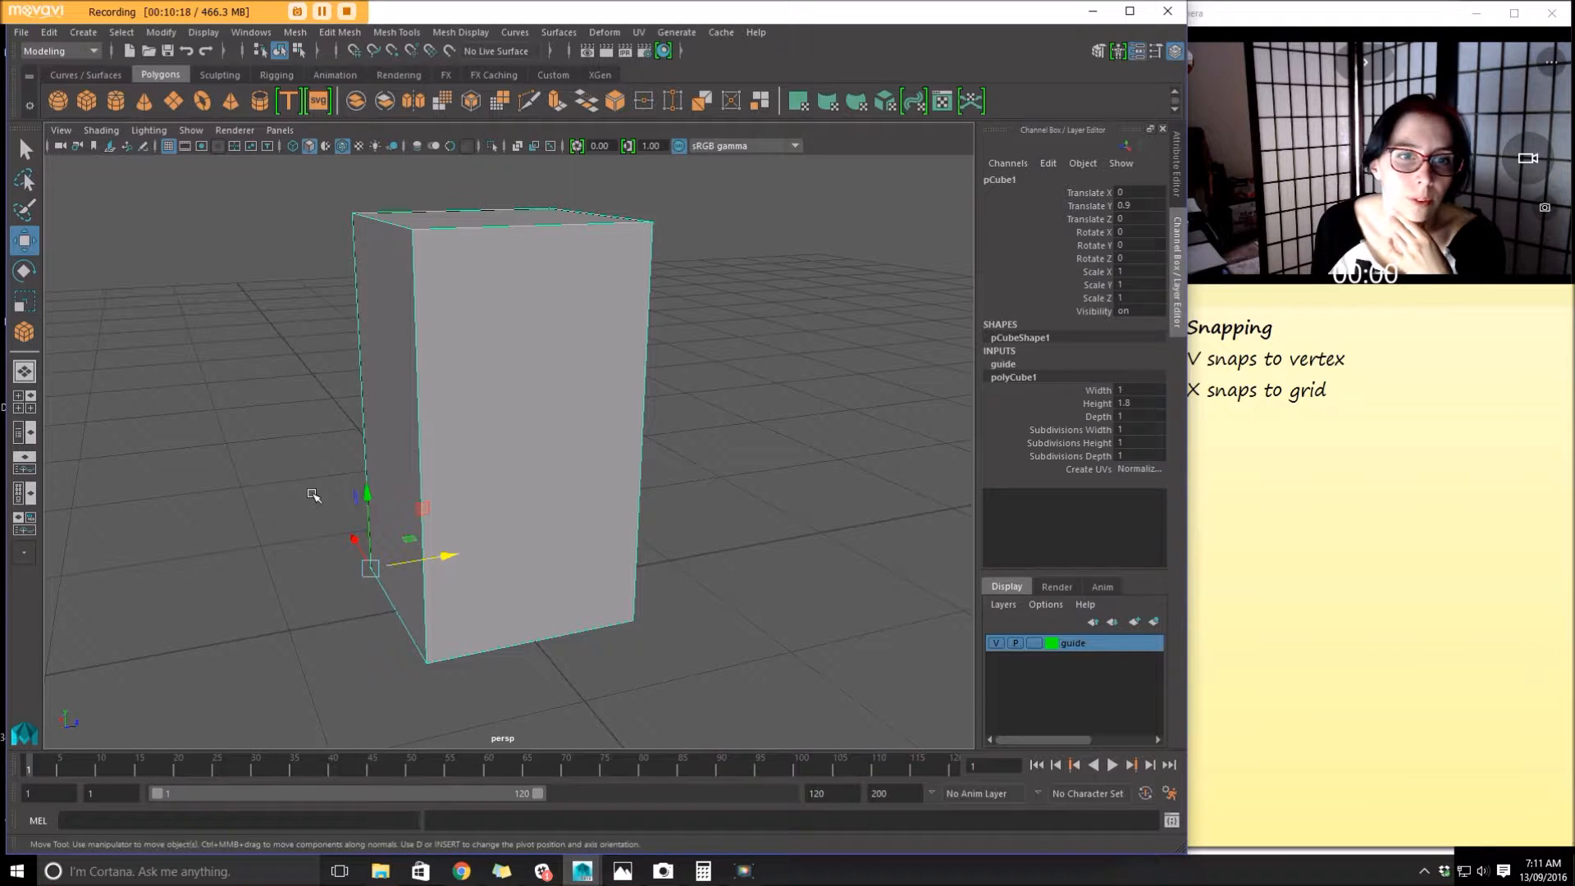
Return the guide layer to Template display and check the head-size result in Calculator
left_click(1034, 642)
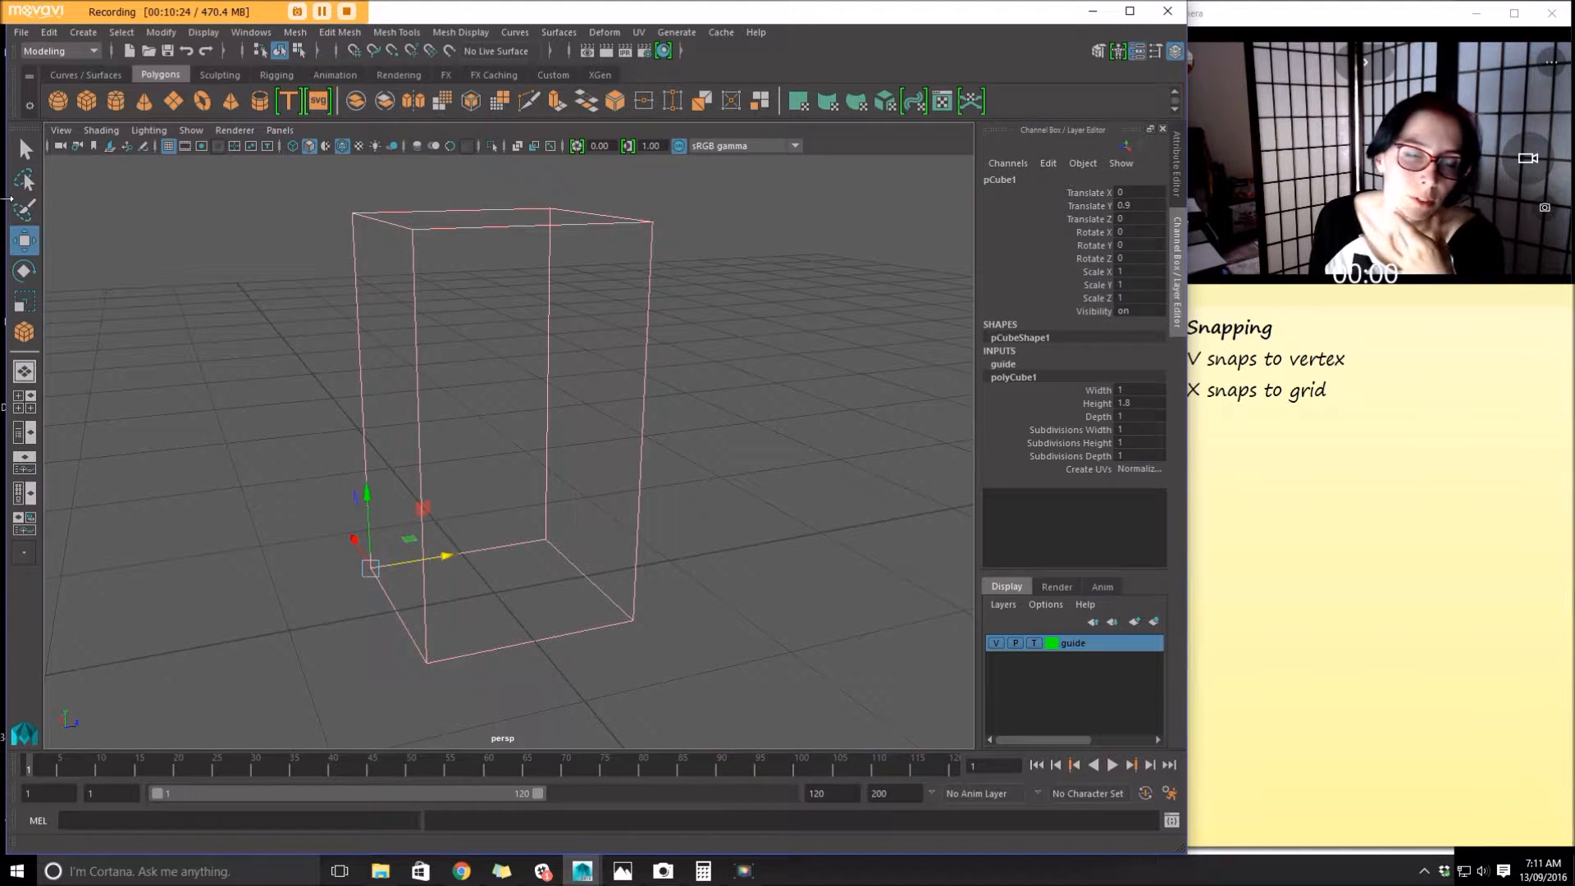
left_click(719, 874)
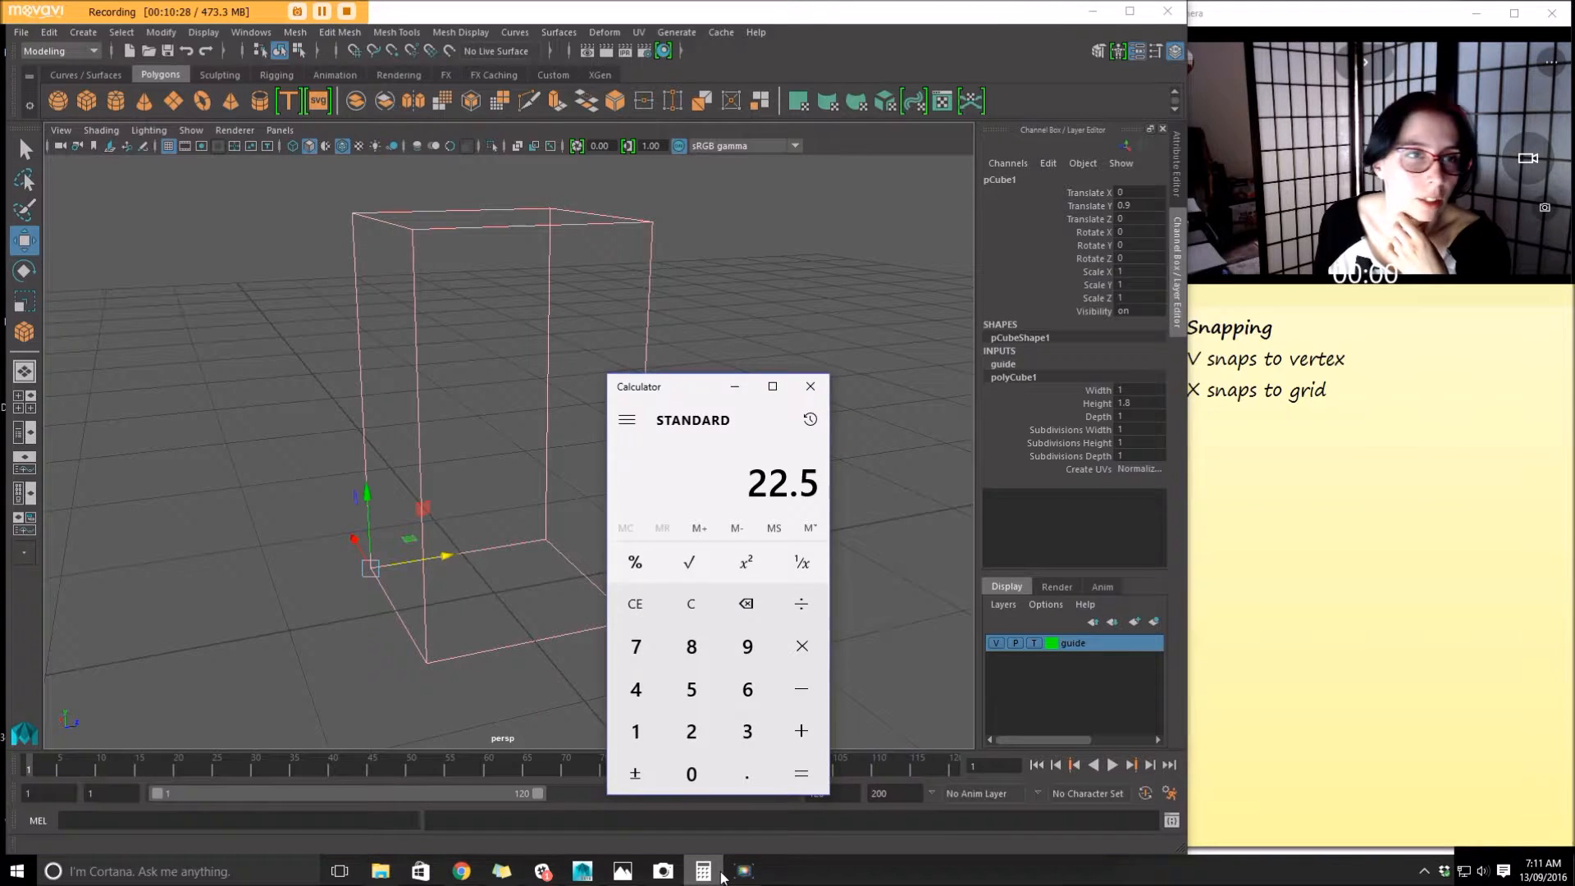
left_click(721, 874)
left_click(245, 32)
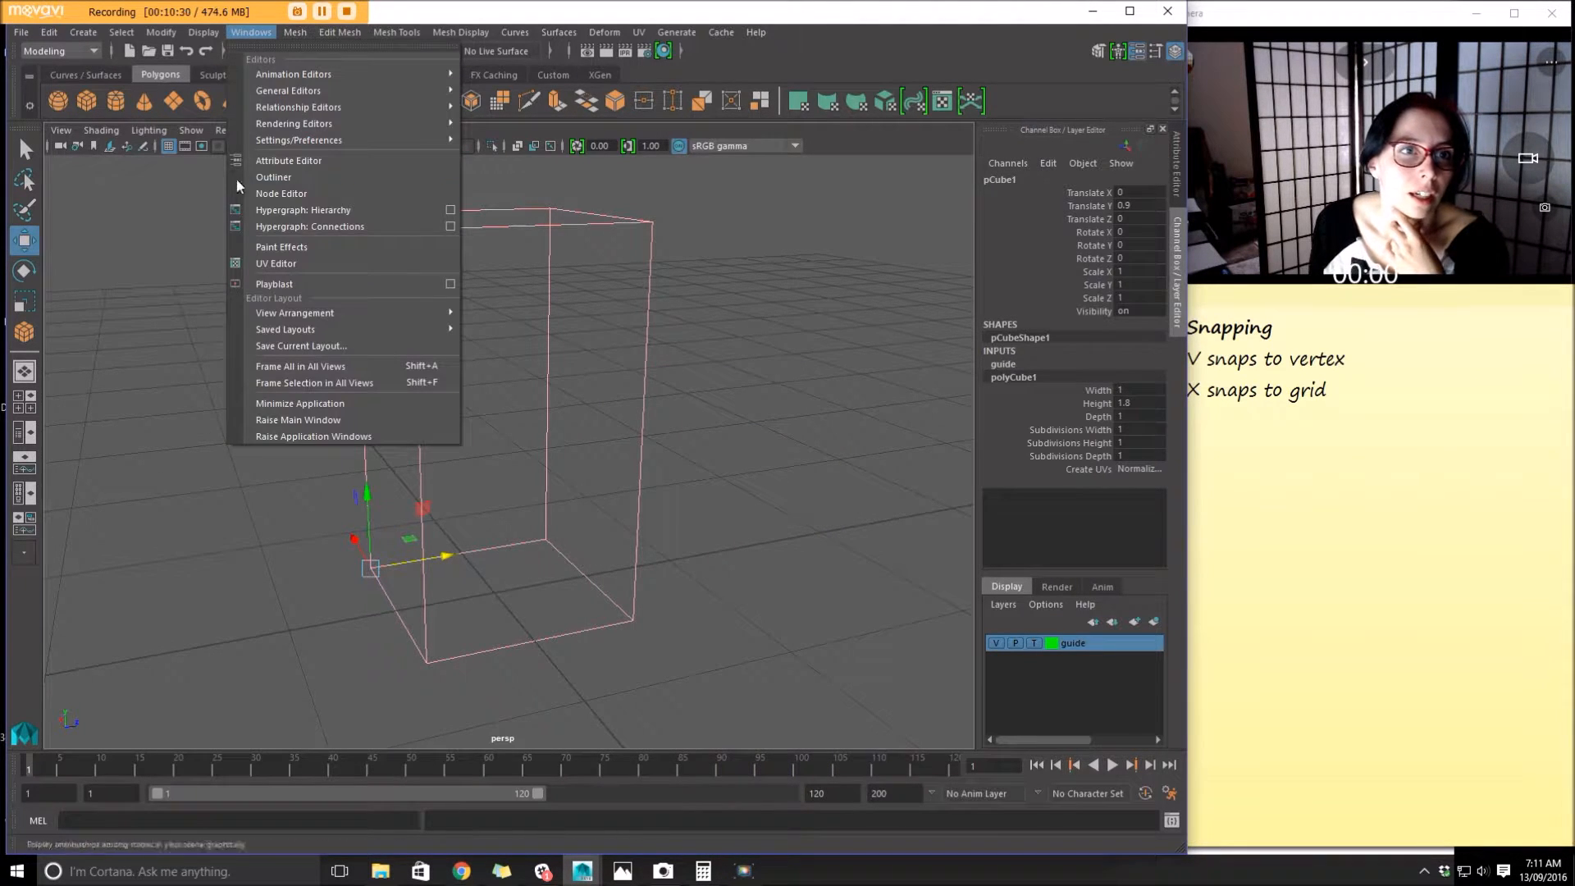
mouse_move(279, 37)
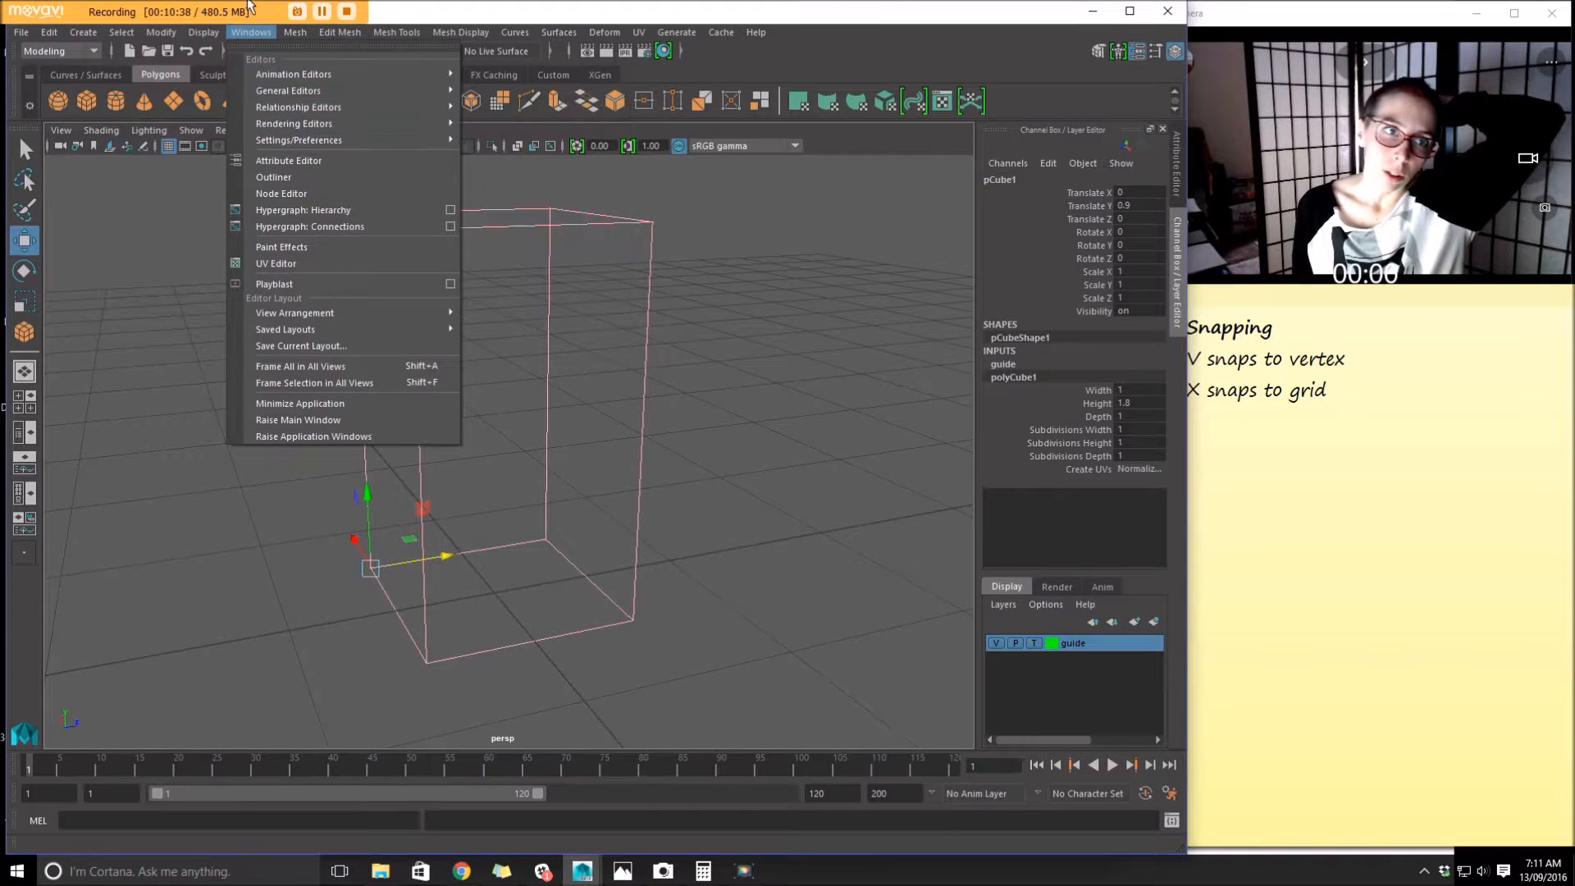
mouse_move(310, 139)
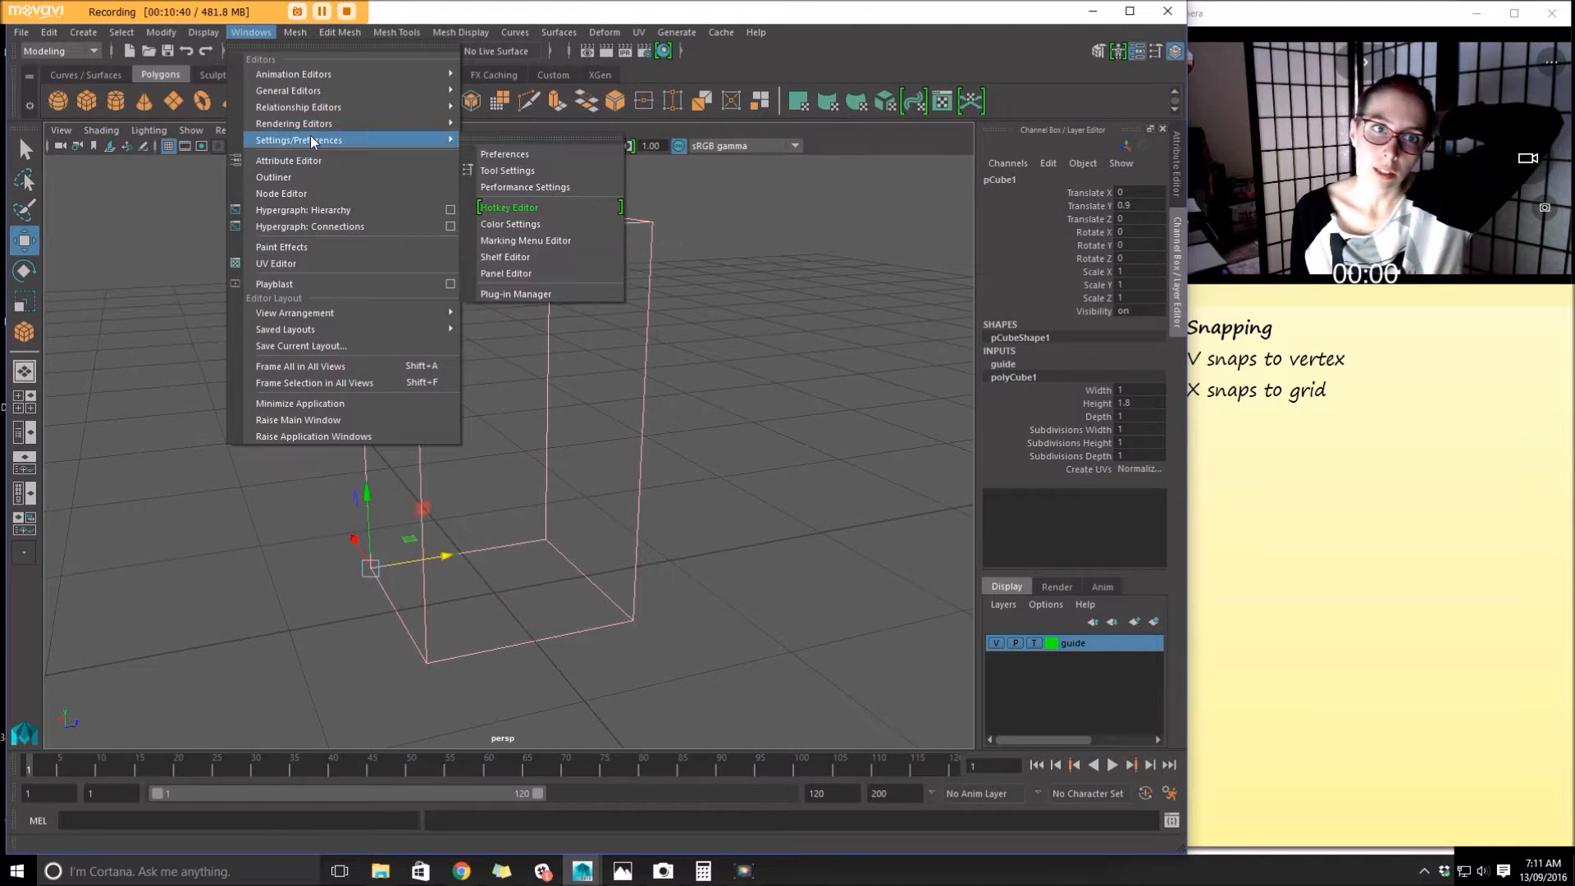
left_click(269, 37)
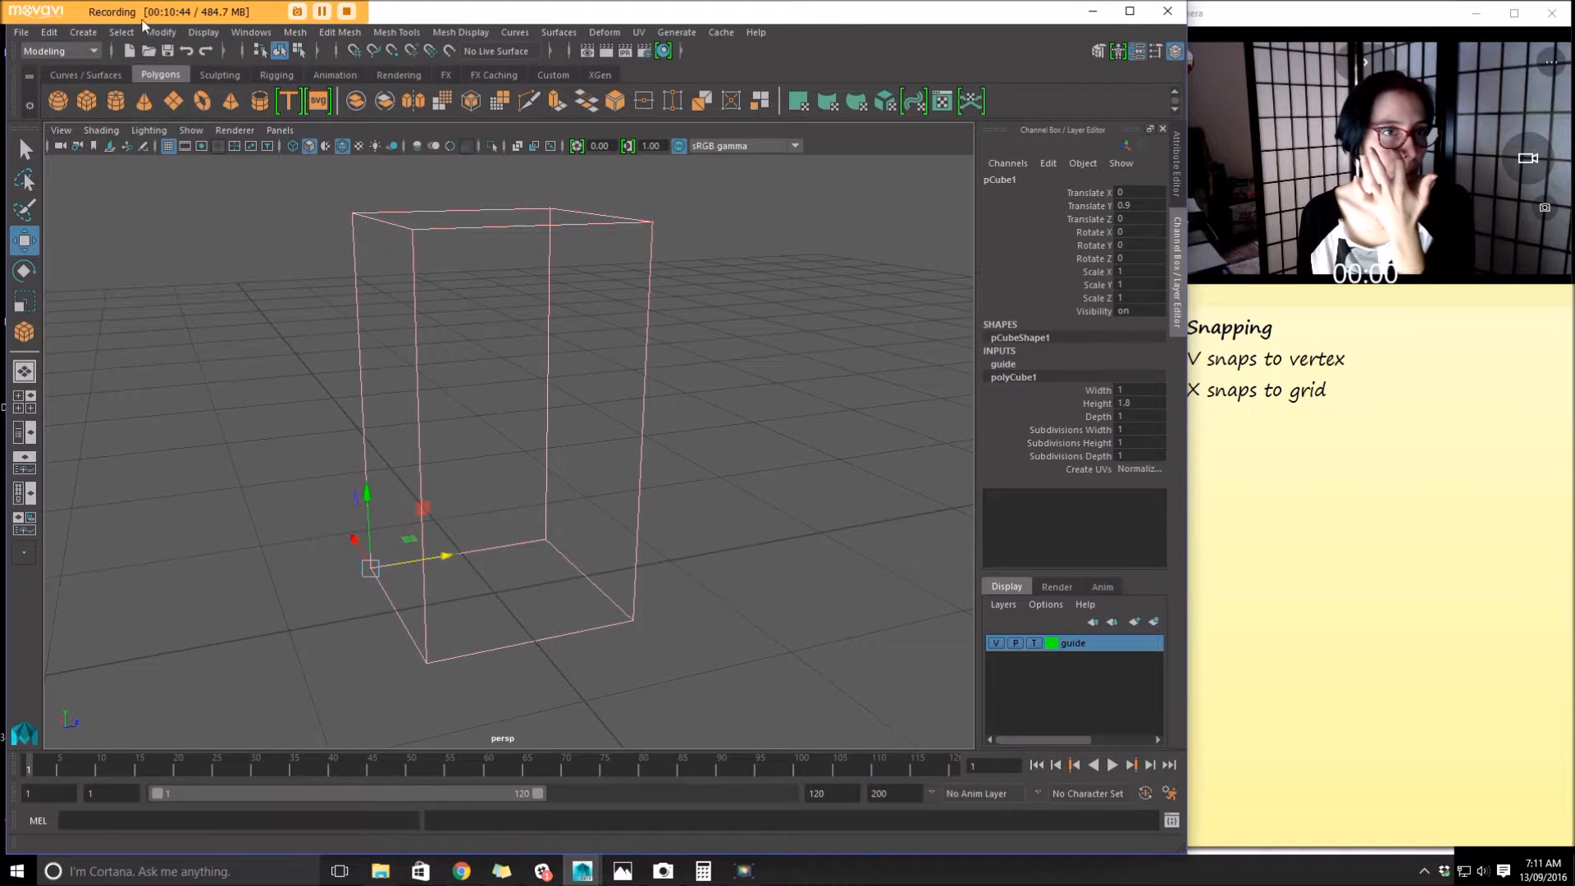
Create a polygon cube and move it beside the guide cube, to about 1.2 m in Z and 0.45 m in Y
left_click(85, 34)
mouse_move(189, 90)
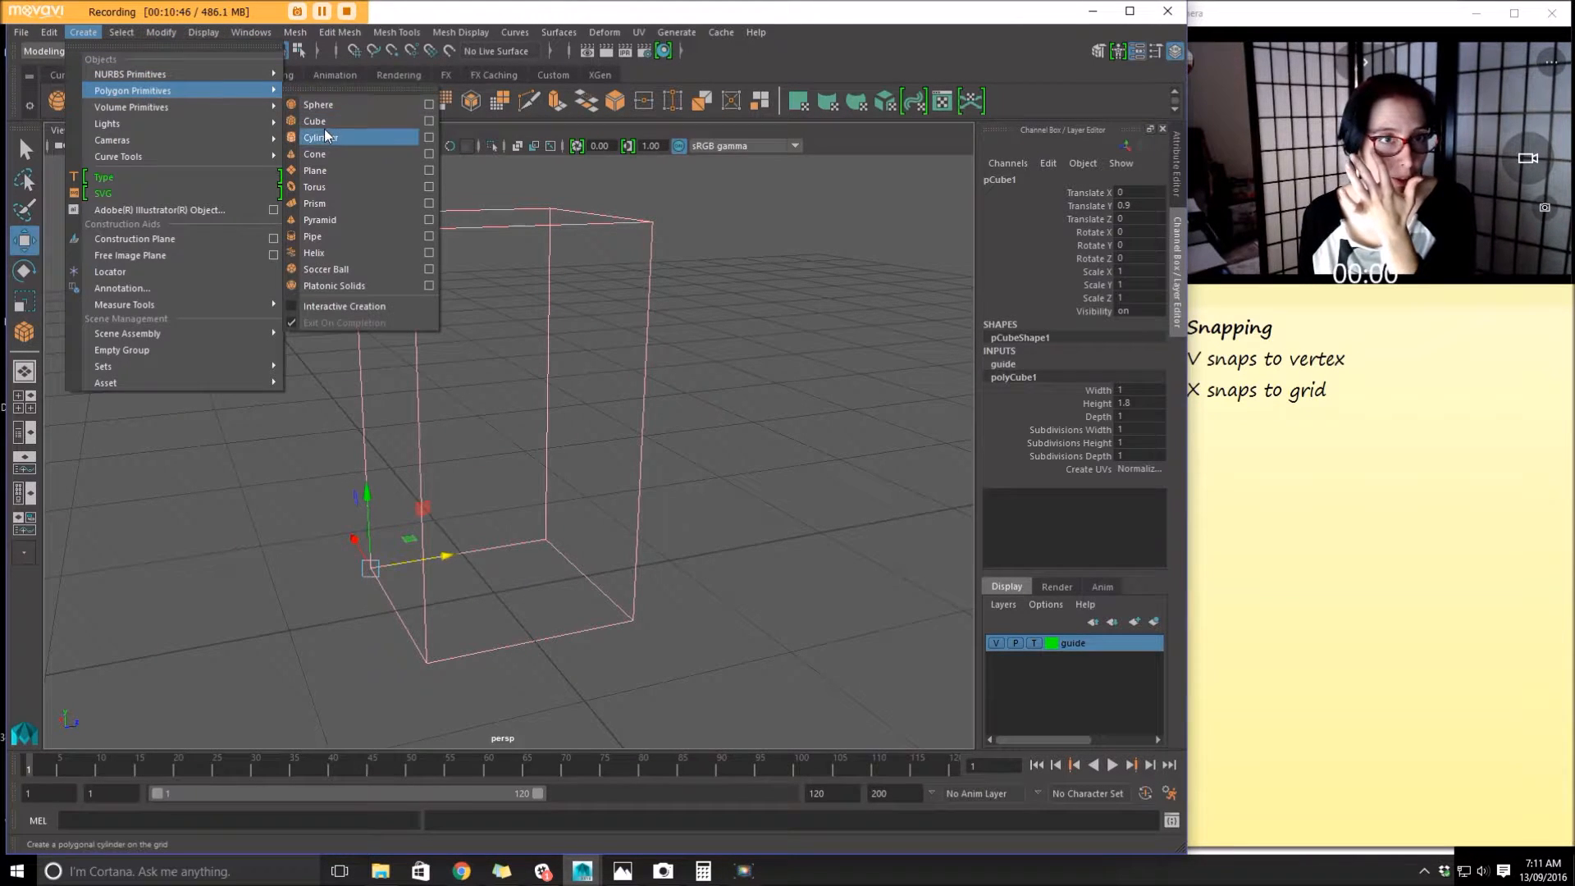
left_click(332, 122)
left_click_drag(580, 585, 761, 557)
left_click_drag(706, 484, 712, 406)
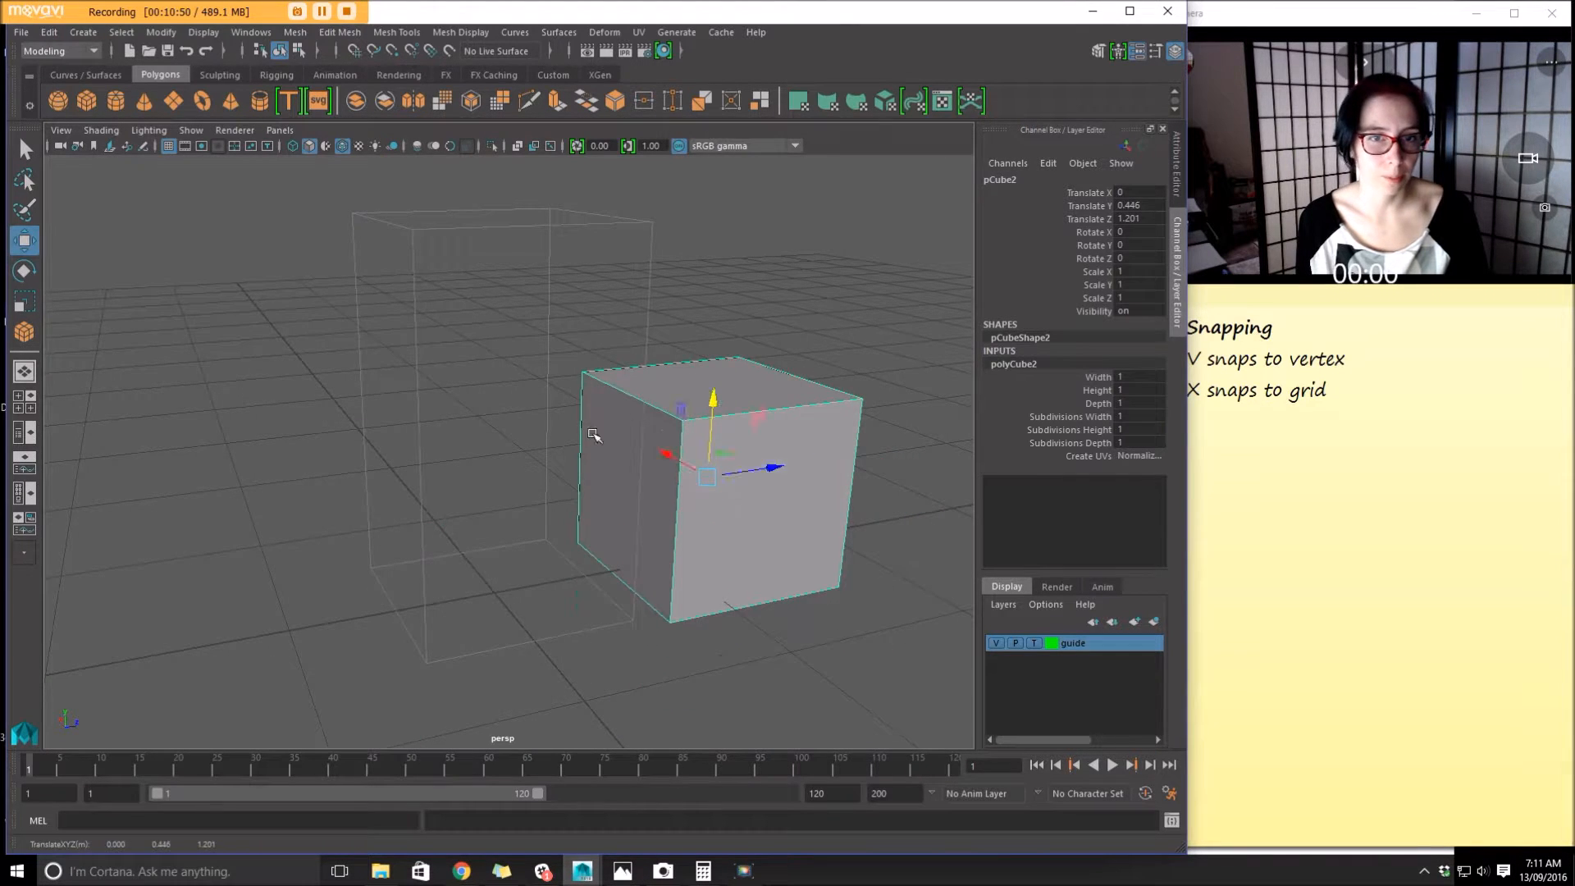
left_click_drag(605, 432, 581, 428, "alt")
Change the linear working unit to centimeter in the preferences and save
left_click(164, 33)
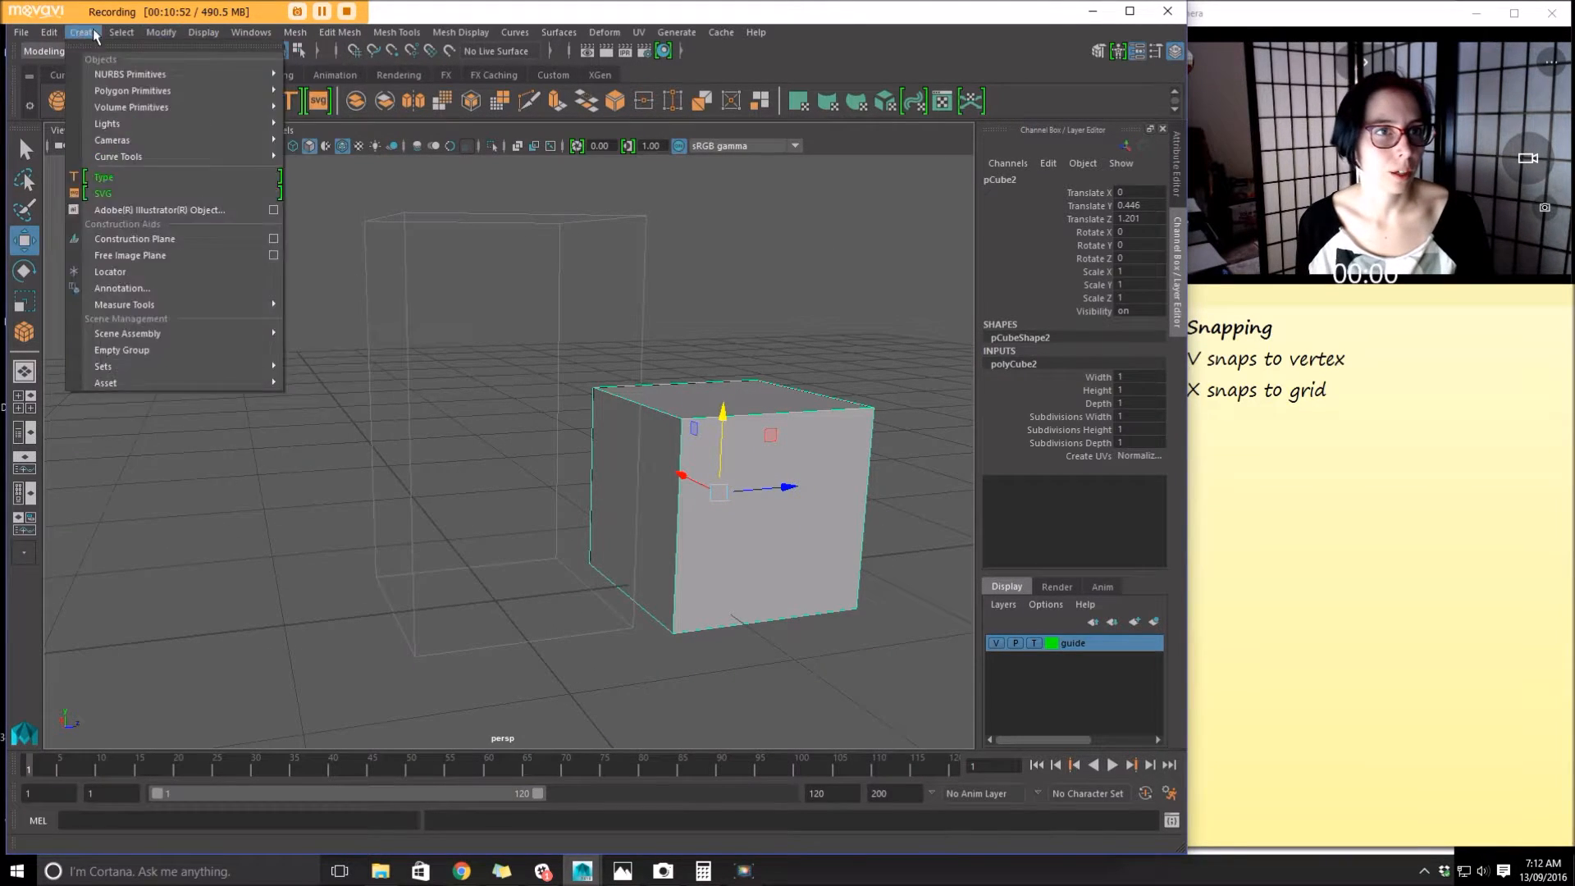
mouse_move(287, 141)
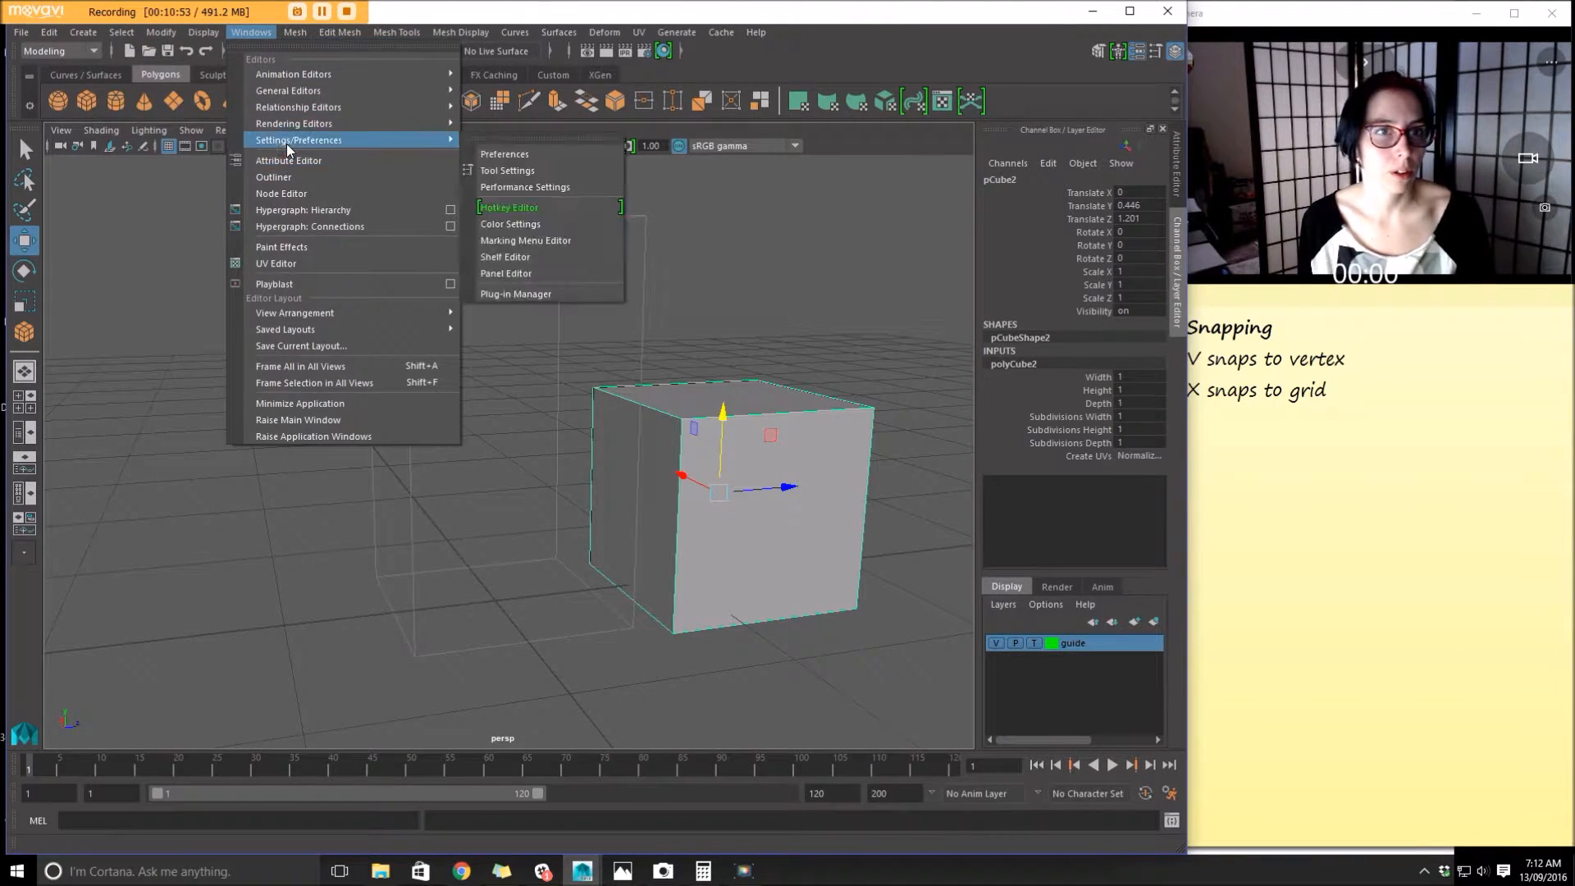
left_click(525, 153)
left_click(351, 371)
left_click(611, 315)
left_click(602, 352)
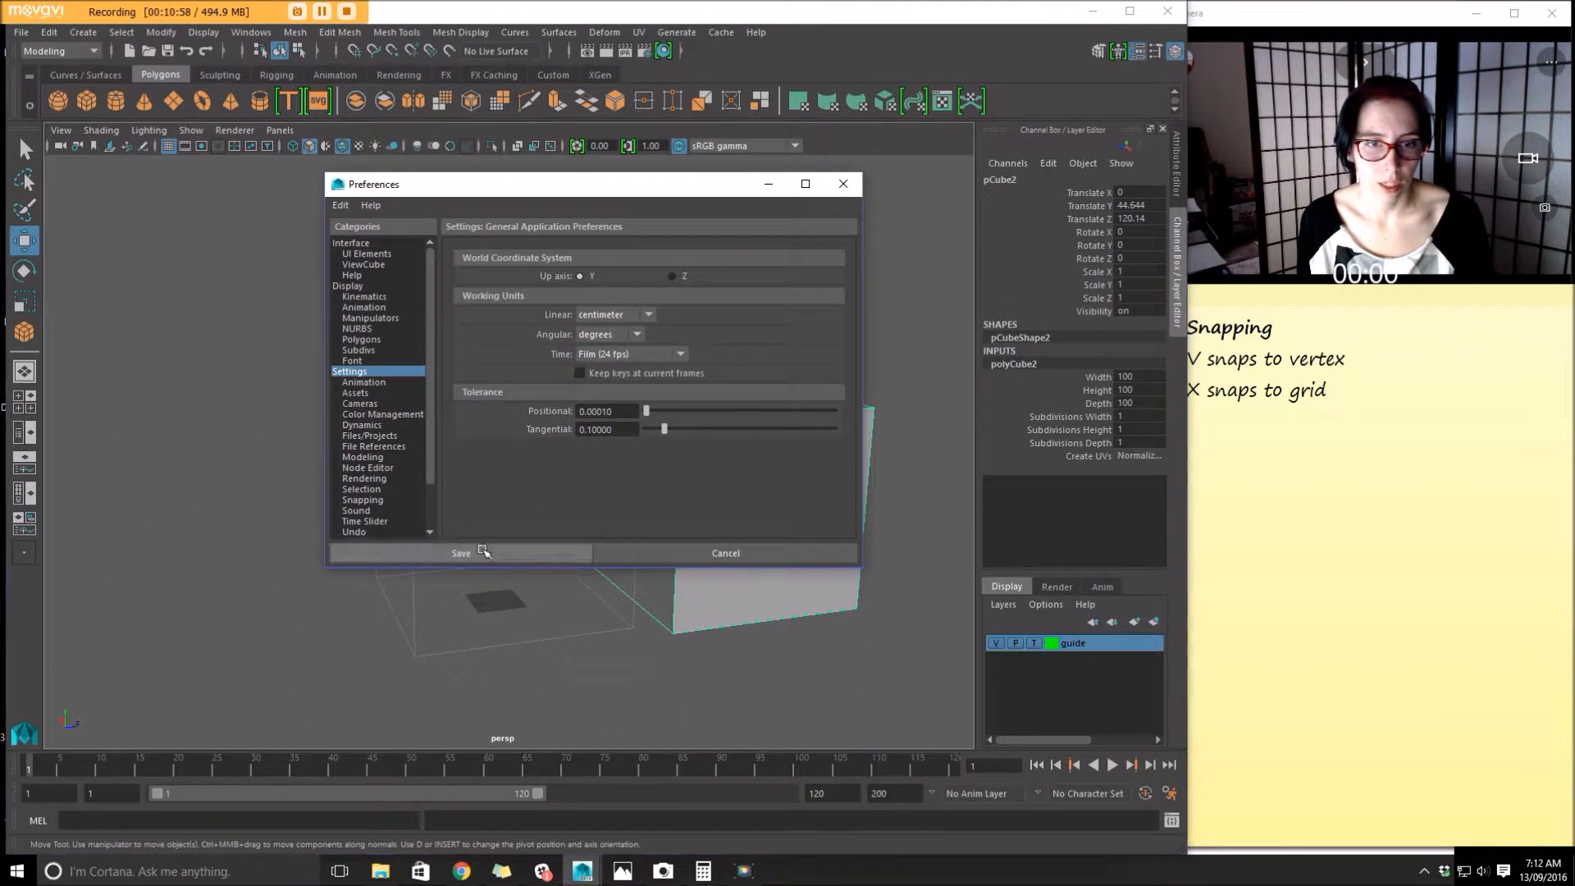
left_click(482, 548)
Create another polygon cube at the grid center and raise it to about 7.74 cm in Translate Y
right_click_drag(547, 678, 840, 746, "alt")
middle_click_drag(517, 465, 604, 225, "alt")
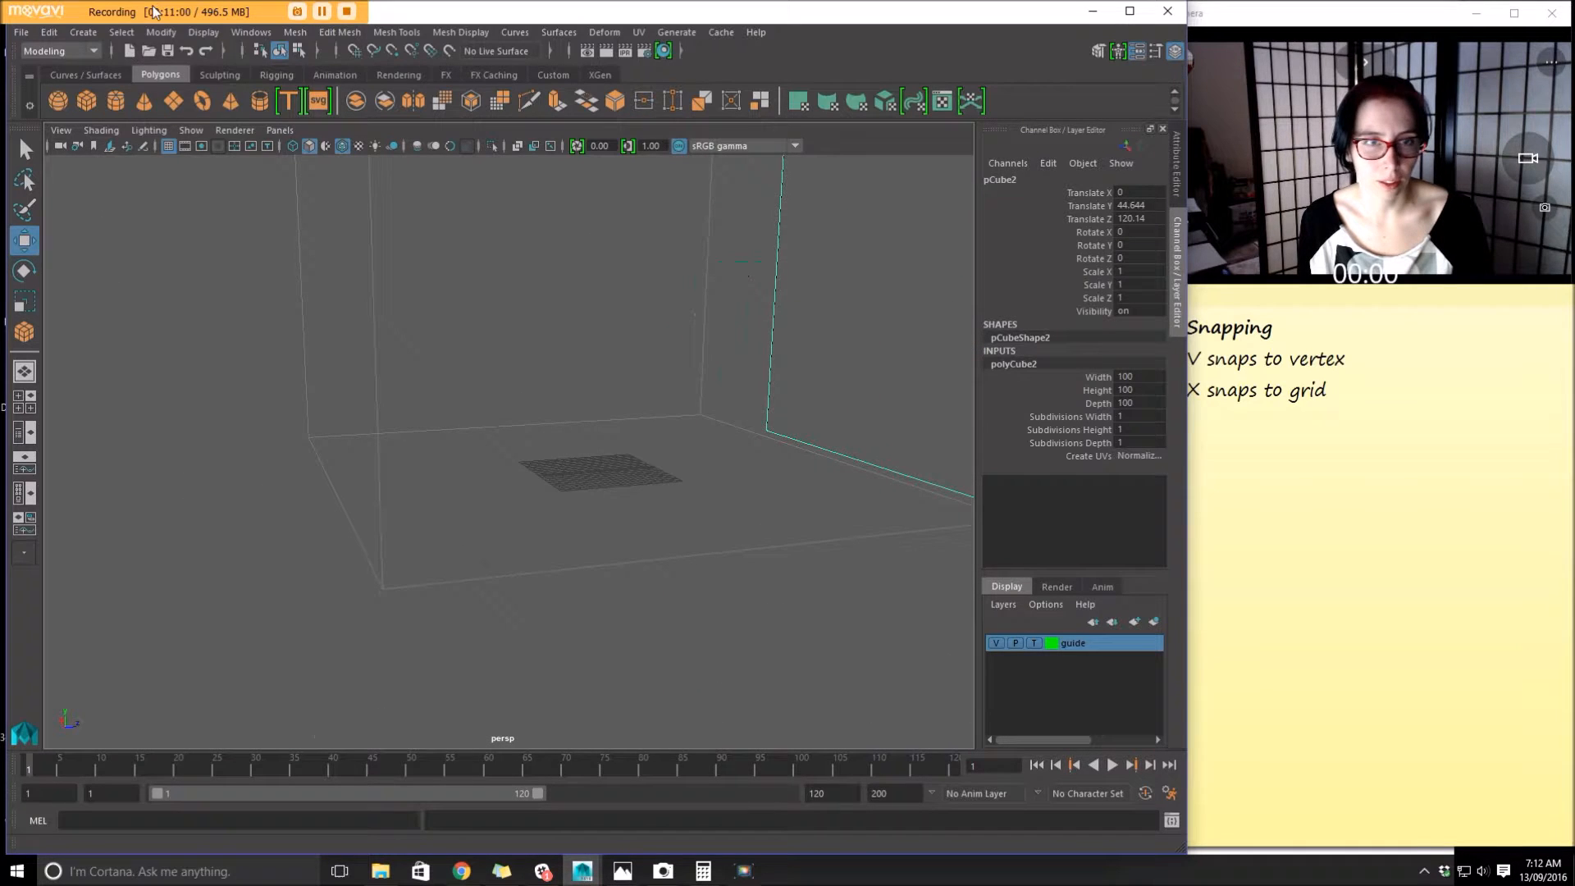
left_click(122, 32)
mouse_move(83, 32)
mouse_move(127, 91)
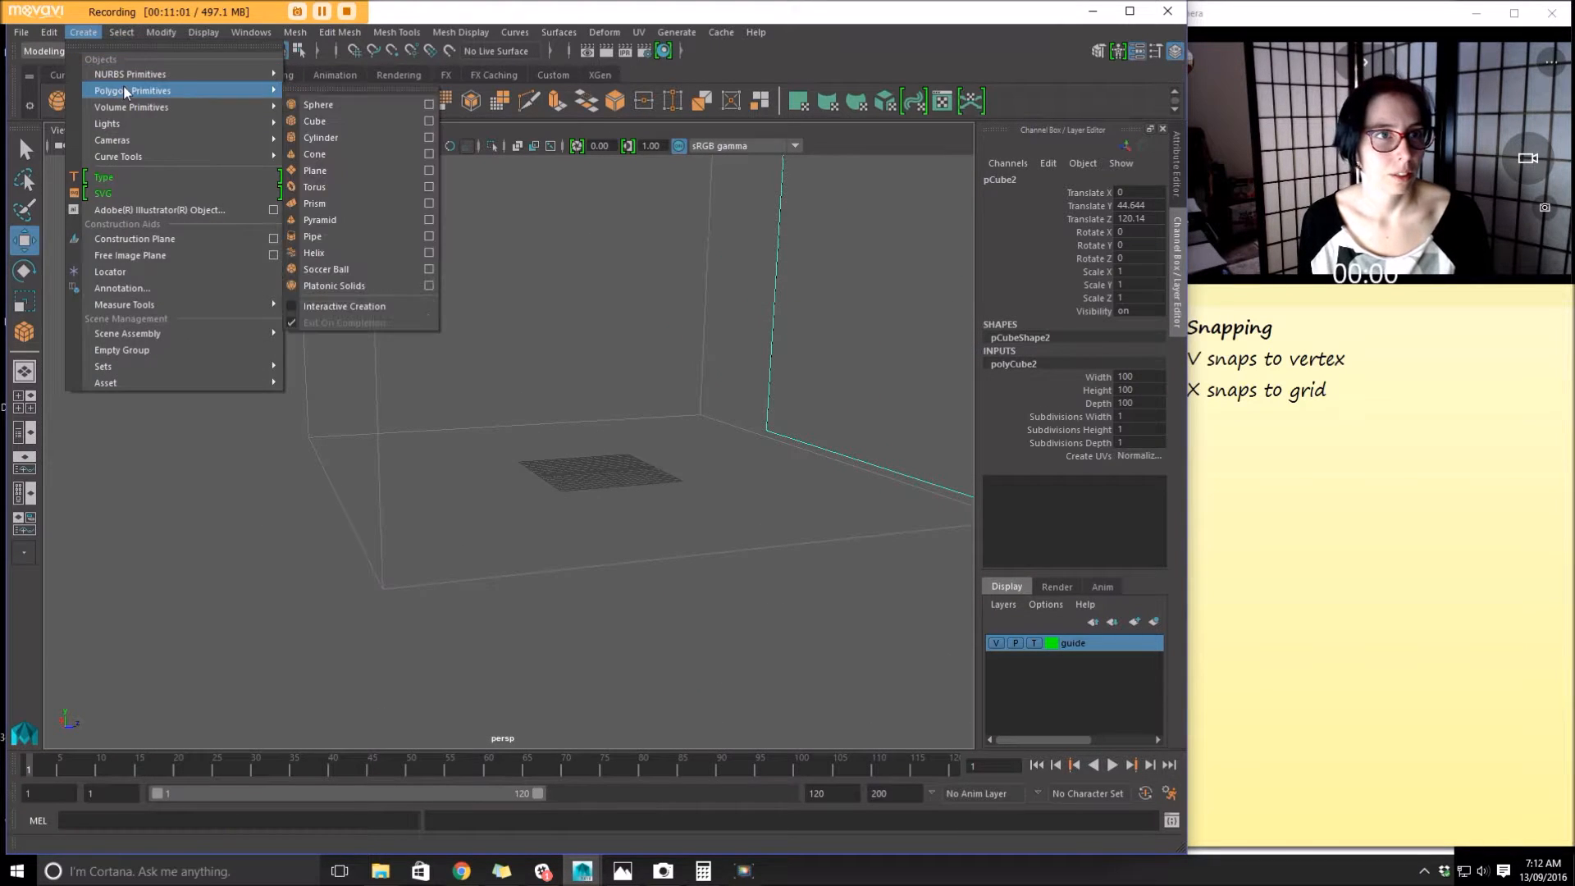
left_click(343, 120)
left_click_drag(599, 415, 601, 355)
right_click_drag(699, 419, 837, 460, "alt")
middle_click_drag(829, 460, 577, 443, "alt")
left_click_drag(577, 443, 517, 474, "alt")
right_click_drag(587, 434, 369, 355, "alt")
left_click_drag(369, 355, 501, 301, "alt")
Reselect the new small cube above the grid and set its Translate Y to 0
left_click(548, 264)
left_click_drag(599, 457, 509, 480, "alt")
left_click_drag(417, 352, 456, 464)
left_click_drag(466, 404, 502, 468)
left_click_drag(549, 584, 545, 520, "alt")
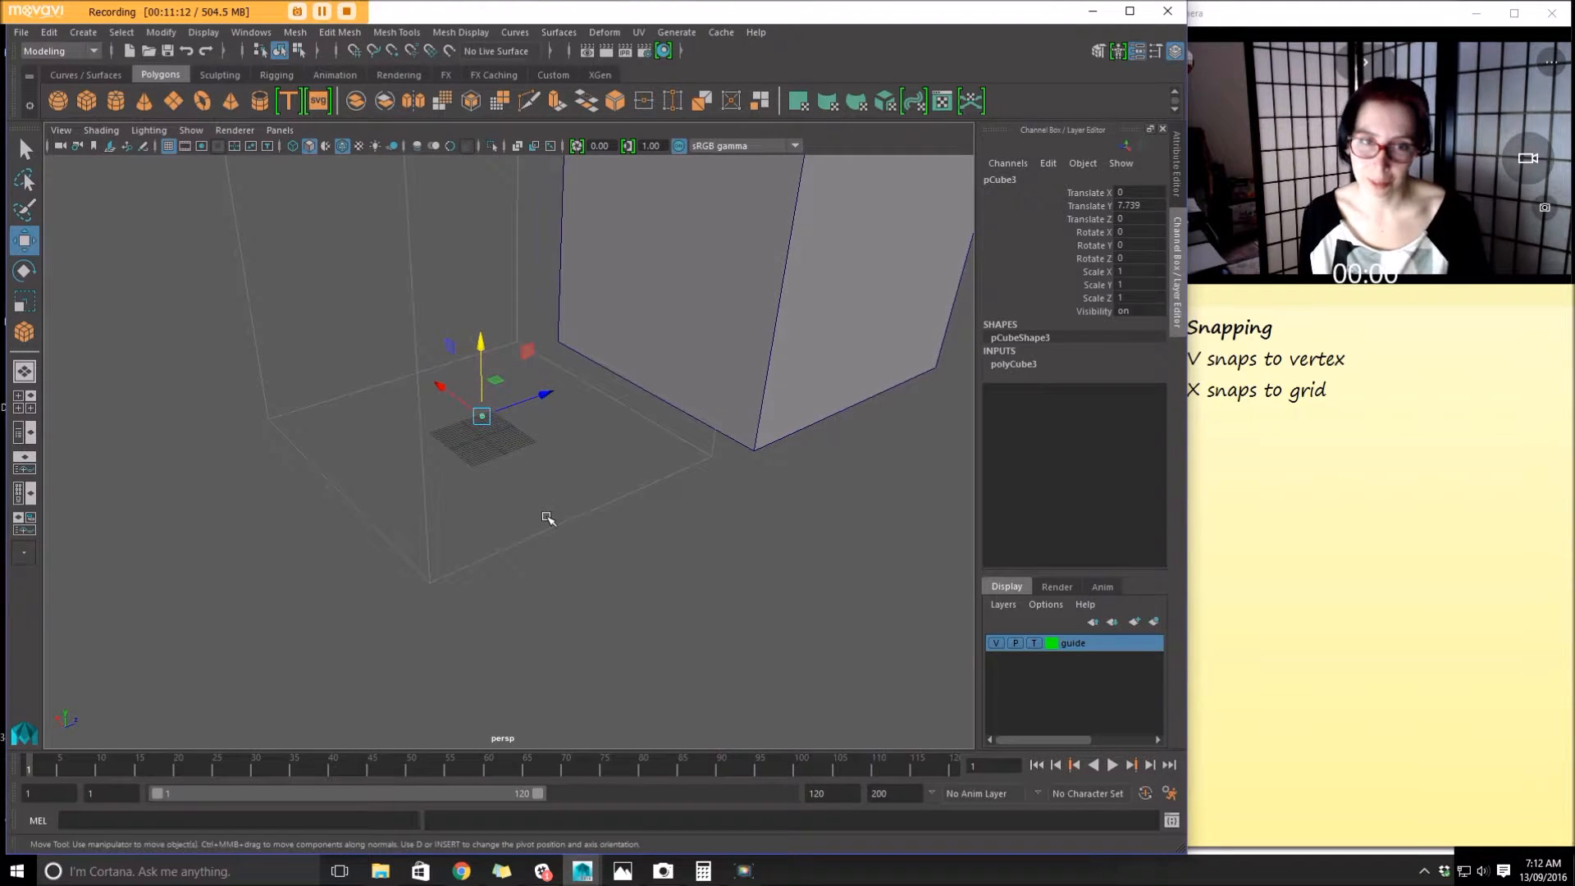
key("ctrl+z")
left_click_drag(470, 401, 522, 444)
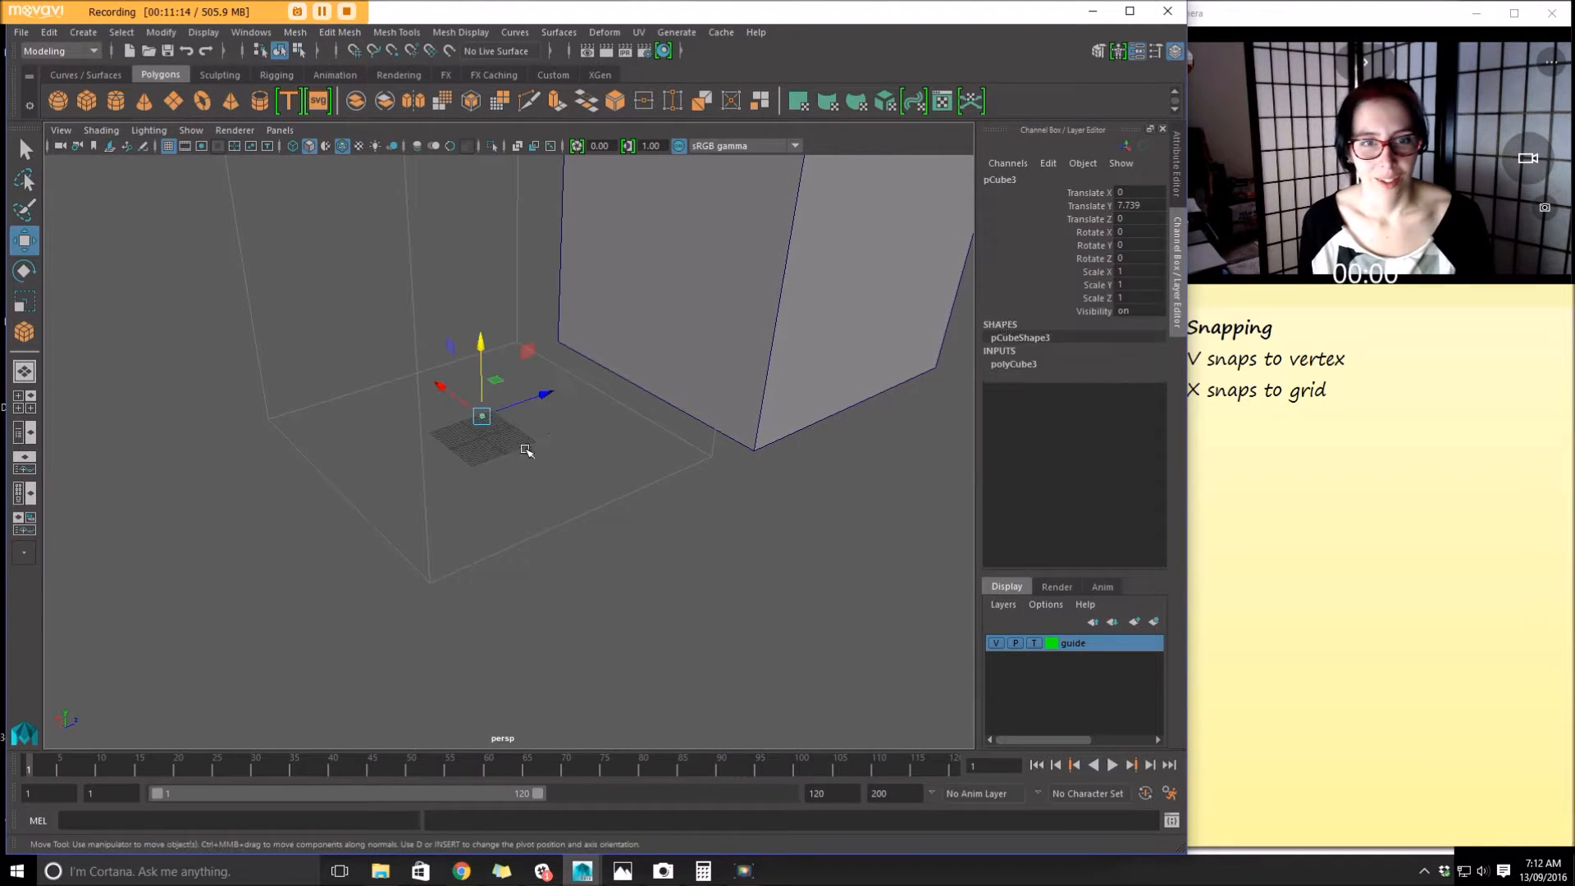
left_click(1159, 206)
type("0")
key("Return")
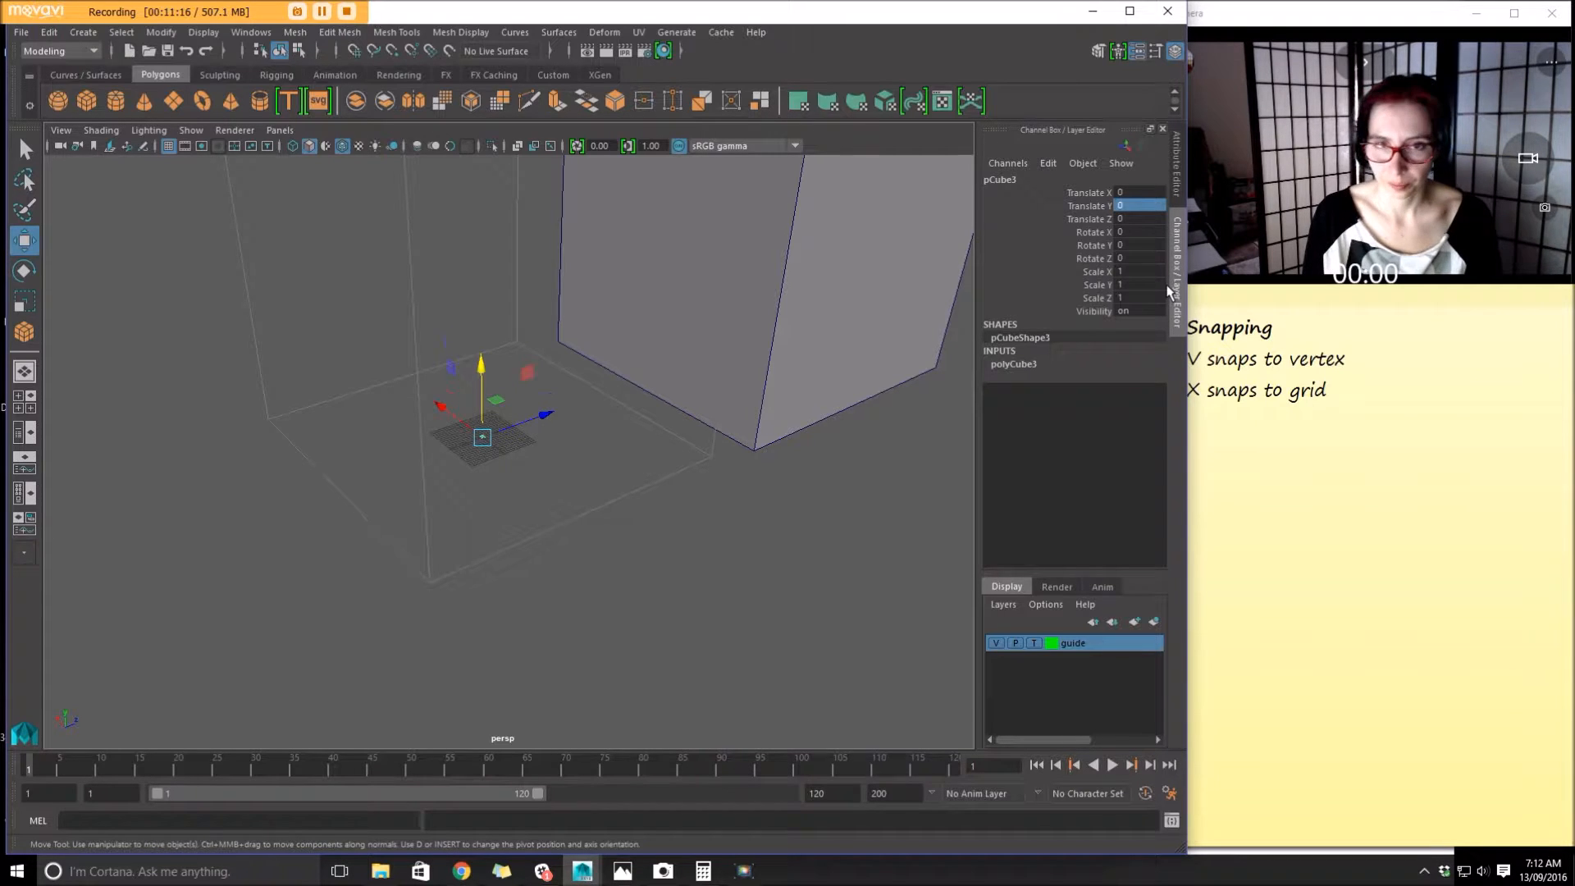
Set the small cube's width, height and depth to 22.5
left_click(997, 364)
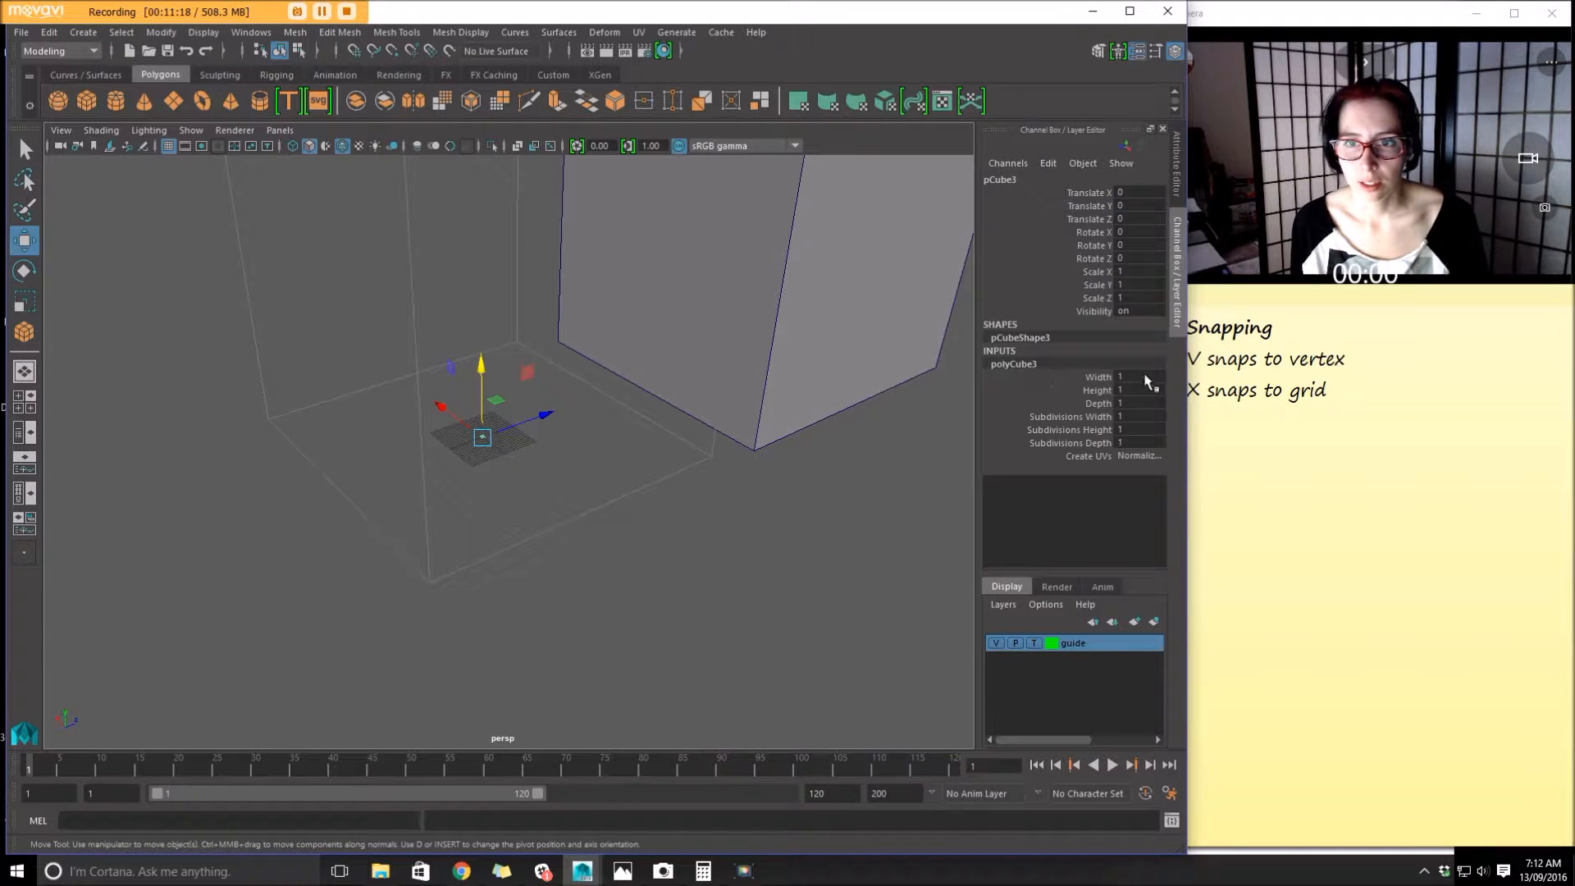
left_click_drag(1125, 376, 1135, 420)
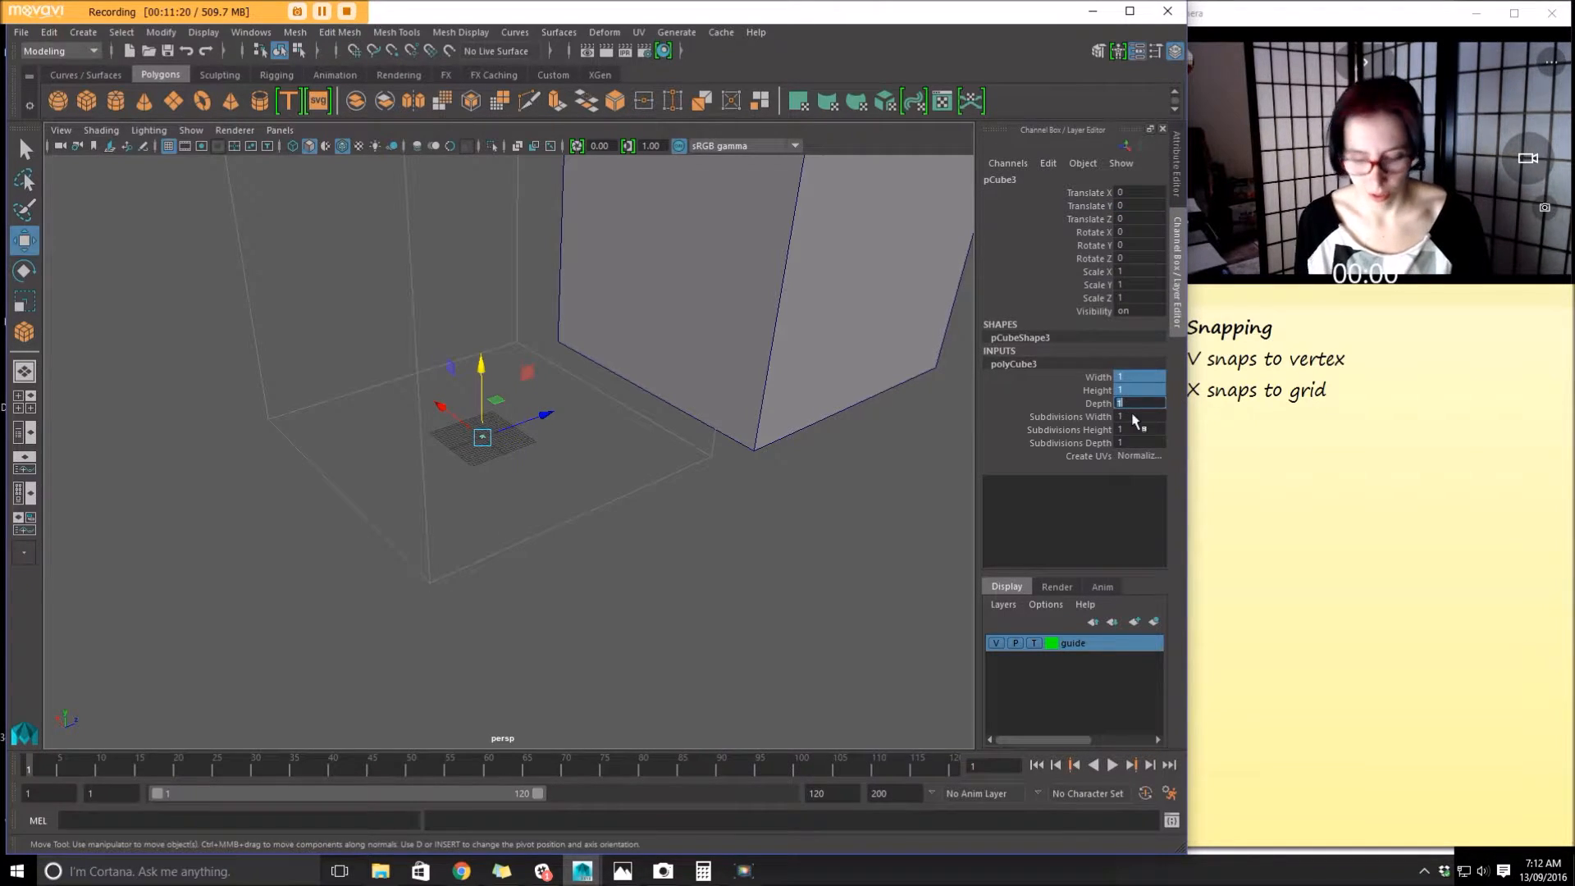
type("22.5")
key("Return")
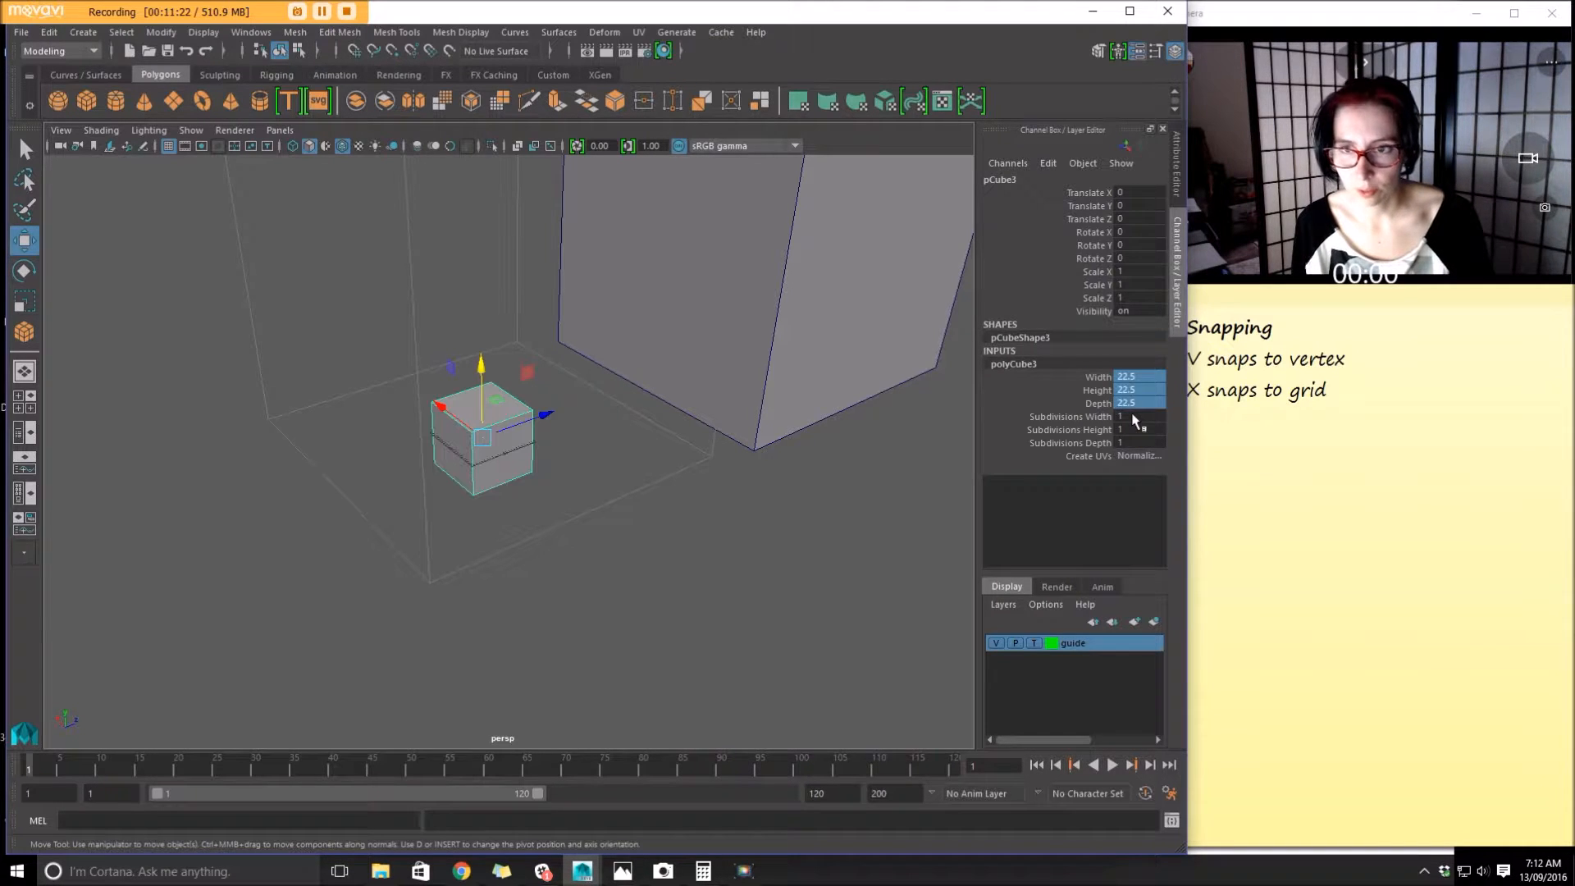
Try raising the resized cube above the grid, undo the move, and show its polyCube3 settings
left_click(591, 366)
left_click_drag(590, 366, 524, 345, "alt")
left_click(492, 447)
mouse_move(582, 344)
right_mouse_down("alt")
mouse_move(88, 281)
mouse_move(577, 349)
right_mouse_up("alt")
left_click_drag(578, 348, 494, 462, "alt")
key("ctrl+z")
key("ctrl+z")
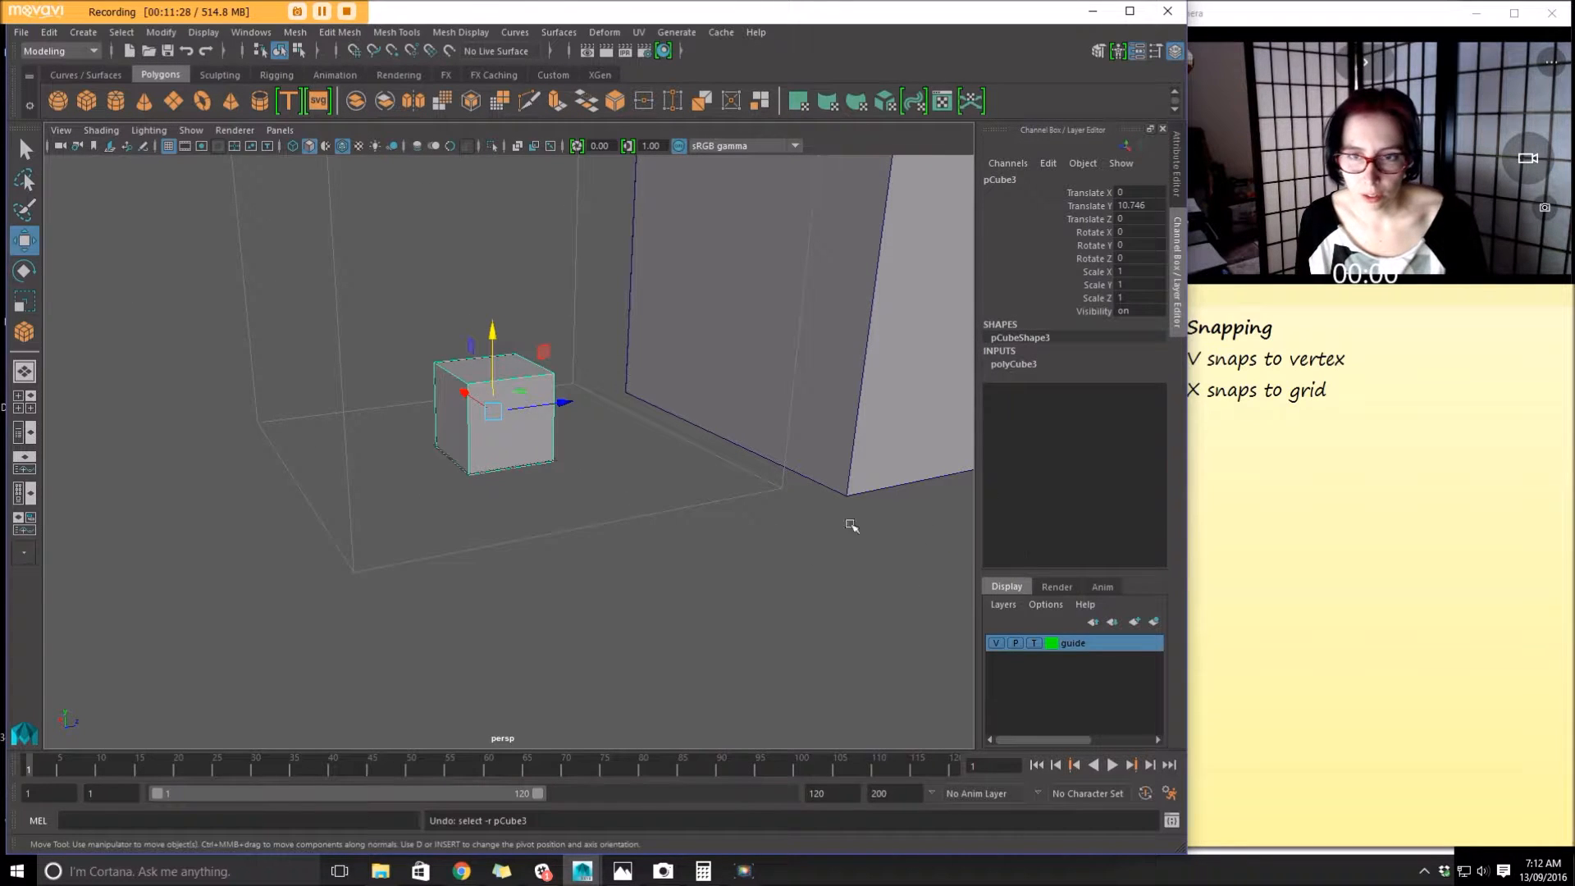
left_click(1036, 367)
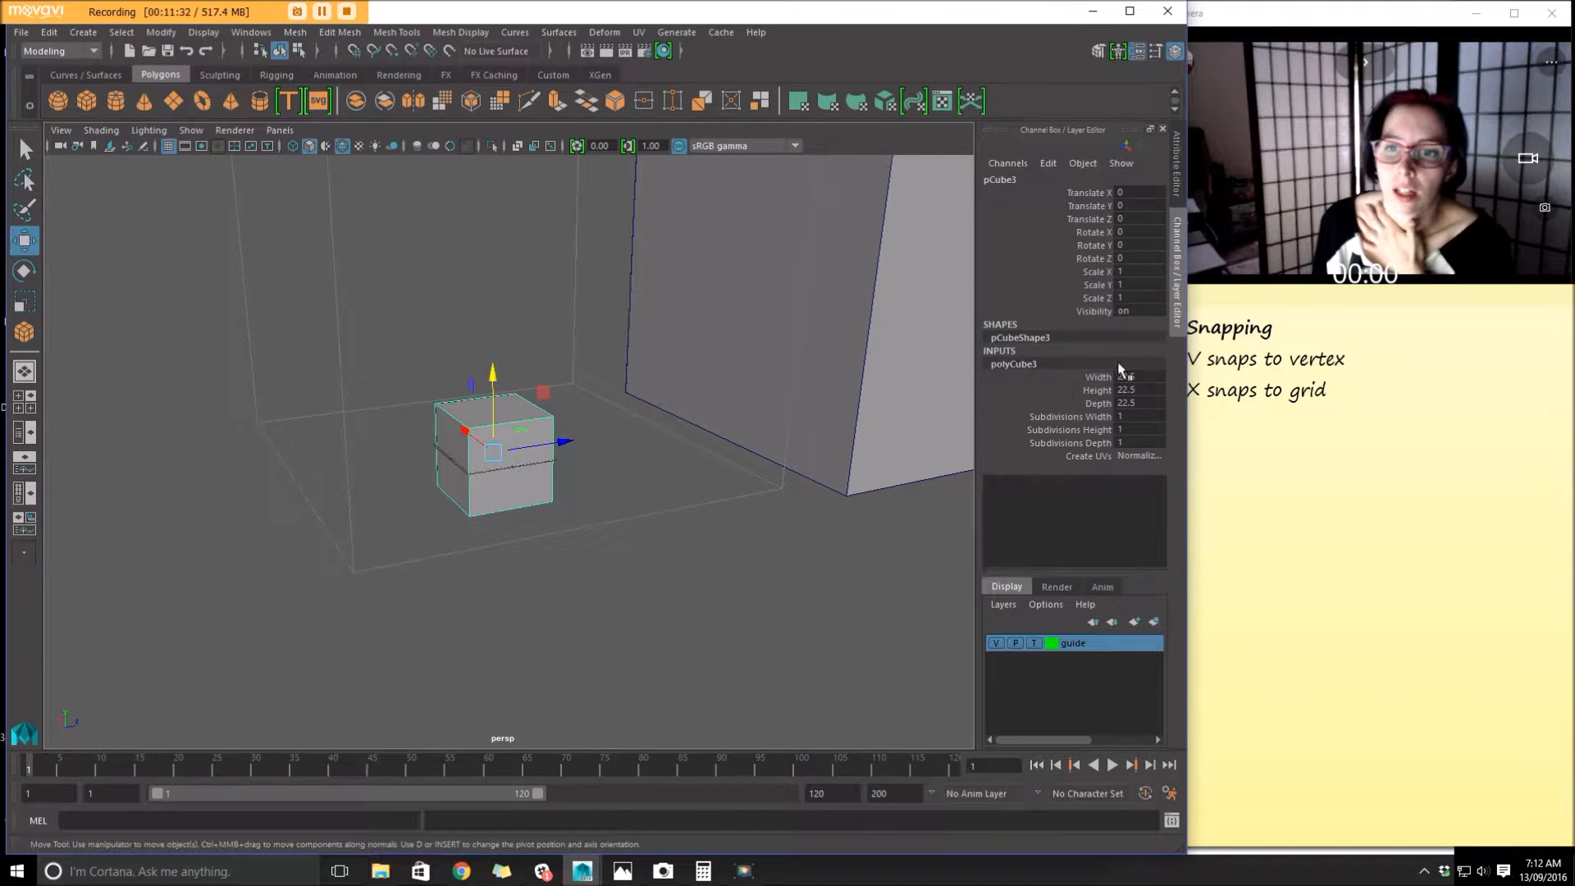
Undo the small cube's width, height and depth changes
left_click(563, 508)
left_click(543, 485)
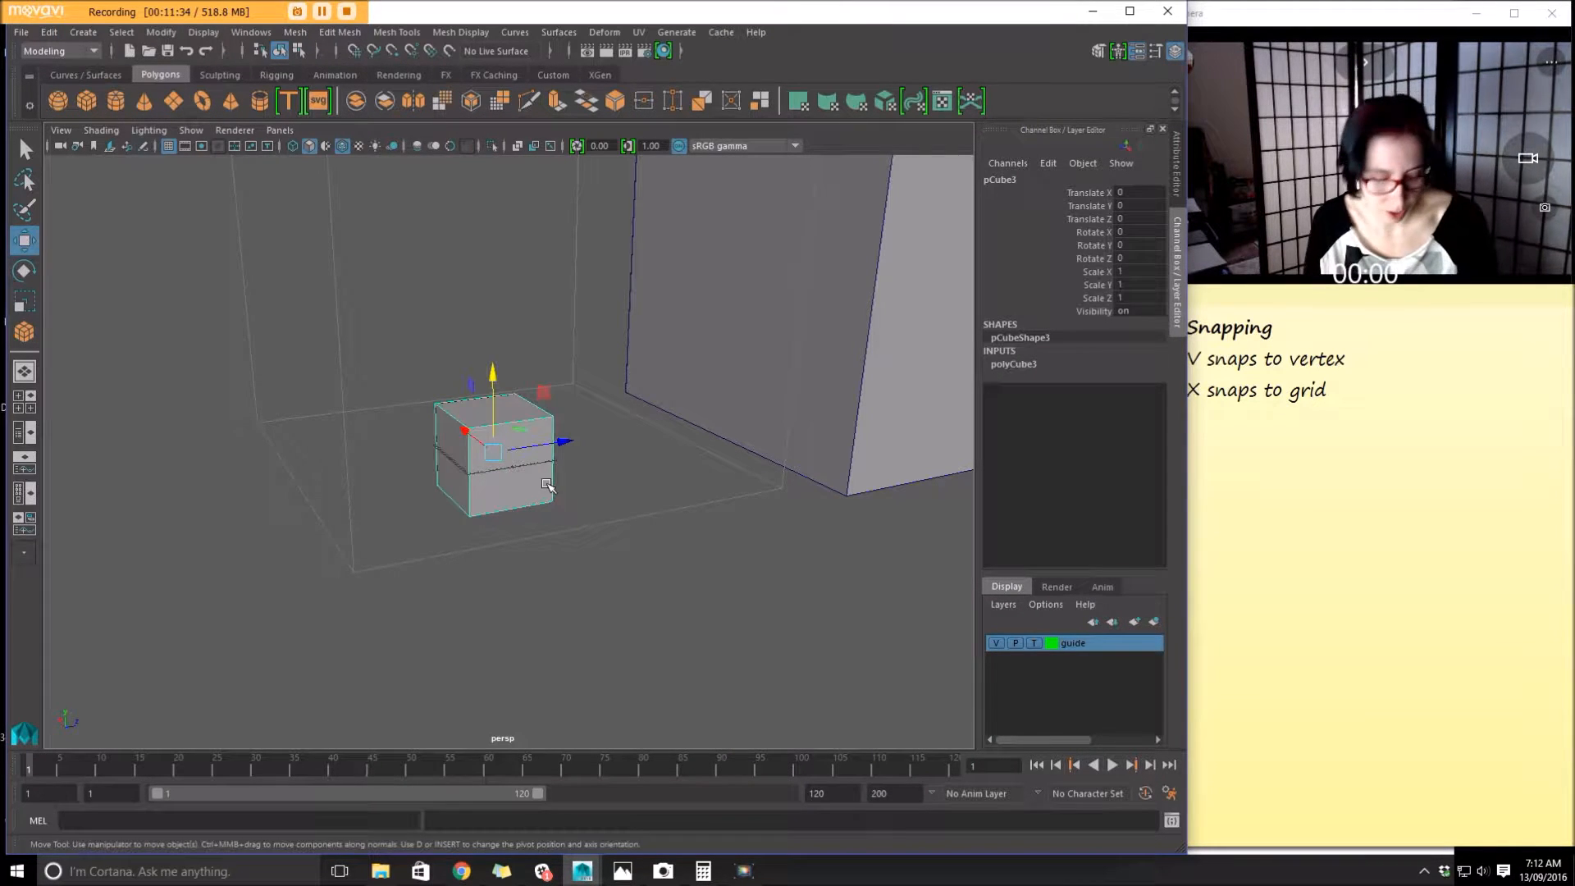
key("ctrl+z")
key("shift+z")
key("ctrl+z")
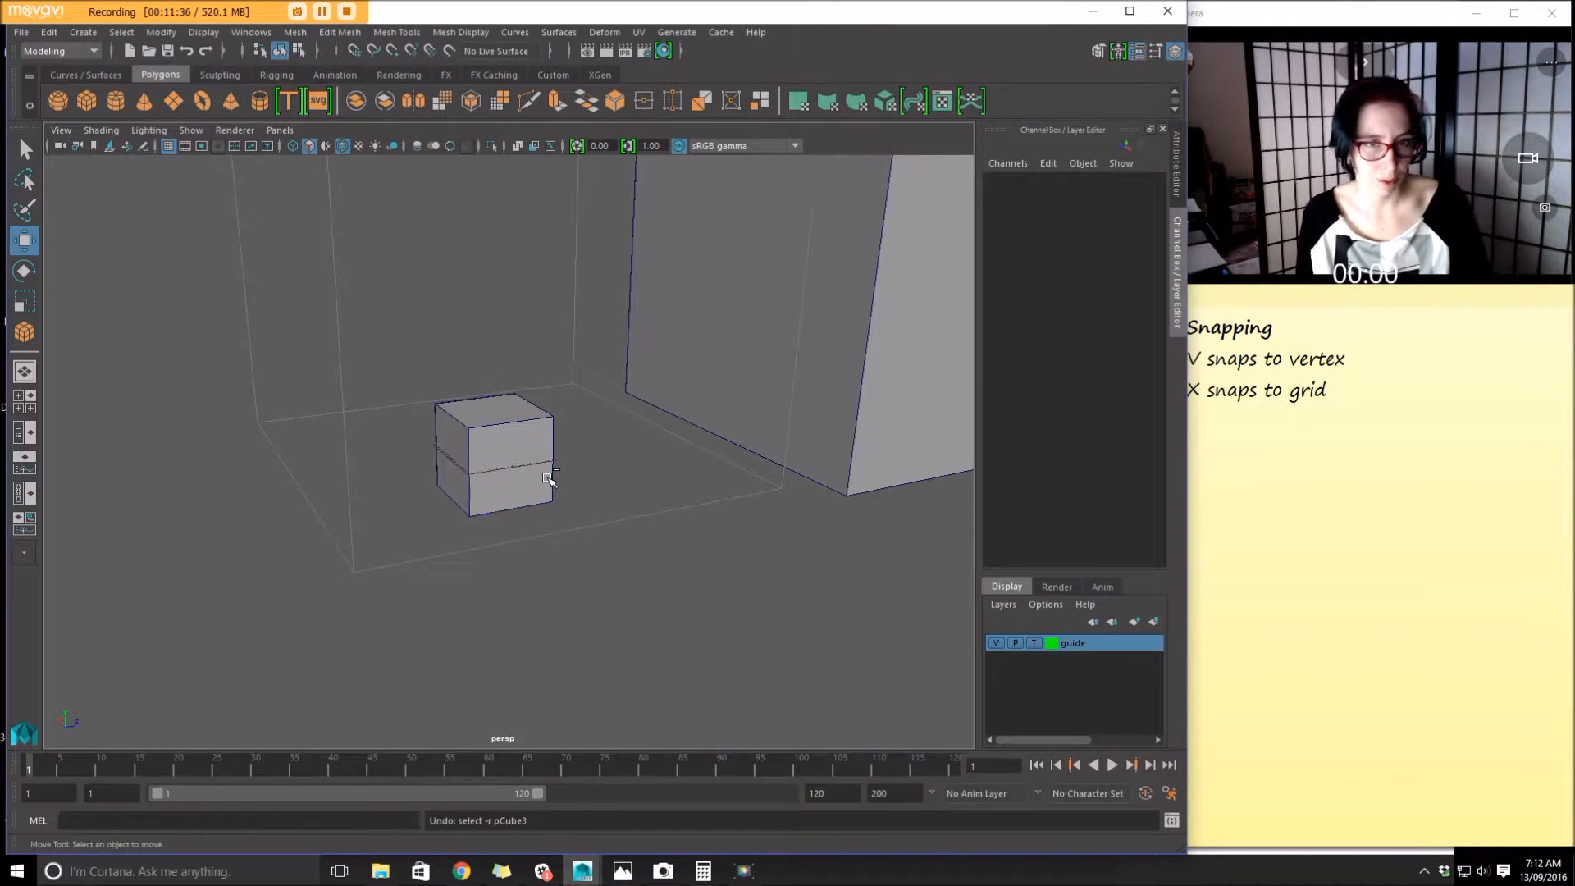
key("ctrl+z")
key("ctrl+z")
key("ctrl+z")
Select the small cube at the grid center and set its polyCube3 width, height and depth all to 22.5
left_click(513, 513)
left_click_drag(483, 421, 553, 550)
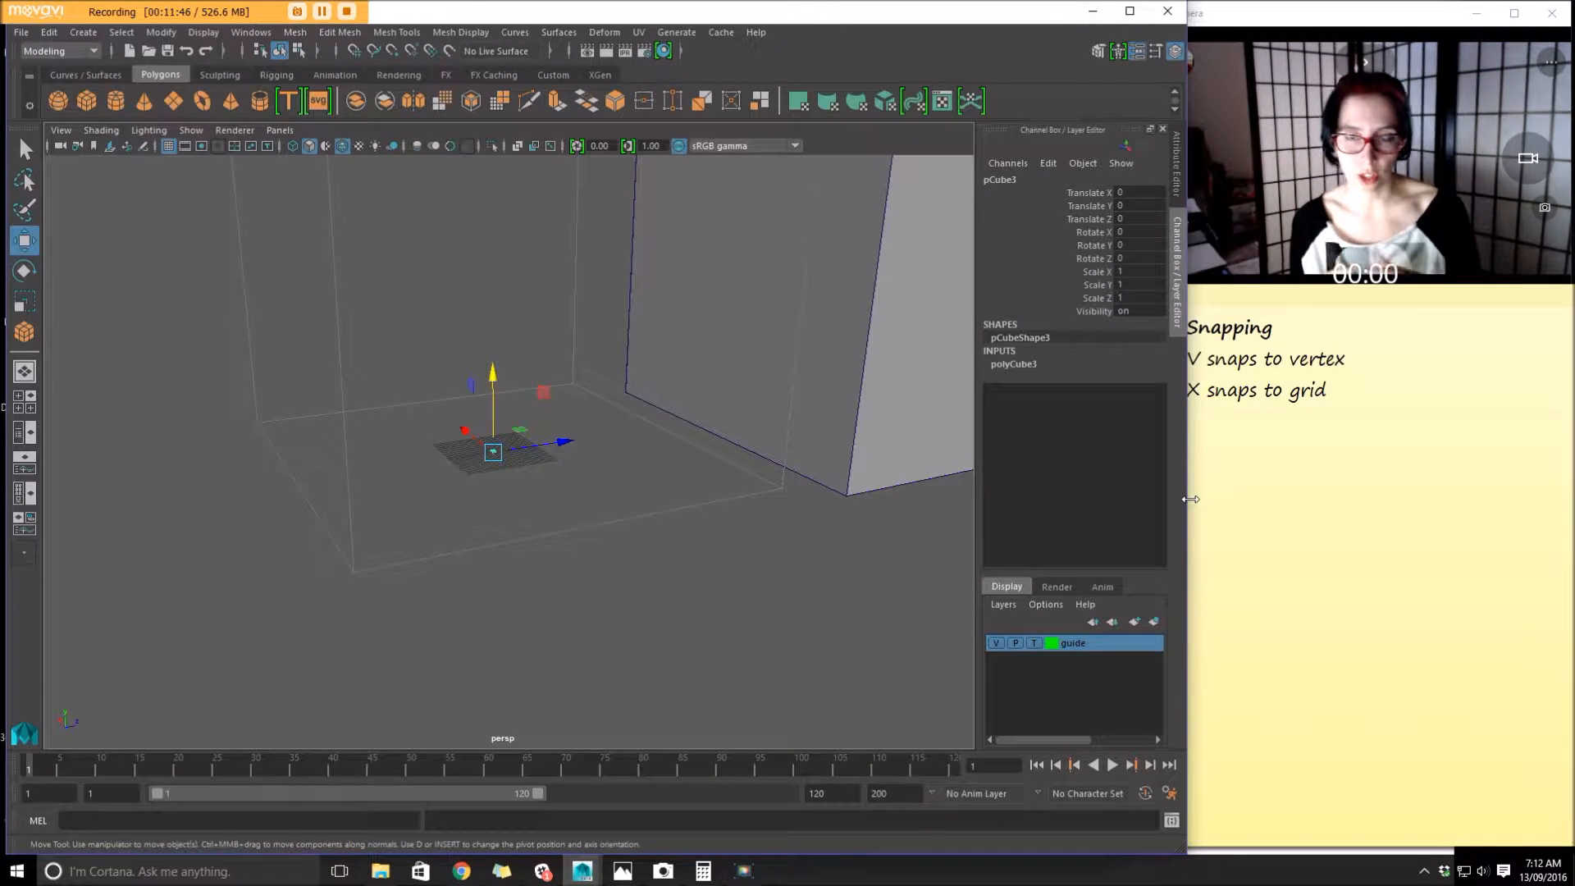
left_click(1010, 363)
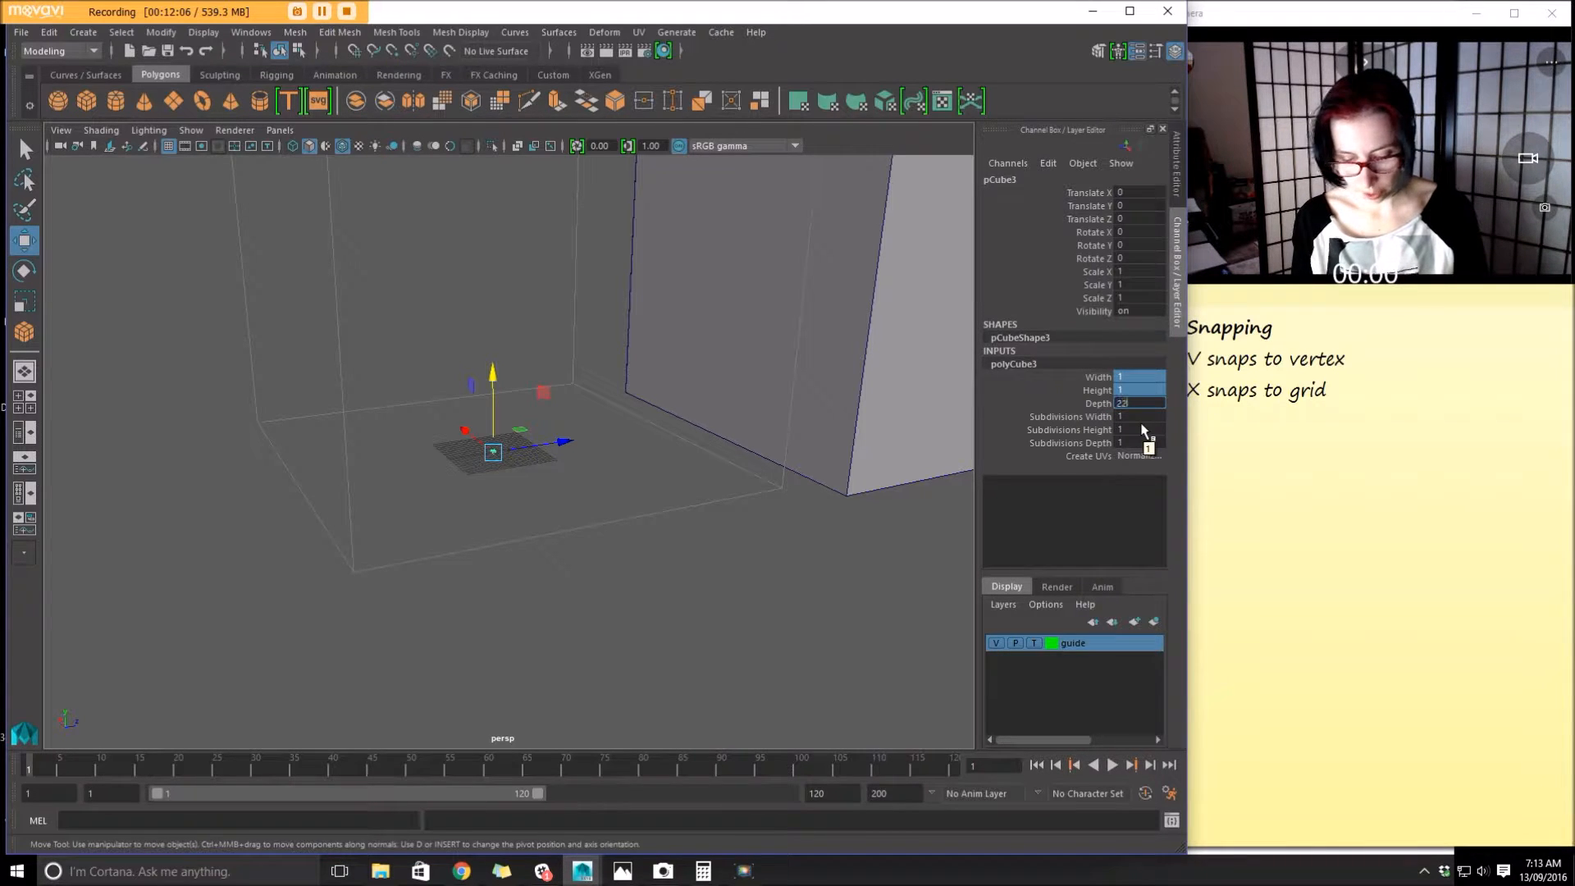
key("Return")
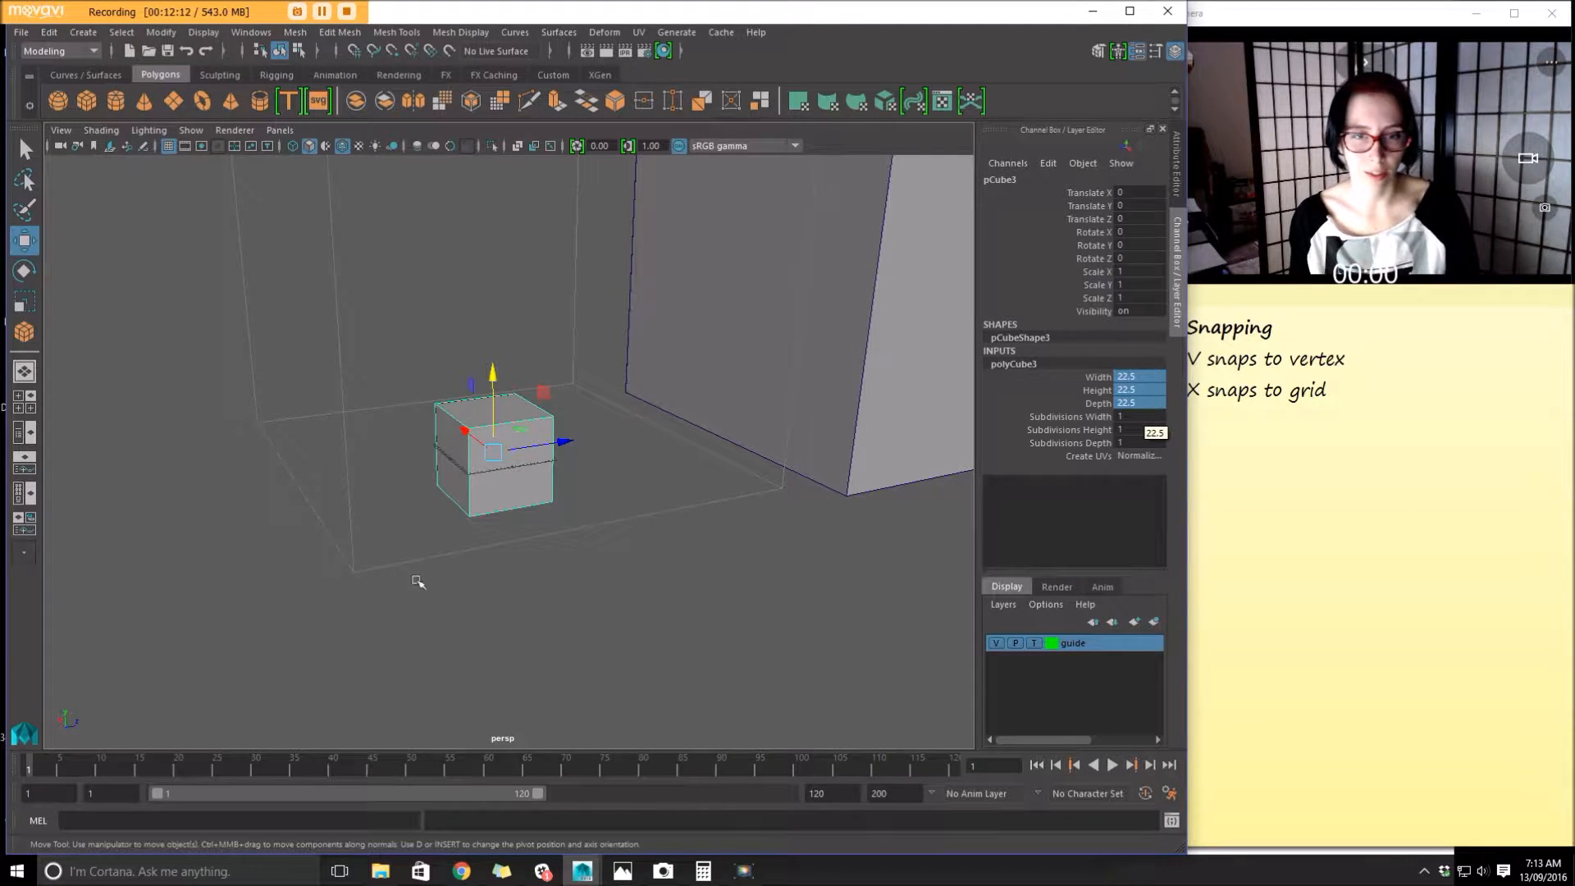
right_click_drag(419, 577, 938, 721, "alt")
left_click_drag(570, 566, 548, 554, "alt")
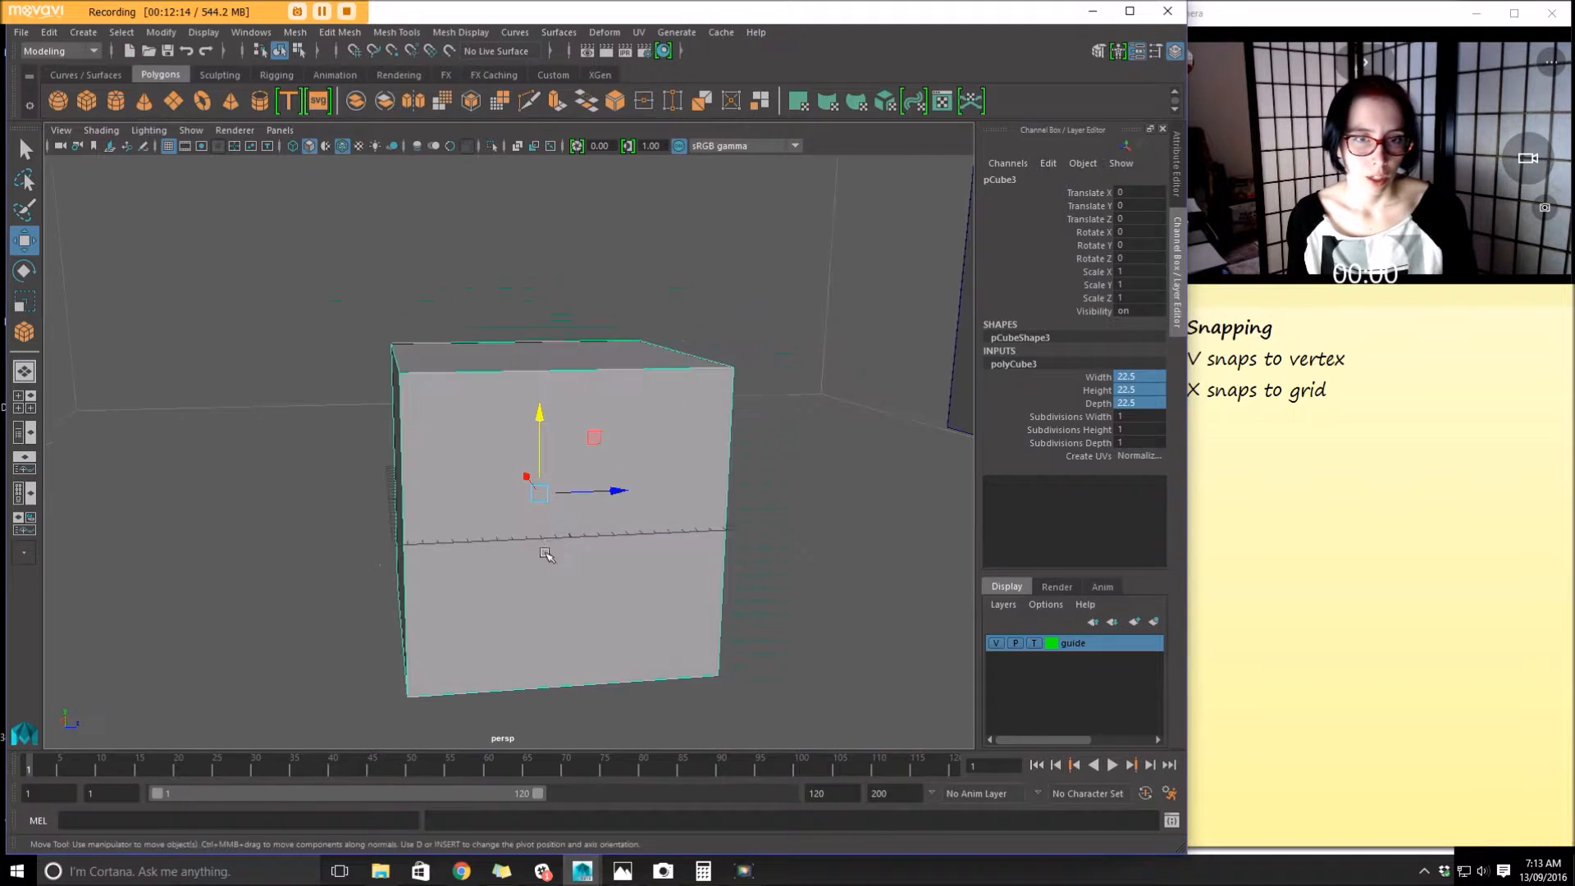
Set the linear working unit to meter in the preferences and save the settings
right_click_drag(613, 544, 2, 363, "alt")
left_click_drag(225, 349, 291, 404, "alt")
left_click(251, 32)
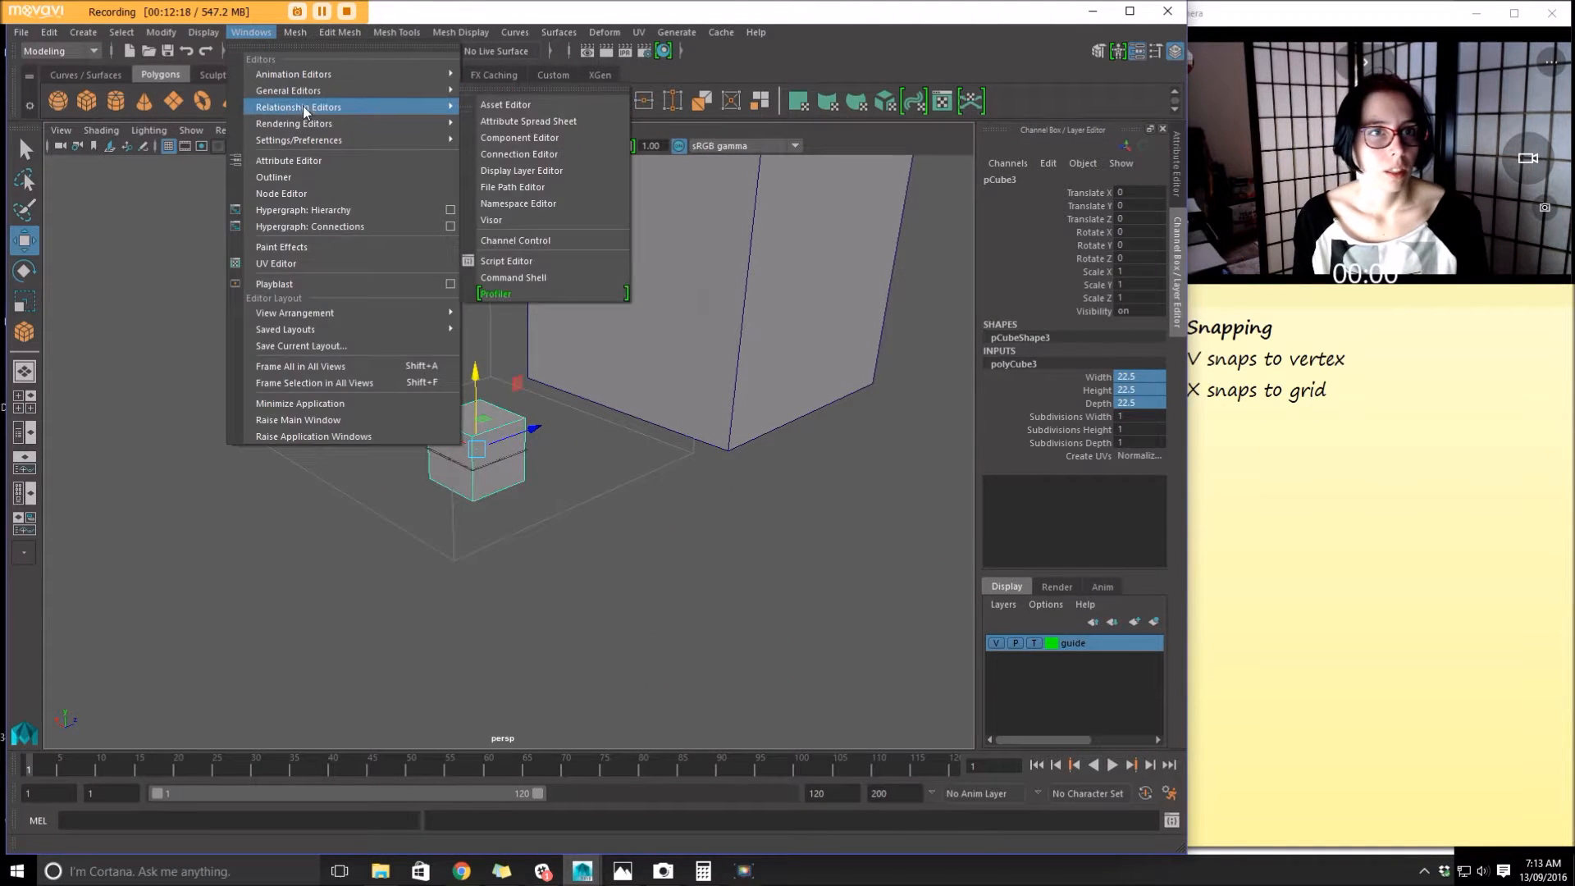
mouse_move(299, 125)
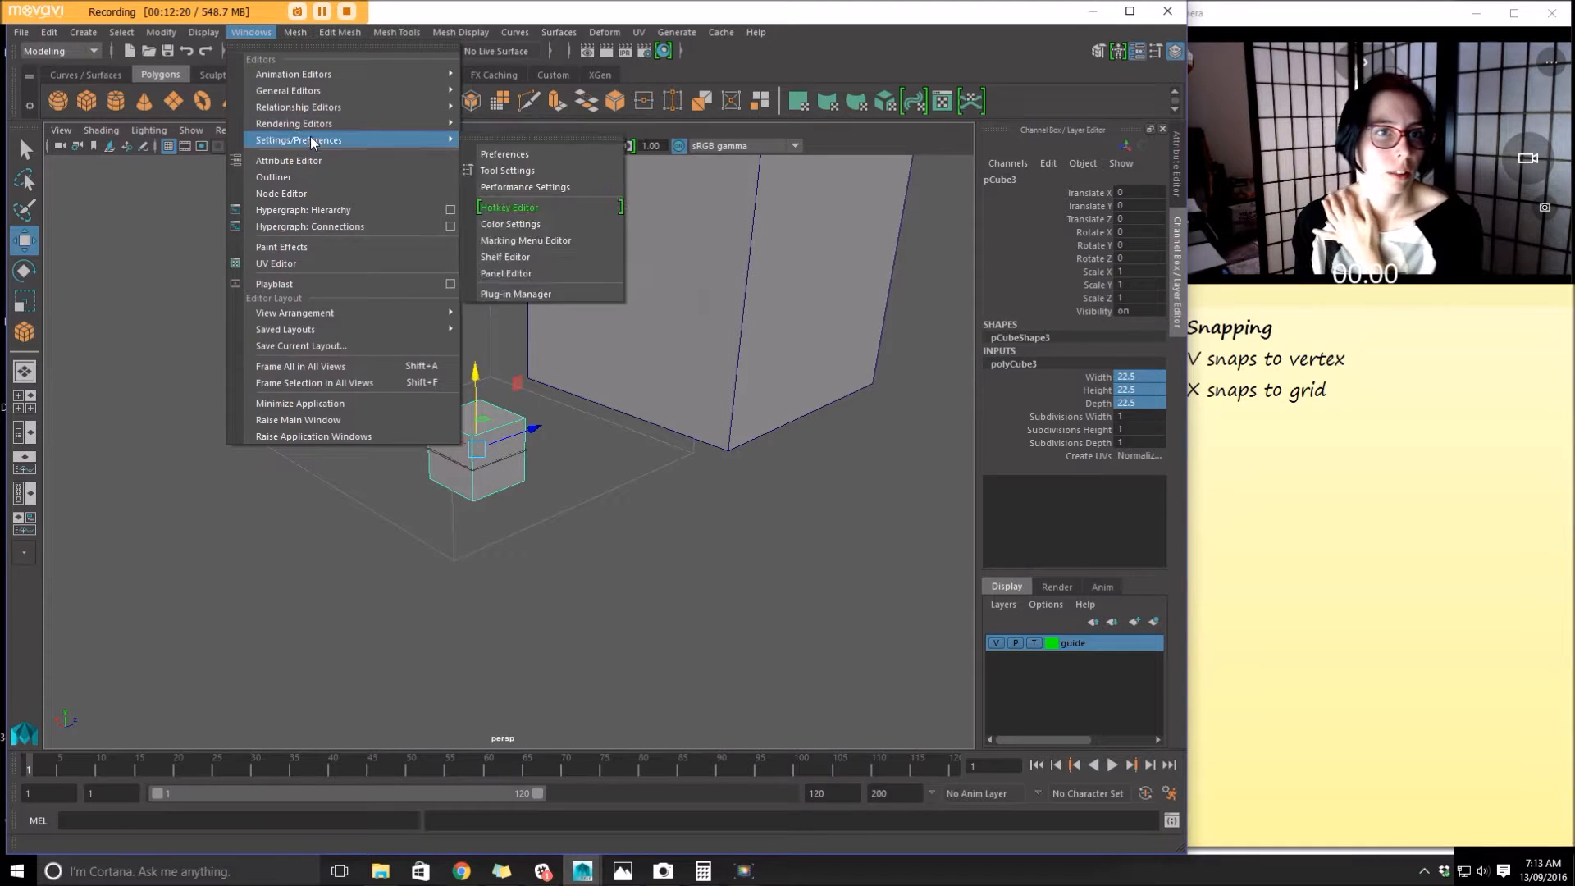
left_click(510, 153)
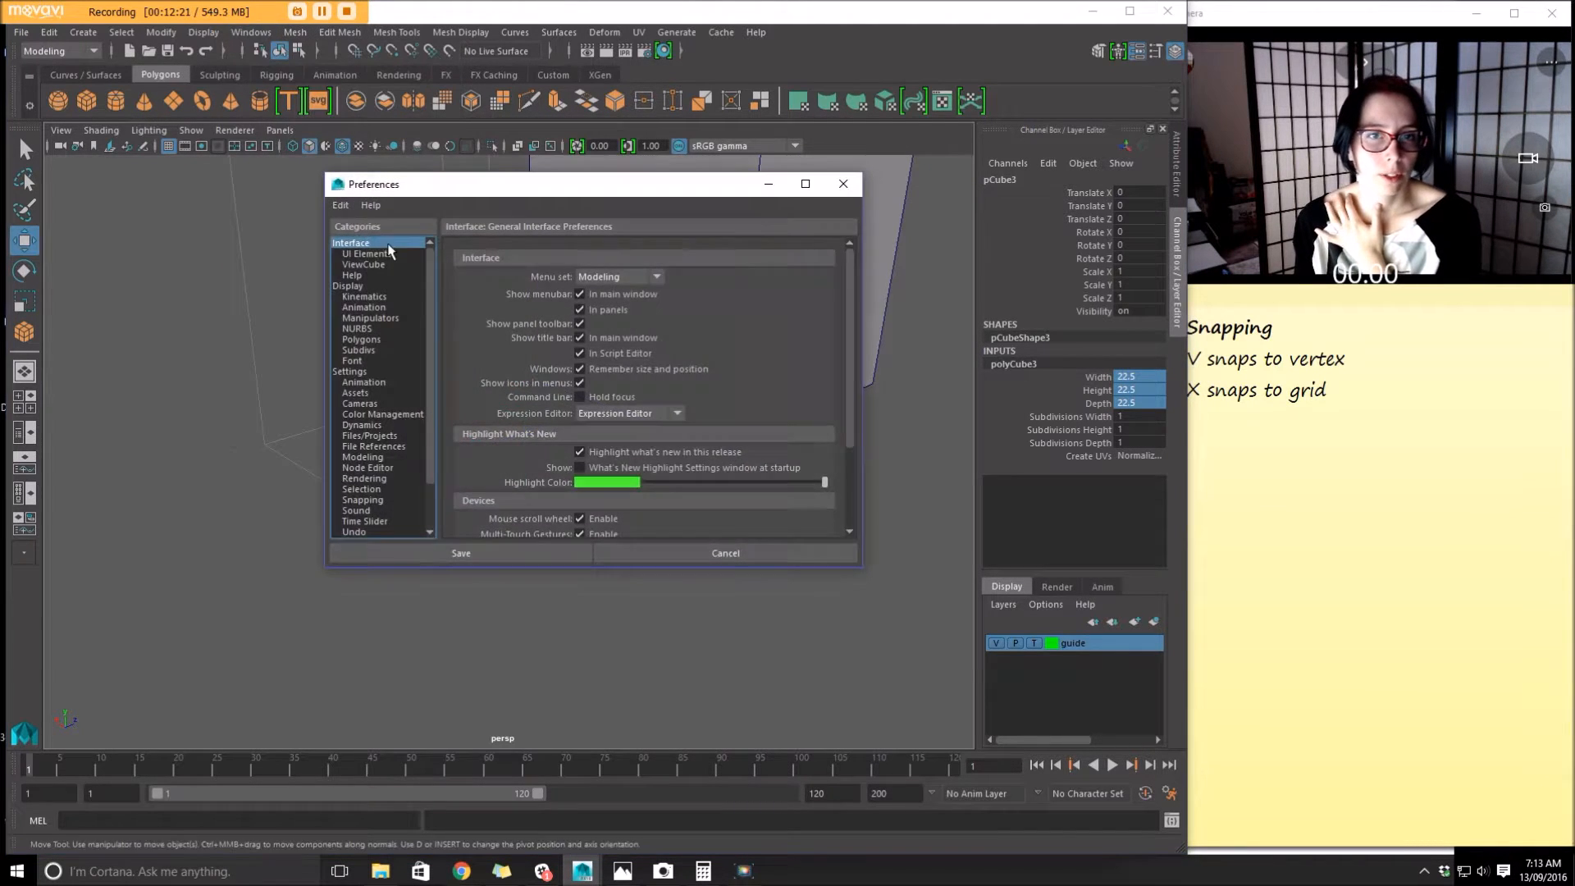
left_click(359, 374)
left_click(603, 314)
left_click(606, 366)
left_click(517, 552)
Select the small cube and snap its pivot to its near bottom corner vertex
left_click(444, 525)
mouse_move(444, 526)
left_mouse_down("alt")
mouse_move(524, 517)
mouse_move(467, 457)
mouse_move(461, 510)
left_mouse_up("alt")
left_click(468, 457)
key("d")
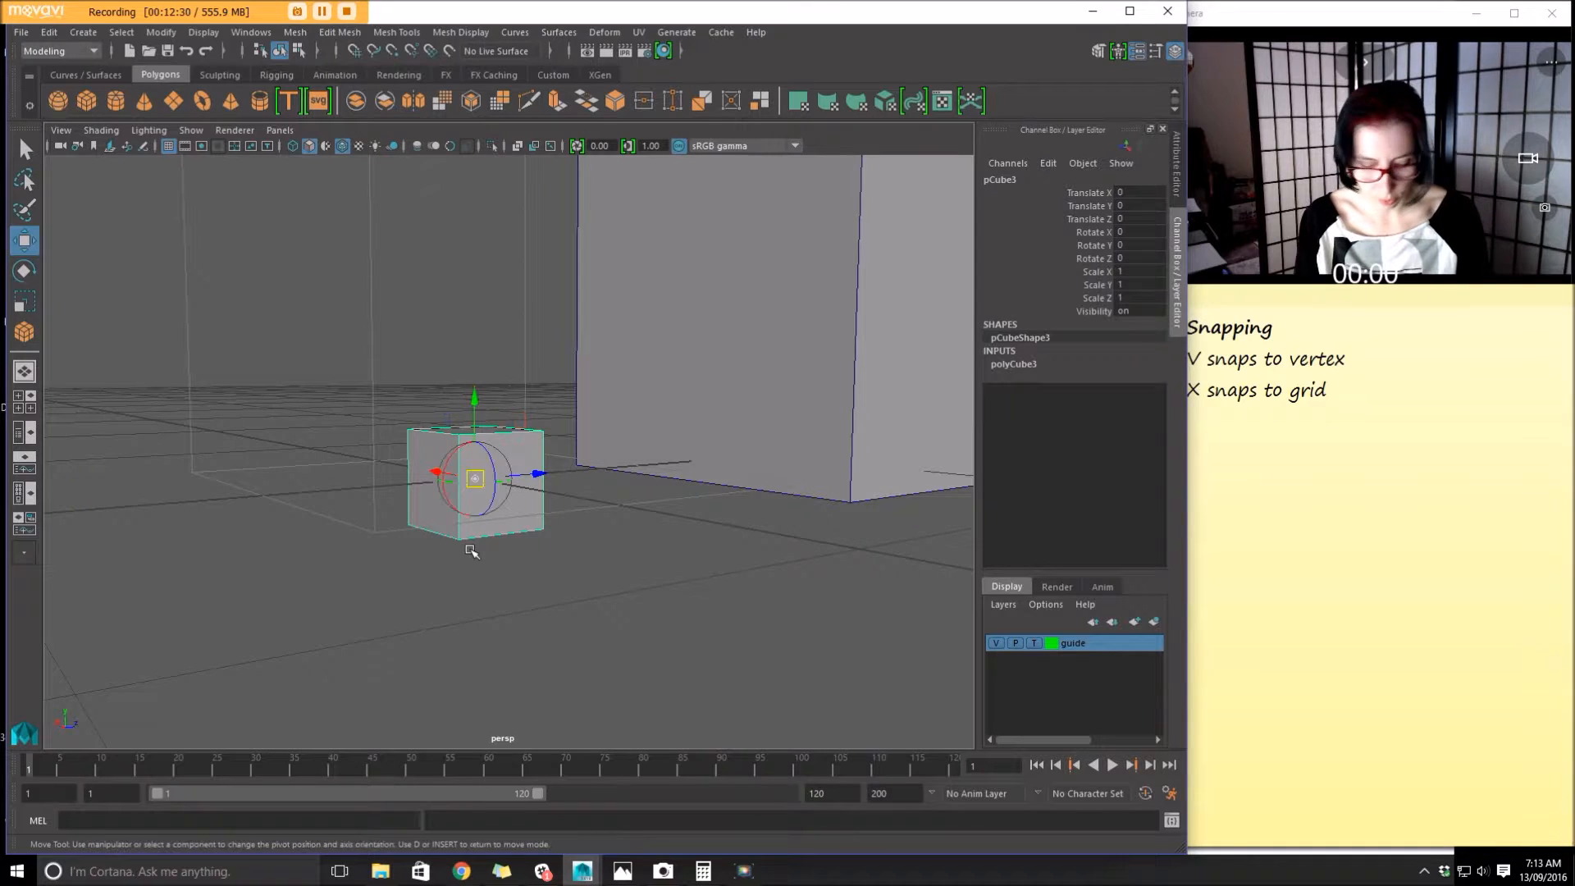
key("v")
left_click_drag(455, 492, 469, 617)
key("d")
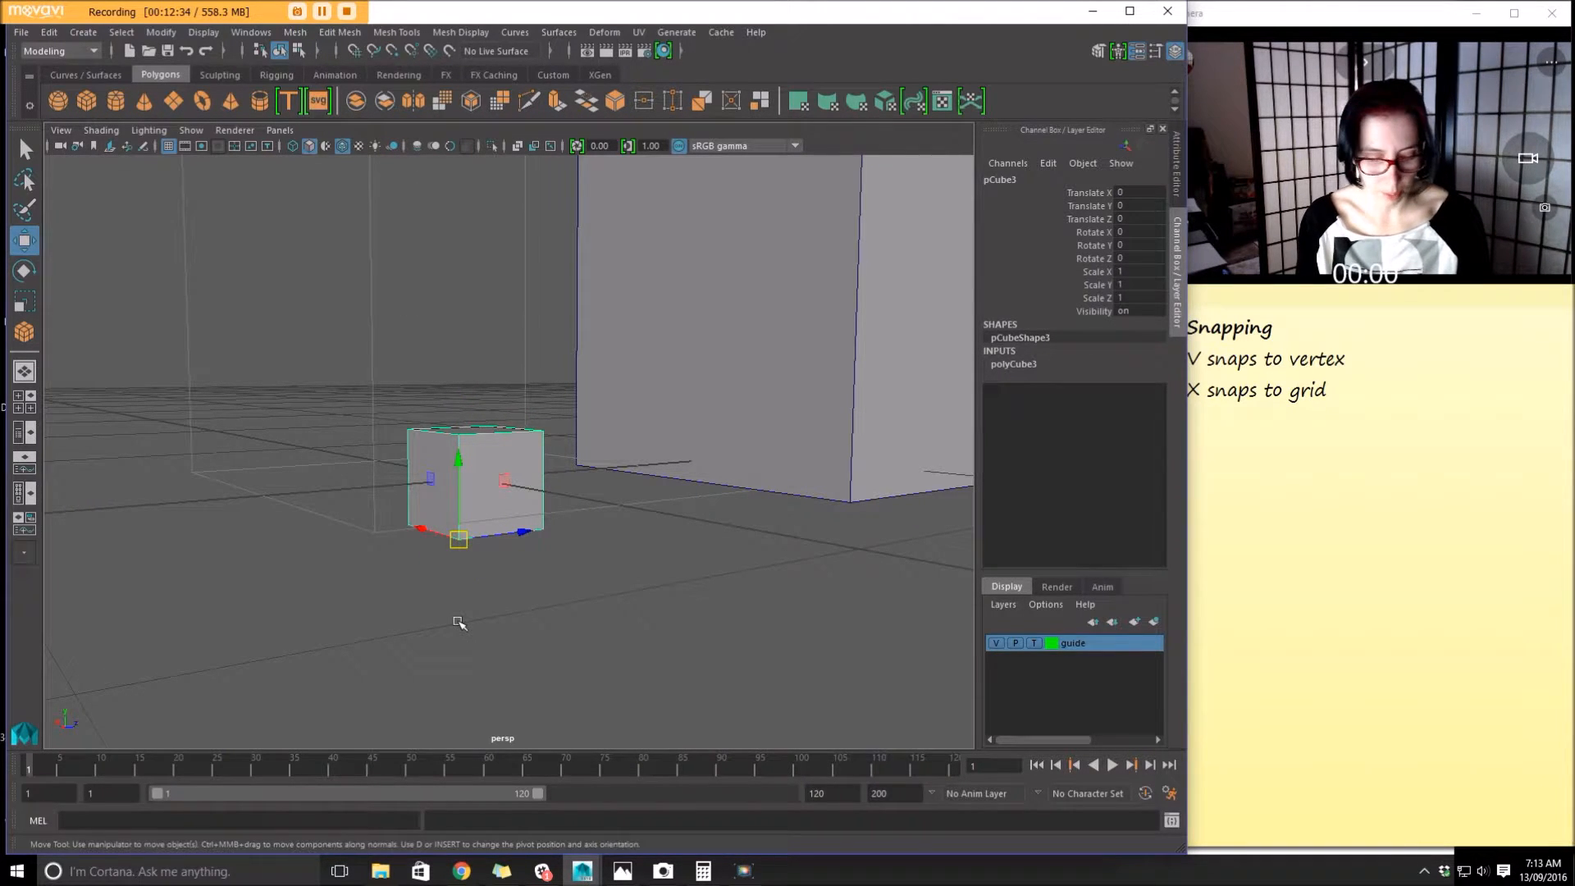
Move the small cube by its corner pivot and snap that corner onto the grid origin
left_click_drag(459, 538, 579, 481)
right_click_drag(625, 456, 254, 447, "alt")
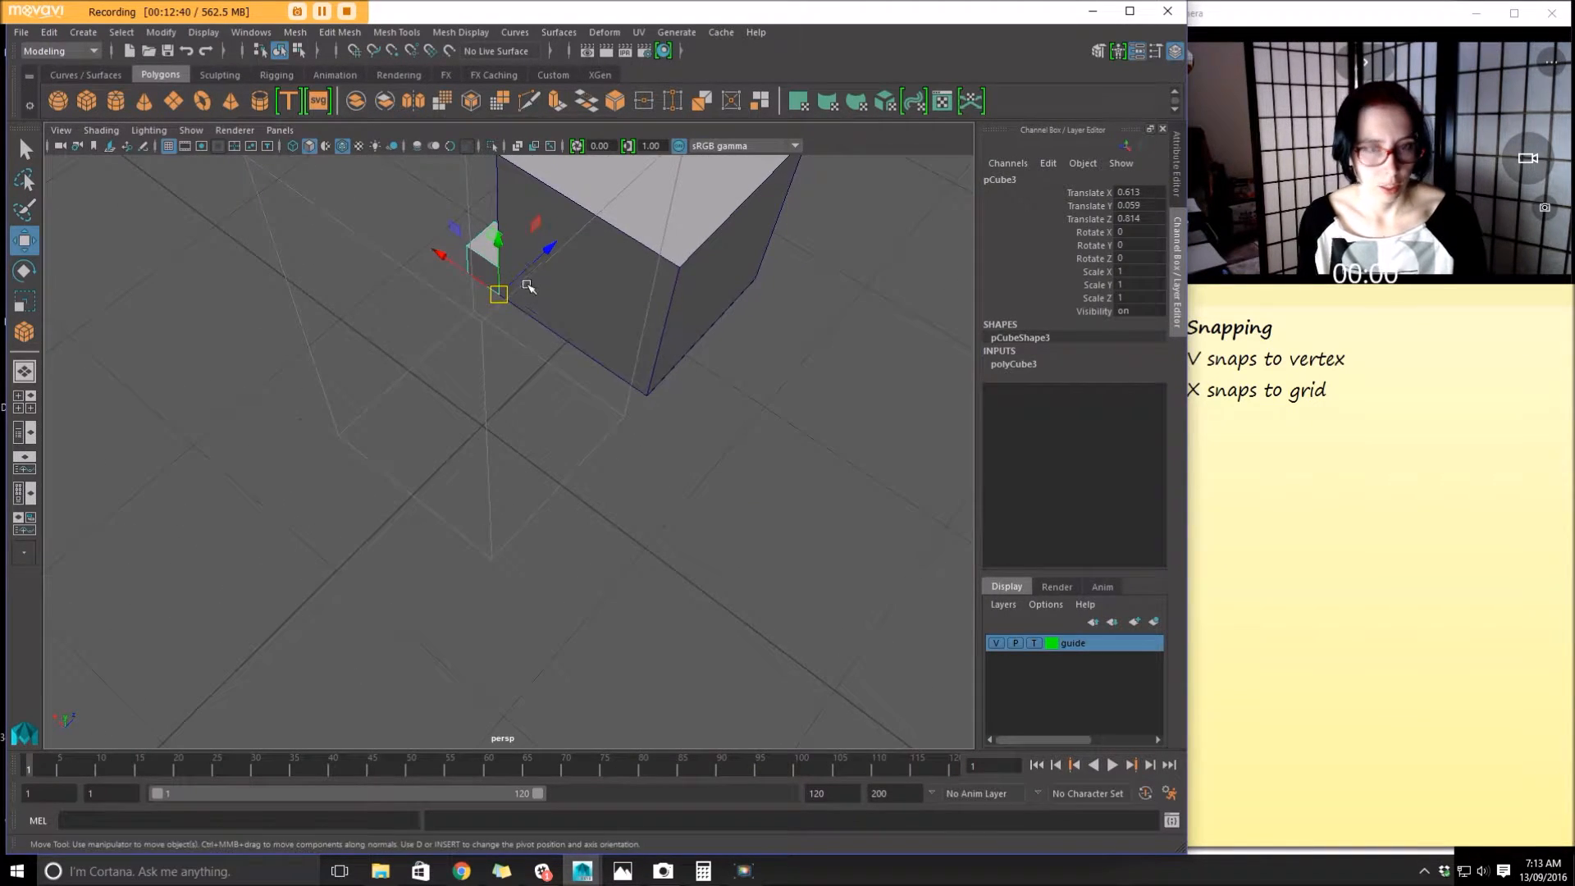
key("x")
left_click_drag(498, 296, 482, 429)
right_click_drag(482, 429, 800, 534, "alt")
left_click_drag(801, 534, 501, 507, "alt")
right_click_drag(500, 507, 664, 534, "alt")
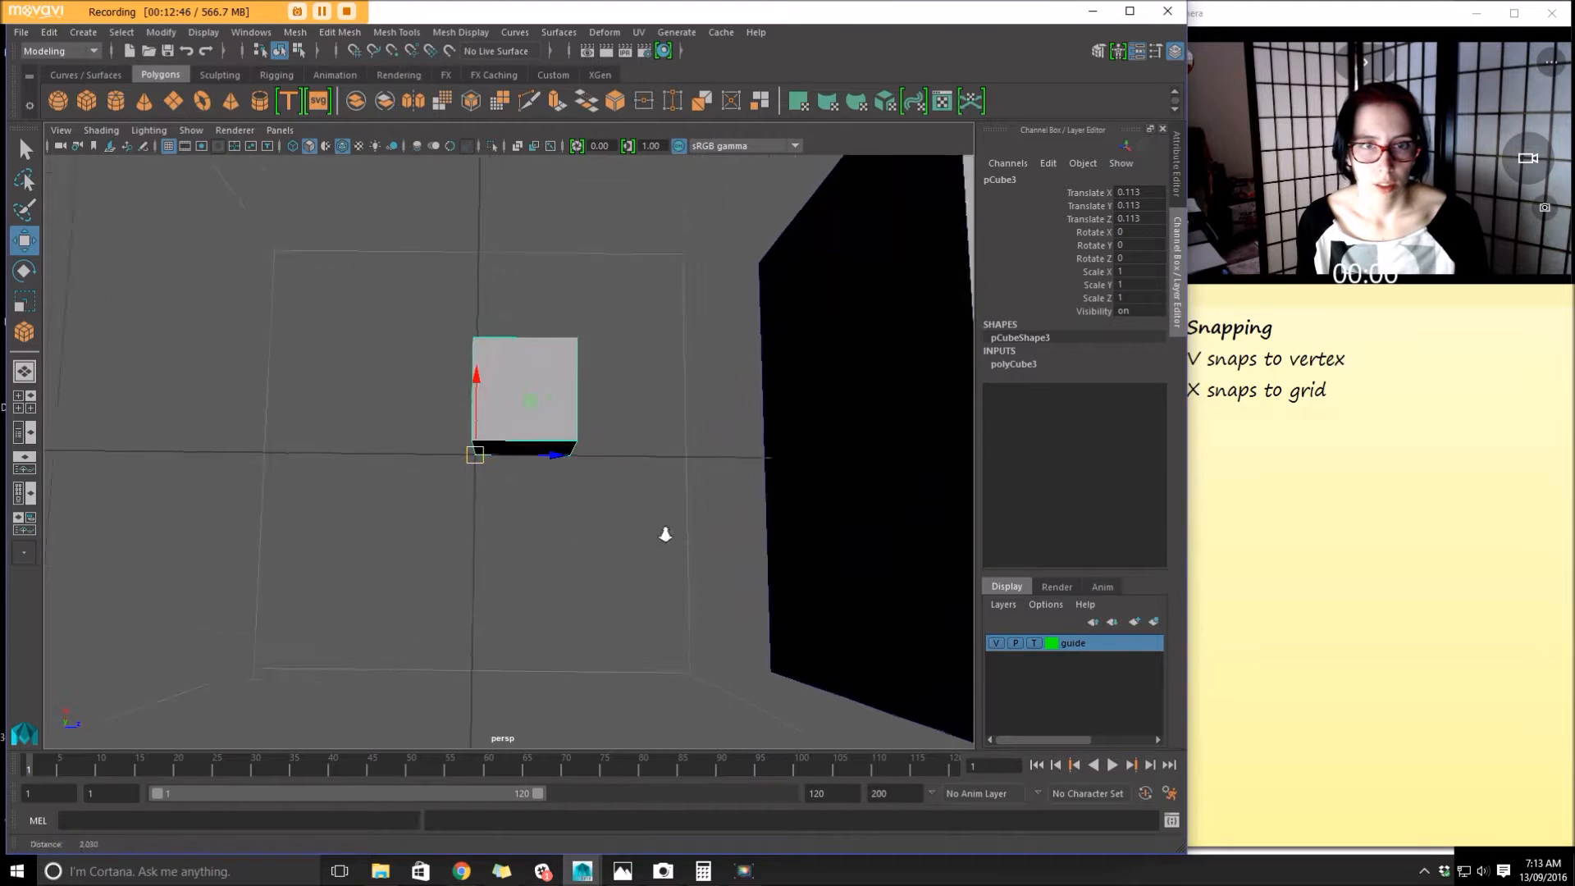
left_click(83, 32)
left_click(83, 32)
right_click_drag(506, 402, 304, 386, "alt")
left_click_drag(638, 490, 607, 513, "alt")
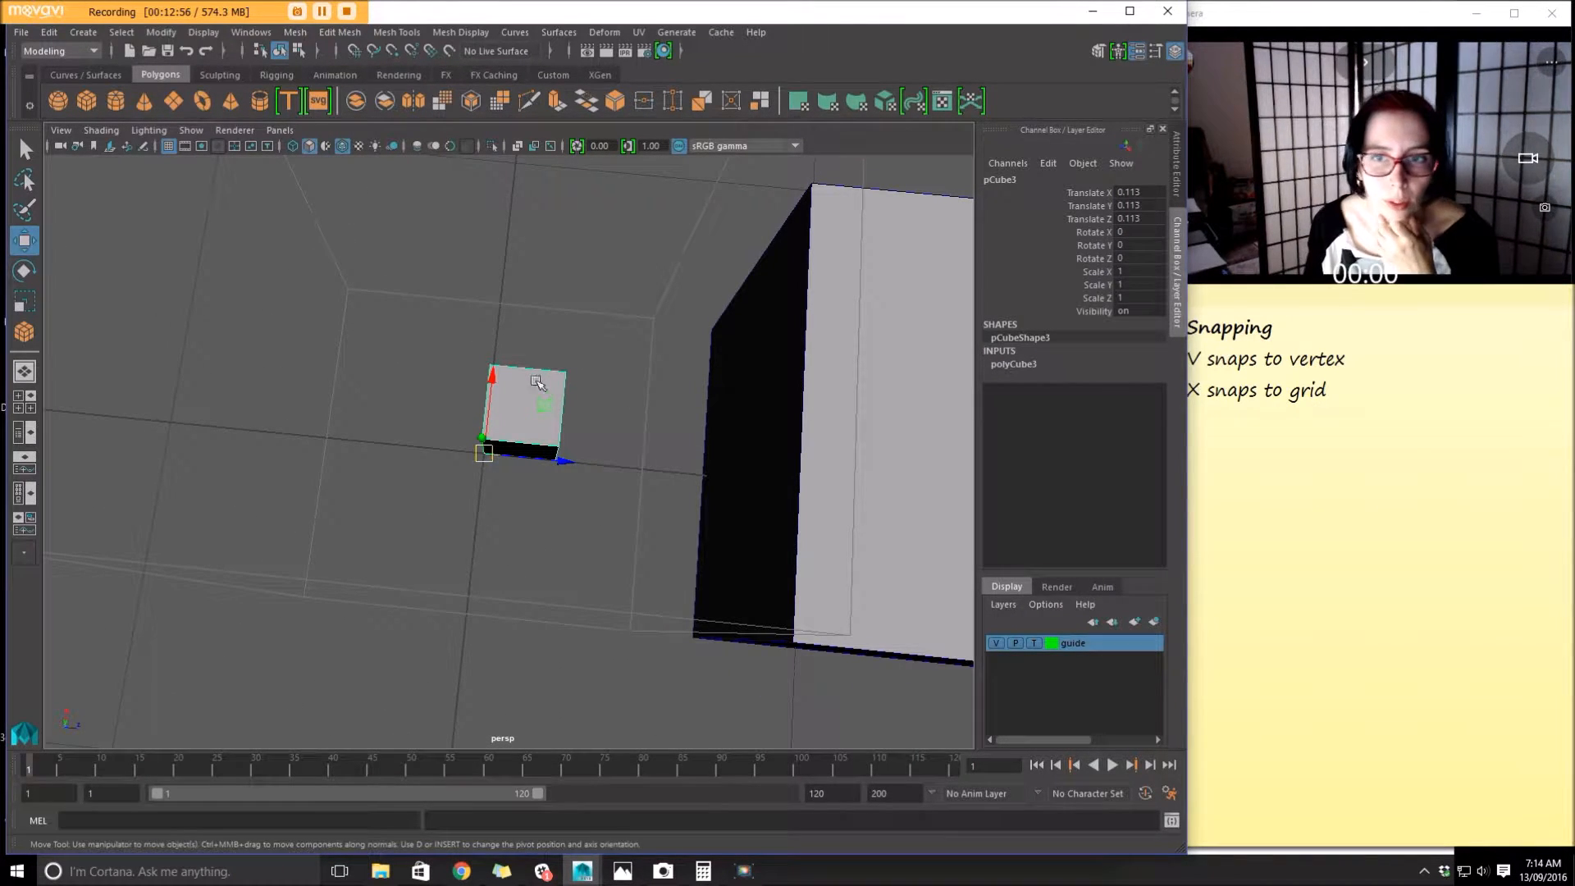
Try centering the small cube over the origin by moving it along X and Z, and undo the Z move
left_click(1014, 364)
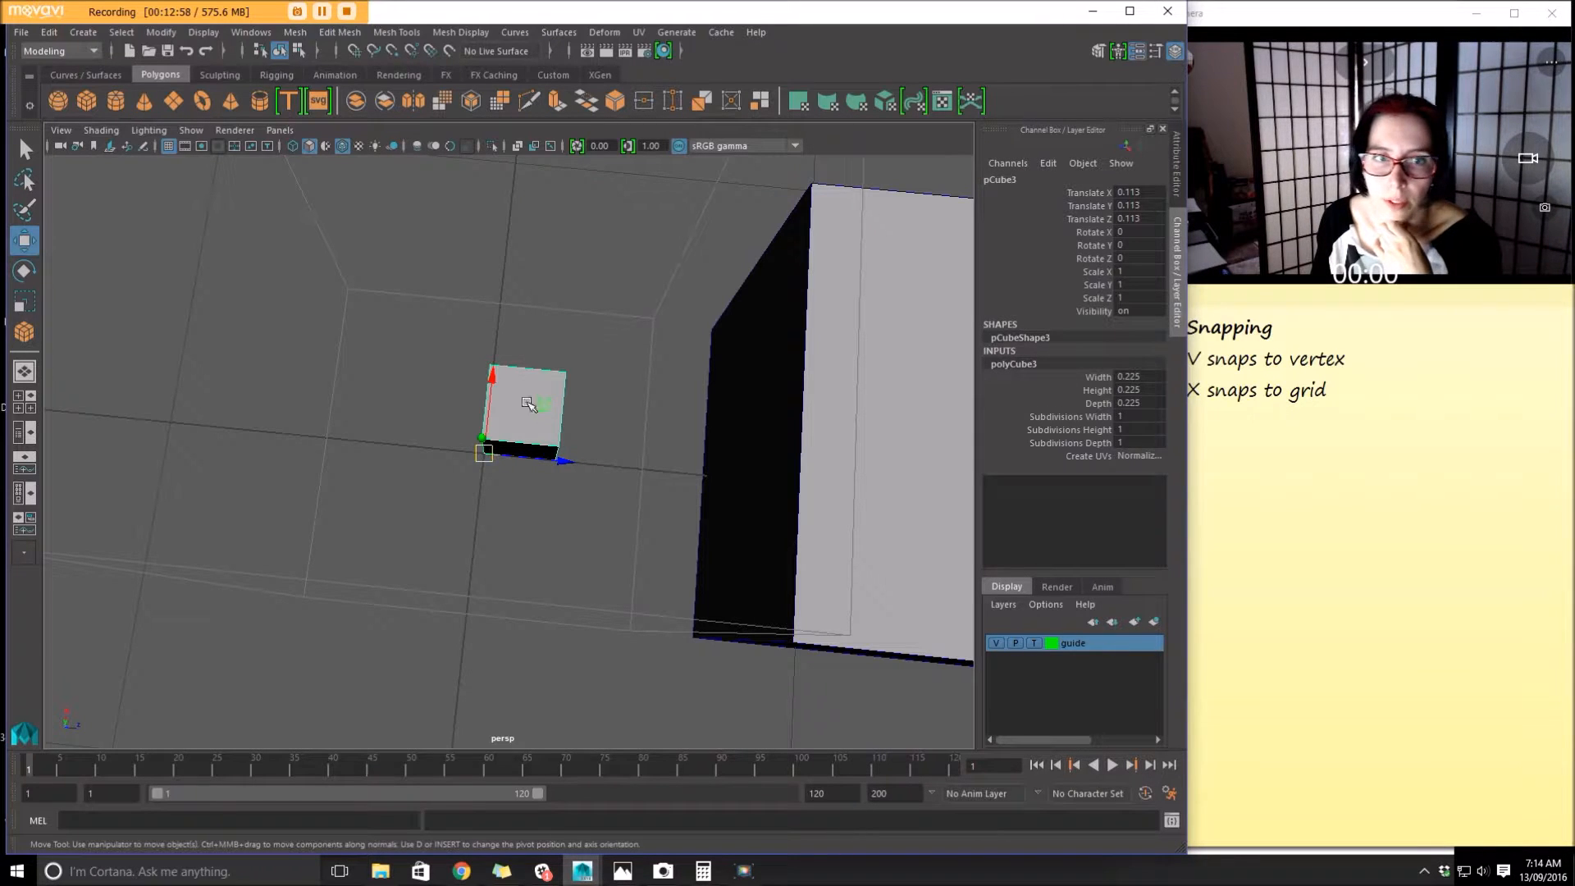
left_click_drag(490, 369, 487, 408)
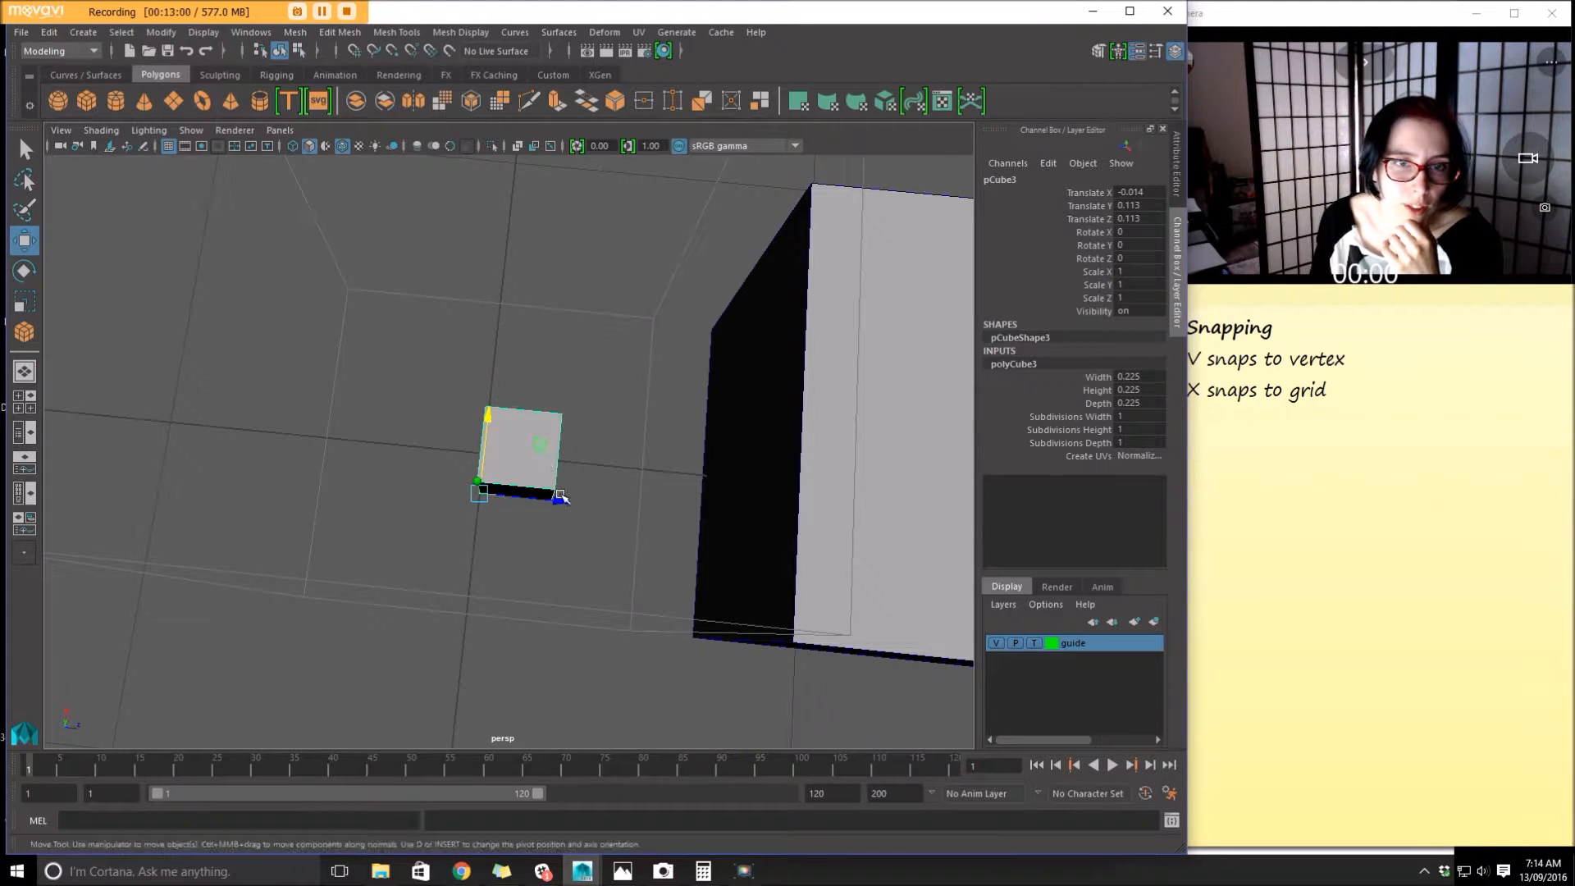
left_click_drag(564, 503, 529, 502)
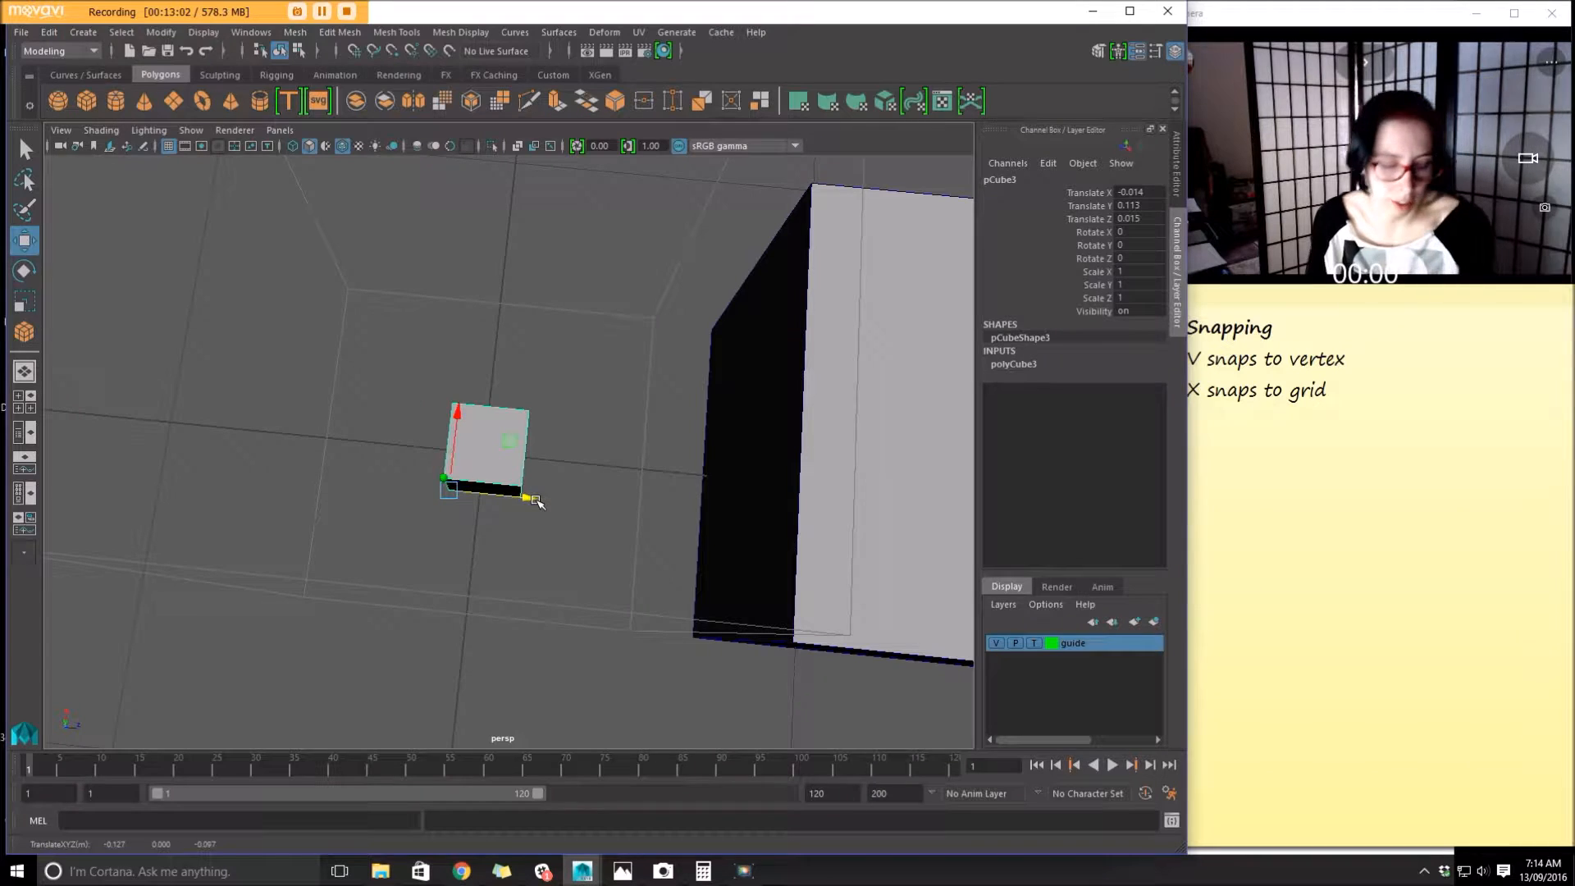
key("ctrl+z")
key("ctrl+z")
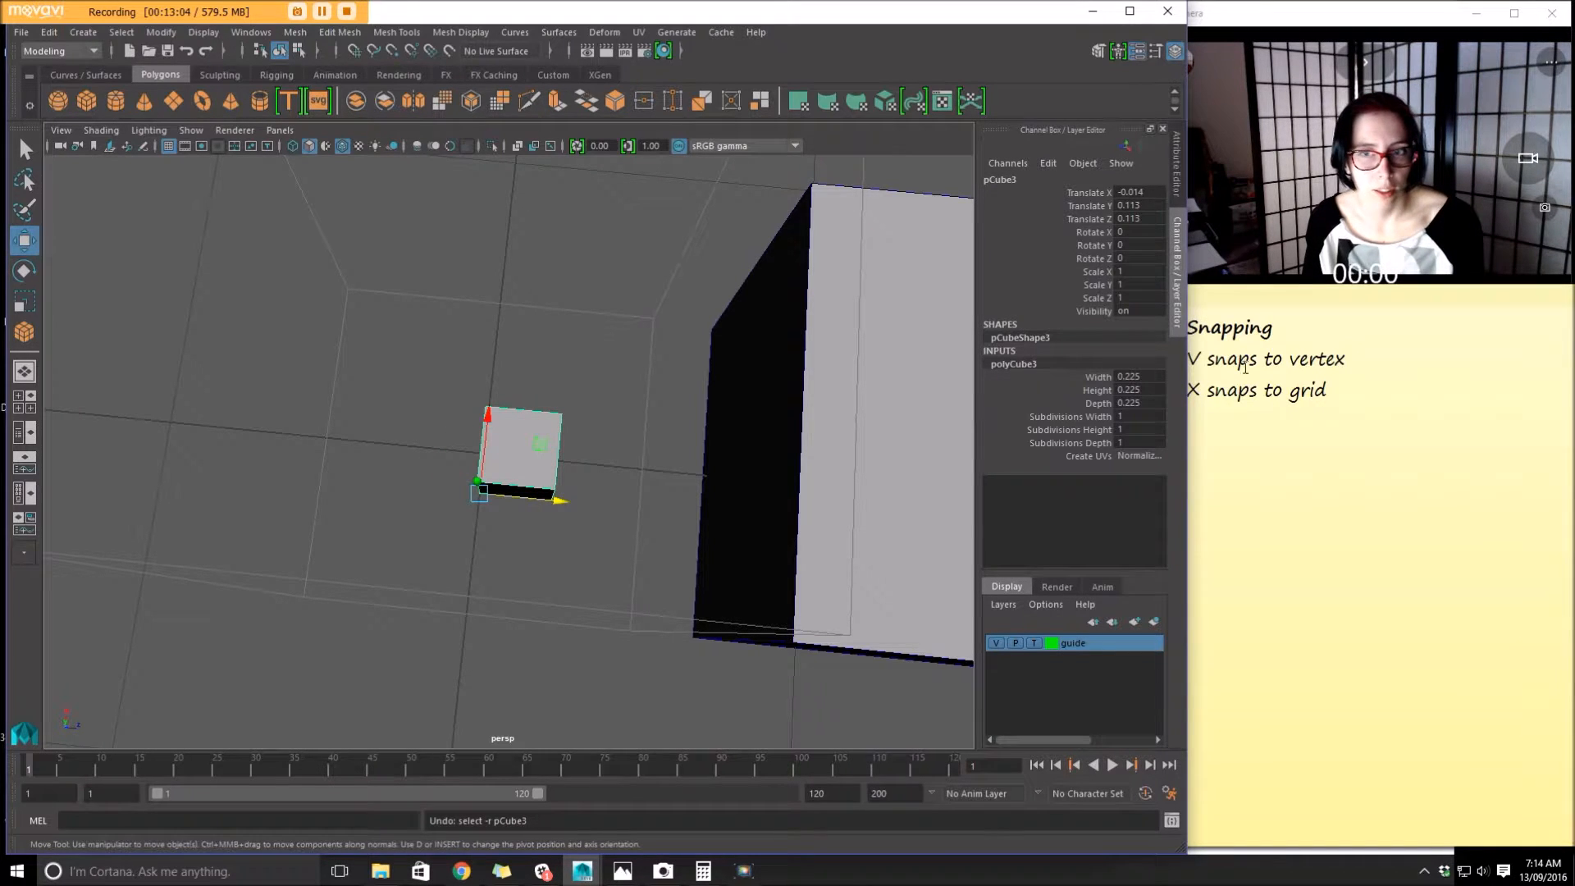
Set the small cube's subdivisions in width, height and depth to 2
left_click_drag(1136, 416, 1133, 441)
type("2")
key("Return")
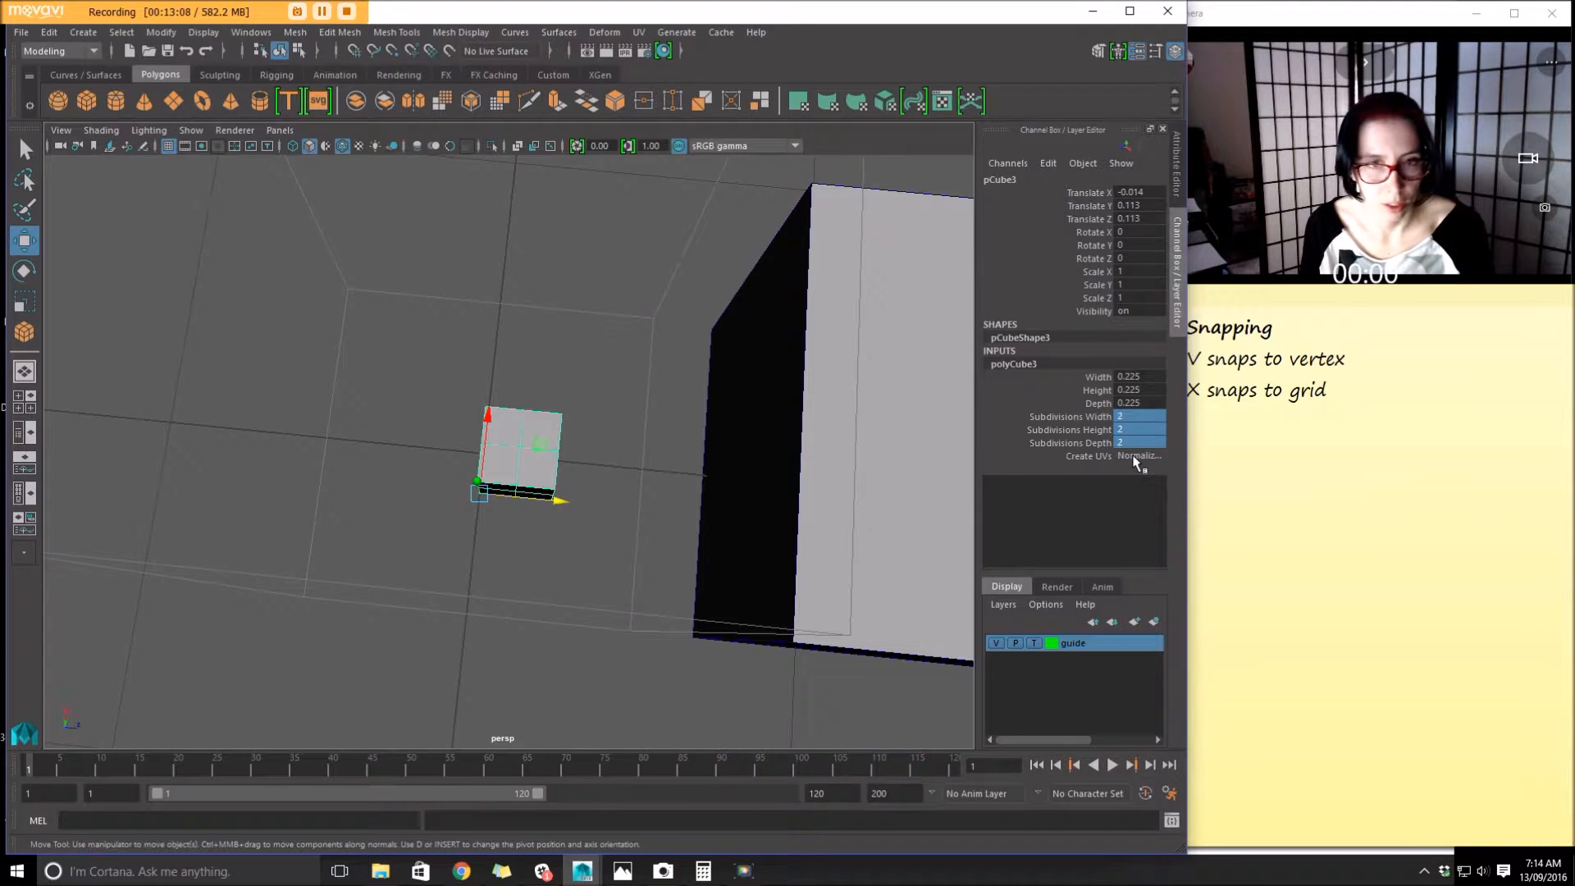
left_click_drag(443, 405, 621, 380, "alt")
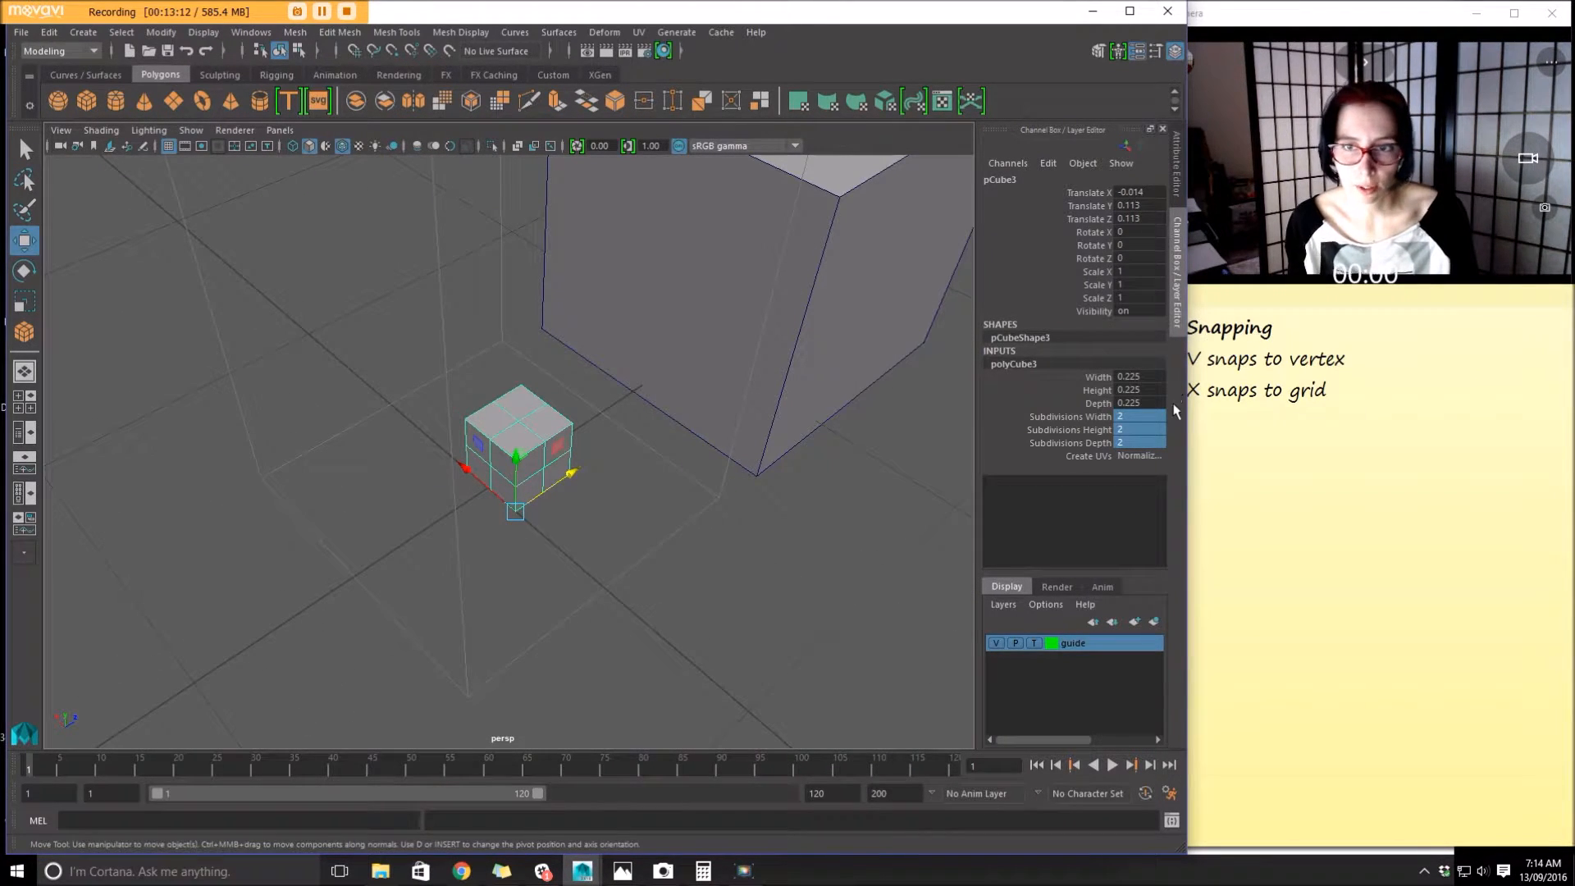
left_click_drag(434, 495, 365, 468, "alt")
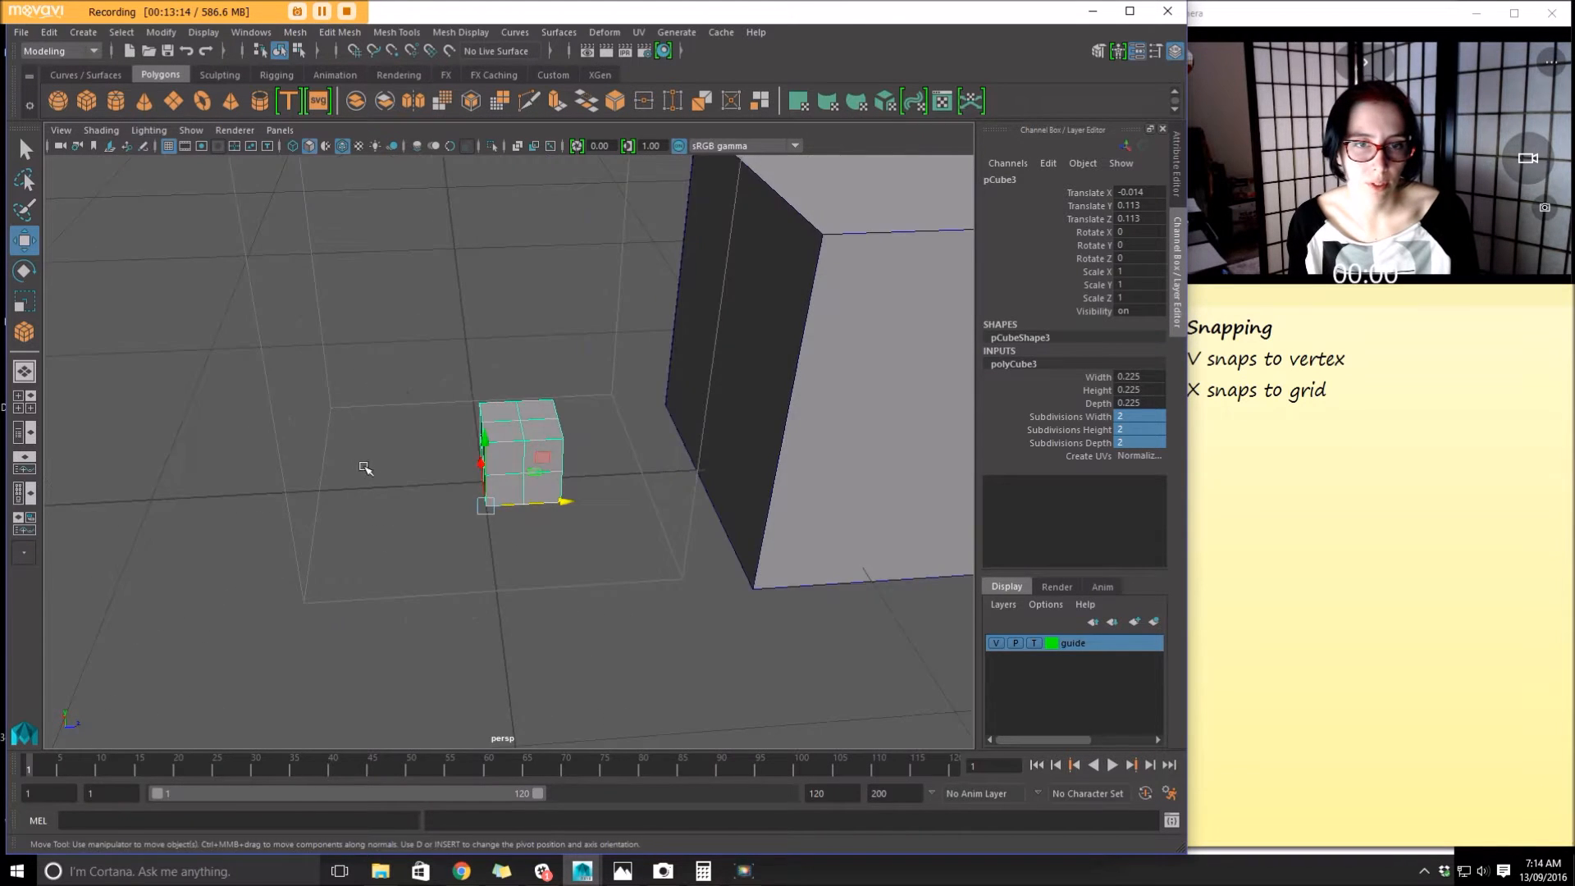
right_click_drag(365, 468, 810, 582, "alt")
left_click_drag(647, 522, 541, 476, "alt")
Try selecting single faces and a vertex on the underside of the subdivided cube, and return to object mode
right_click_drag(611, 394, 605, 438)
left_click(574, 406)
left_click_drag(461, 403, 461, 464, "alt")
left_click(495, 460)
left_click(501, 525)
right_click_drag(587, 397, 509, 398)
left_click(533, 376)
left_click_drag(591, 520, 581, 481, "alt")
right_click_drag(582, 397, 643, 371)
left_click_drag(541, 525, 458, 537, "alt")
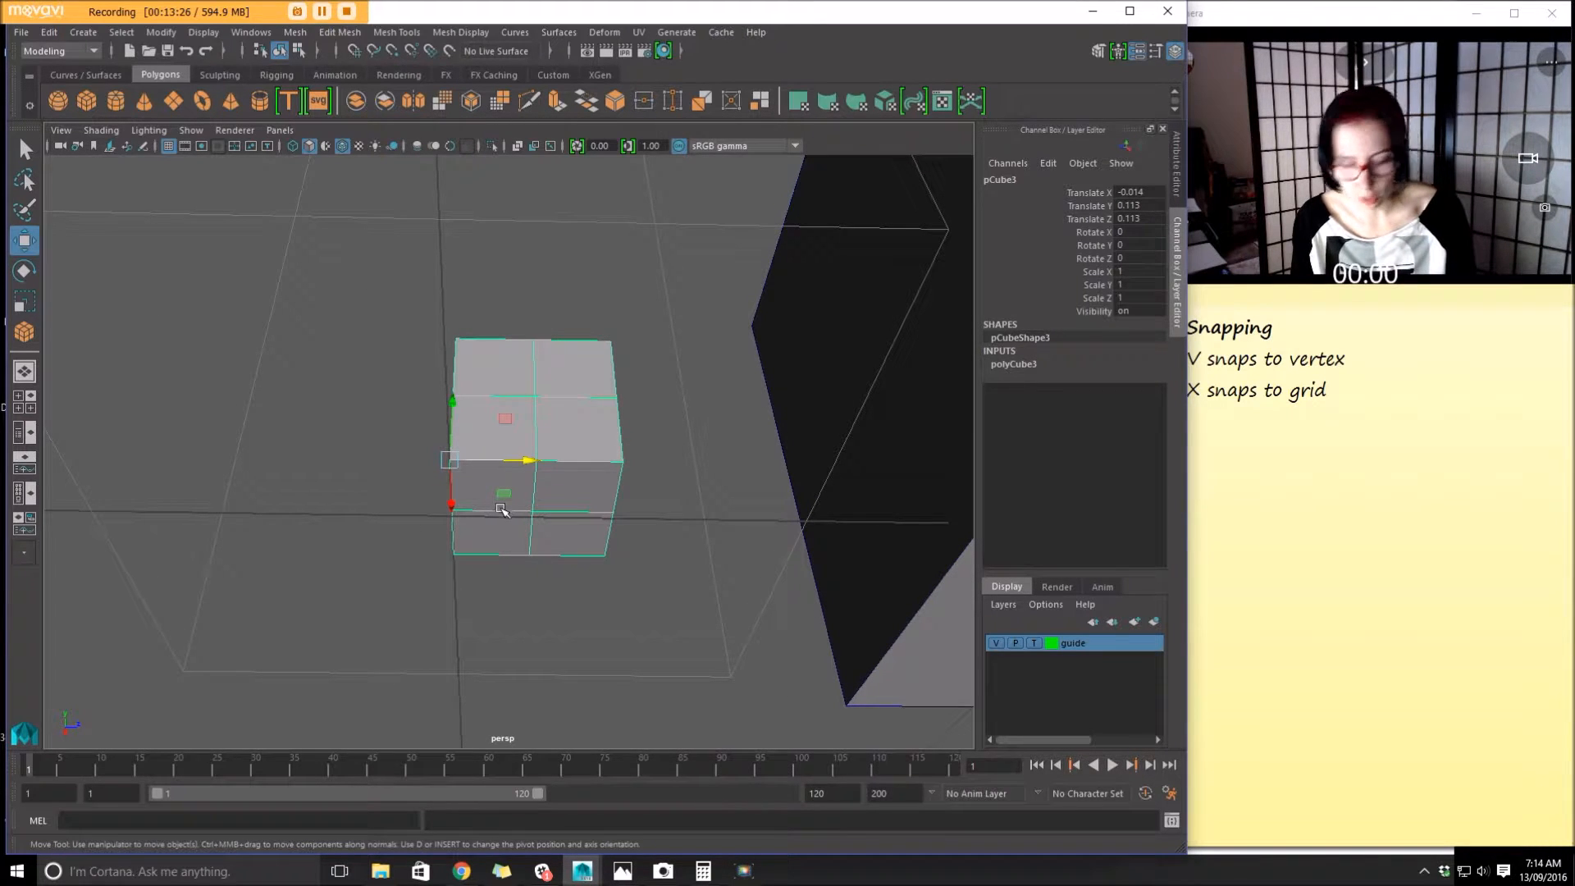
Snap the cube's pivot to the middle vertex of its bottom face, and snap the cube onto the grid origin
key("d")
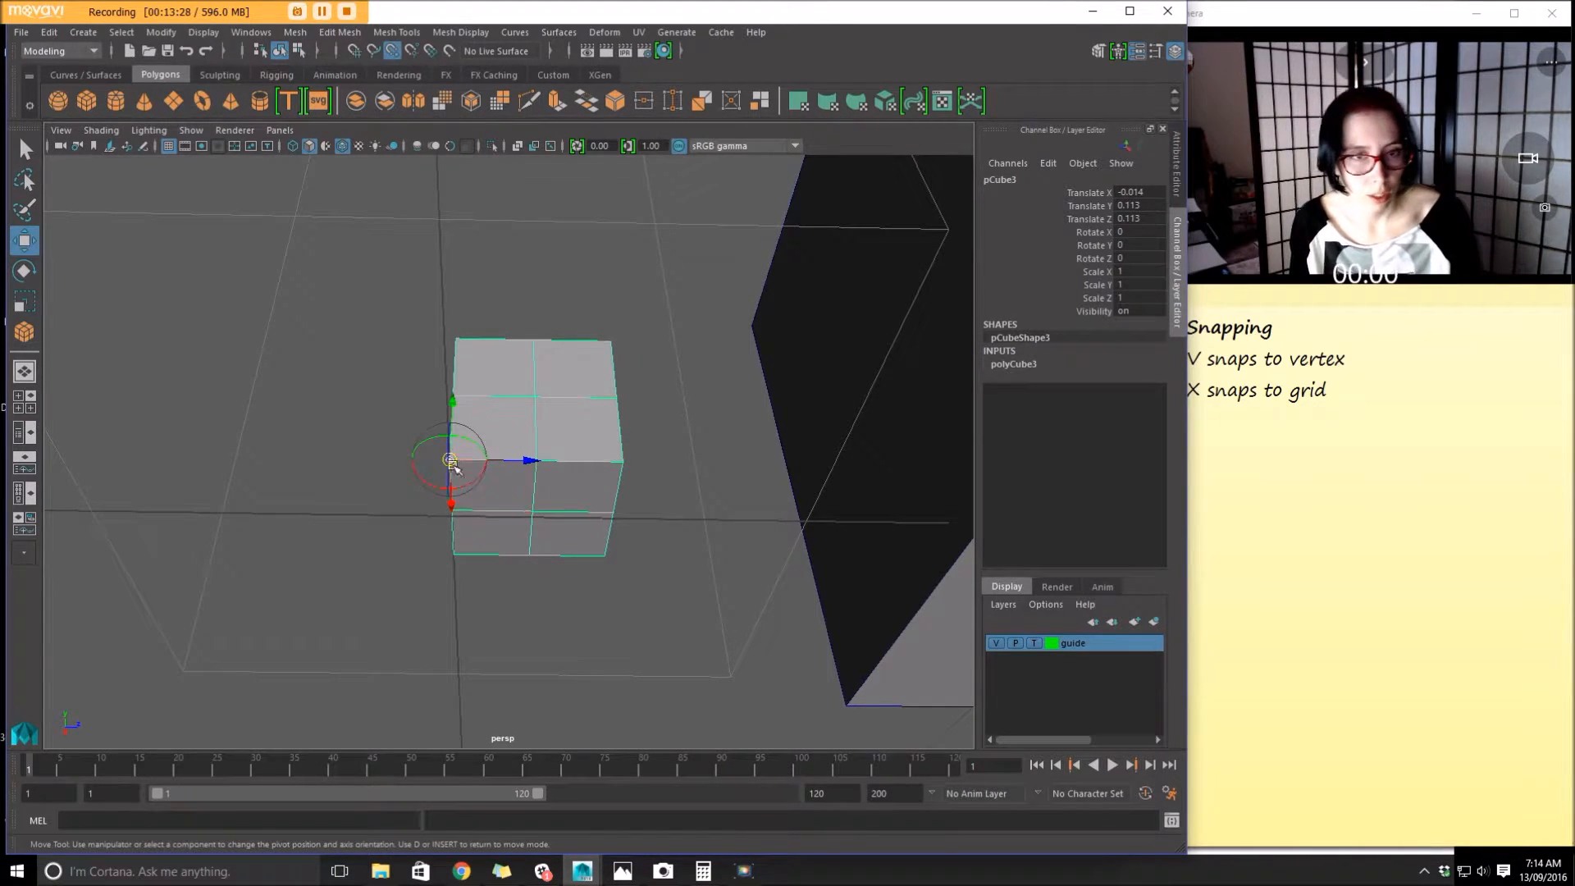
left_click_drag(454, 461, 532, 512)
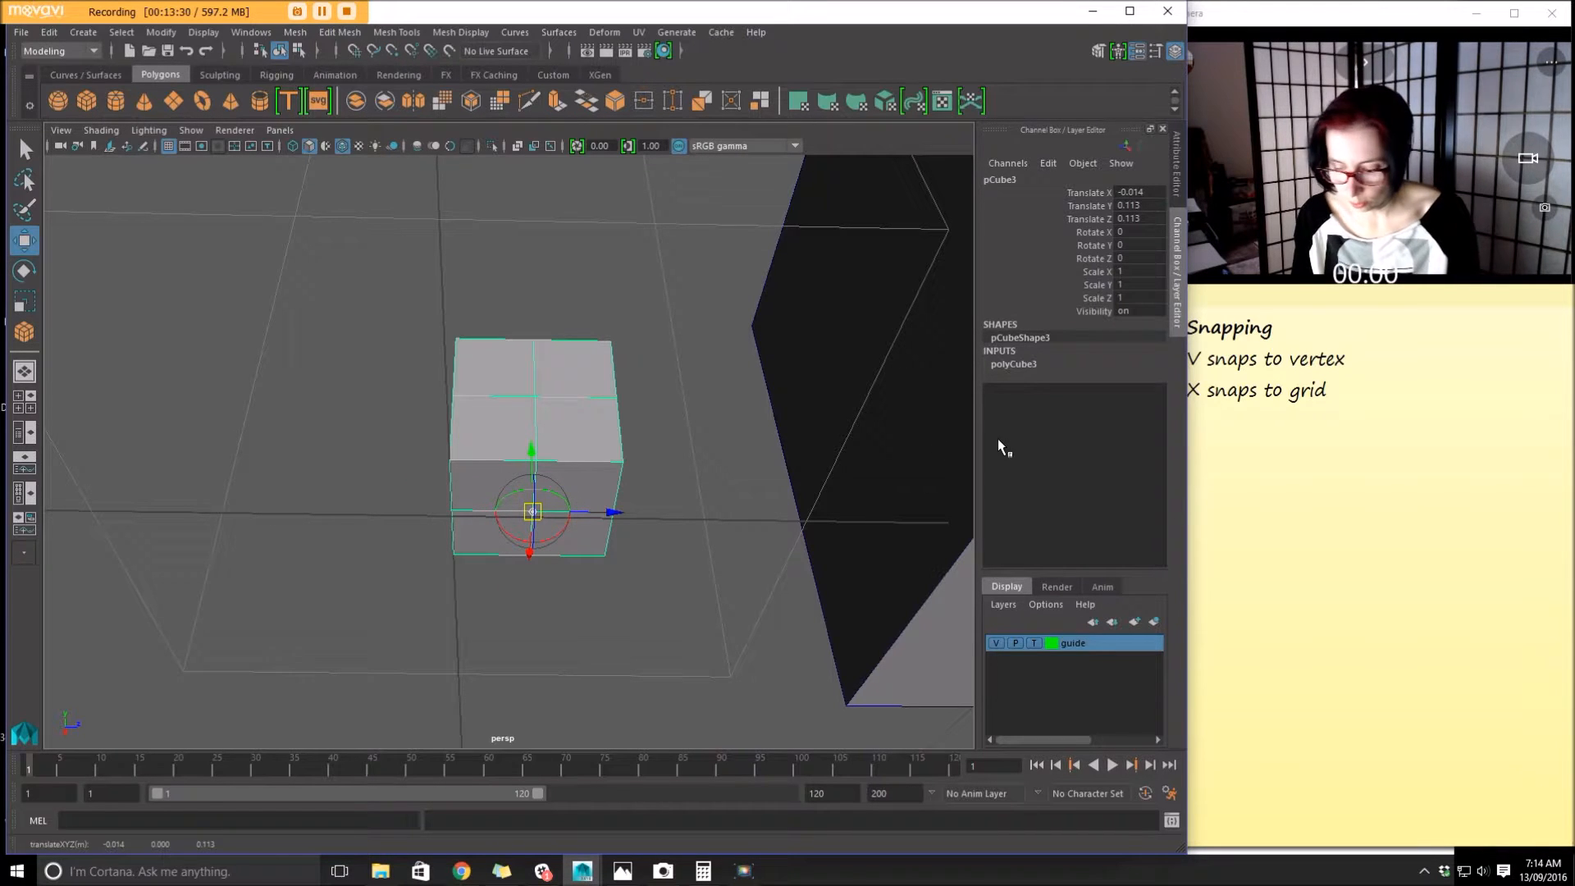
key("d")
key("x")
left_click_drag(533, 513, 459, 517)
left_click_drag(606, 310, 392, 414, "alt")
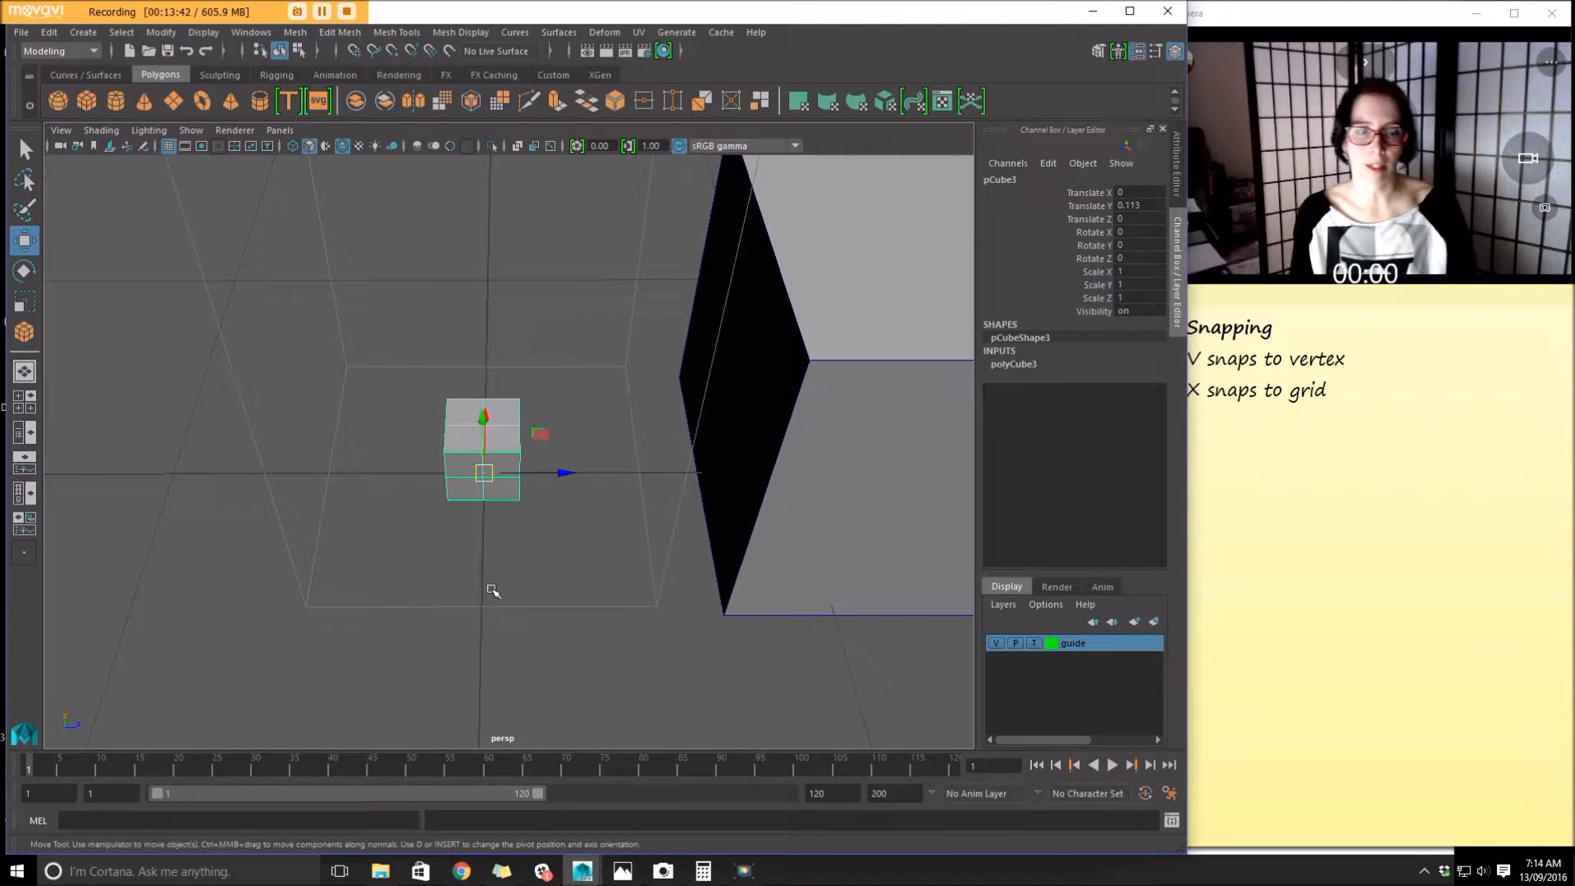
scroll(559, 559, "up", 1)
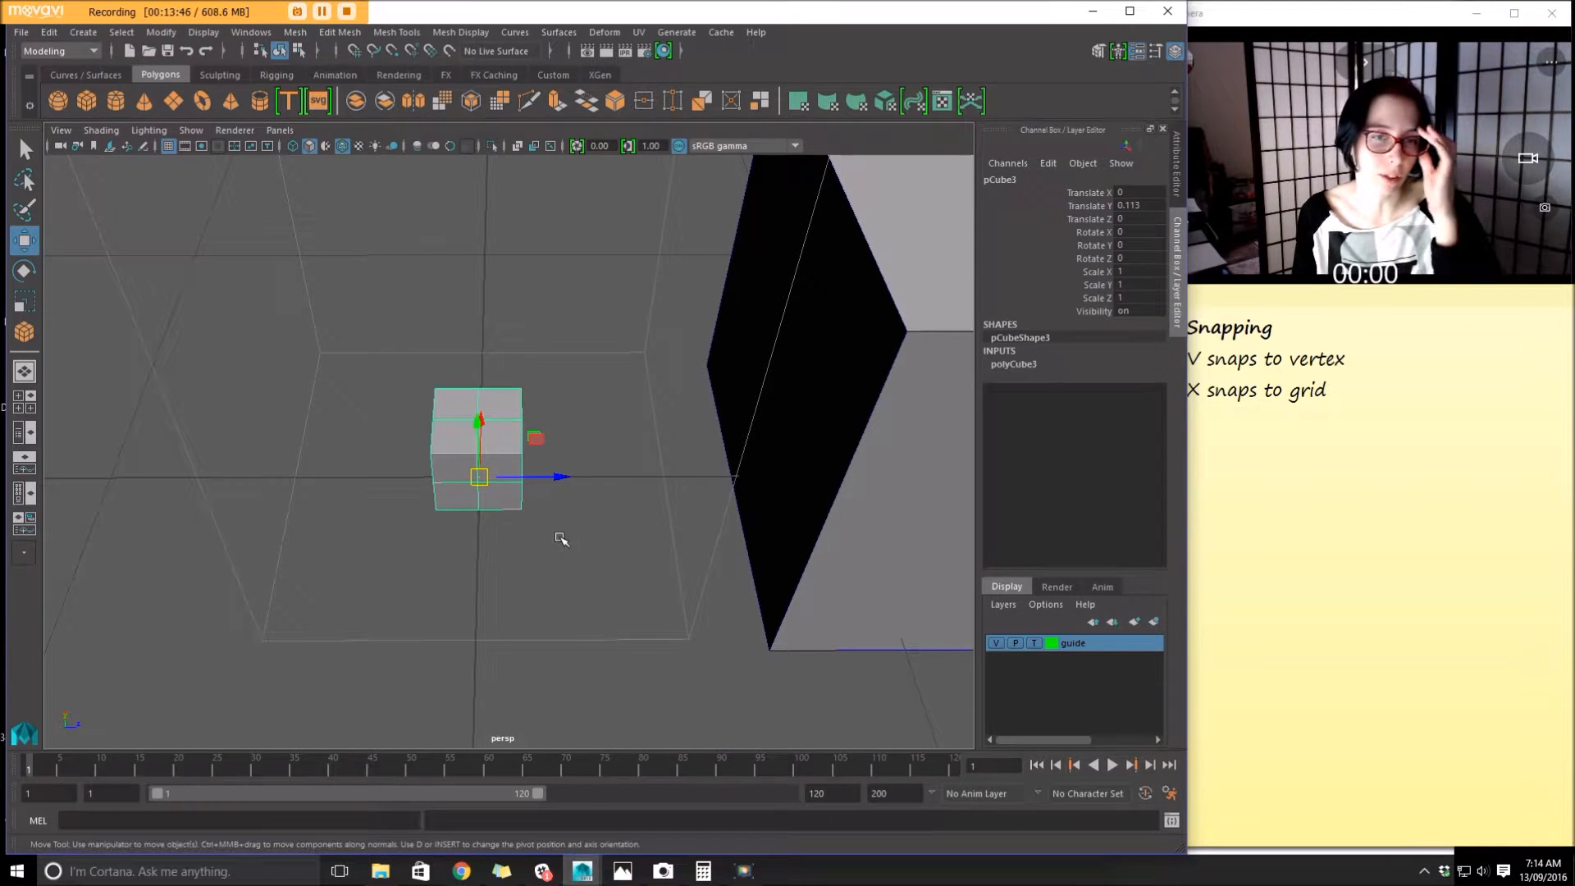
mouse_move(563, 503)
left_mouse_down("alt")
mouse_move(517, 534)
mouse_move(527, 598)
mouse_move(579, 552)
mouse_move(495, 500)
mouse_move(555, 482)
left_mouse_up("alt")
right_click_drag(556, 481, 431, 525, "alt")
left_click_drag(431, 525, 426, 369, "alt")
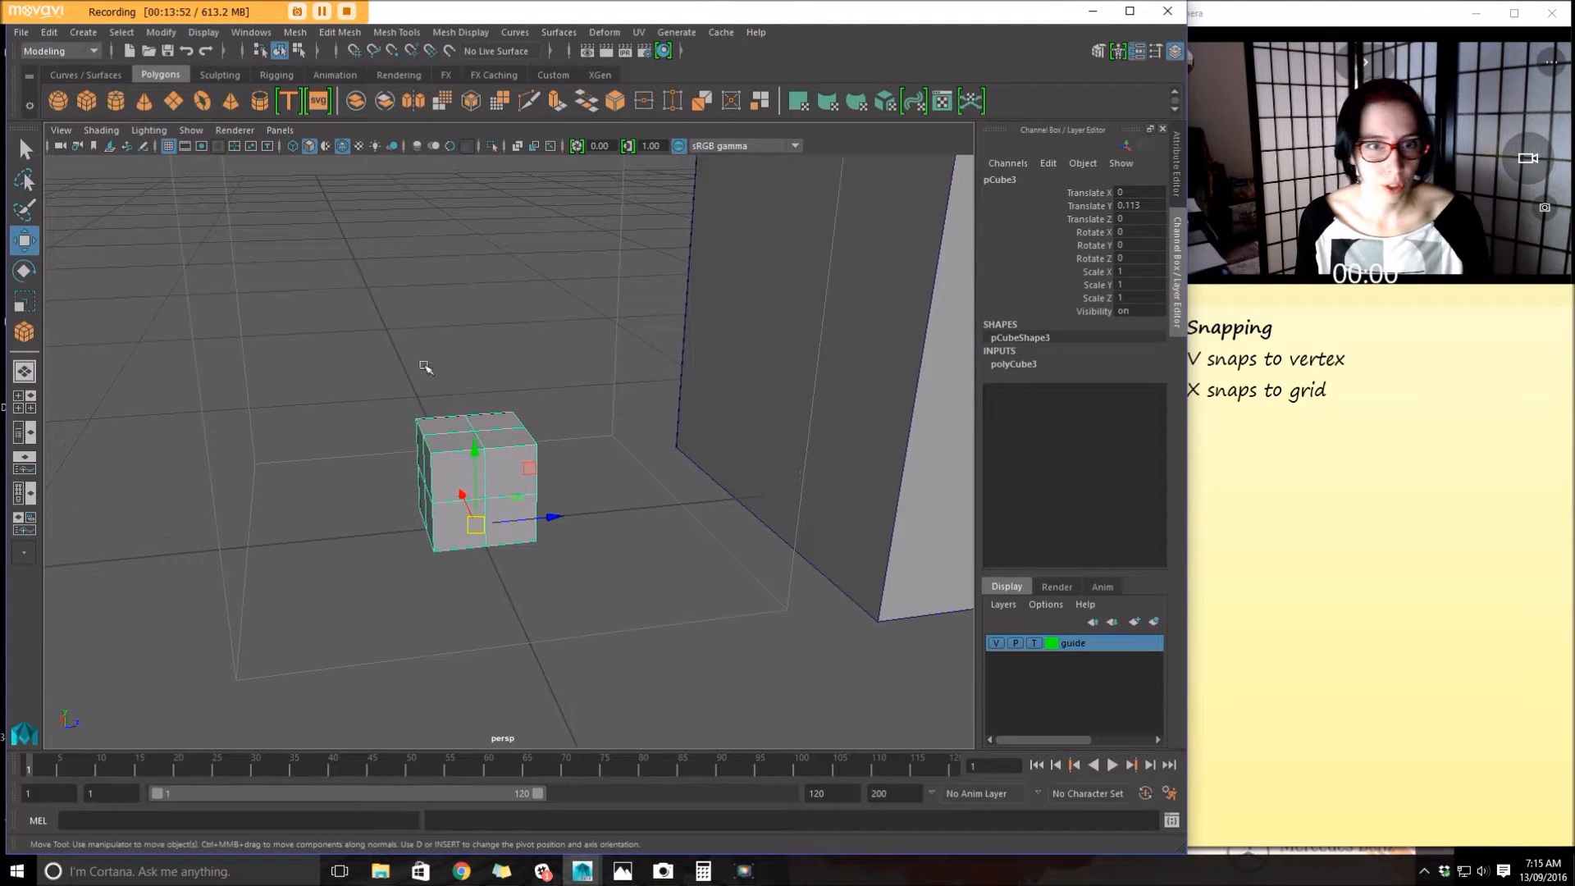
left_click(50, 32)
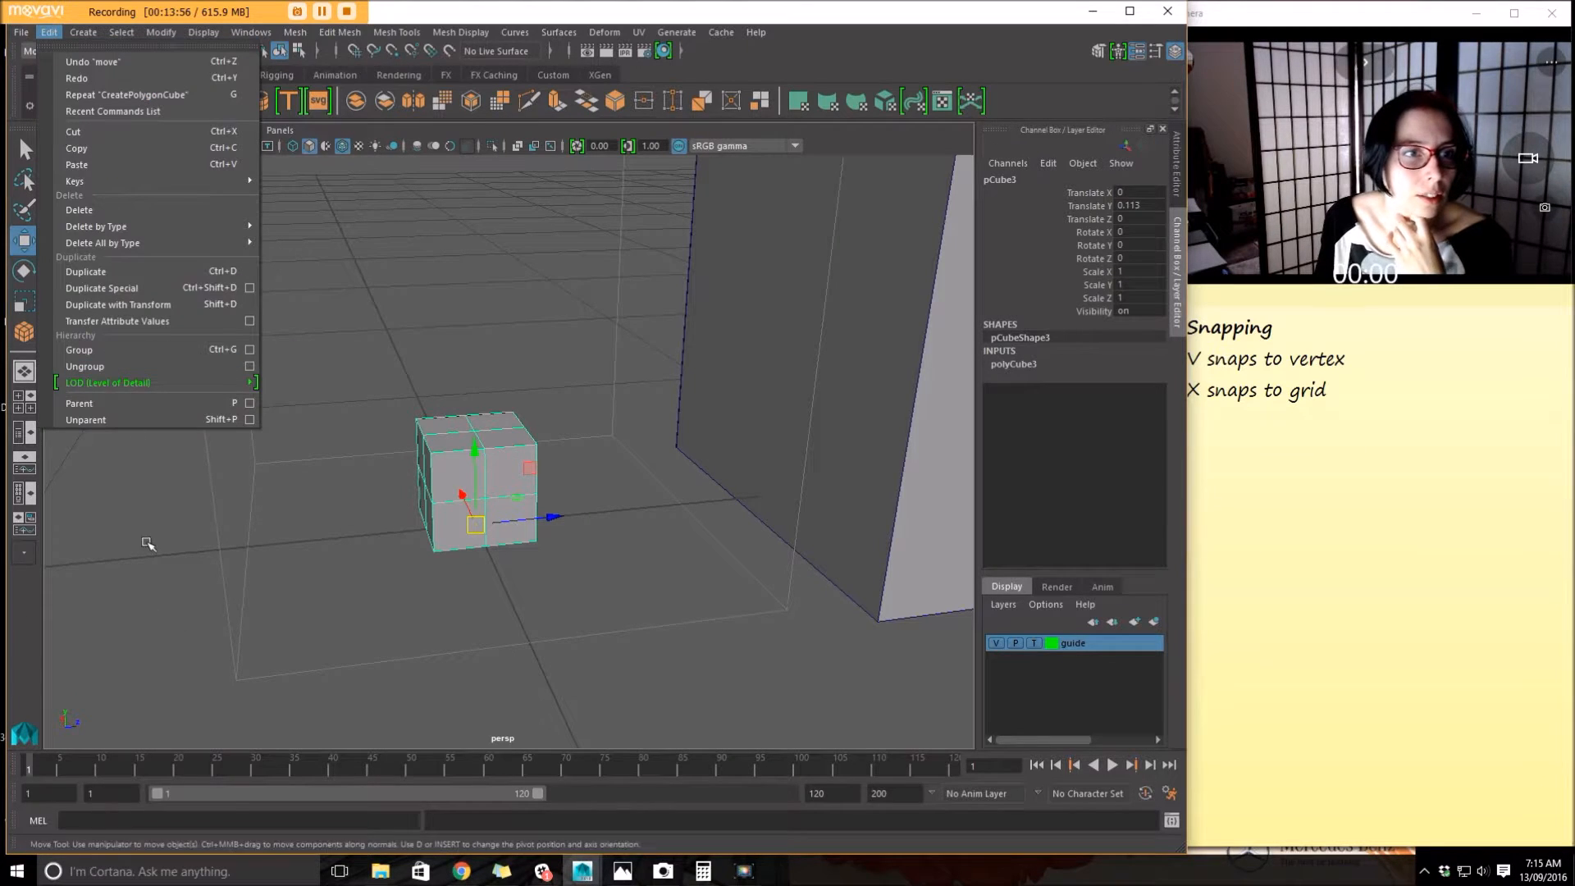
left_click(49, 33)
scroll(544, 484, "down", 5)
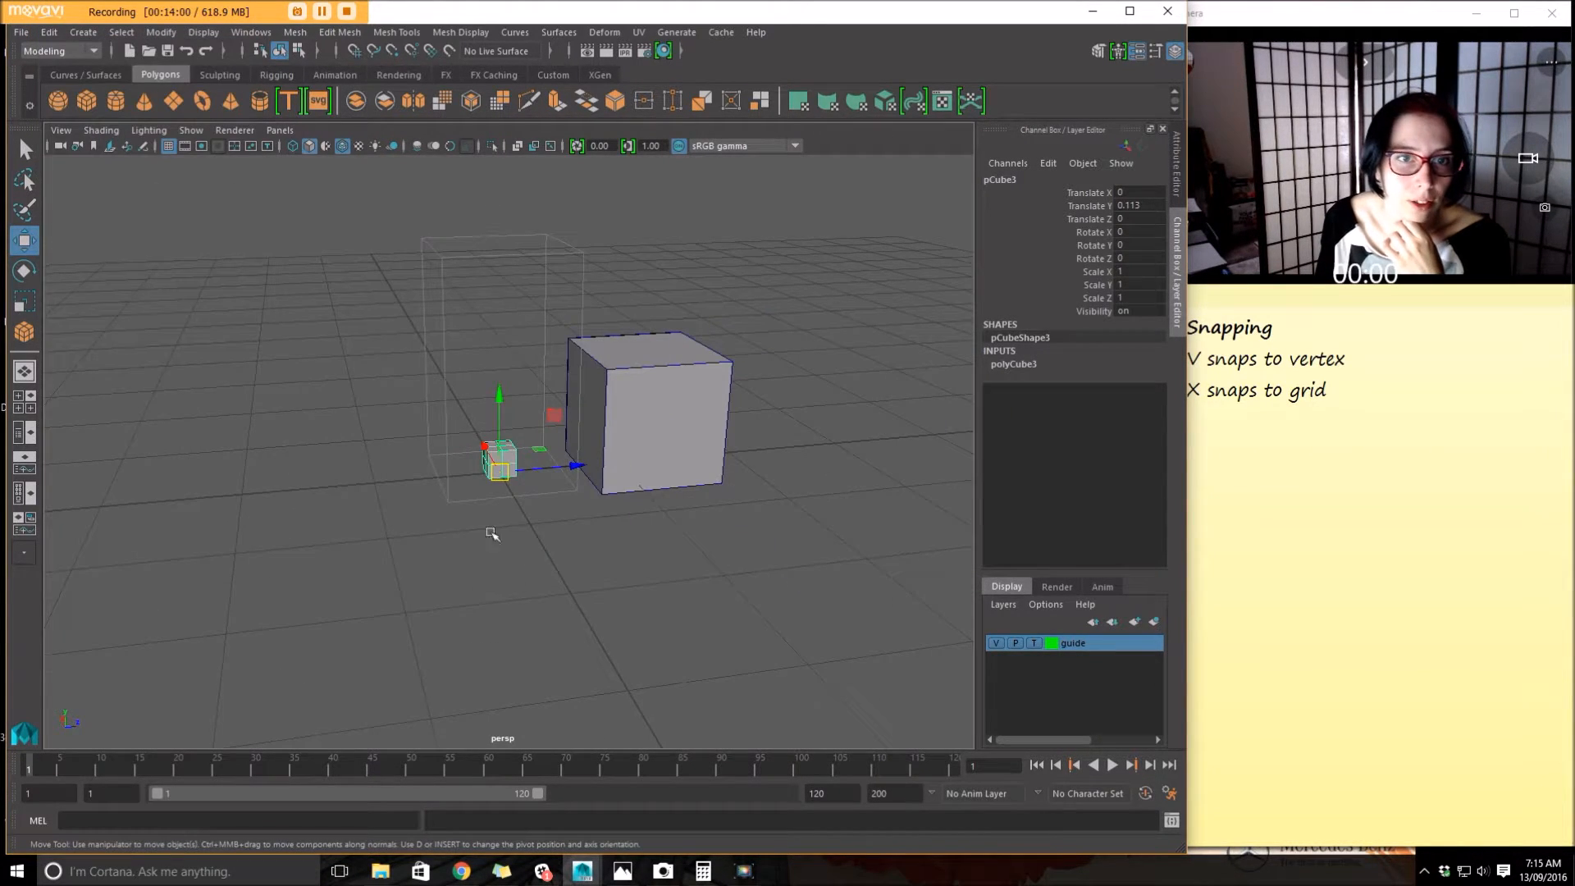
scroll(499, 410, "up", 4)
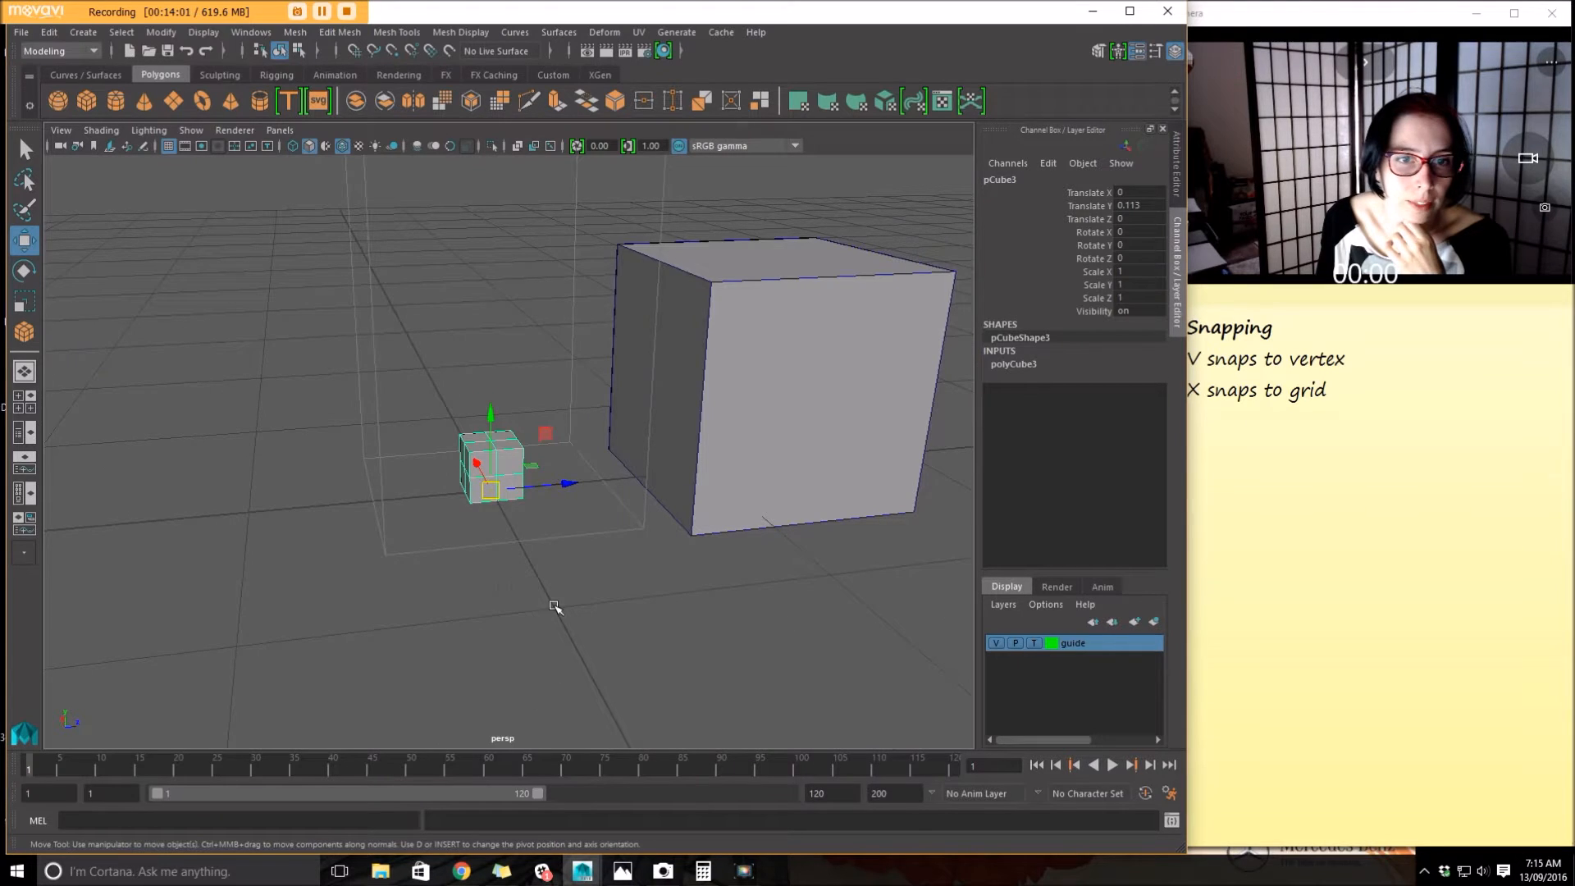
scroll(638, 562, "up", 2)
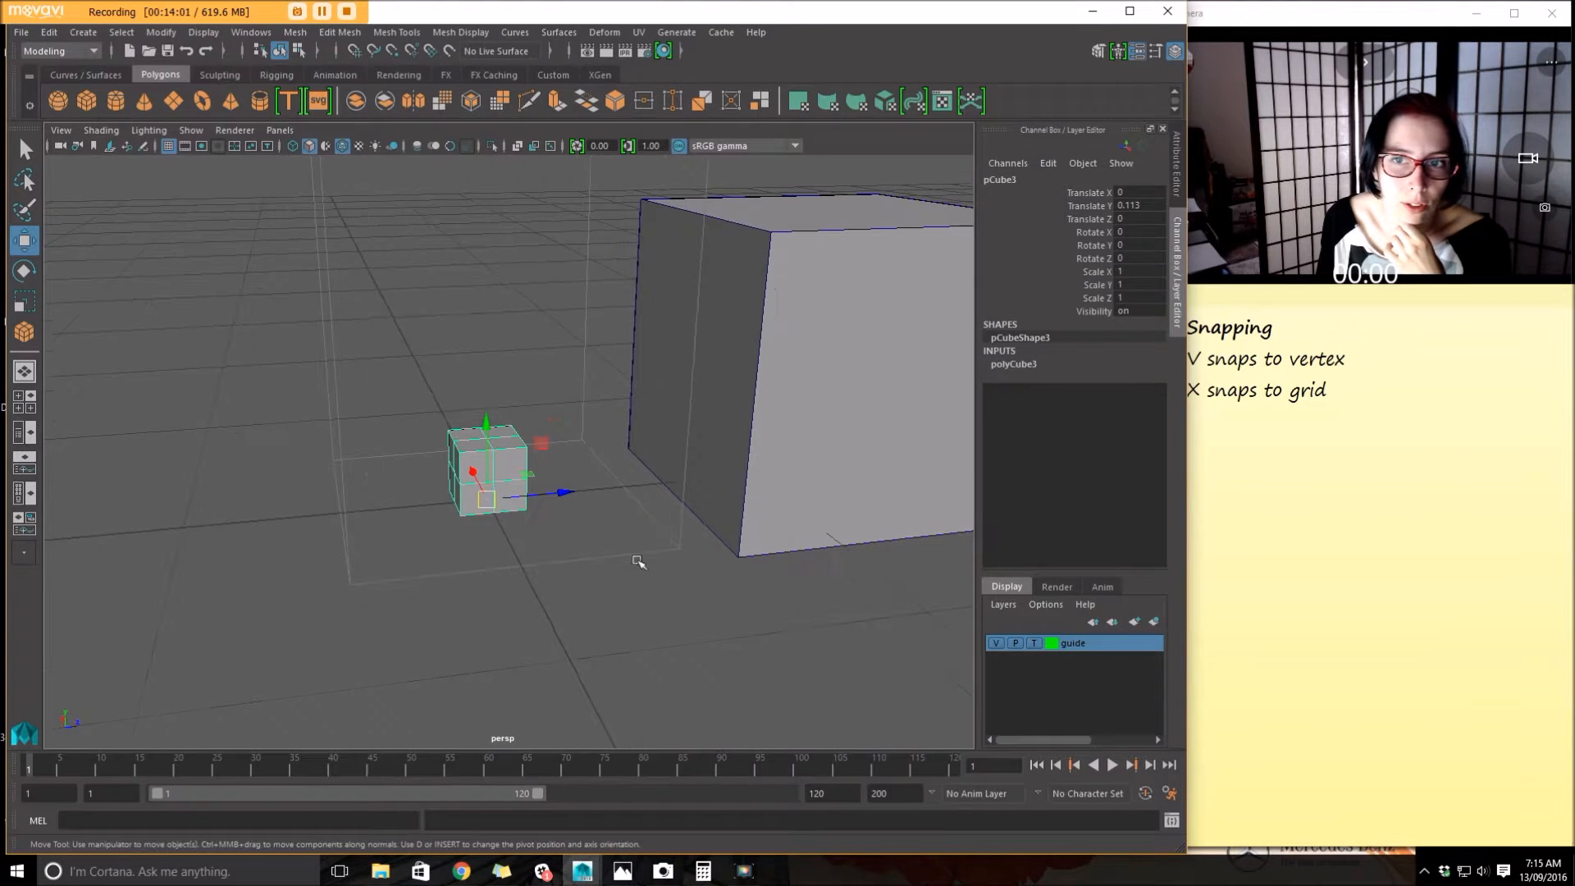
Set the small cube's subdivisions in width, height and depth to 1
left_click(1017, 365)
left_click_drag(1130, 417, 1137, 444)
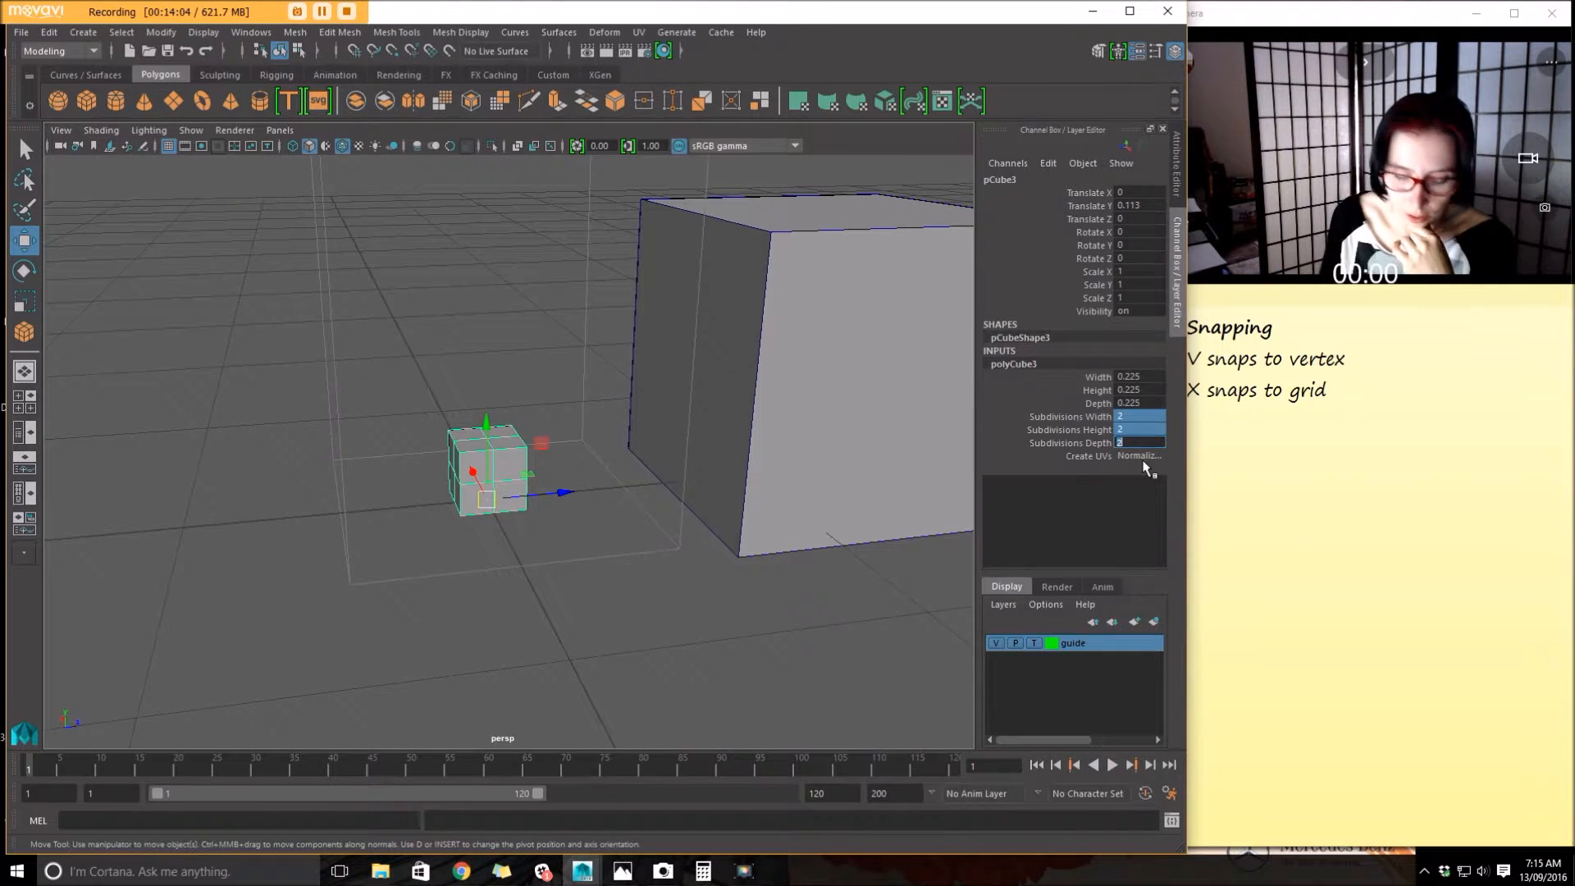
type("1")
key("Return")
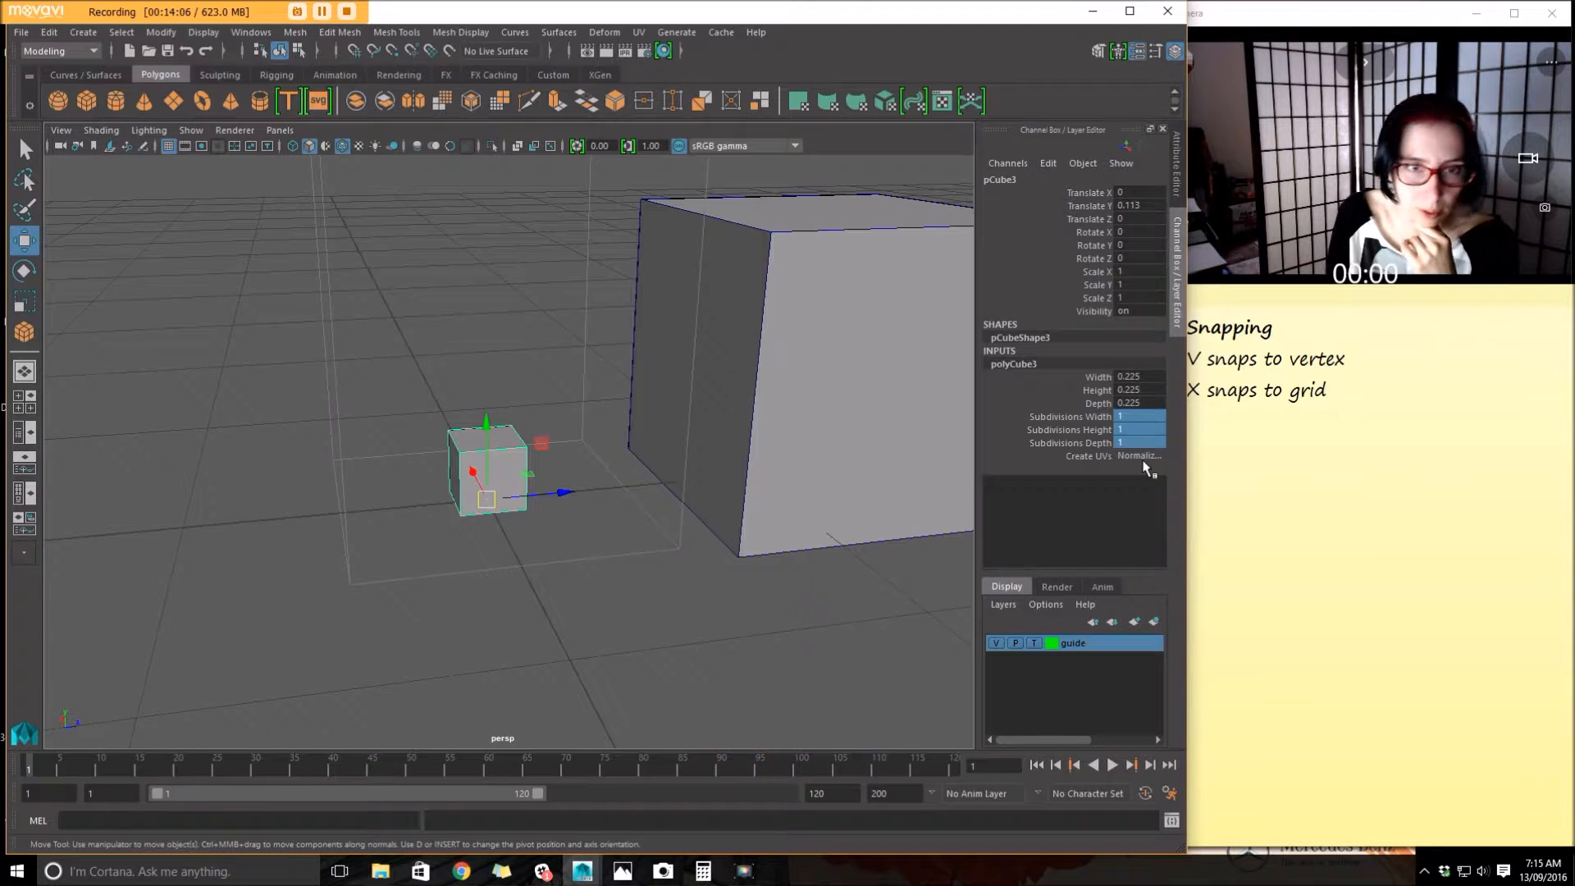
Try duplicating the small cube and stacking the copies above it, and delete the copies
left_click(513, 439)
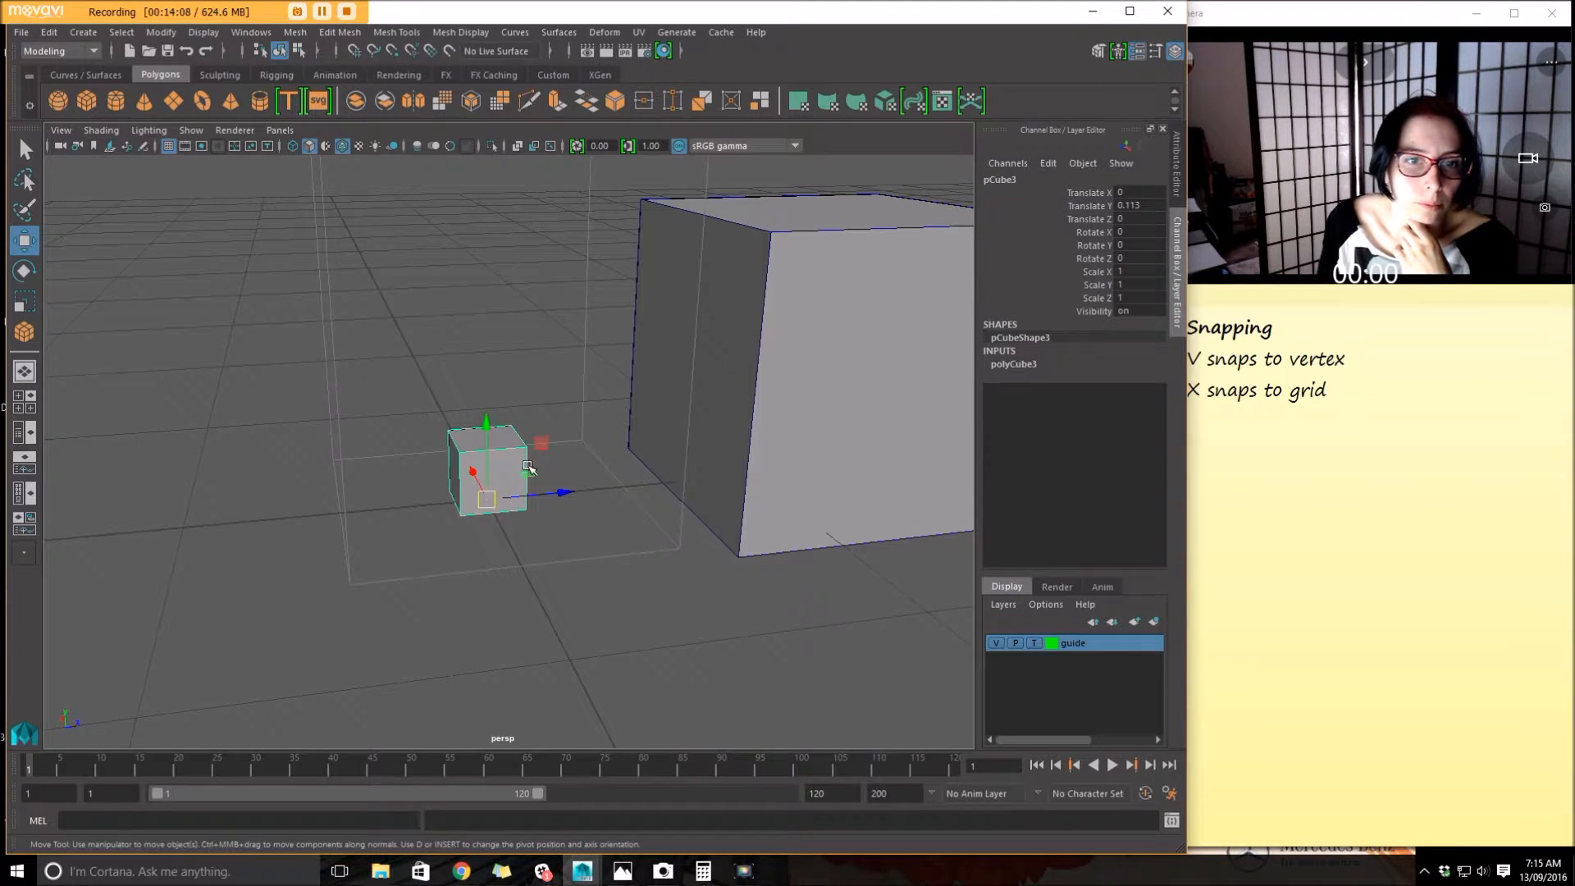
left_click(215, 32)
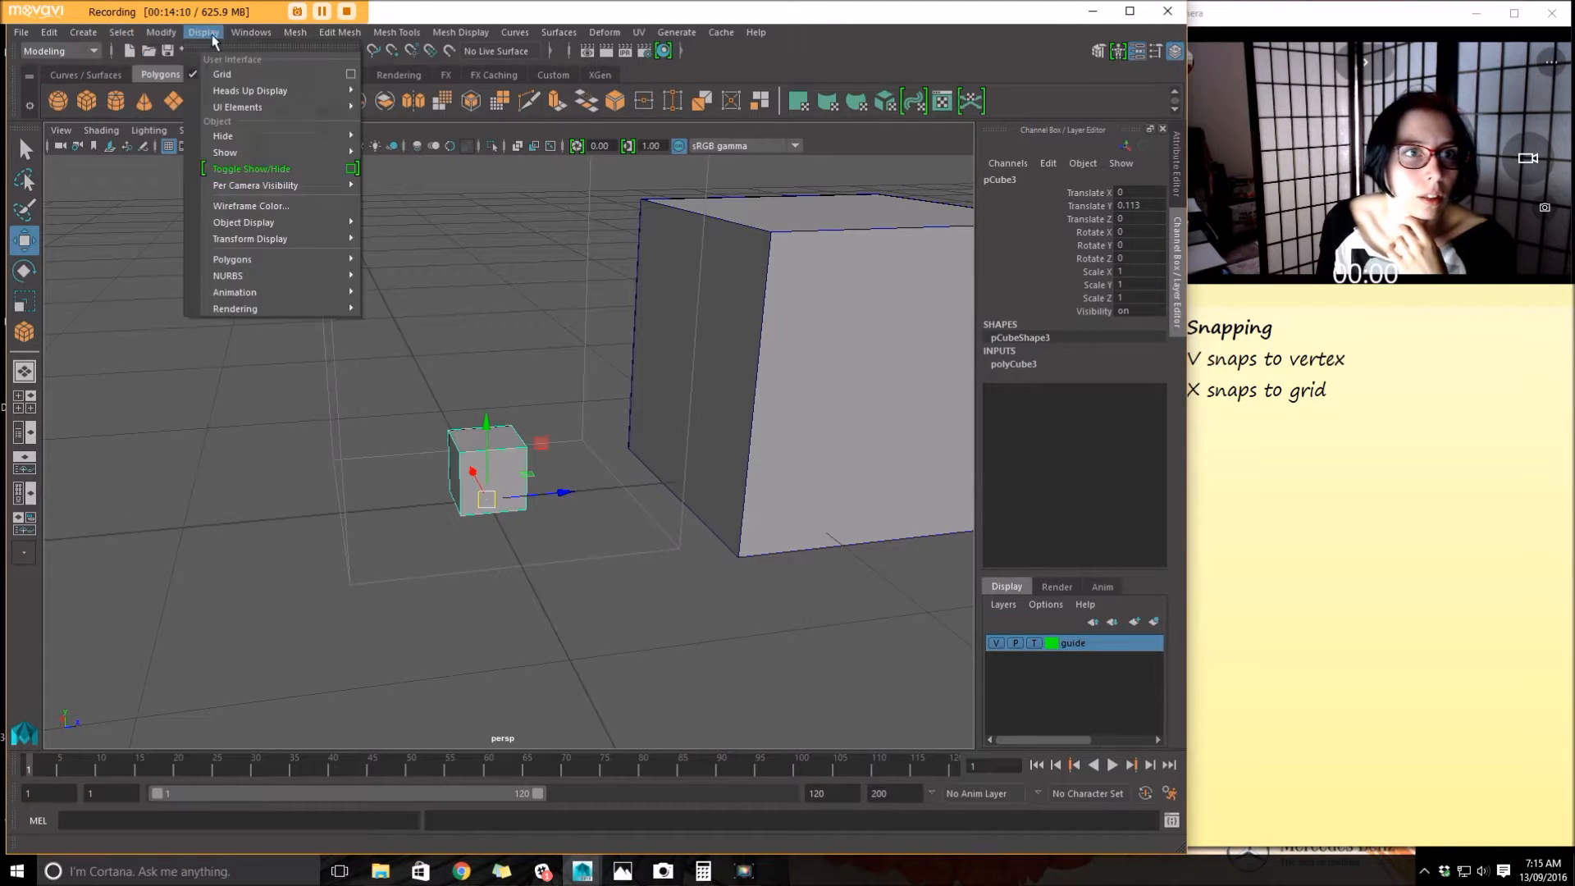
mouse_move(49, 34)
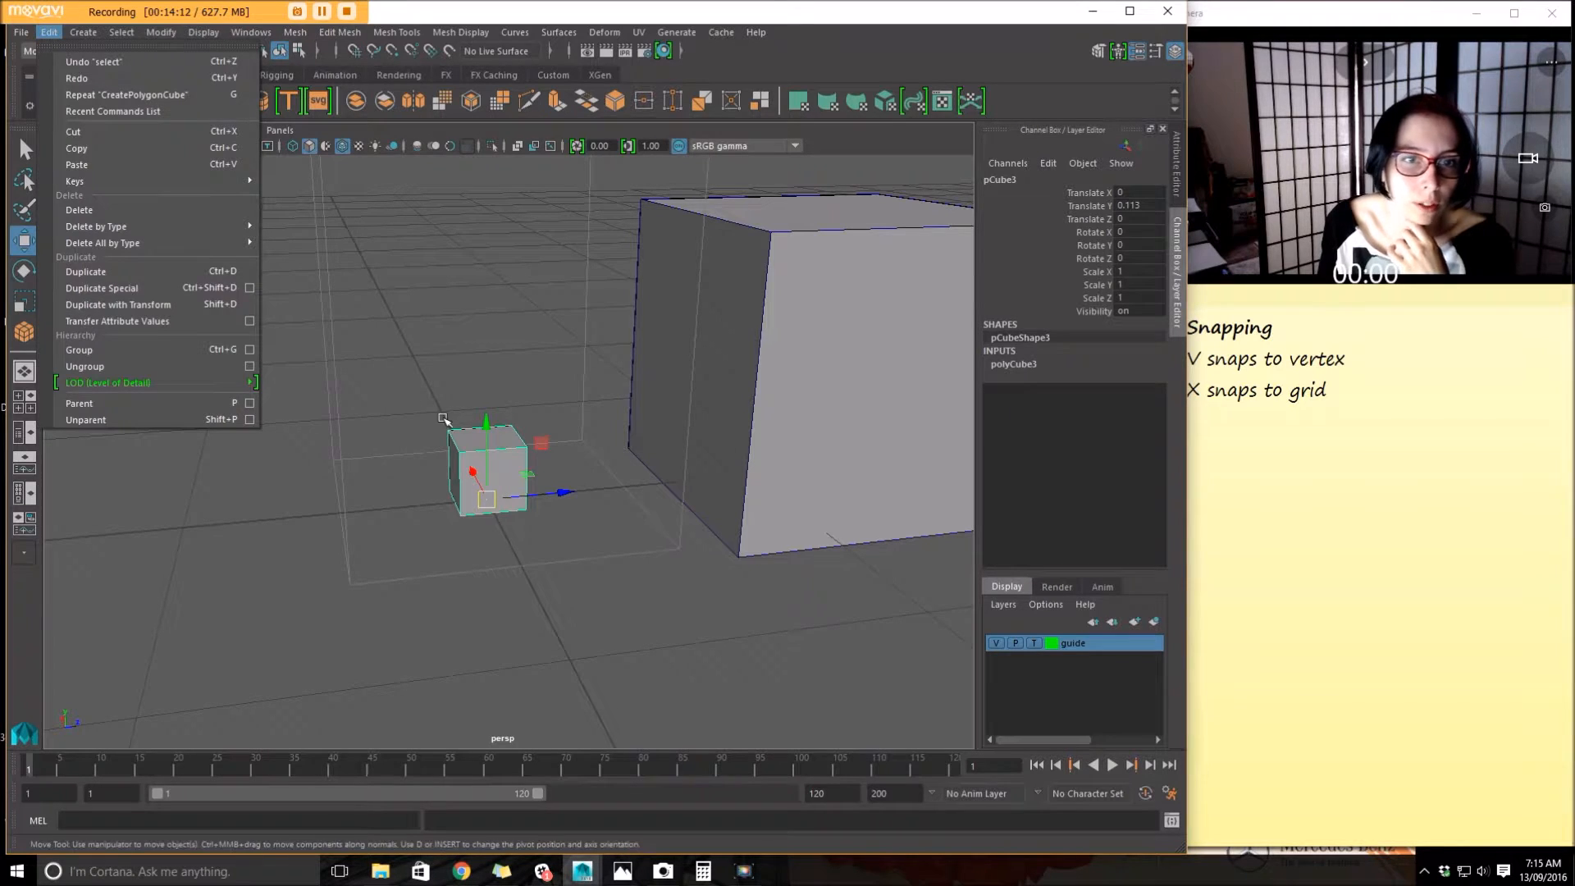
left_click(476, 441)
key("ctrl+d")
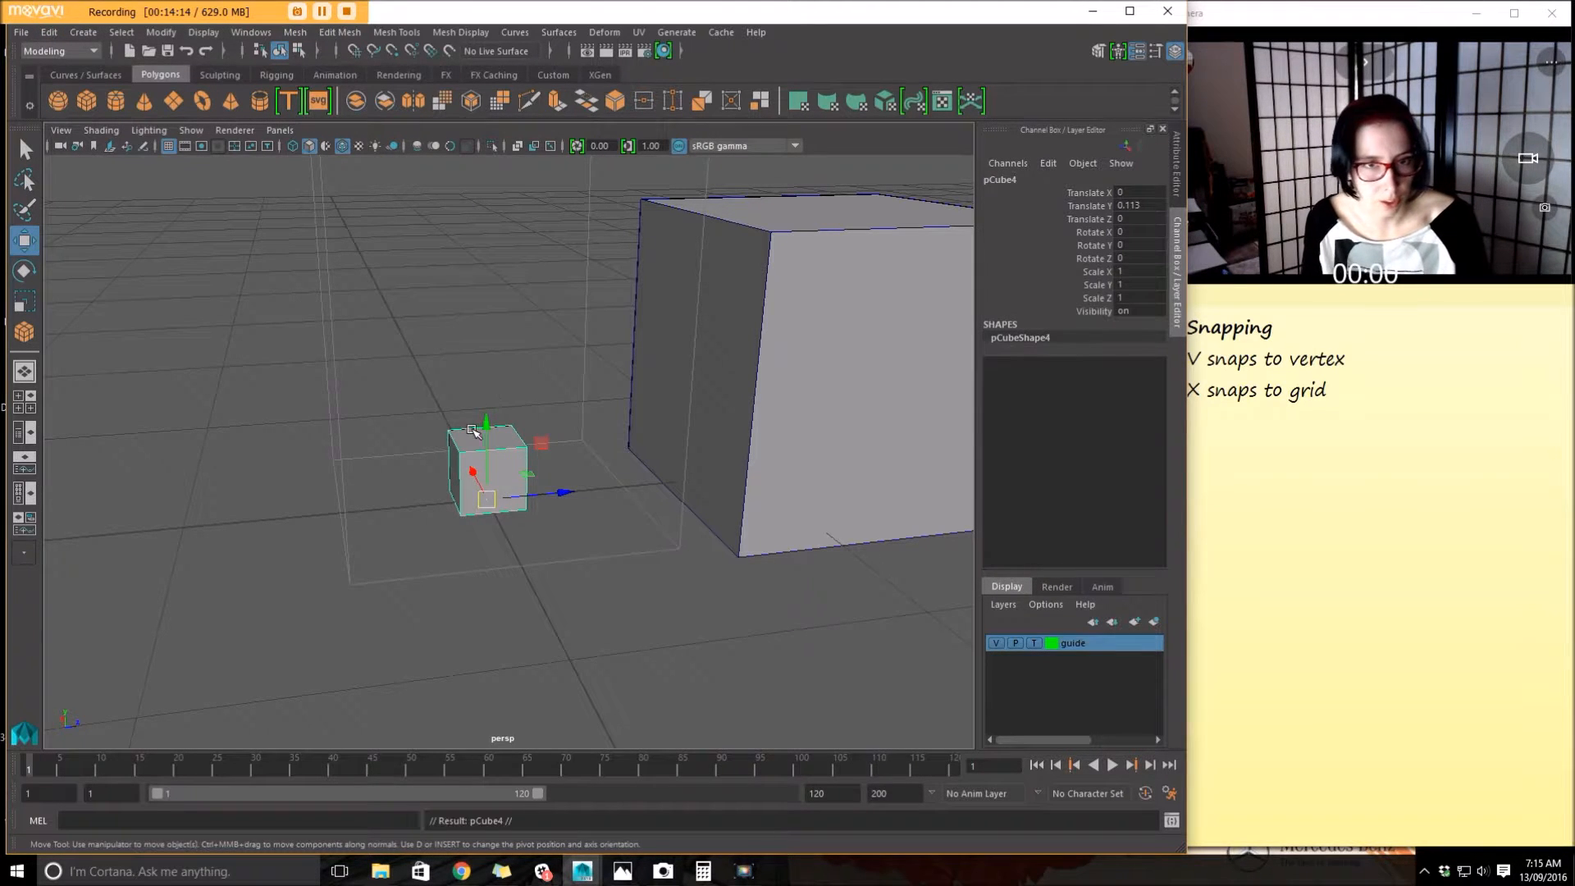
left_click_drag(485, 425, 484, 285)
key("ctrl+d")
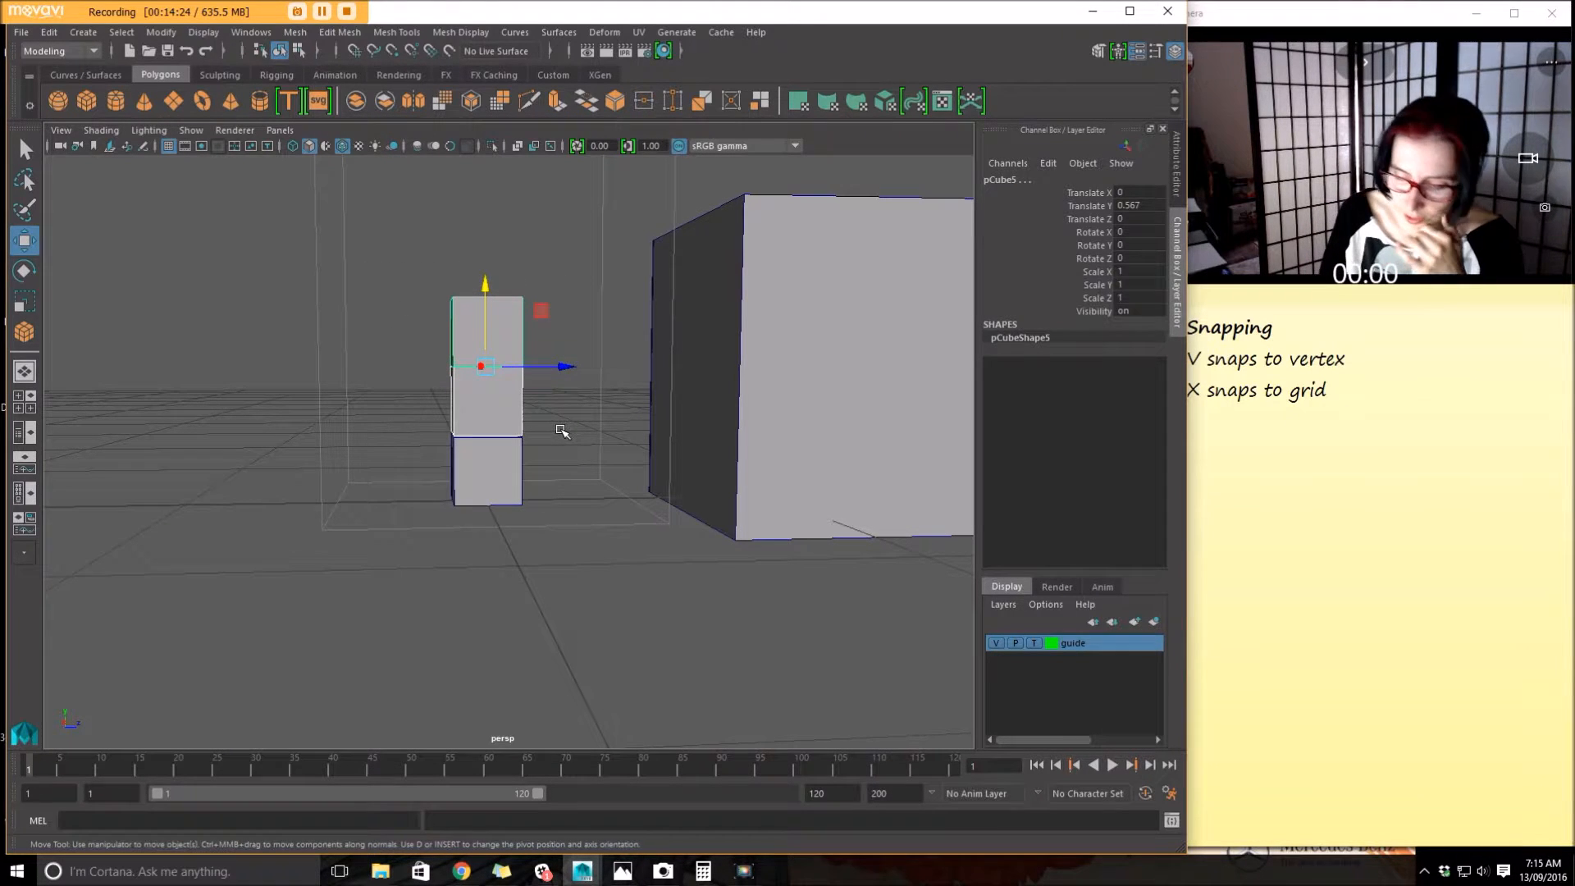
key("Delete")
Select the small base cube, open the Duplicate Special options and reset them to their defaults
left_click(493, 436)
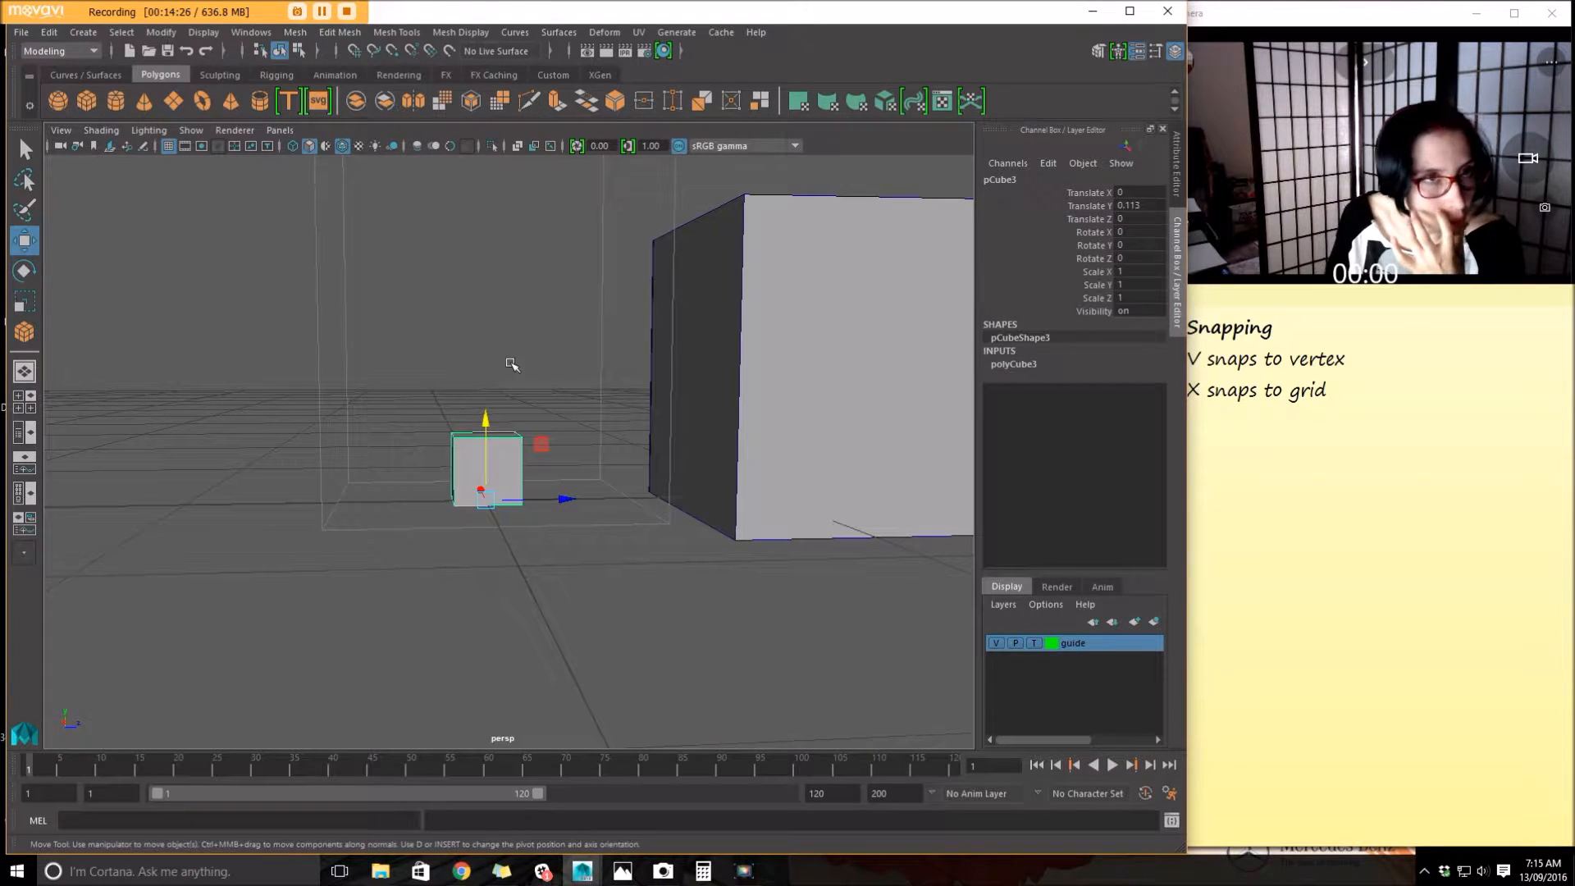
left_click(48, 34)
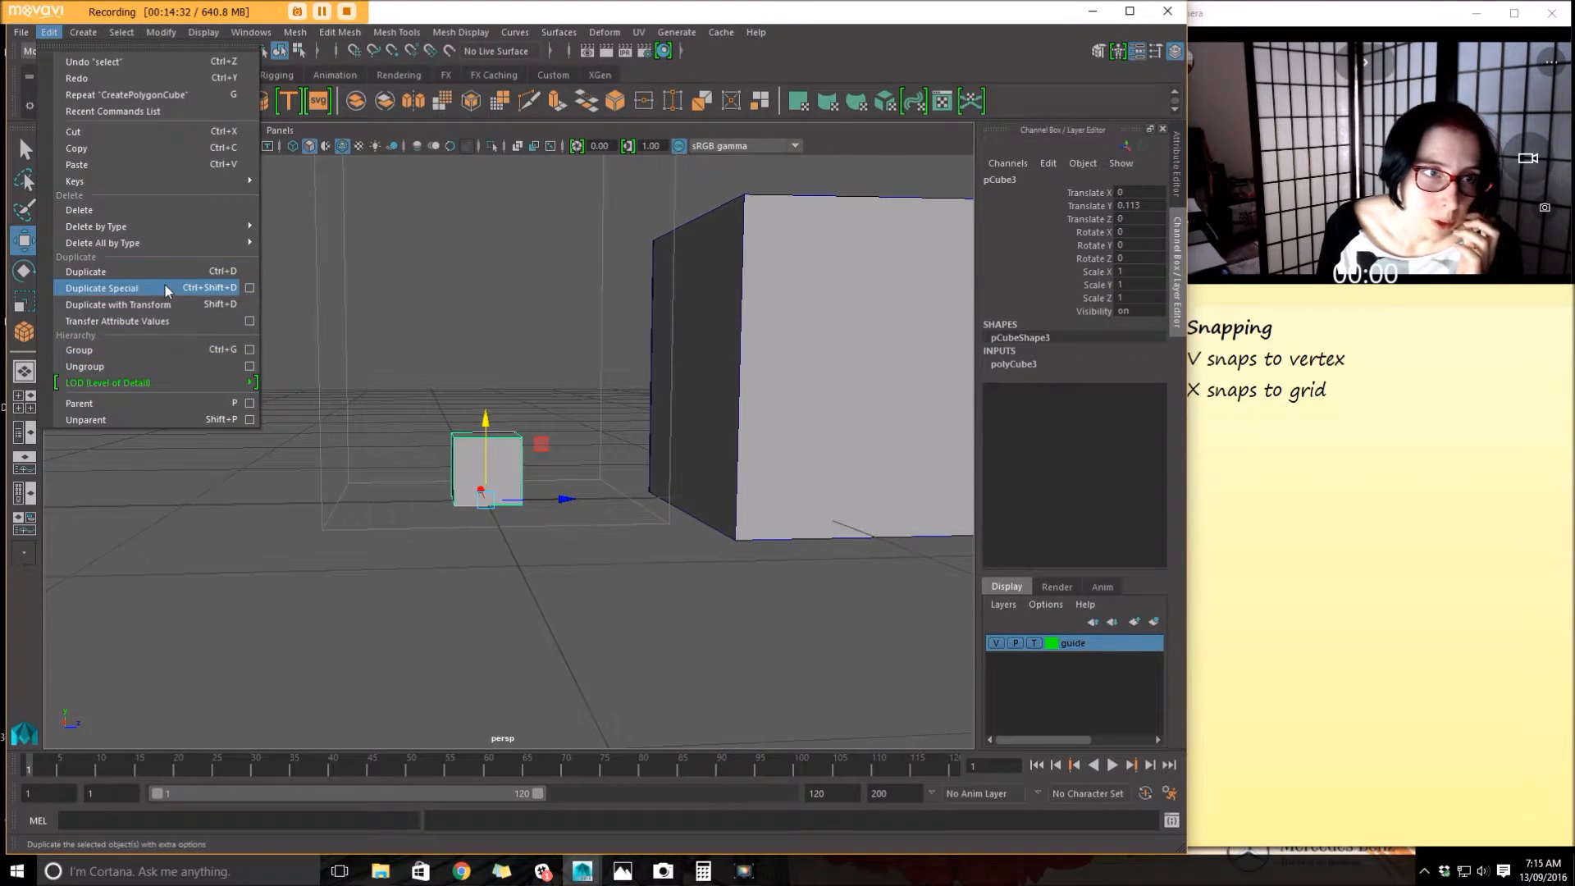
left_click(250, 288)
left_click_drag(1131, 304, 655, 290)
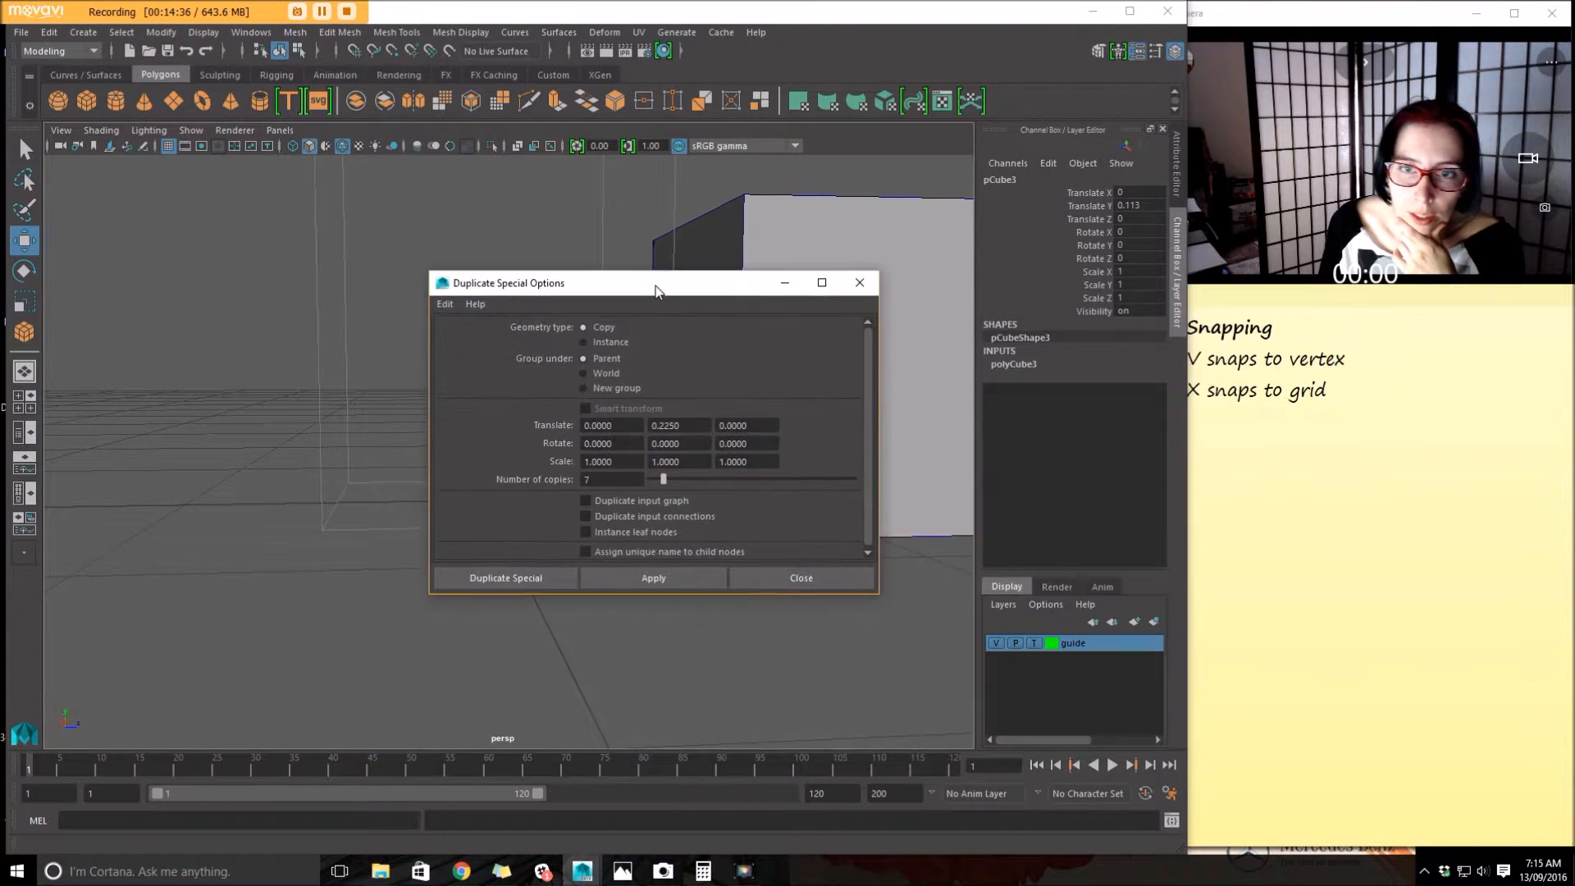
left_click(445, 303)
left_click(480, 336)
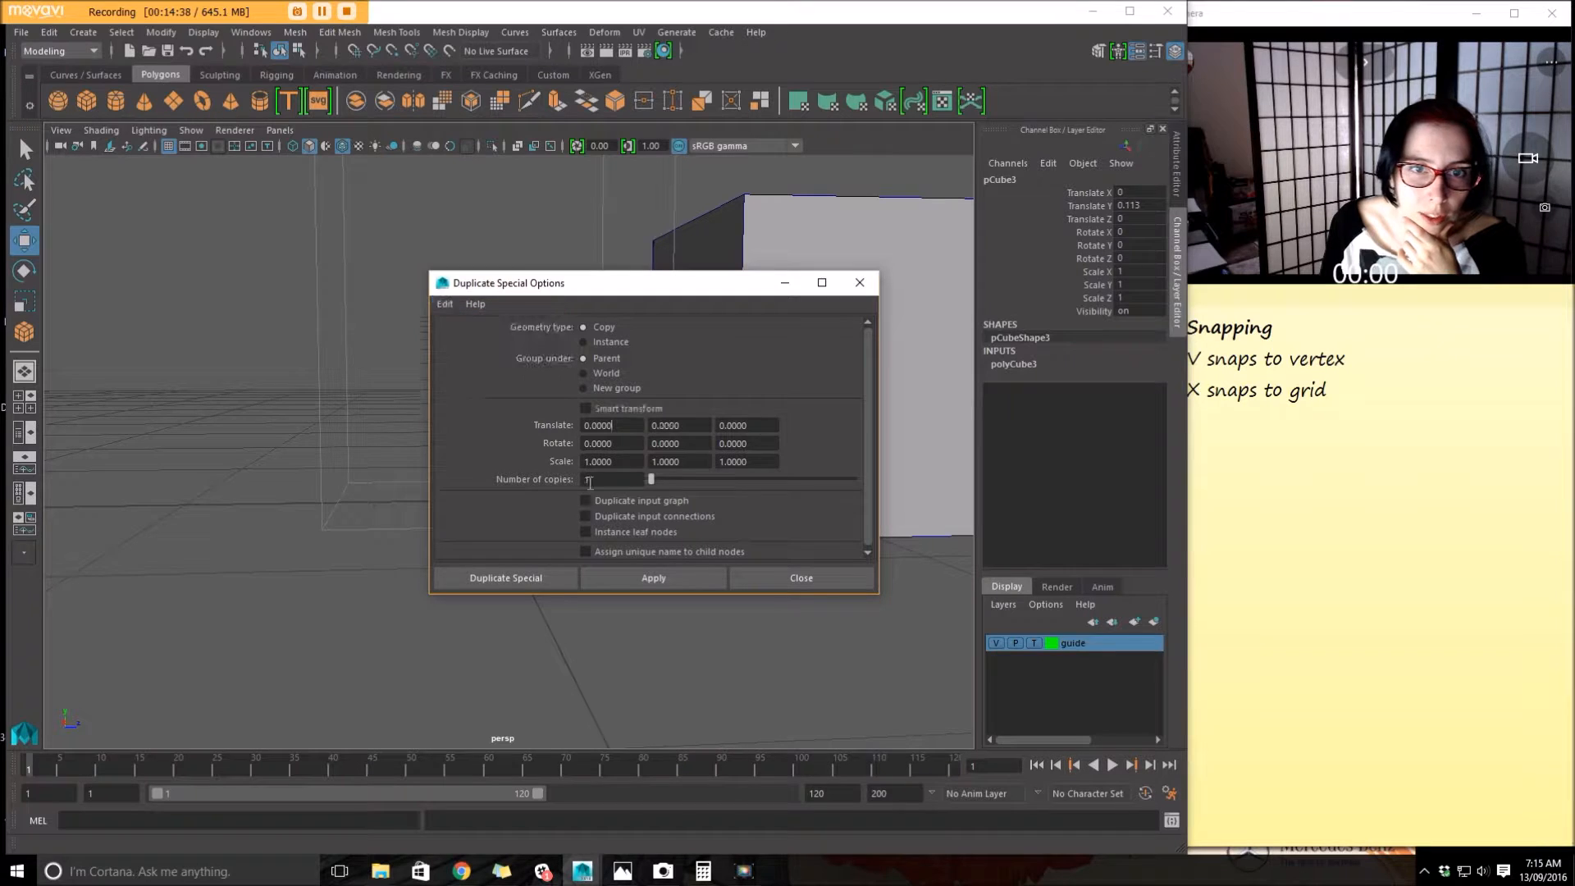
Set the number of copies in the Duplicate Special options to 7
left_click_drag(655, 284, 874, 234)
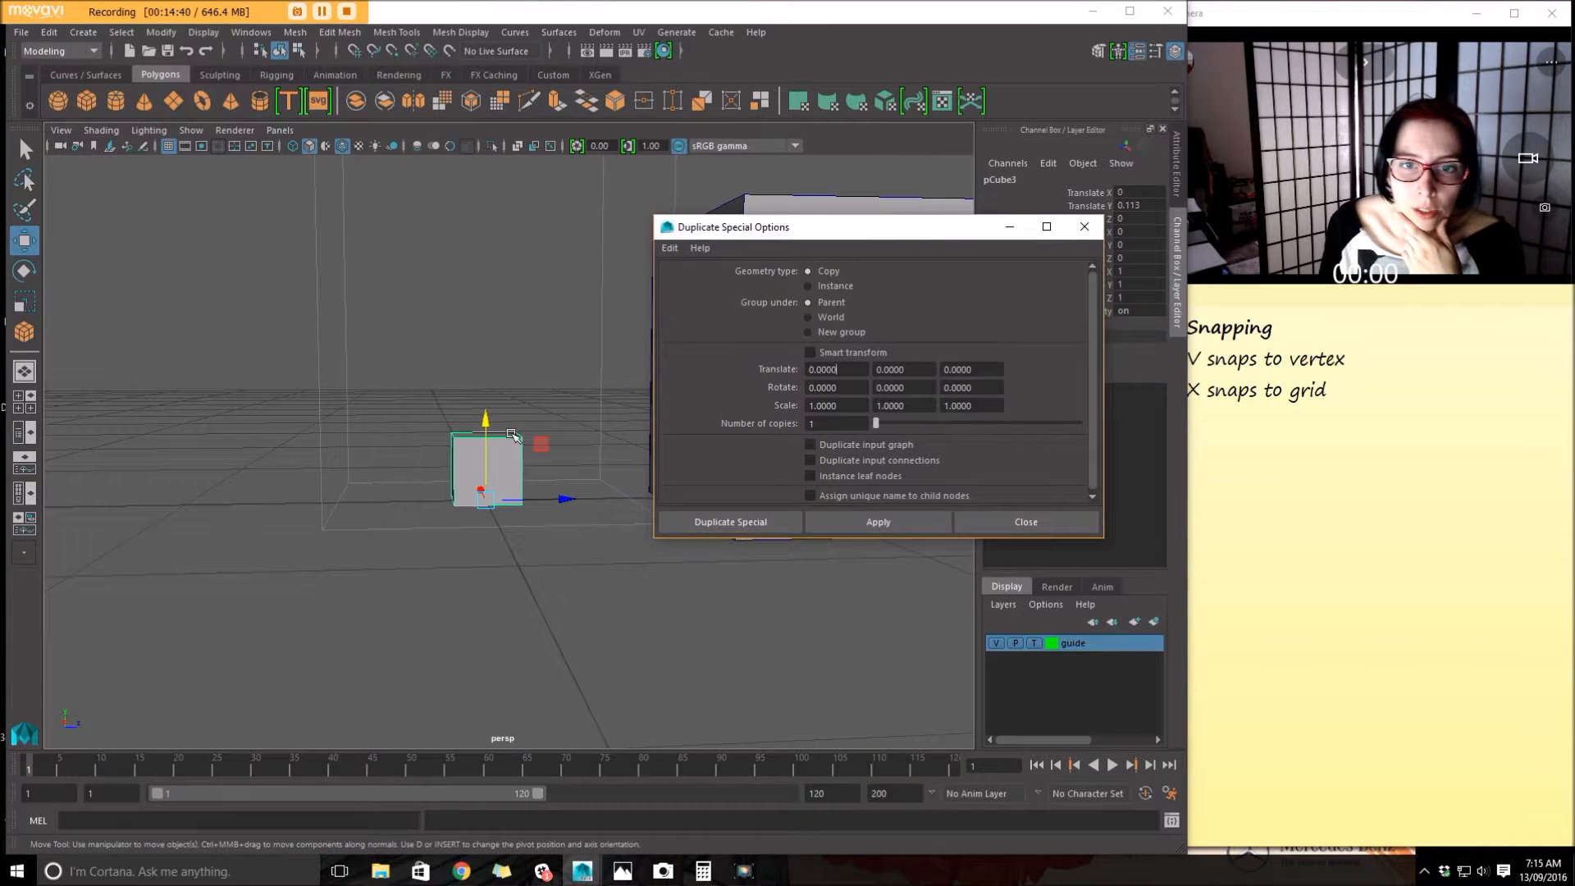
scroll(482, 410, "down", 2)
middle_click_drag(492, 348, 488, 490, "alt")
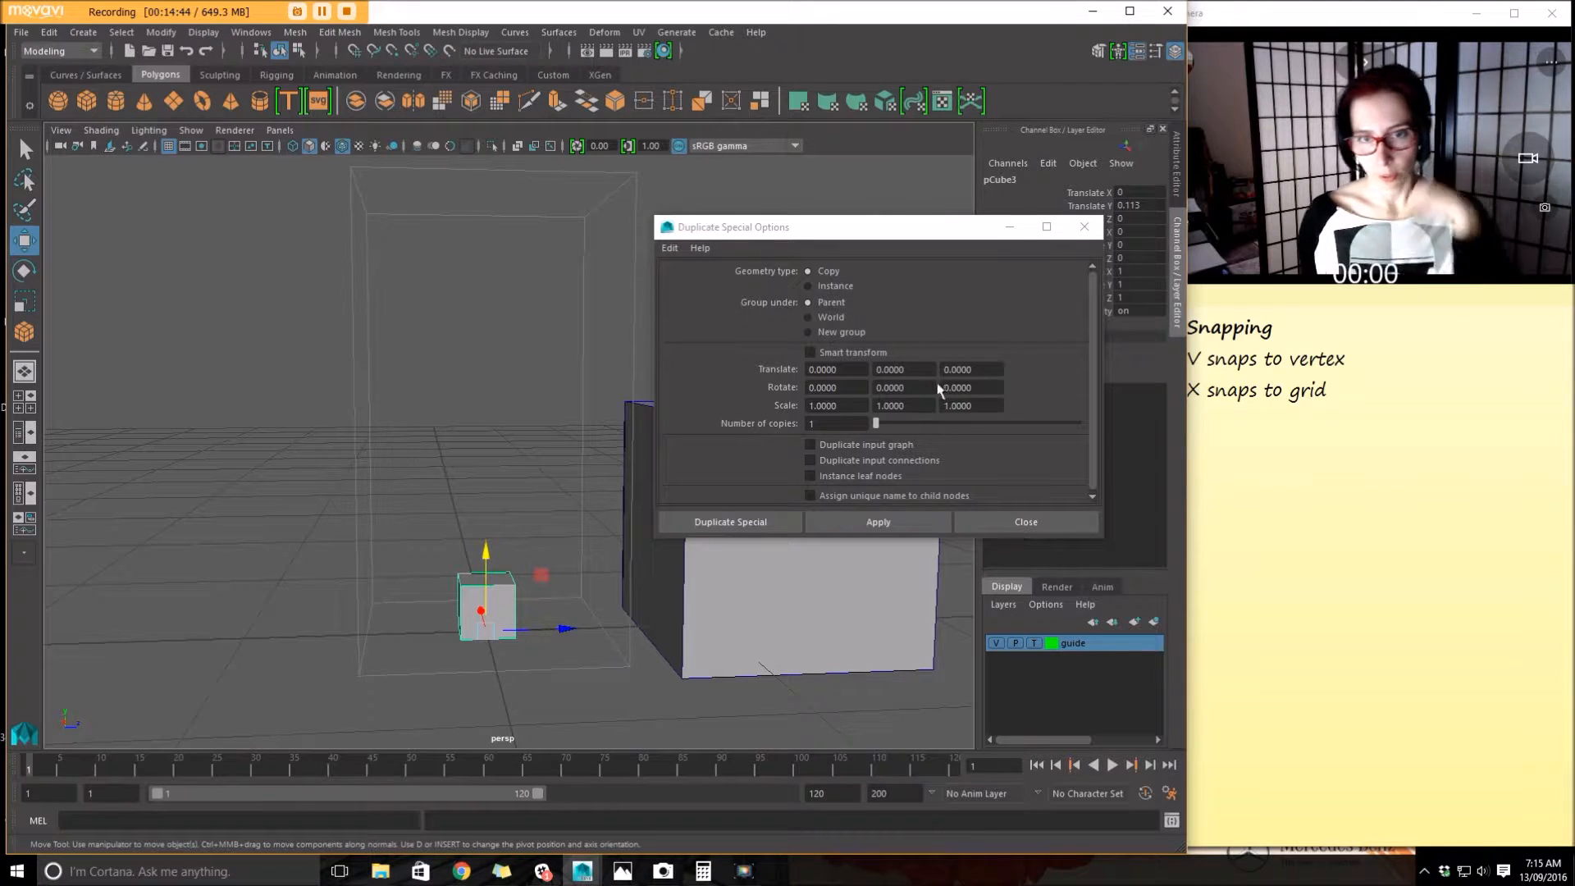
left_click(854, 424)
type("7")
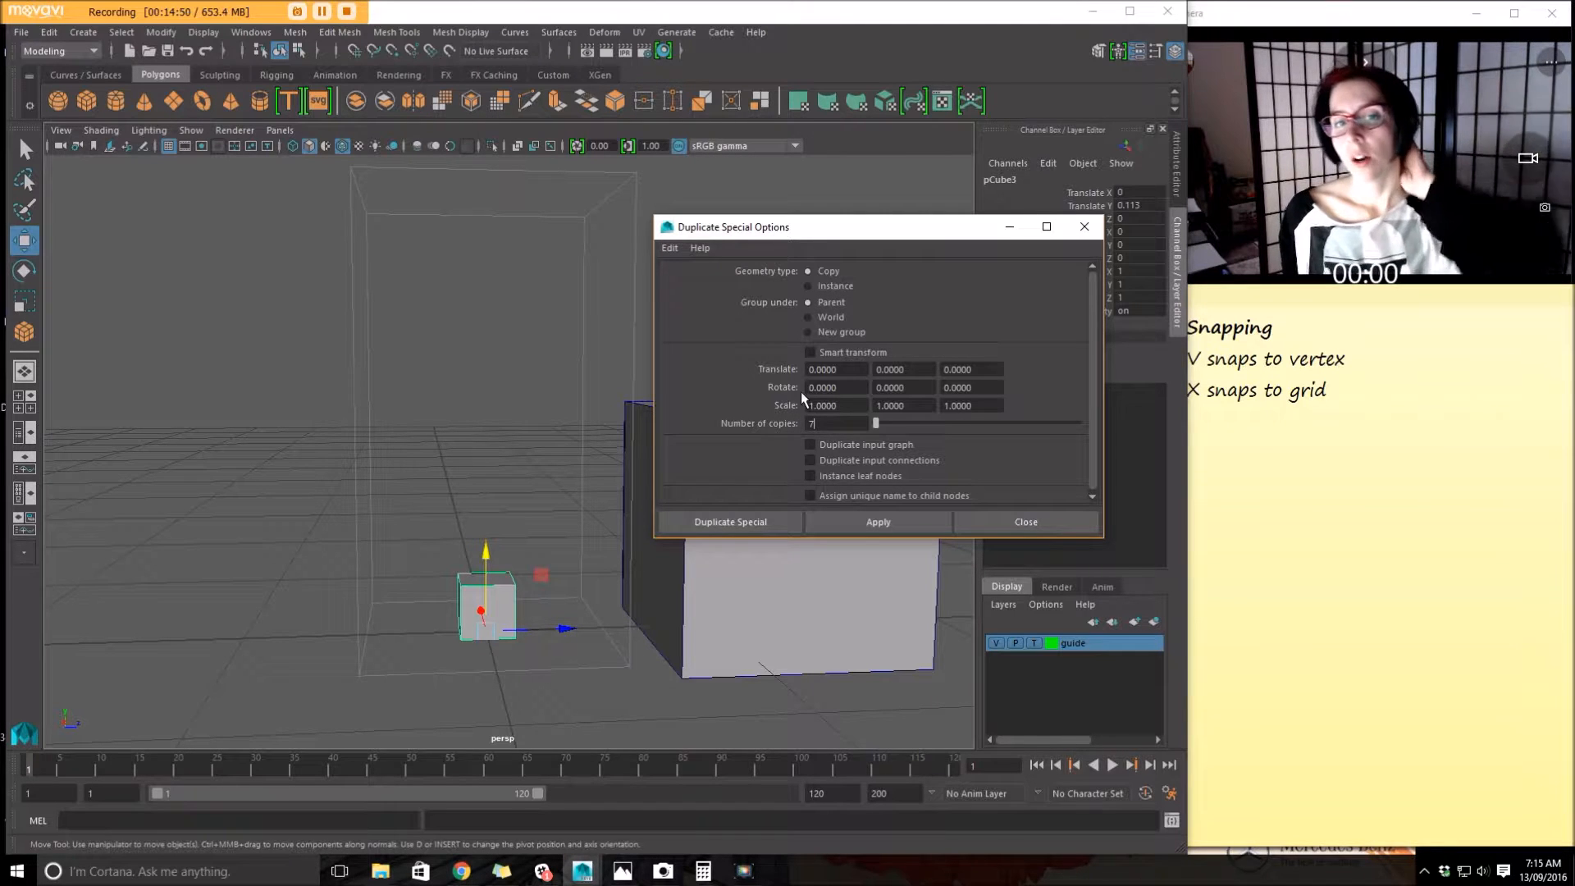
Set the duplication's Y translation to 0.2250, create the stacked copies of the small cube and close the options
left_click_drag(464, 562, 481, 359, "alt")
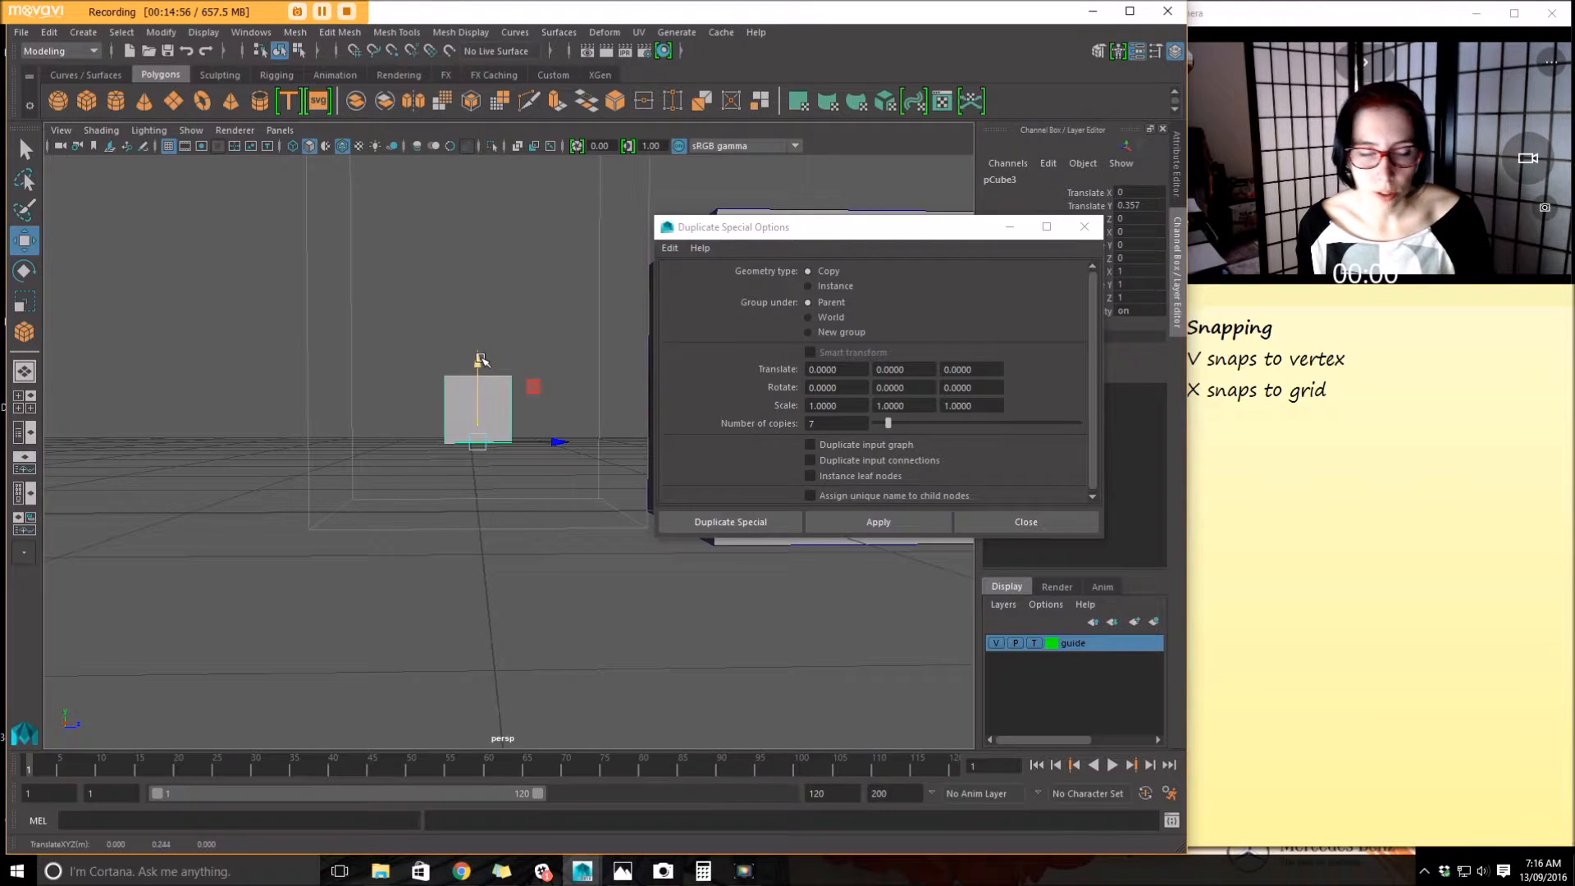
key("ctrl+z")
left_click(927, 365)
key("alt")
key("alt")
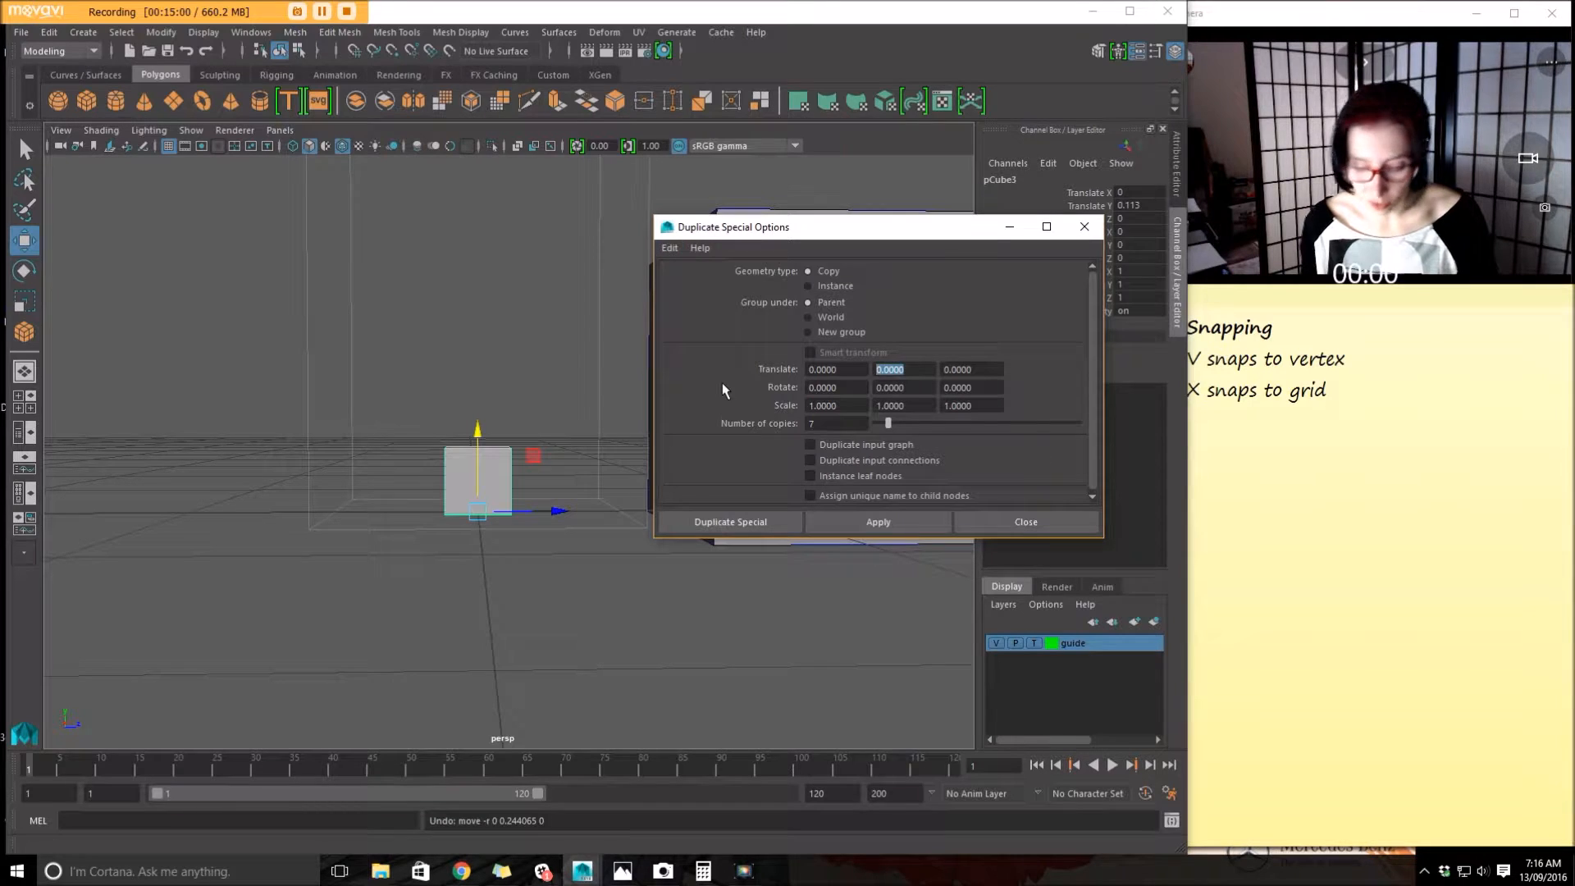
type(".226")
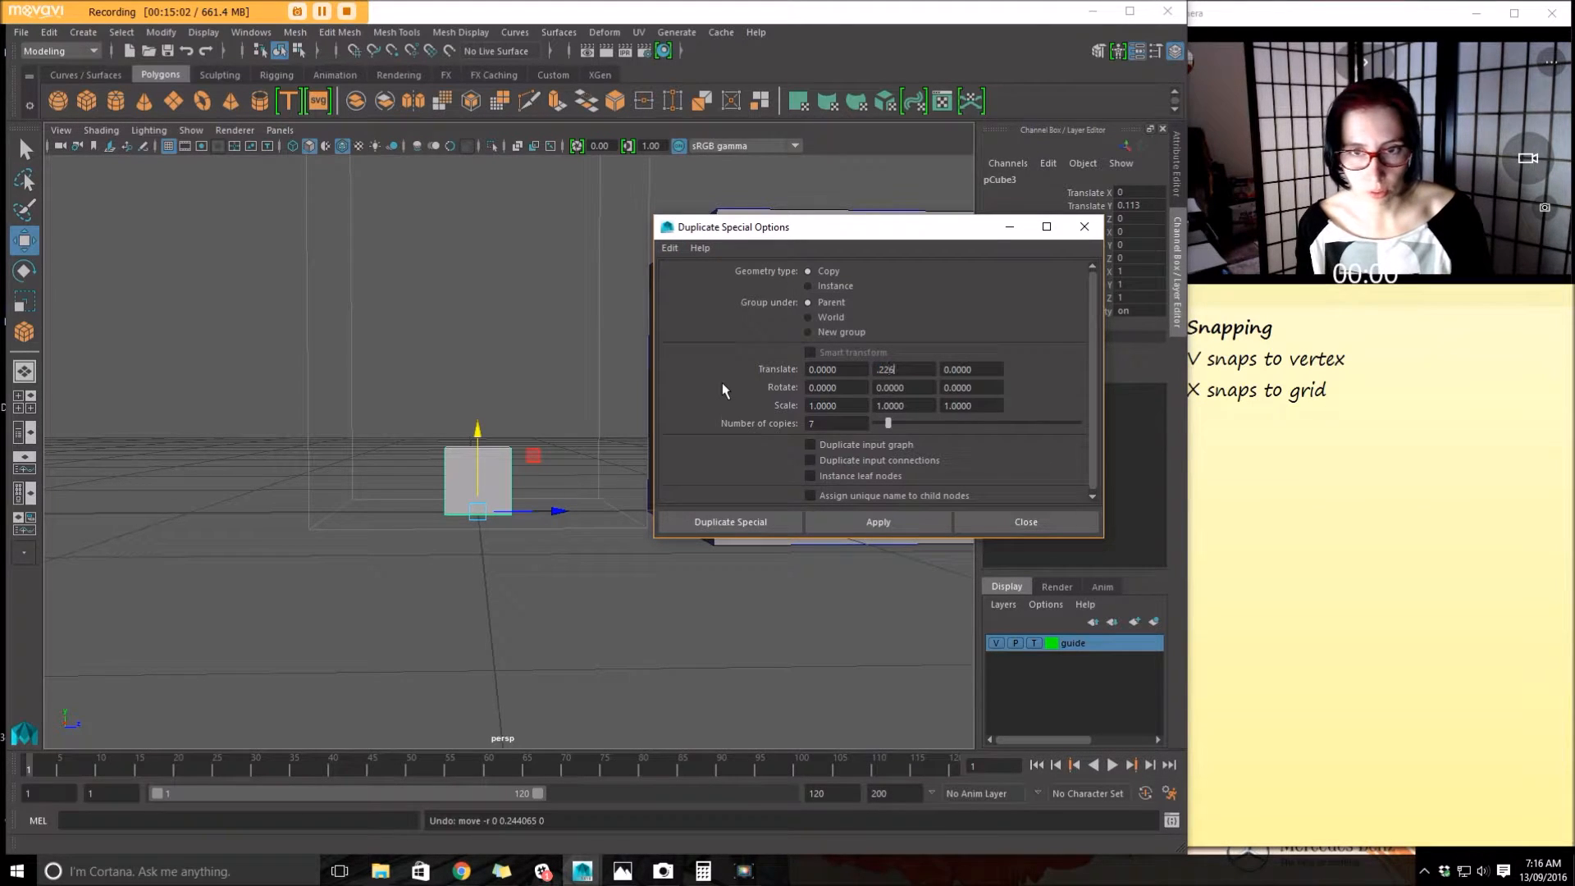
type("50")
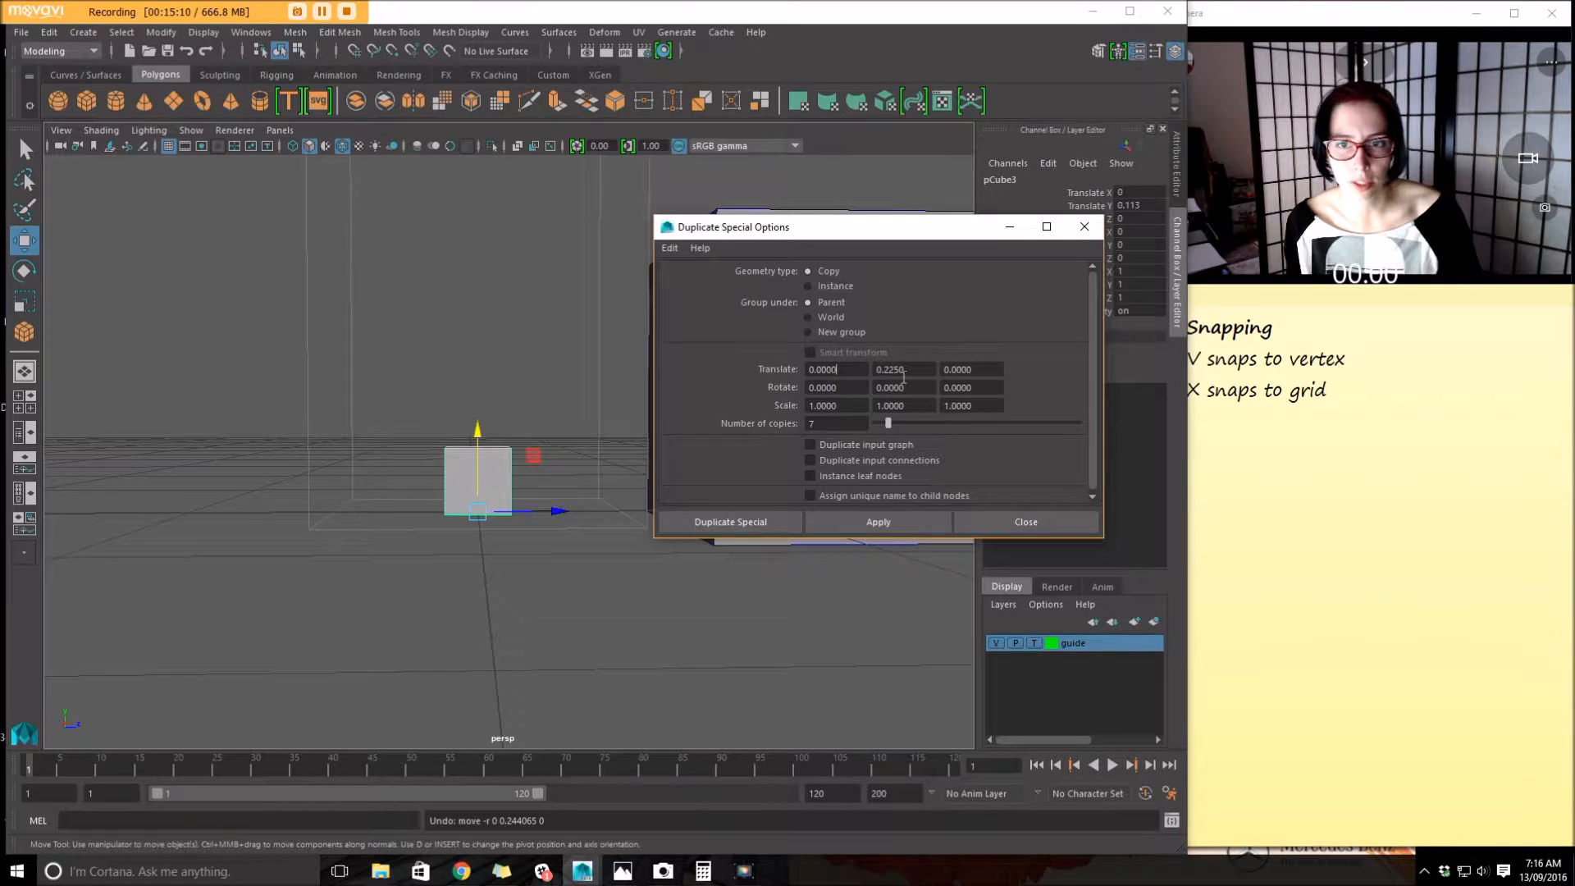
left_click(858, 368)
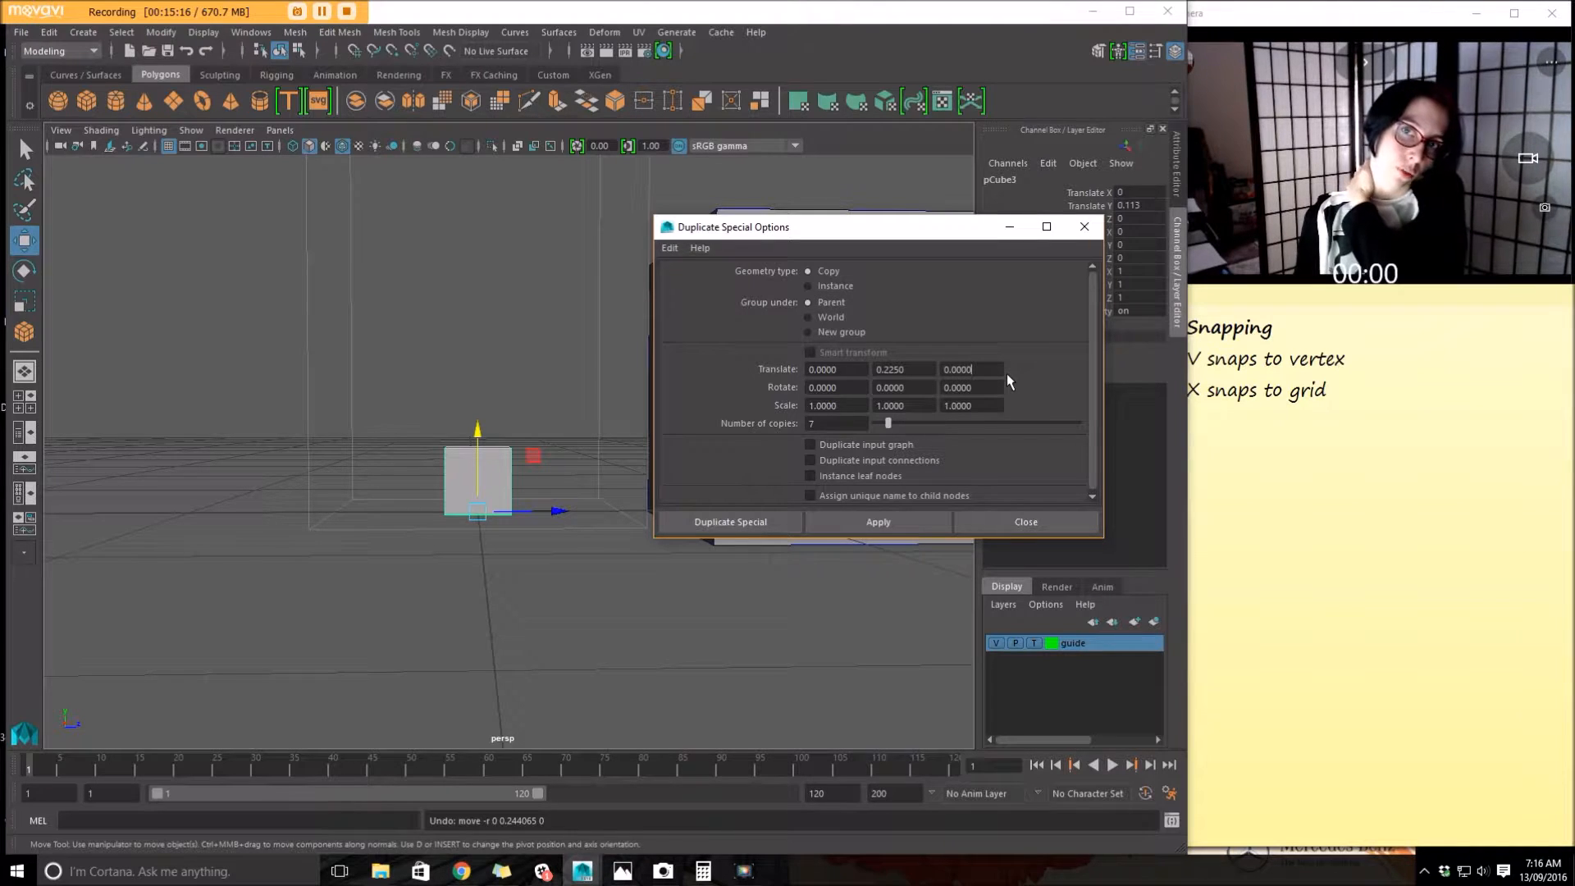
left_click(874, 520)
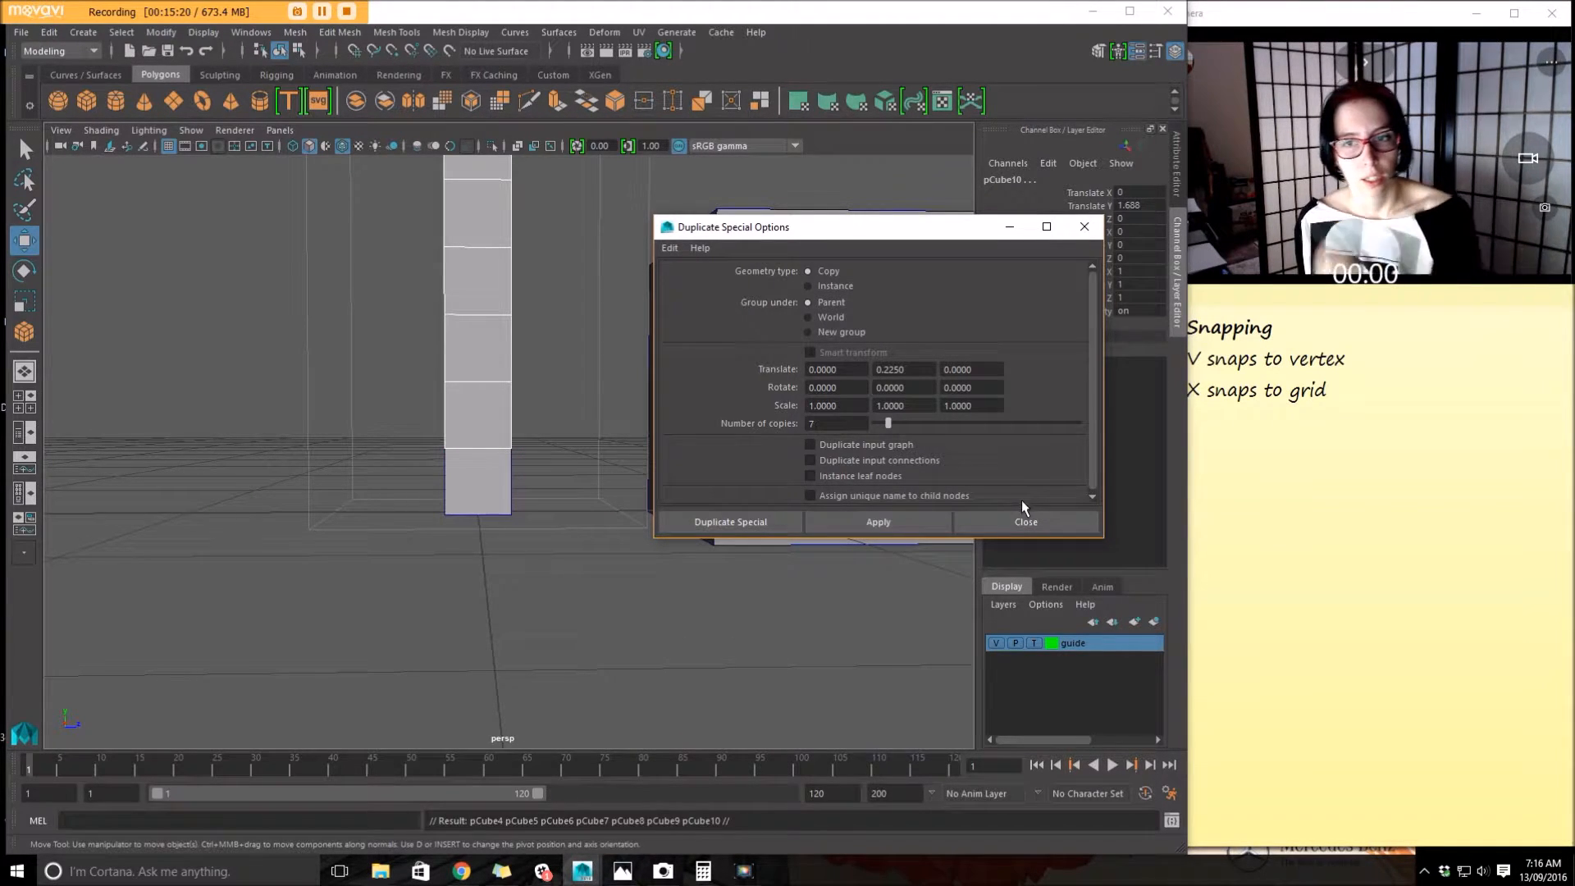
left_click(1074, 521)
Examine the cube stack from several sides and compare its topmost cube with the top of the guide cube
right_click_drag(717, 449, 392, 353, "alt")
middle_click_drag(417, 324, 432, 380, "alt")
left_click_drag(433, 380, 619, 377, "alt")
left_click(712, 286)
left_click_drag(713, 286, 468, 422, "alt")
left_click_drag(569, 454, 524, 492, "alt")
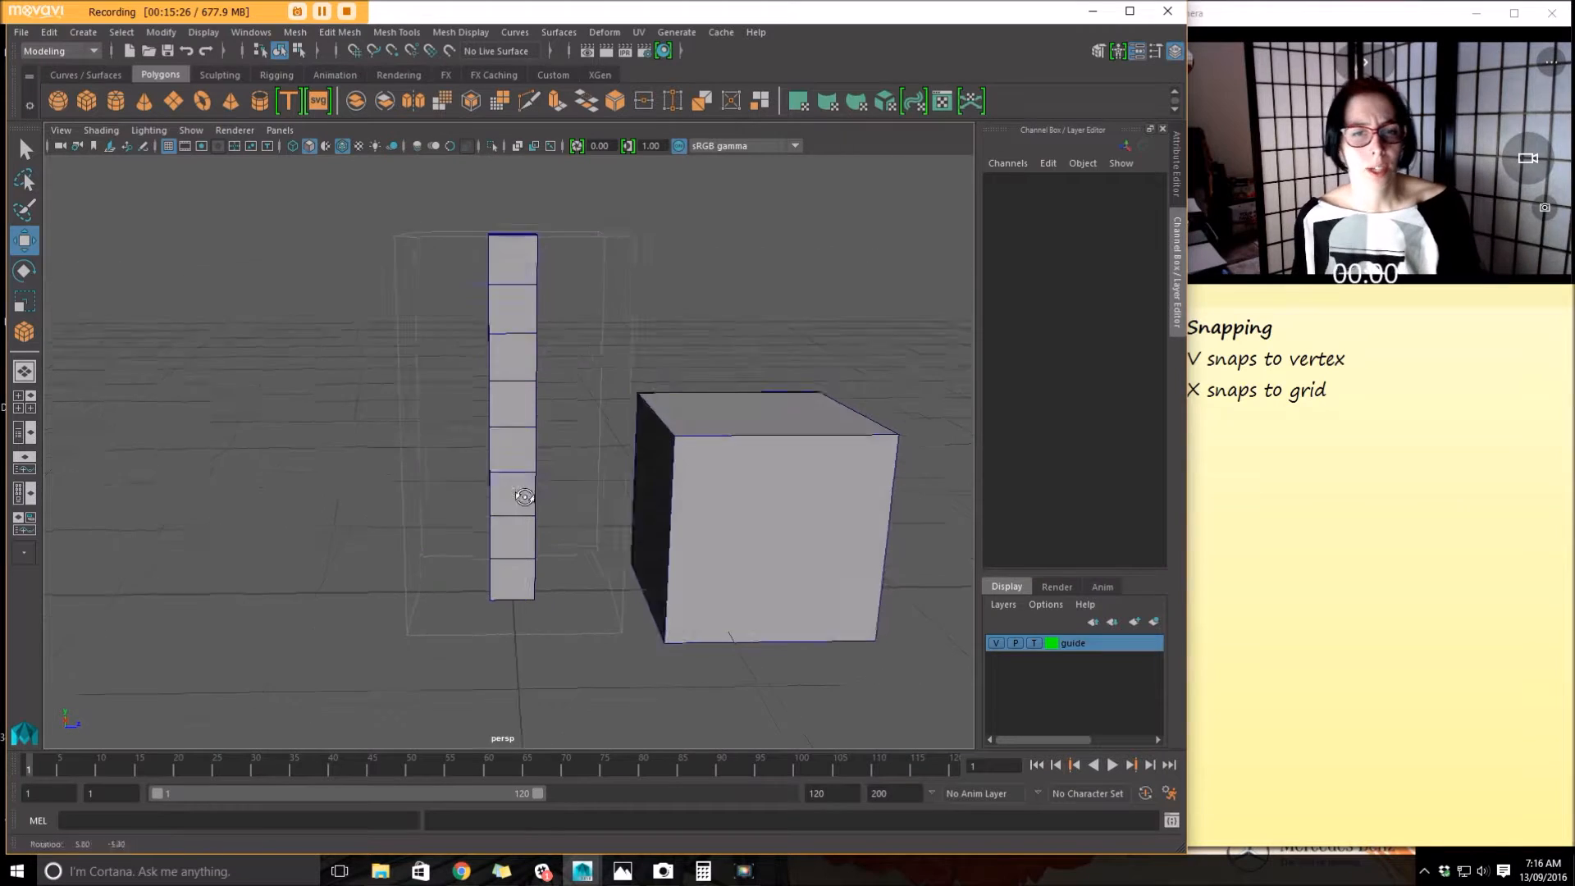
left_click(504, 260)
right_click_drag(441, 430, 1048, 728, "alt")
left_click_drag(660, 444, 496, 464, "alt")
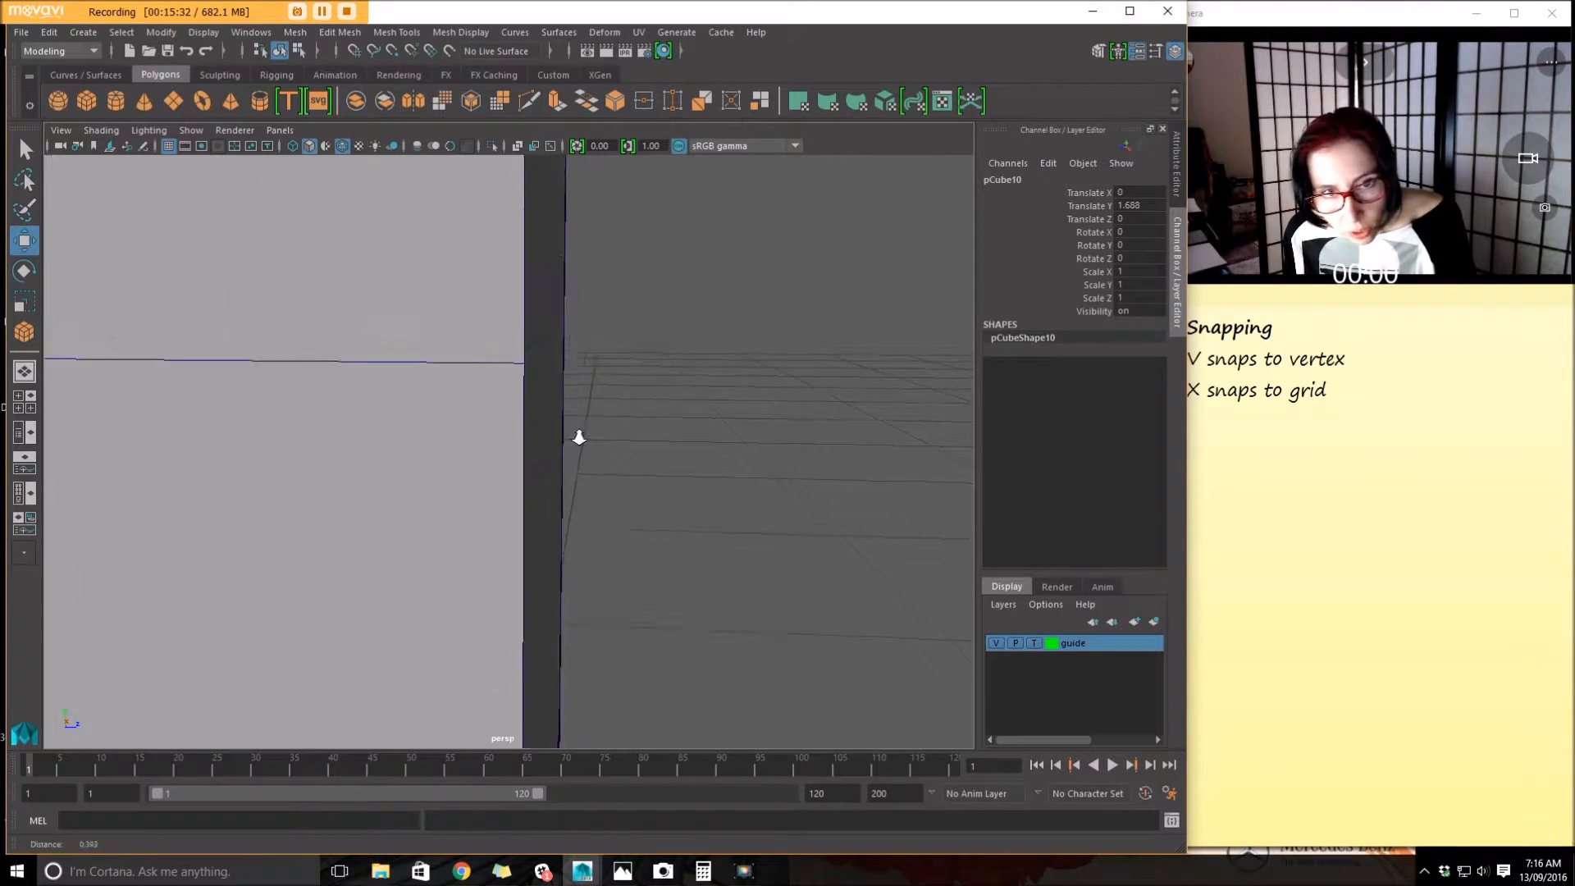
key("a")
key("f")
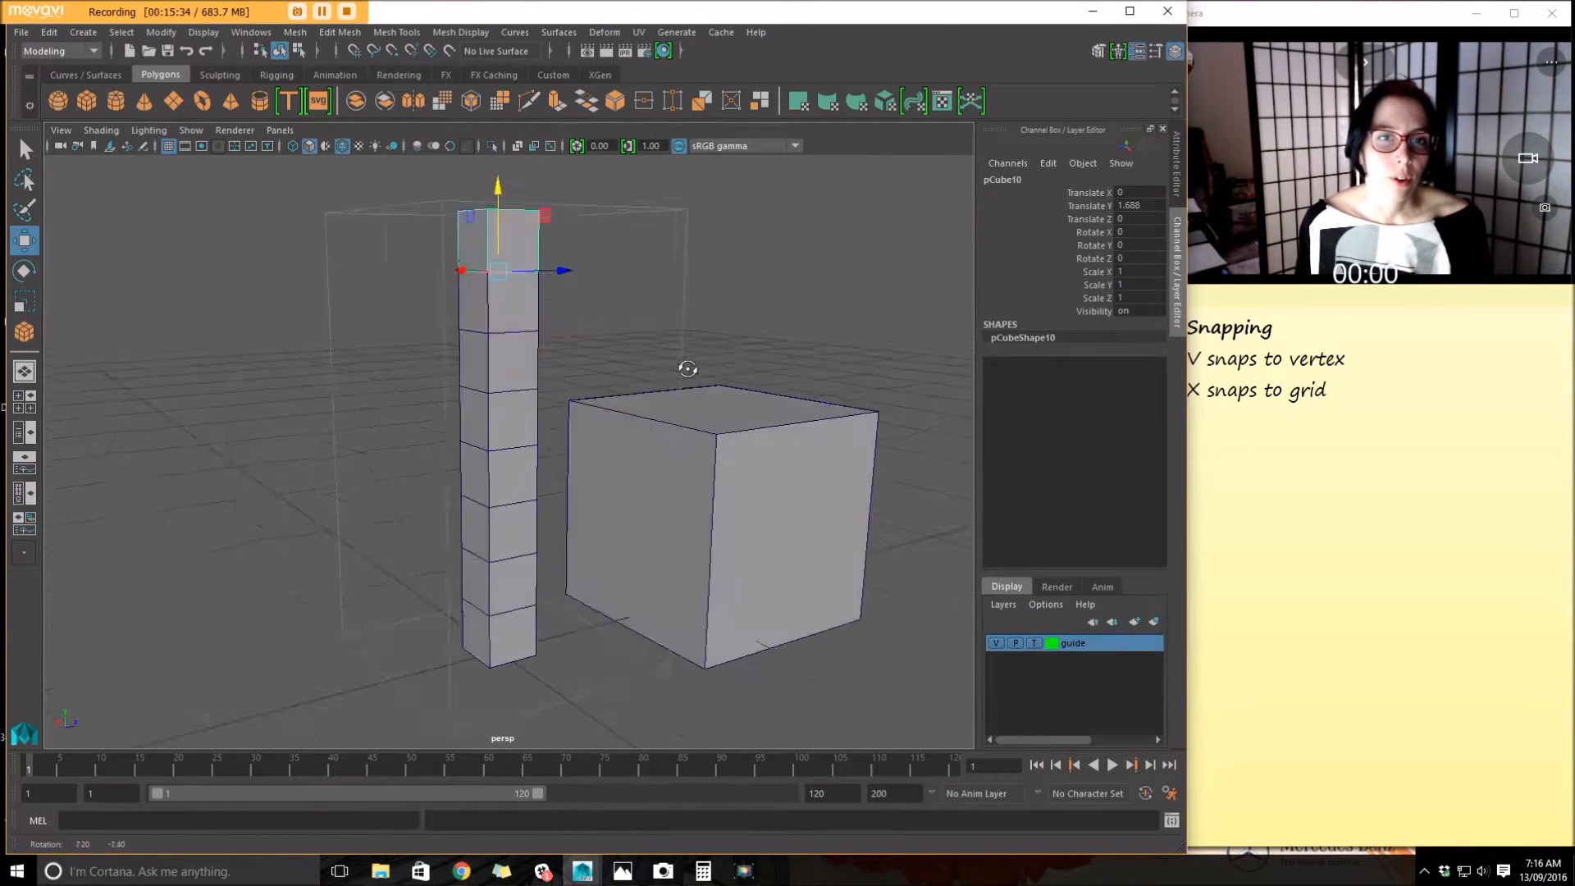
left_click_drag(548, 283, 516, 302, "alt")
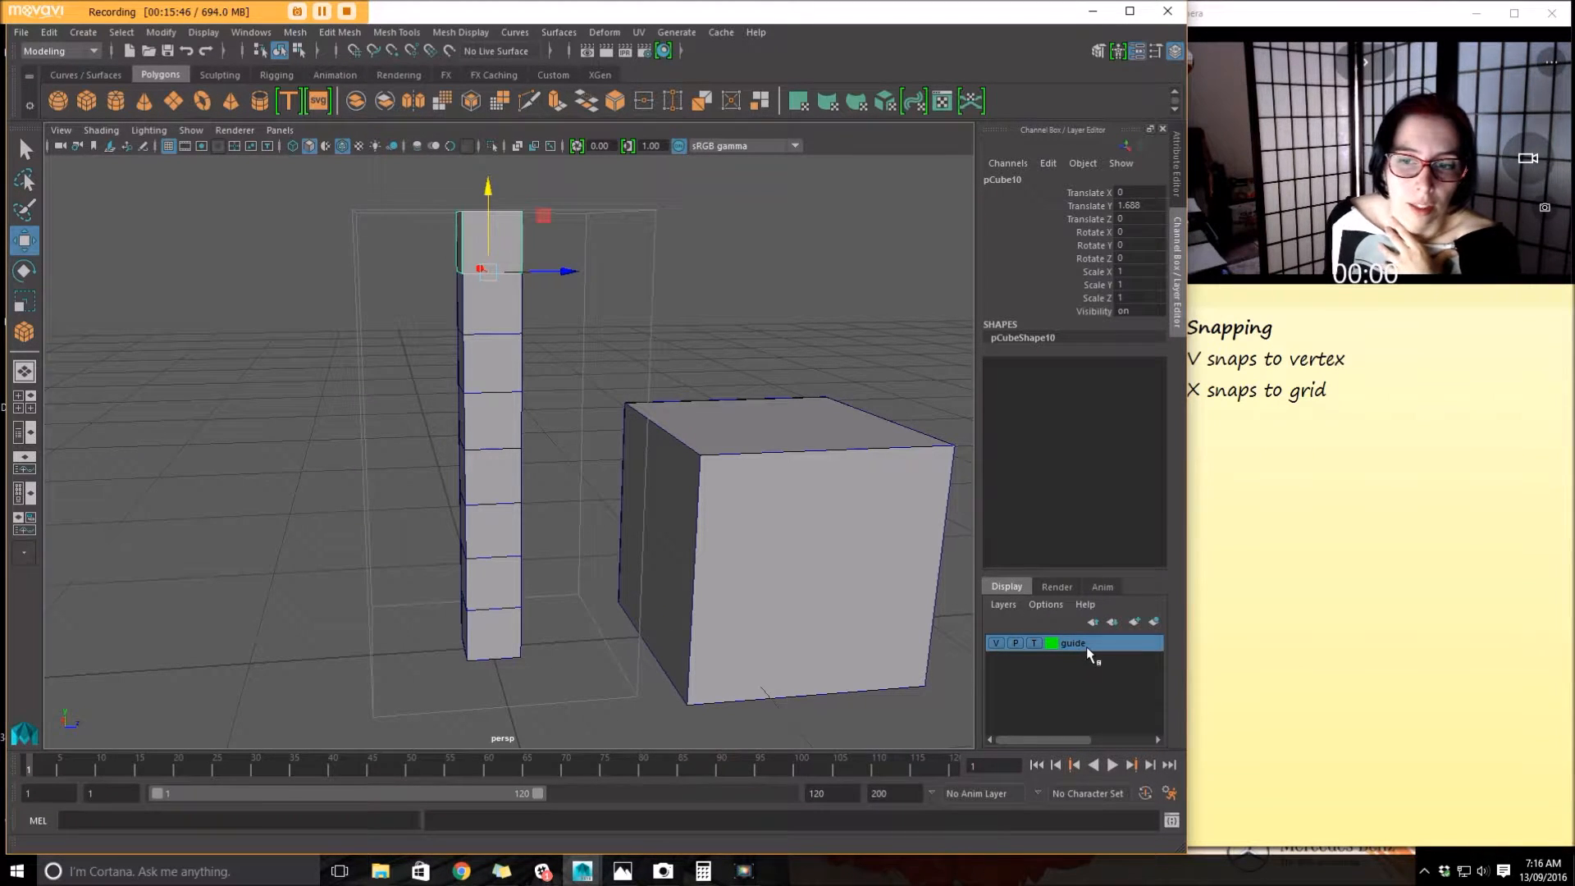
Duplicate the topmost cube of the stack in place and rename the copy PH_head
left_click(502, 295)
left_click(520, 237)
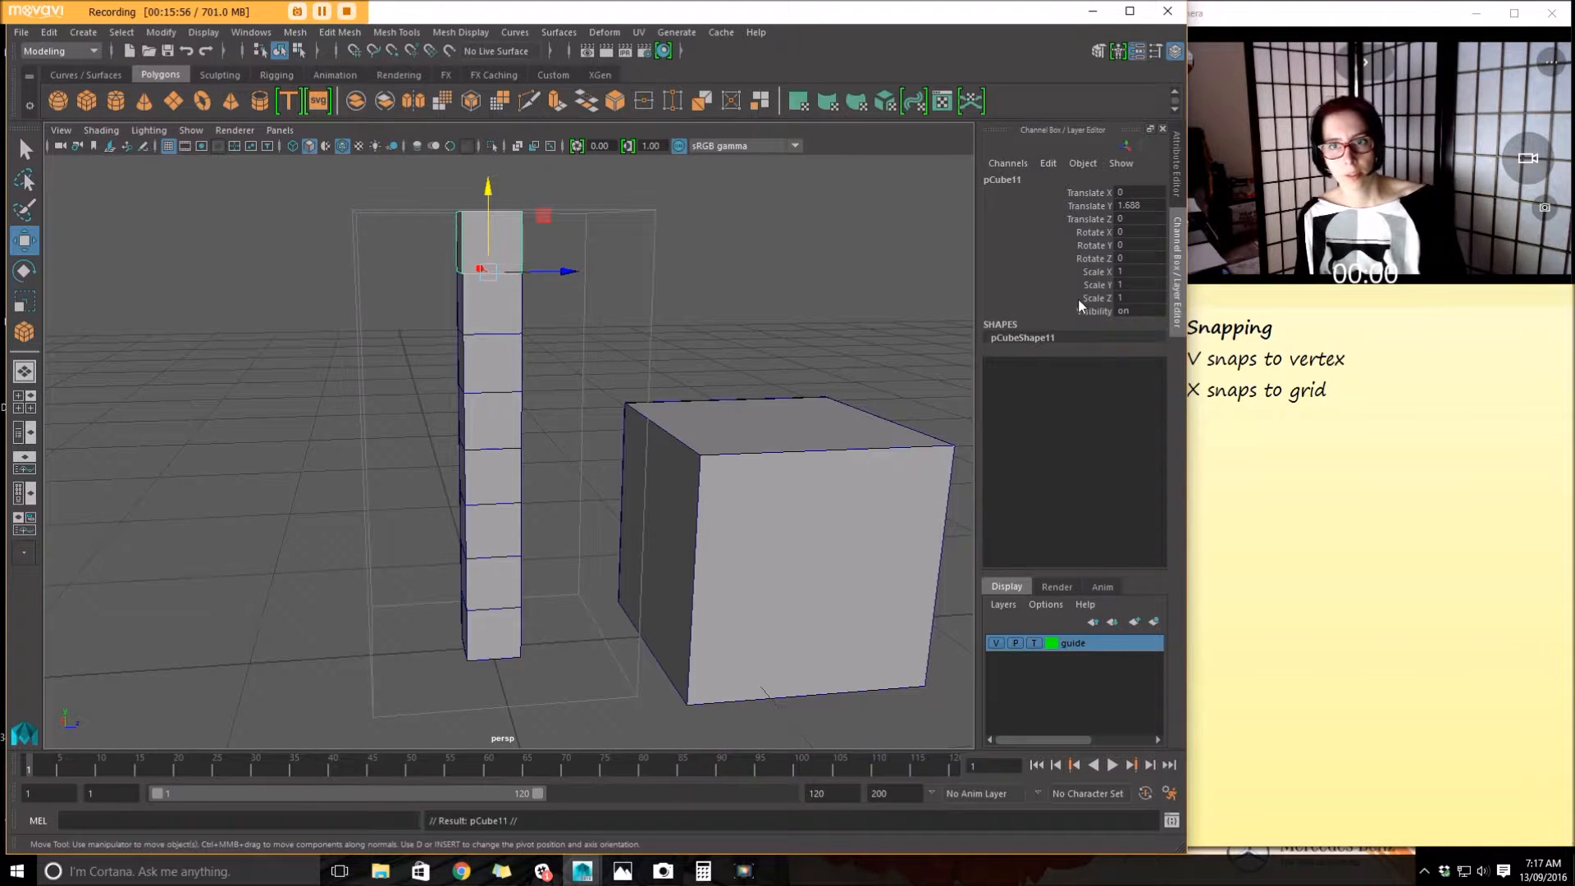
double_click(1011, 177)
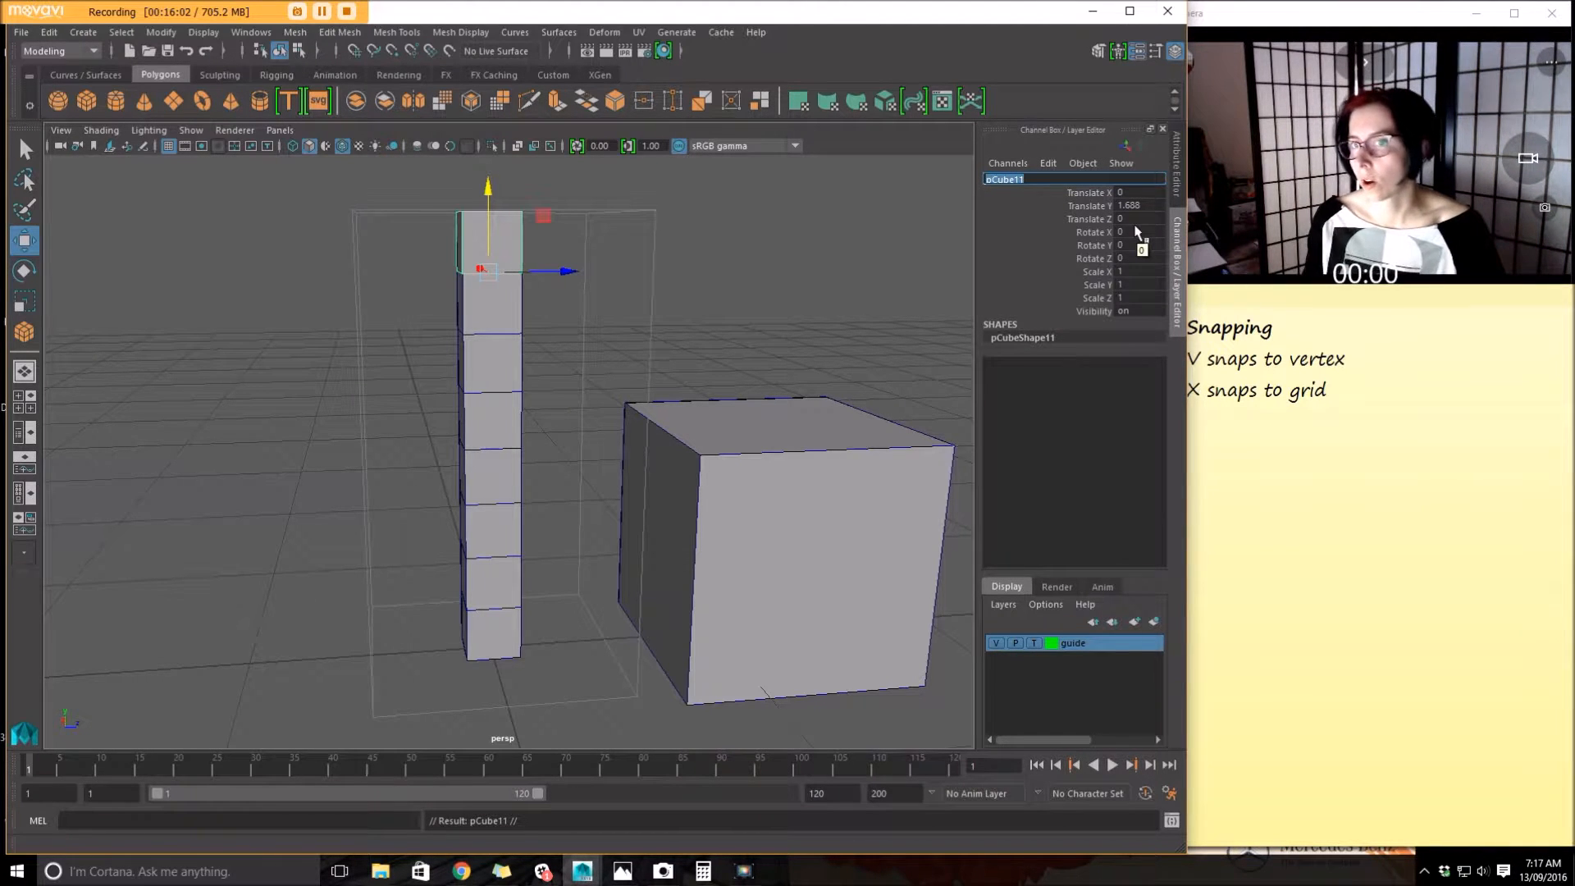
type("PH")
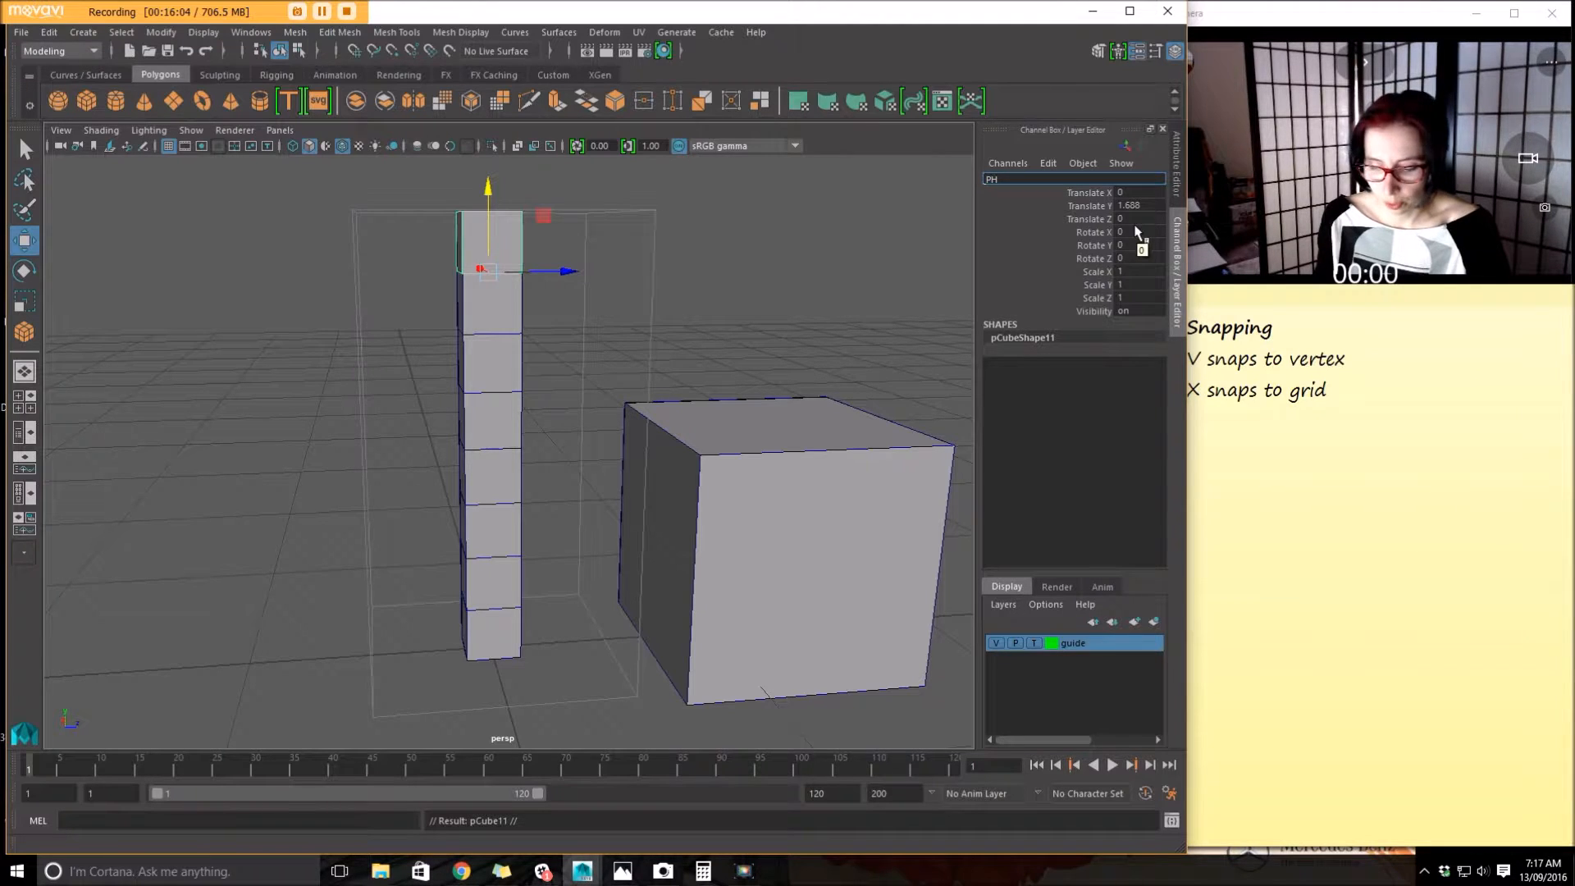
type("_head")
key("Return")
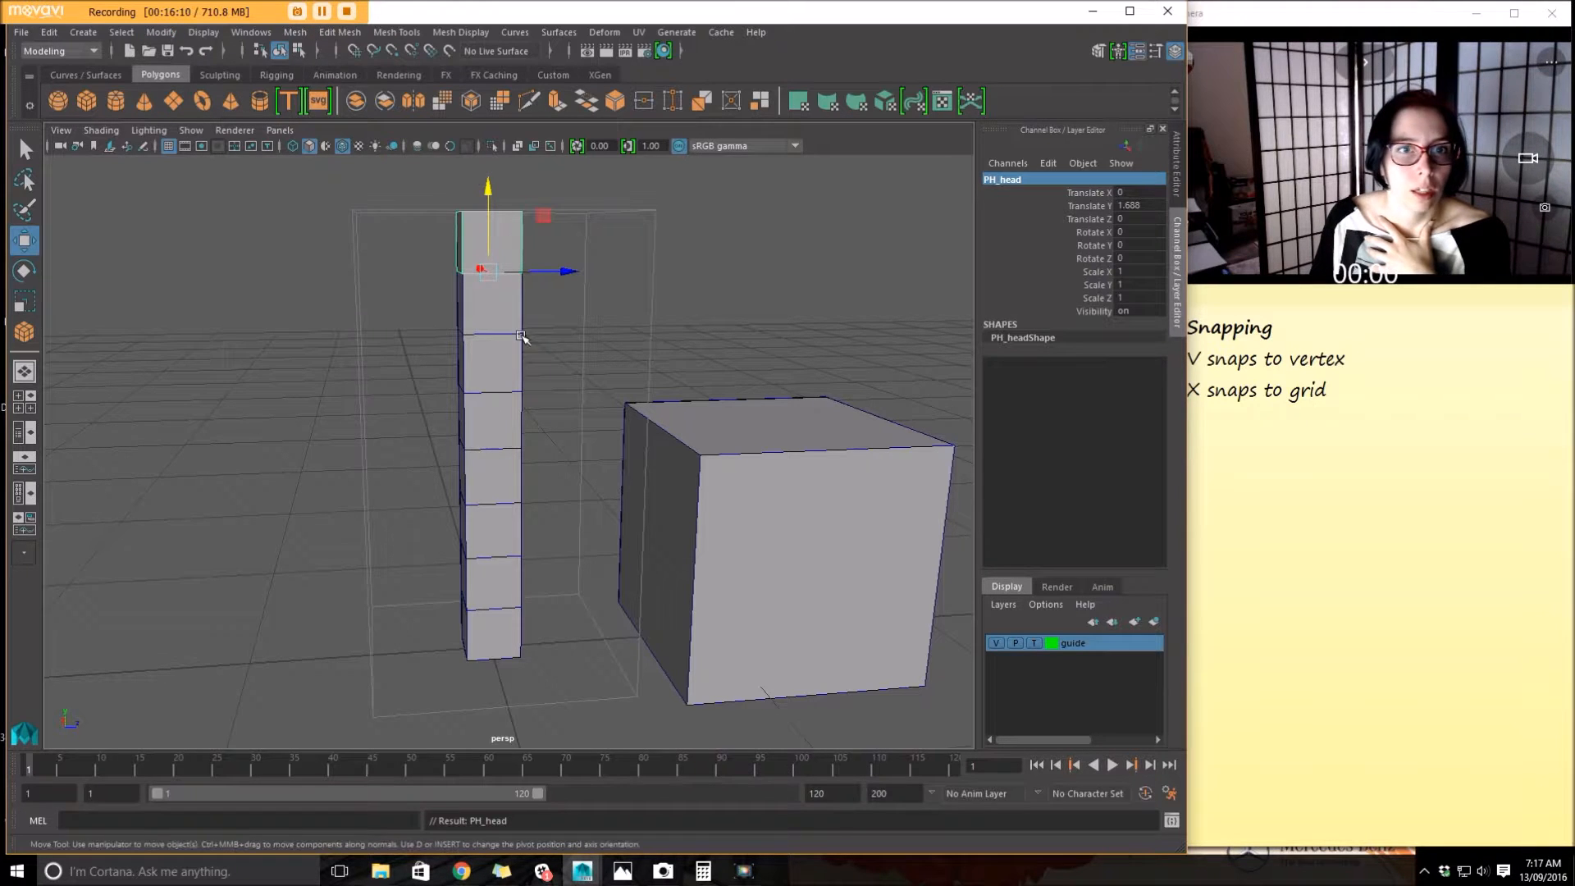
Delete the large cube standing beside the stack
left_click(865, 672)
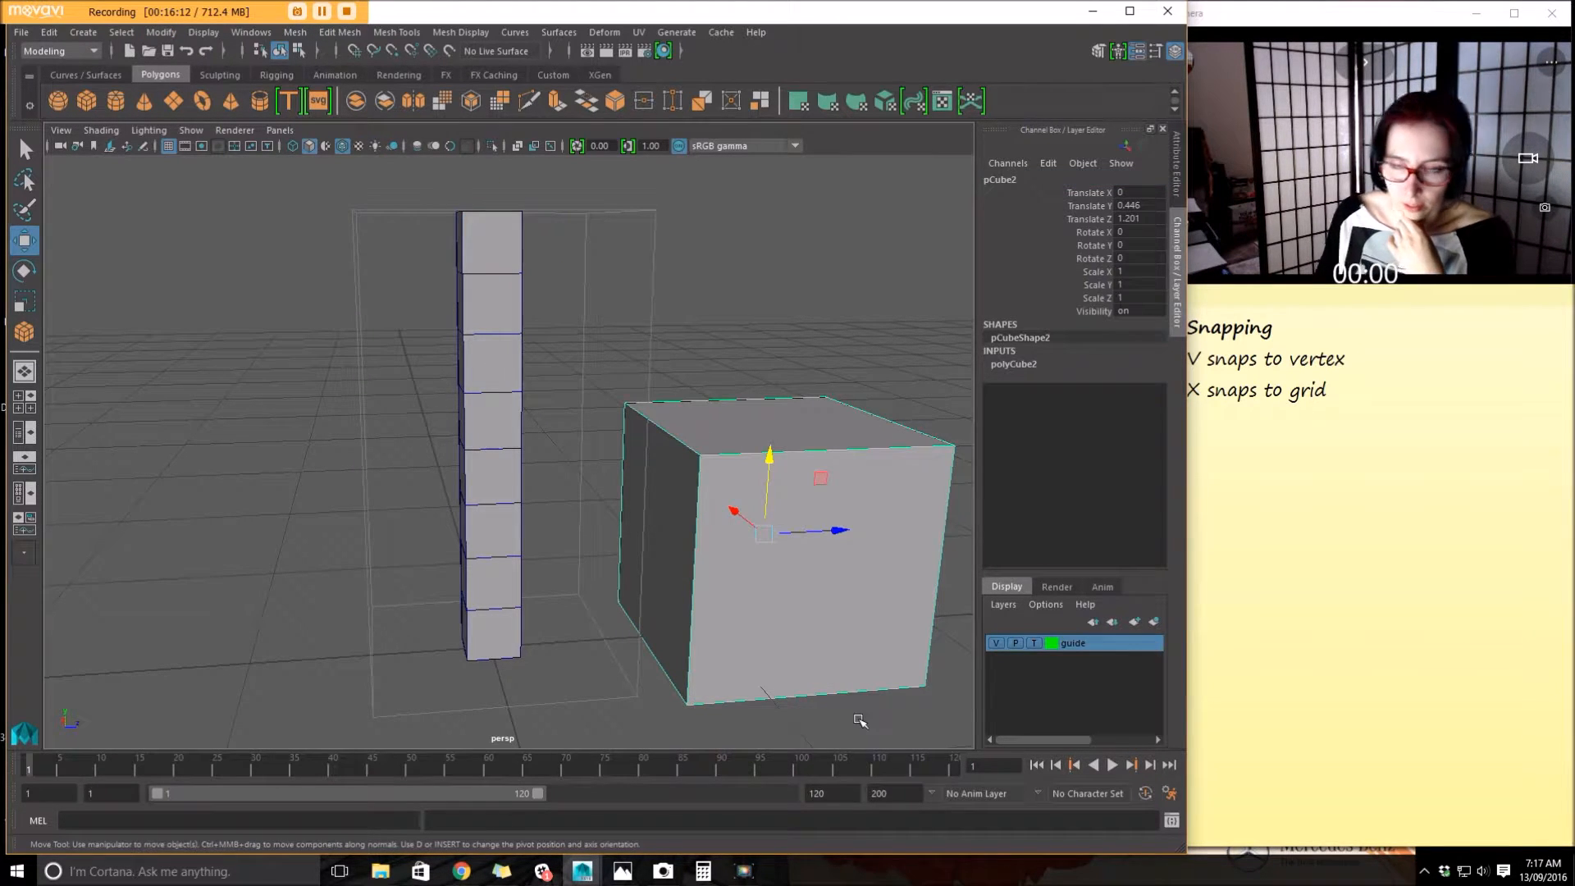
key("Delete")
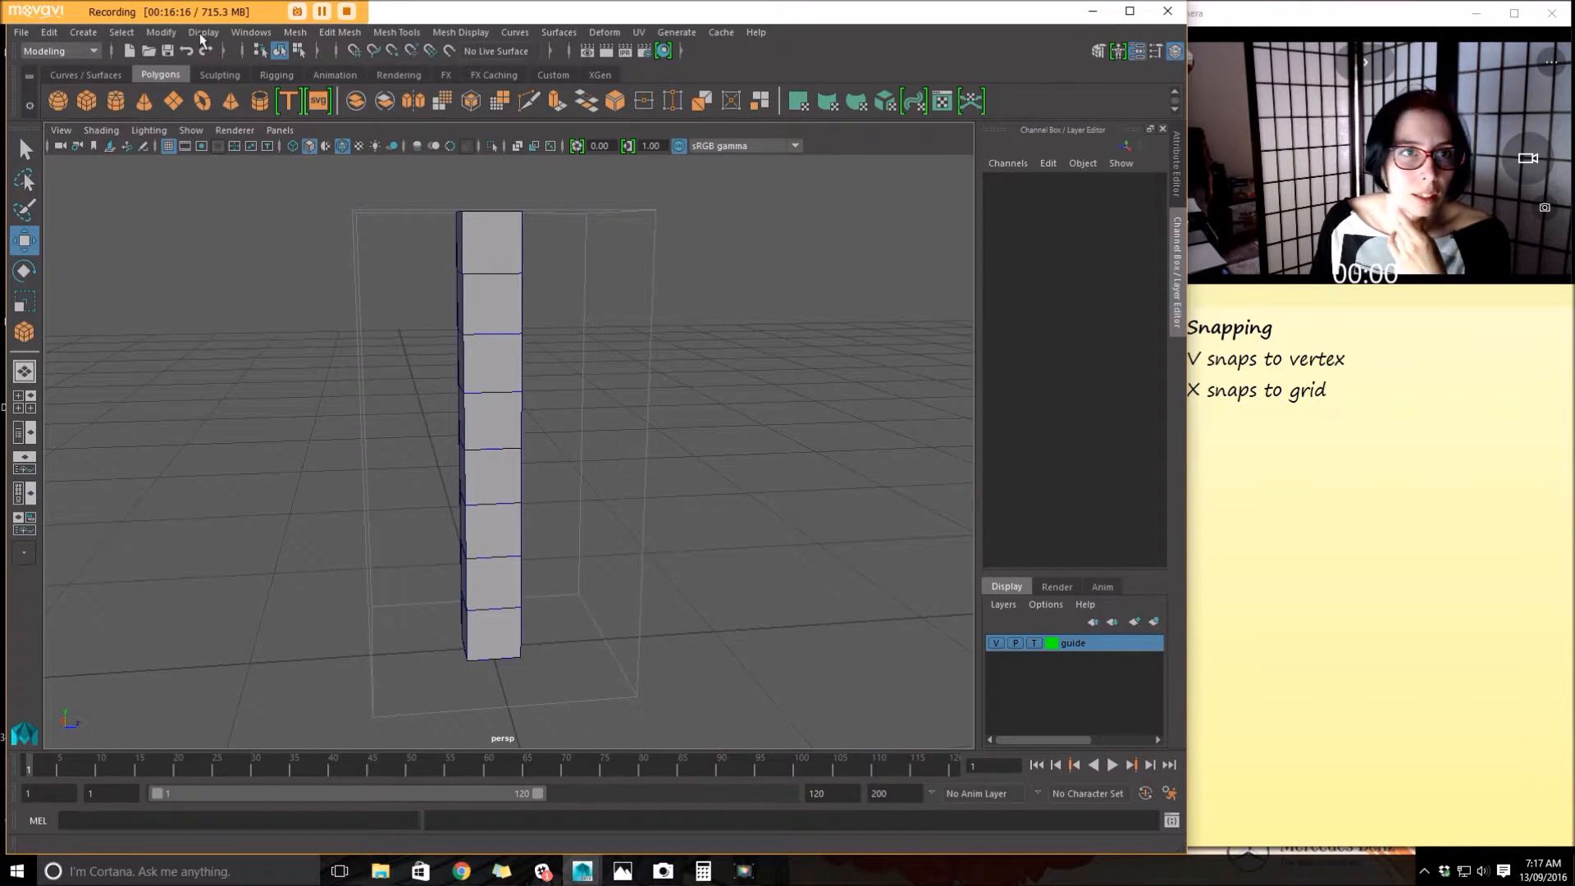
Select the topmost cube, open the Outliner and enlarge its window so the whole object list fits
left_click(490, 242)
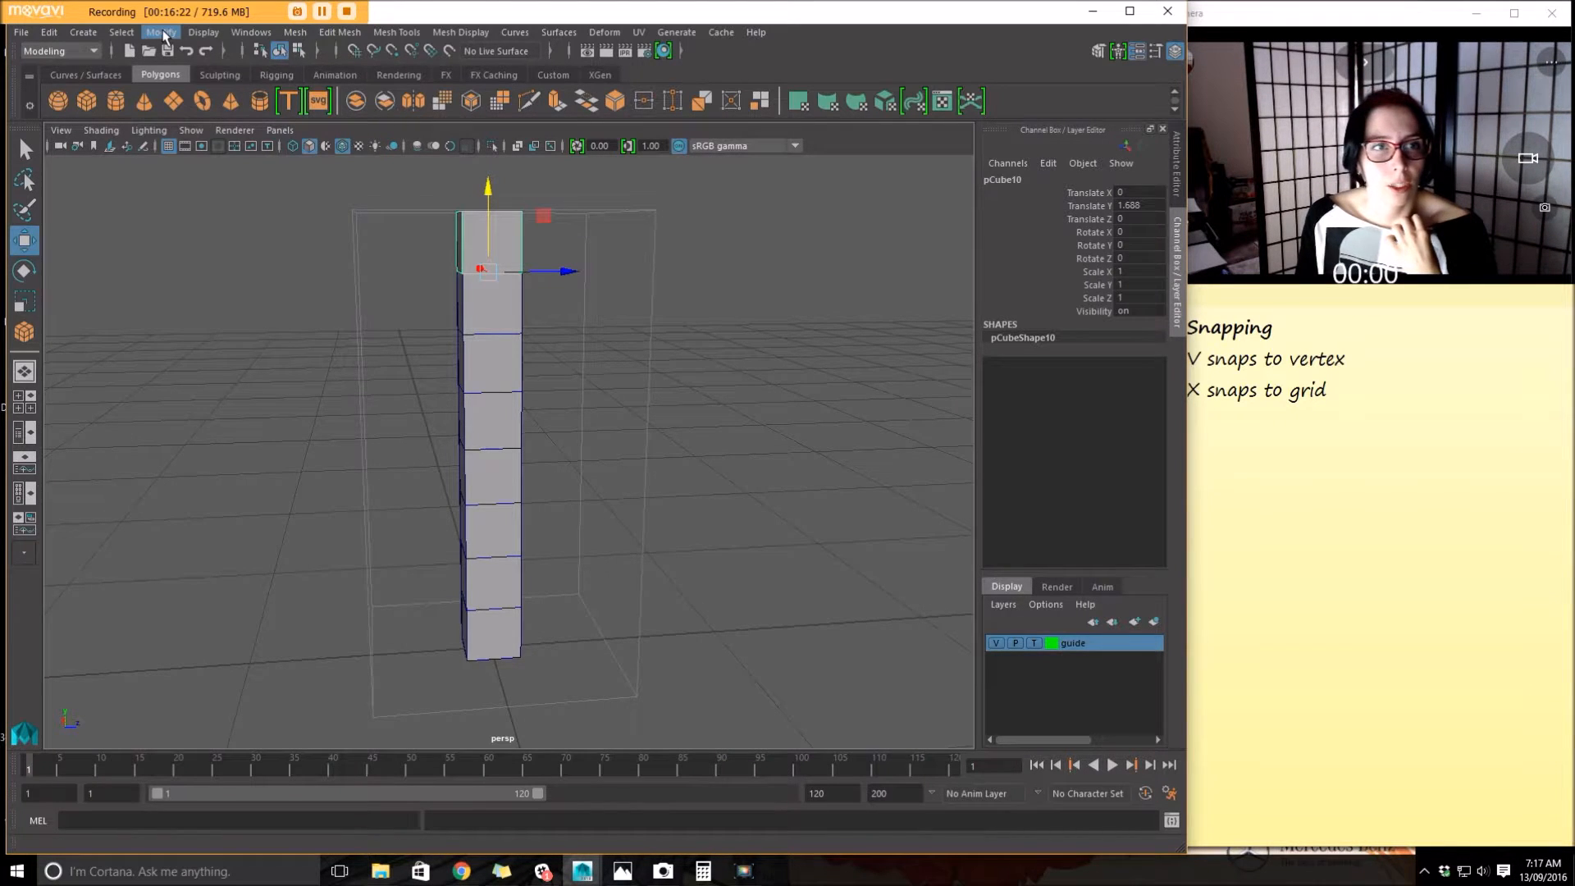
left_click(251, 33)
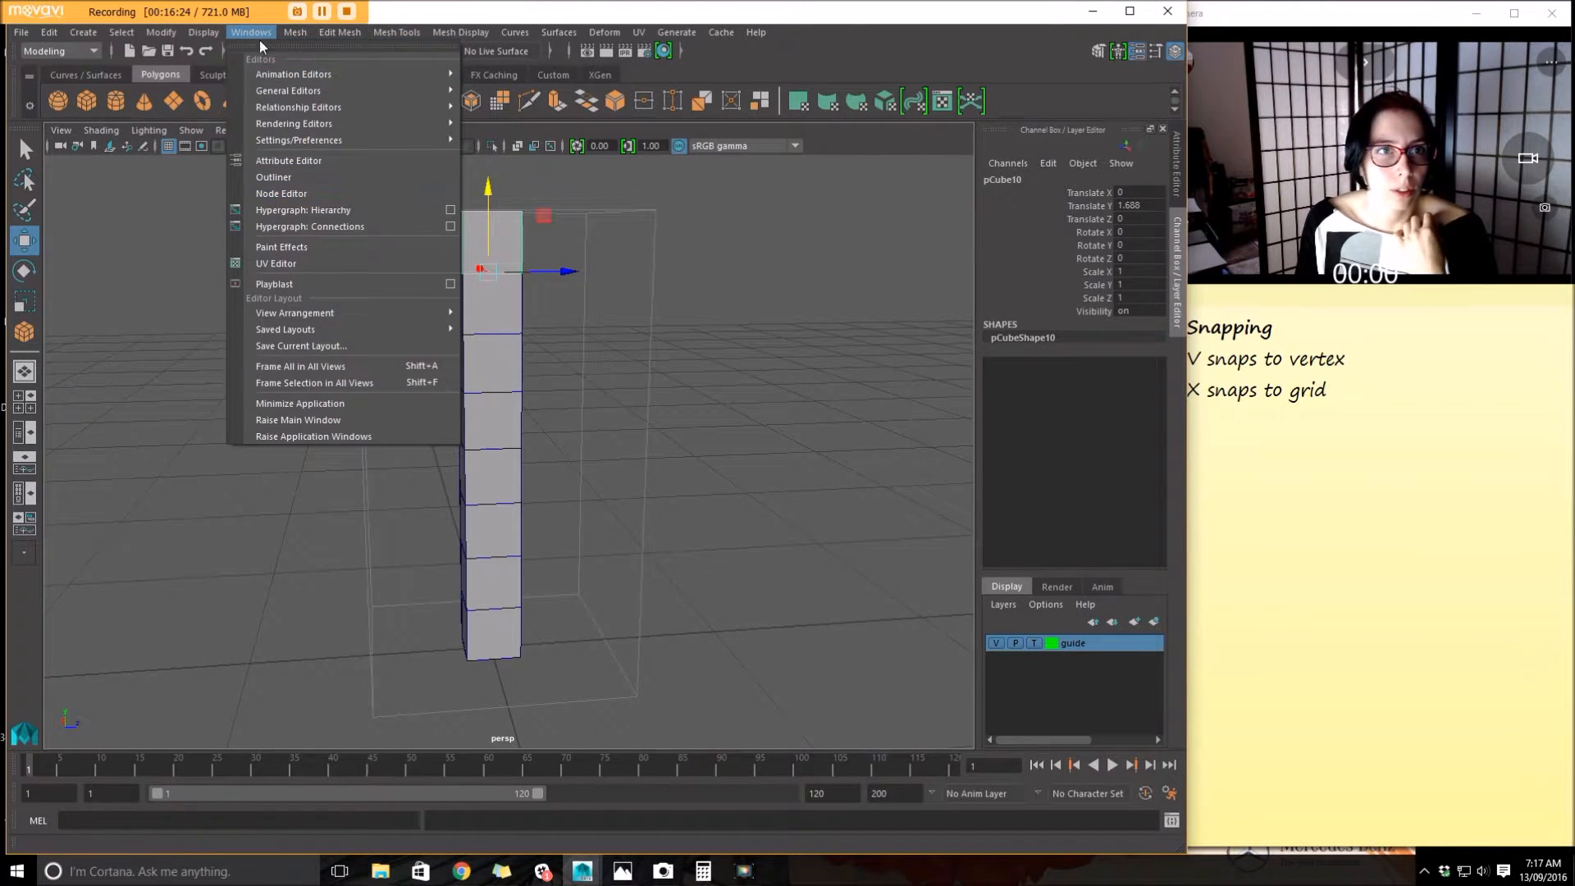
left_click(283, 176)
left_click_drag(90, 287, 161, 86)
left_click_drag(299, 428, 346, 755)
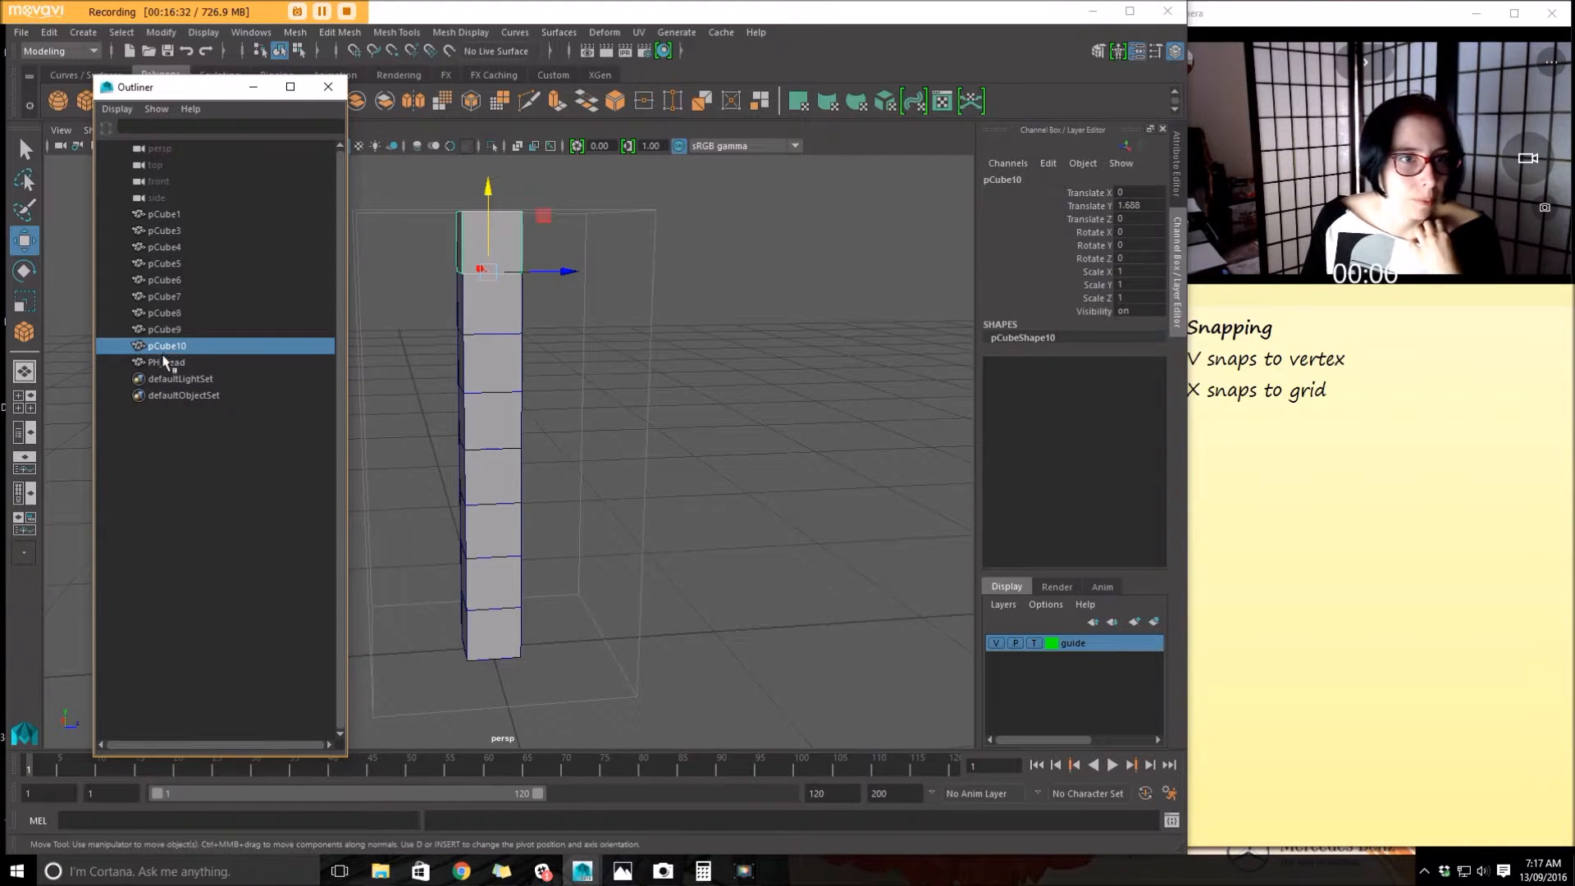
Add all objects from pCube1 through pCube10, without PH_head, to the guide layer
left_click_drag(181, 215, 180, 349)
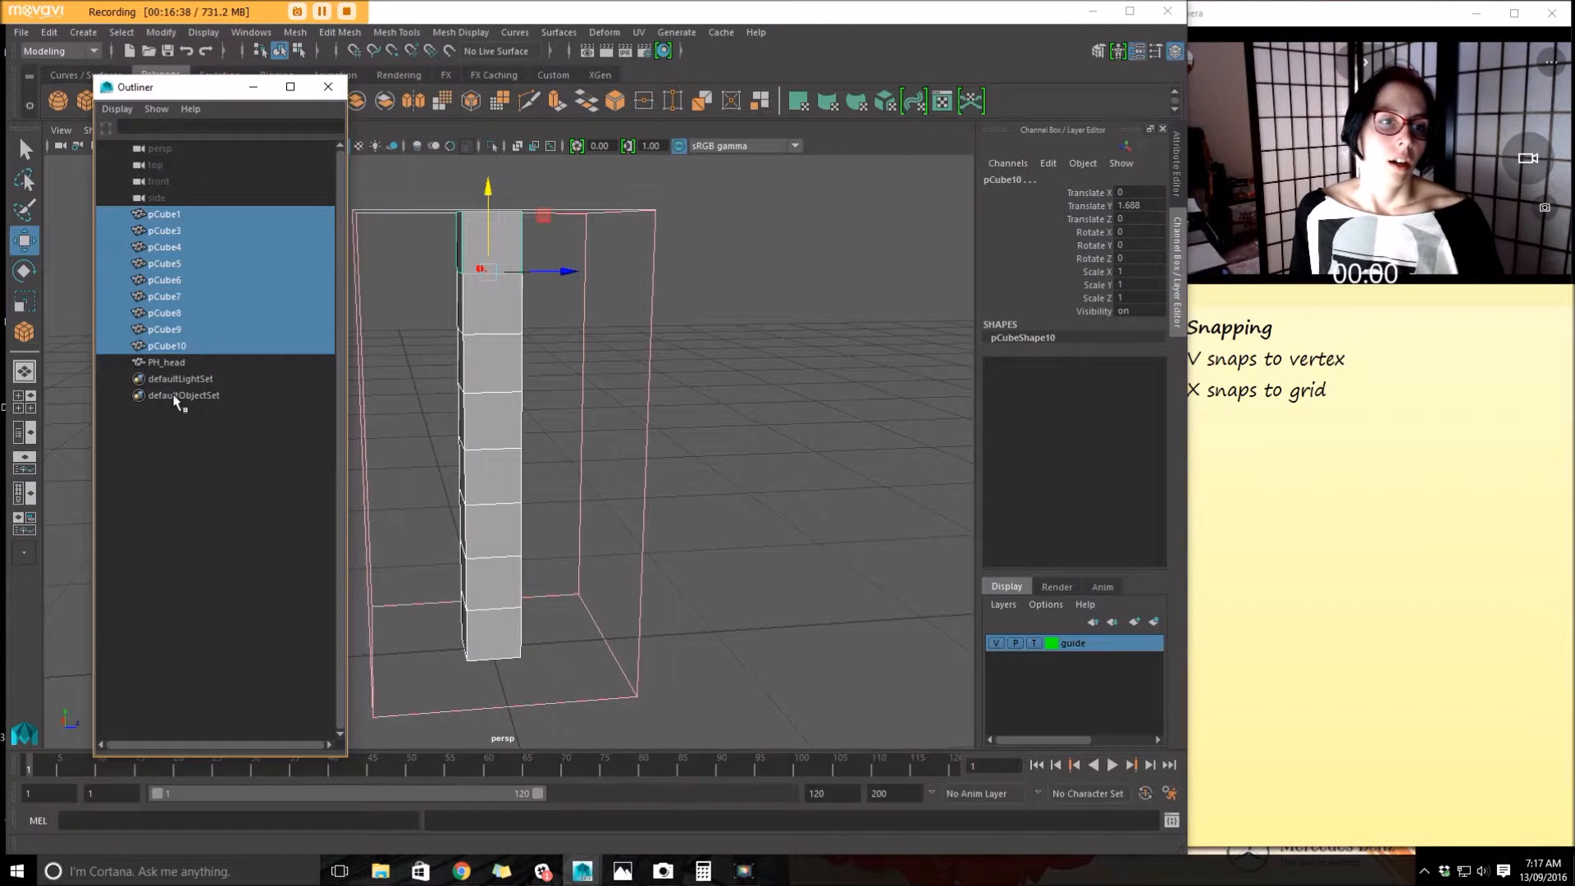
left_click(177, 363)
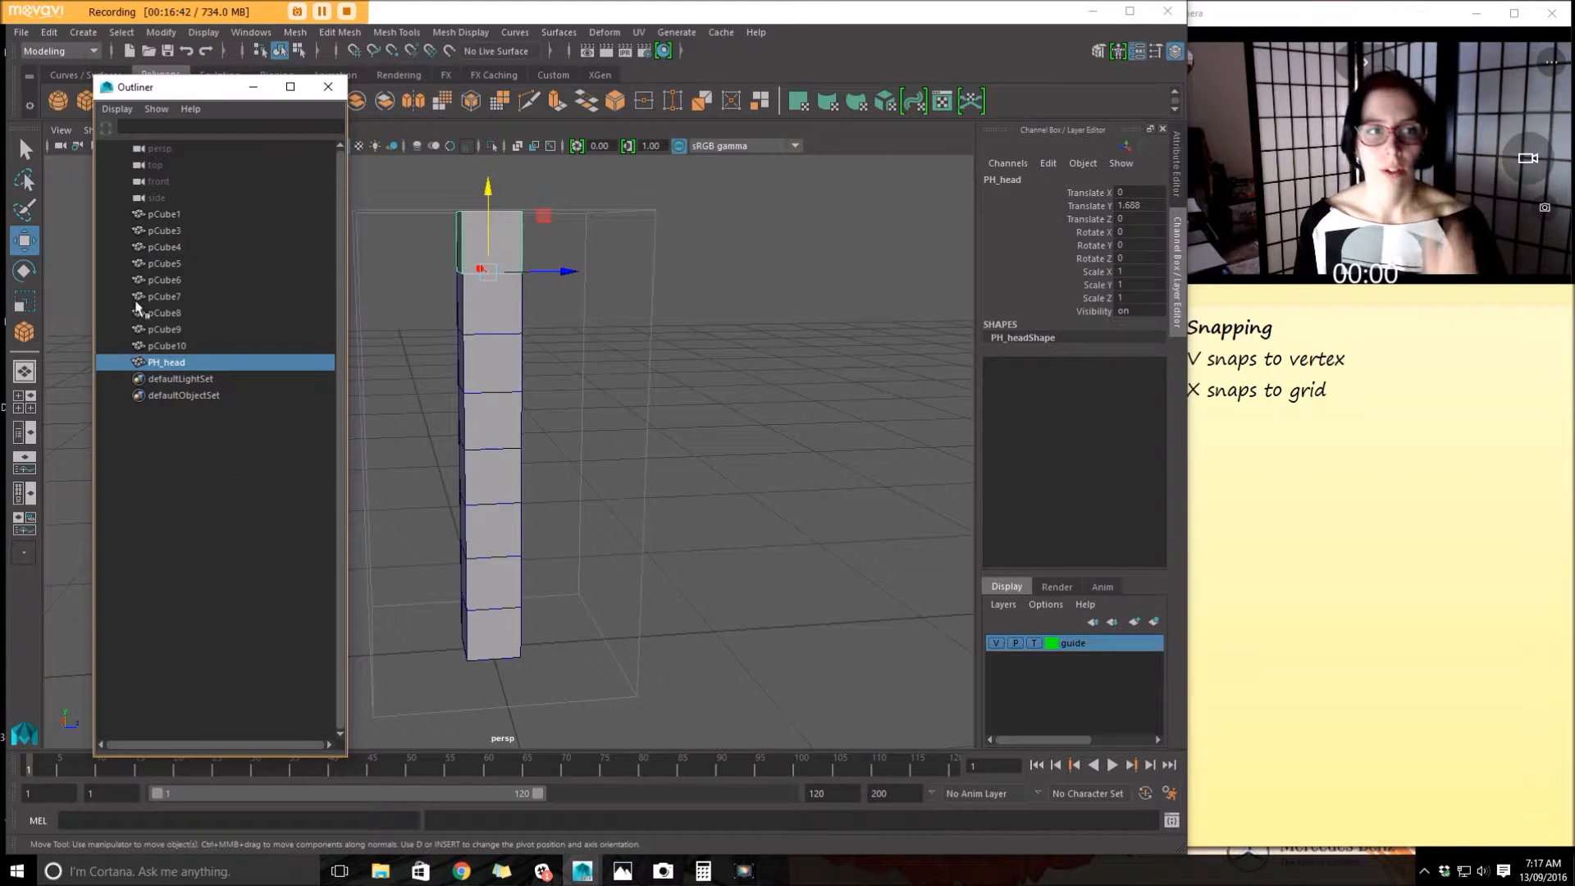
left_click_drag(184, 219, 194, 352)
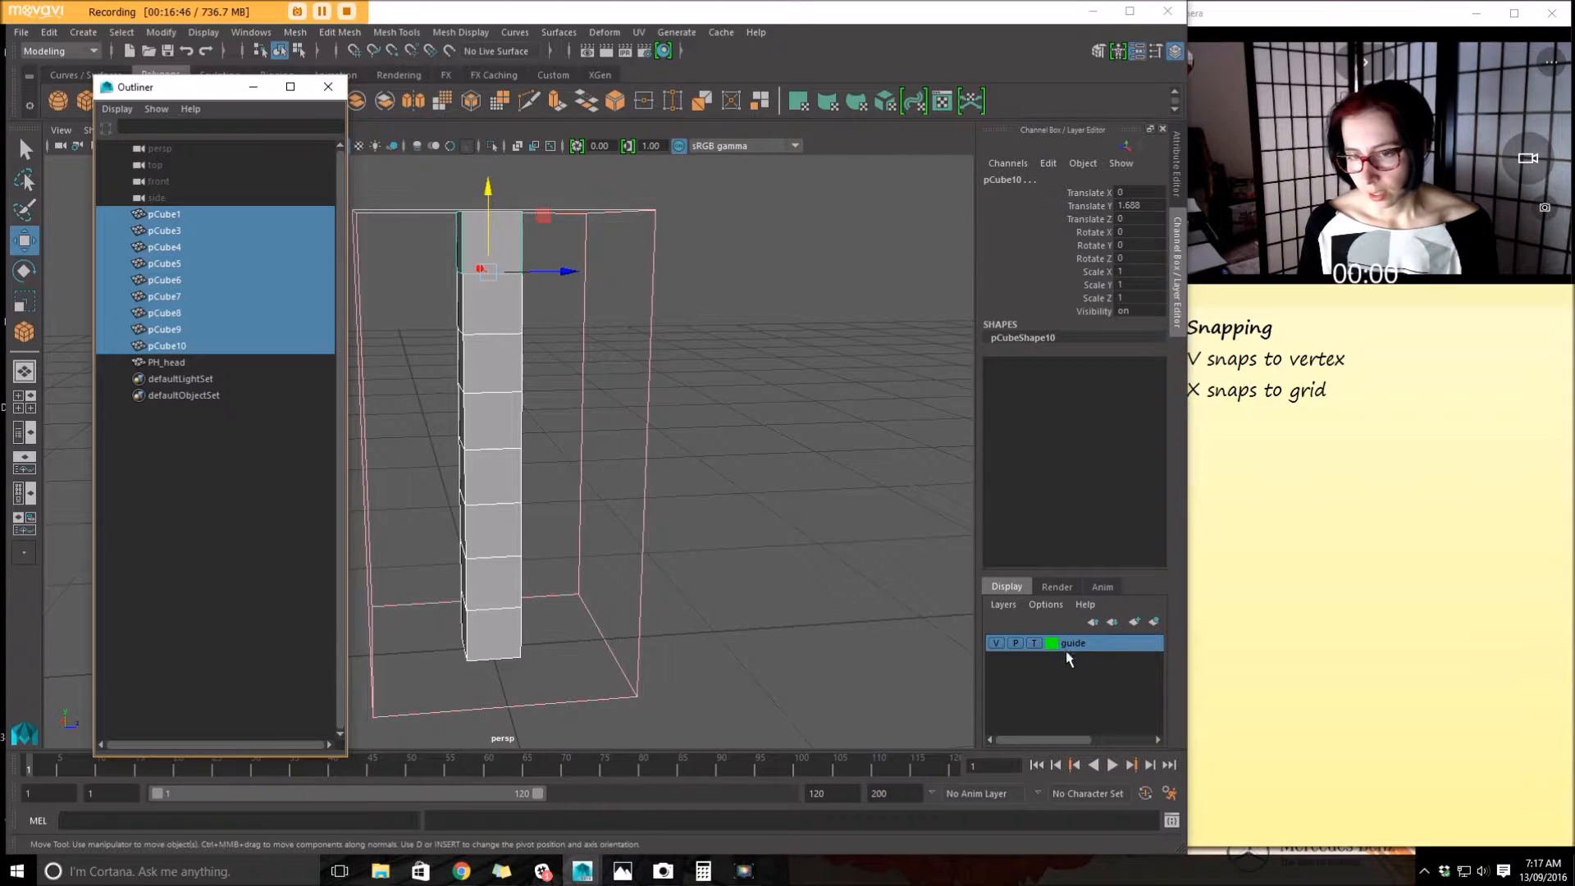
right_click(1099, 641)
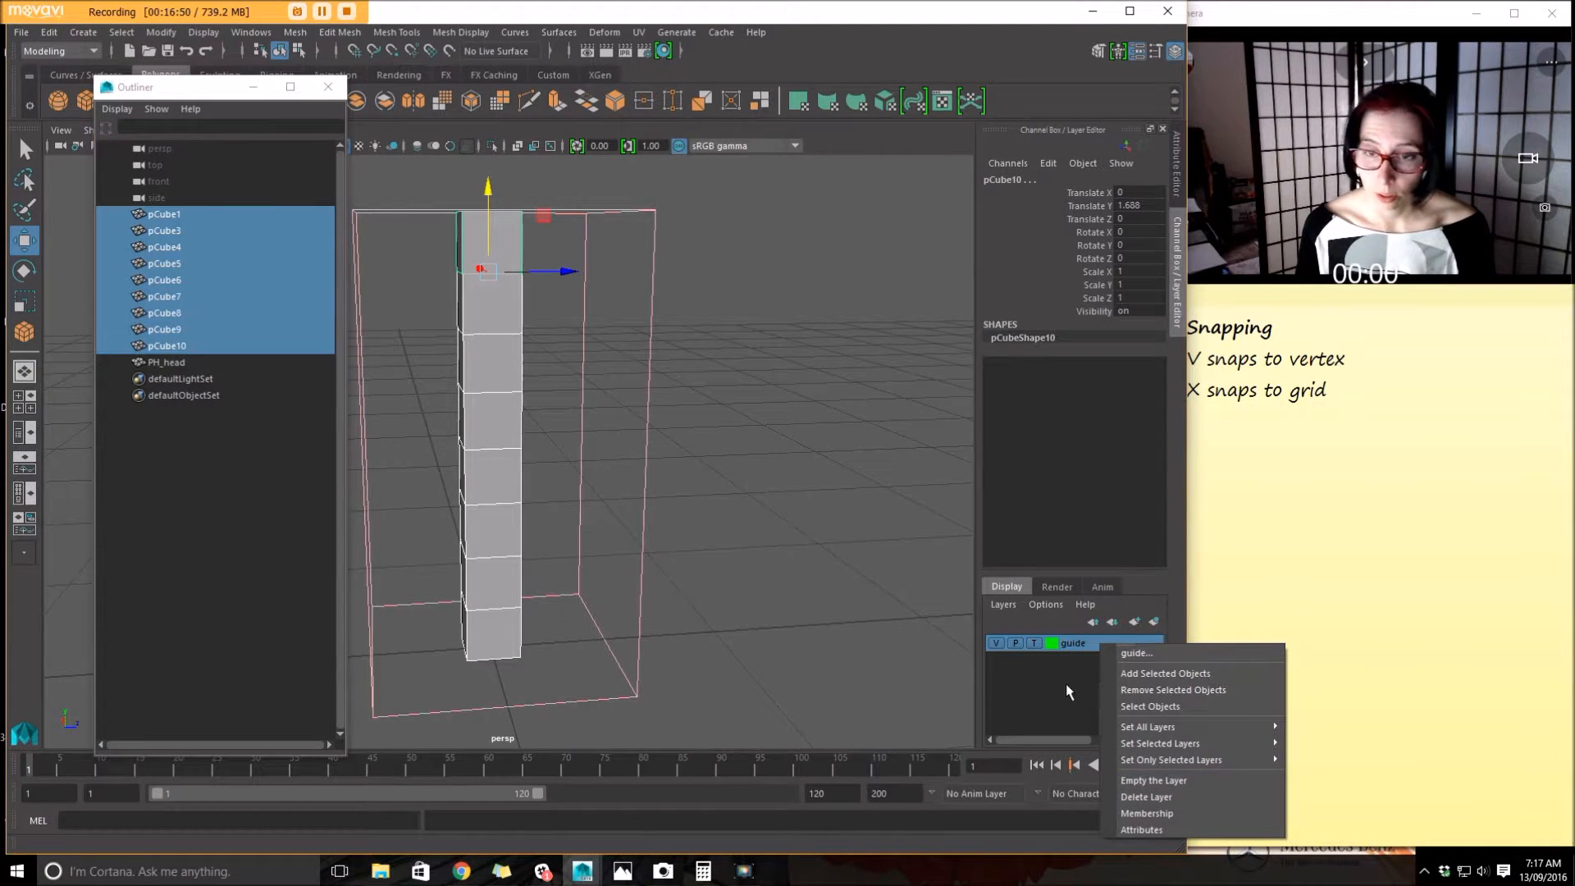
left_click(1066, 683)
right_click(1091, 638)
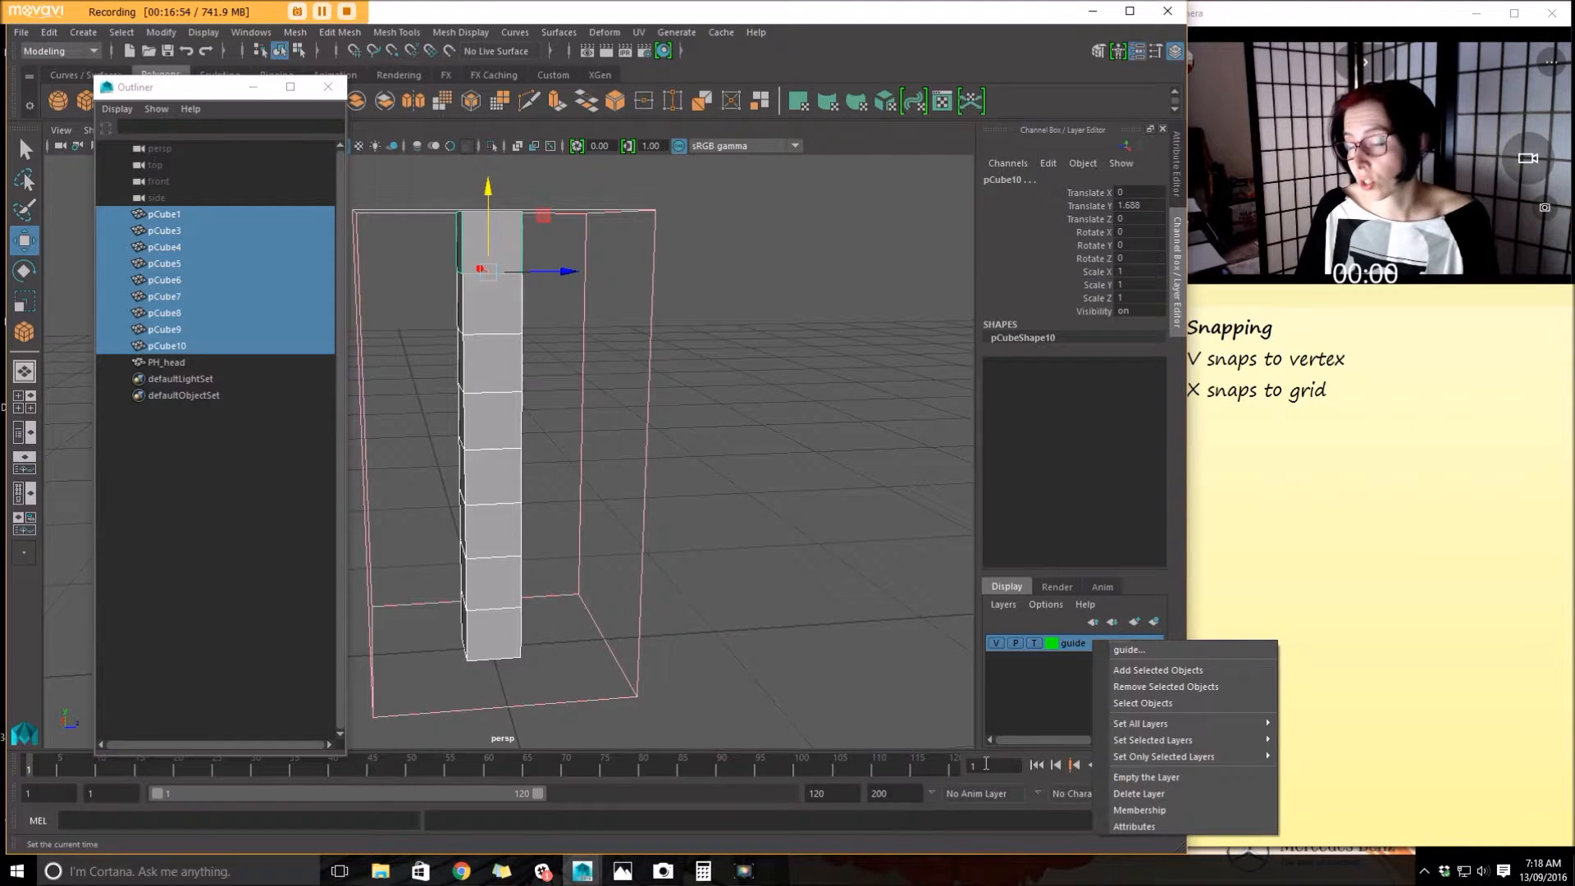
left_click(1165, 669)
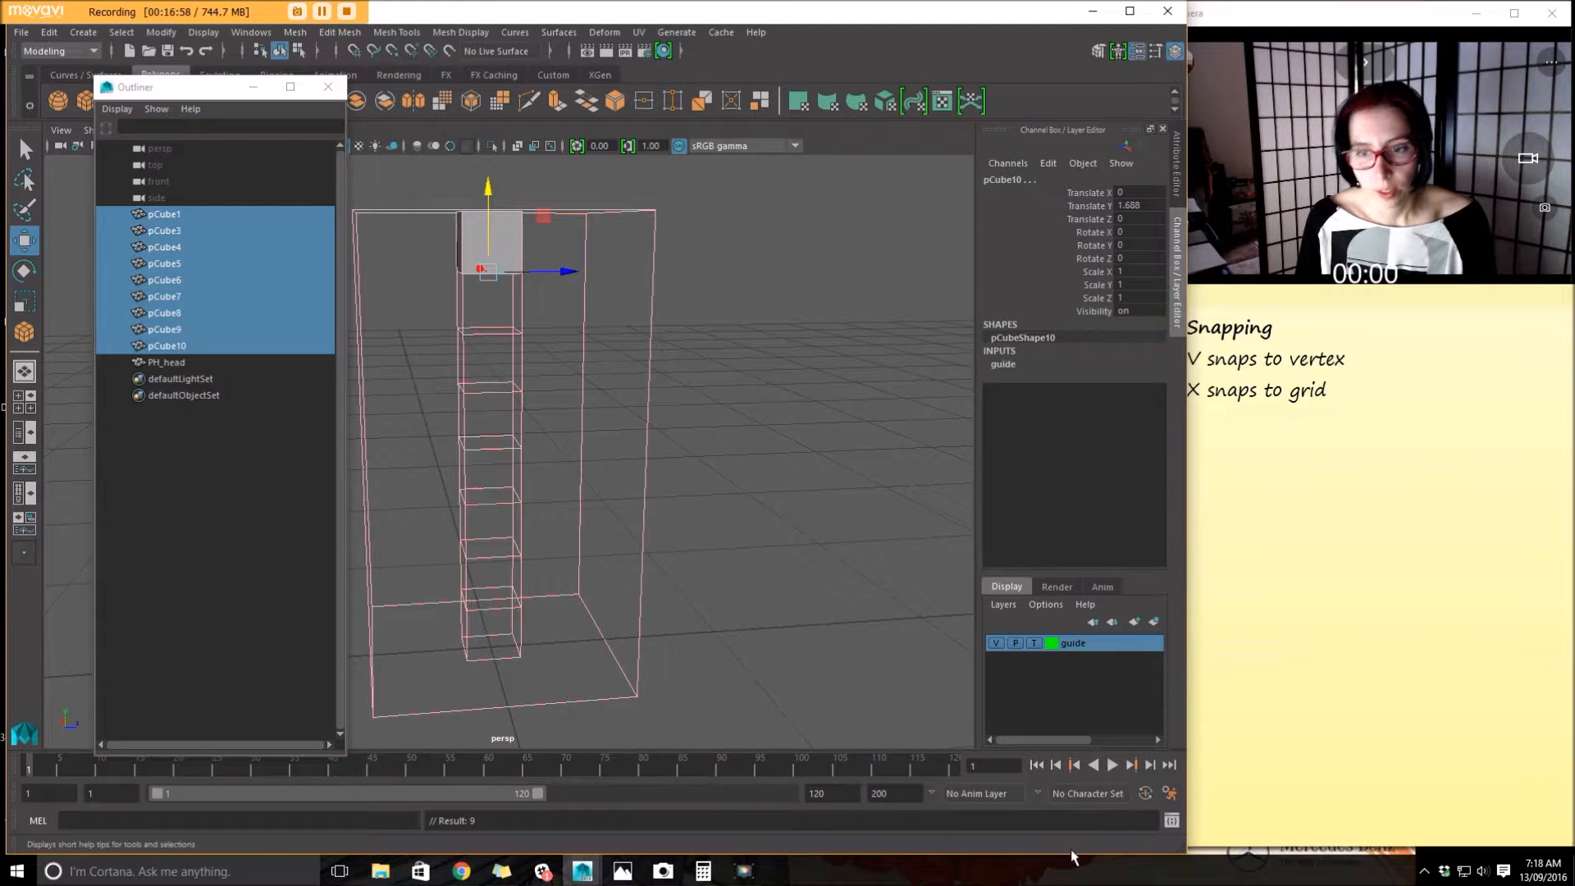
Clear the selection, try box-selecting the guide cubes, and select the PH_head cube
left_click(749, 443)
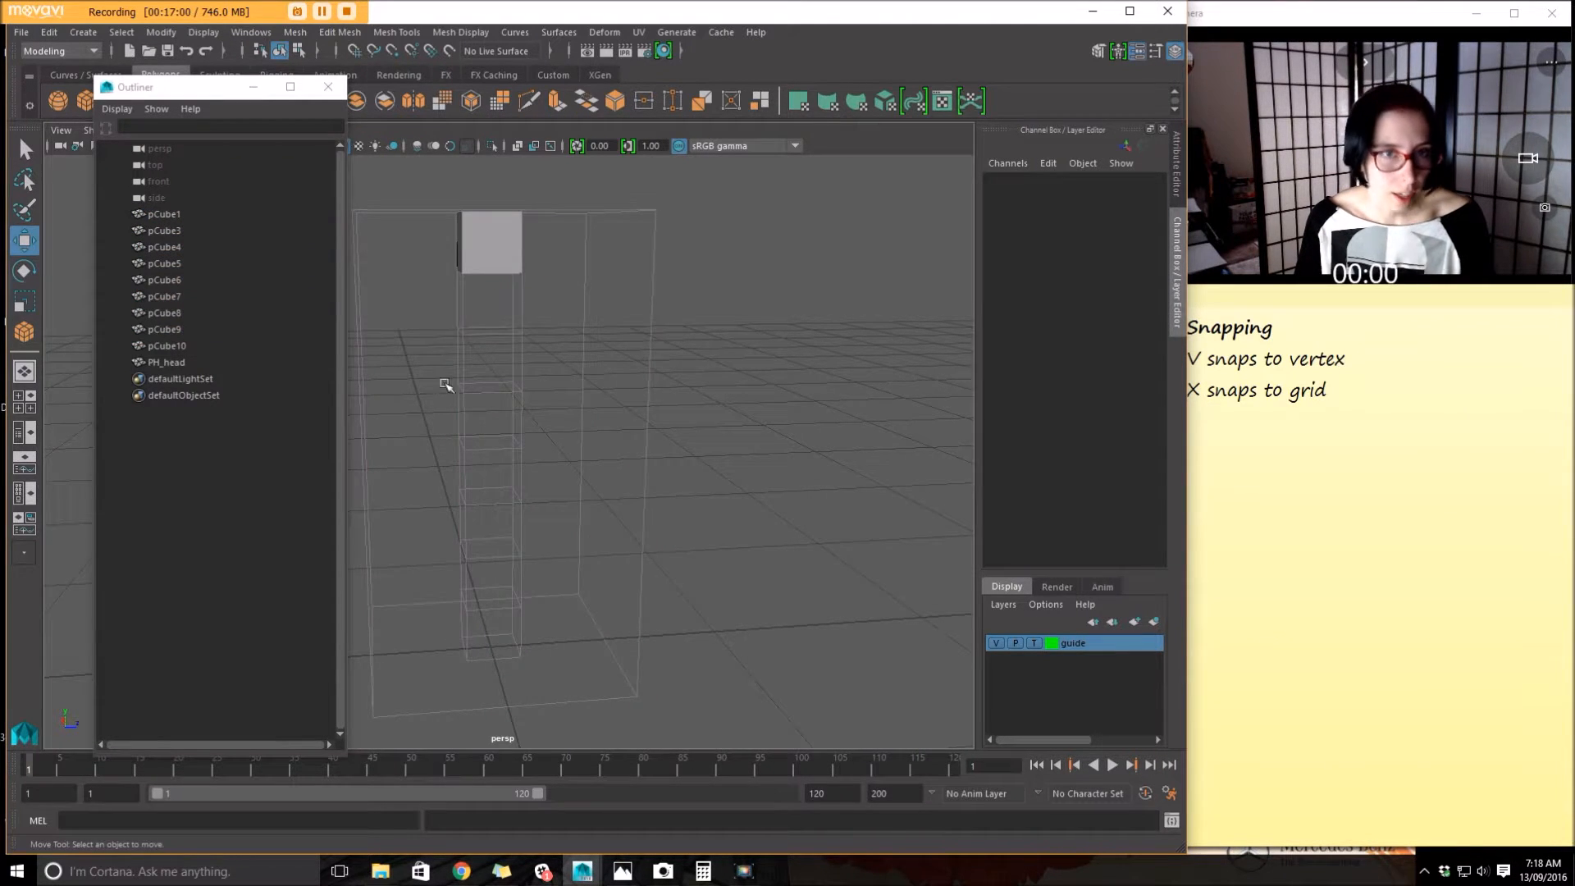
right_click_drag(447, 372, 582, 451, "alt")
middle_click_drag(582, 450, 763, 578, "alt")
left_click_drag(530, 359, 877, 604)
middle_click_drag(804, 607, 772, 548, "alt")
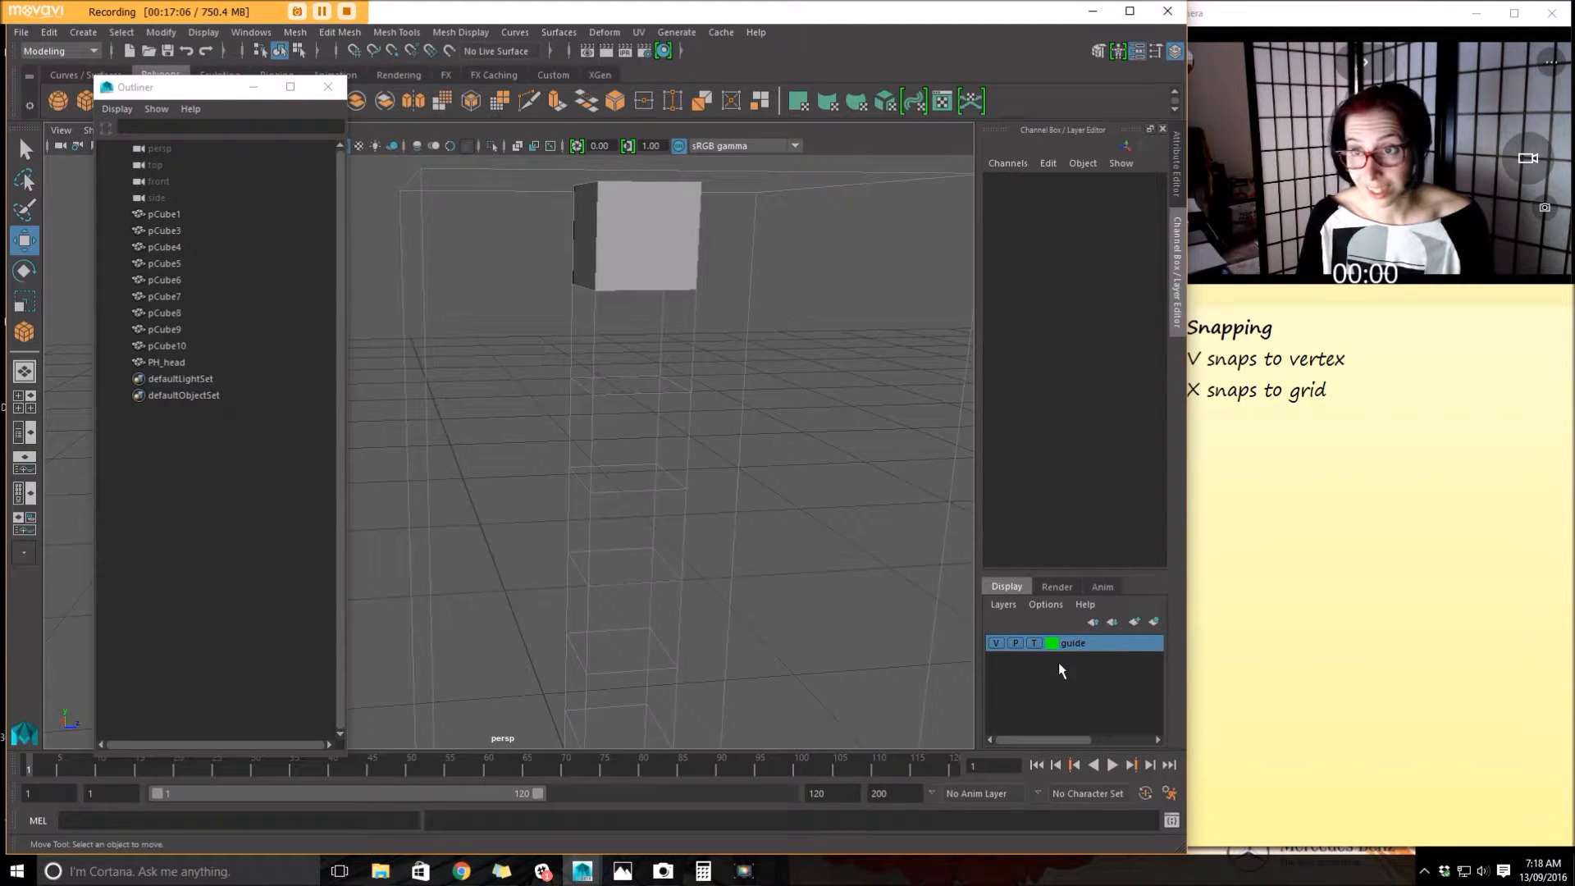
left_click(628, 207)
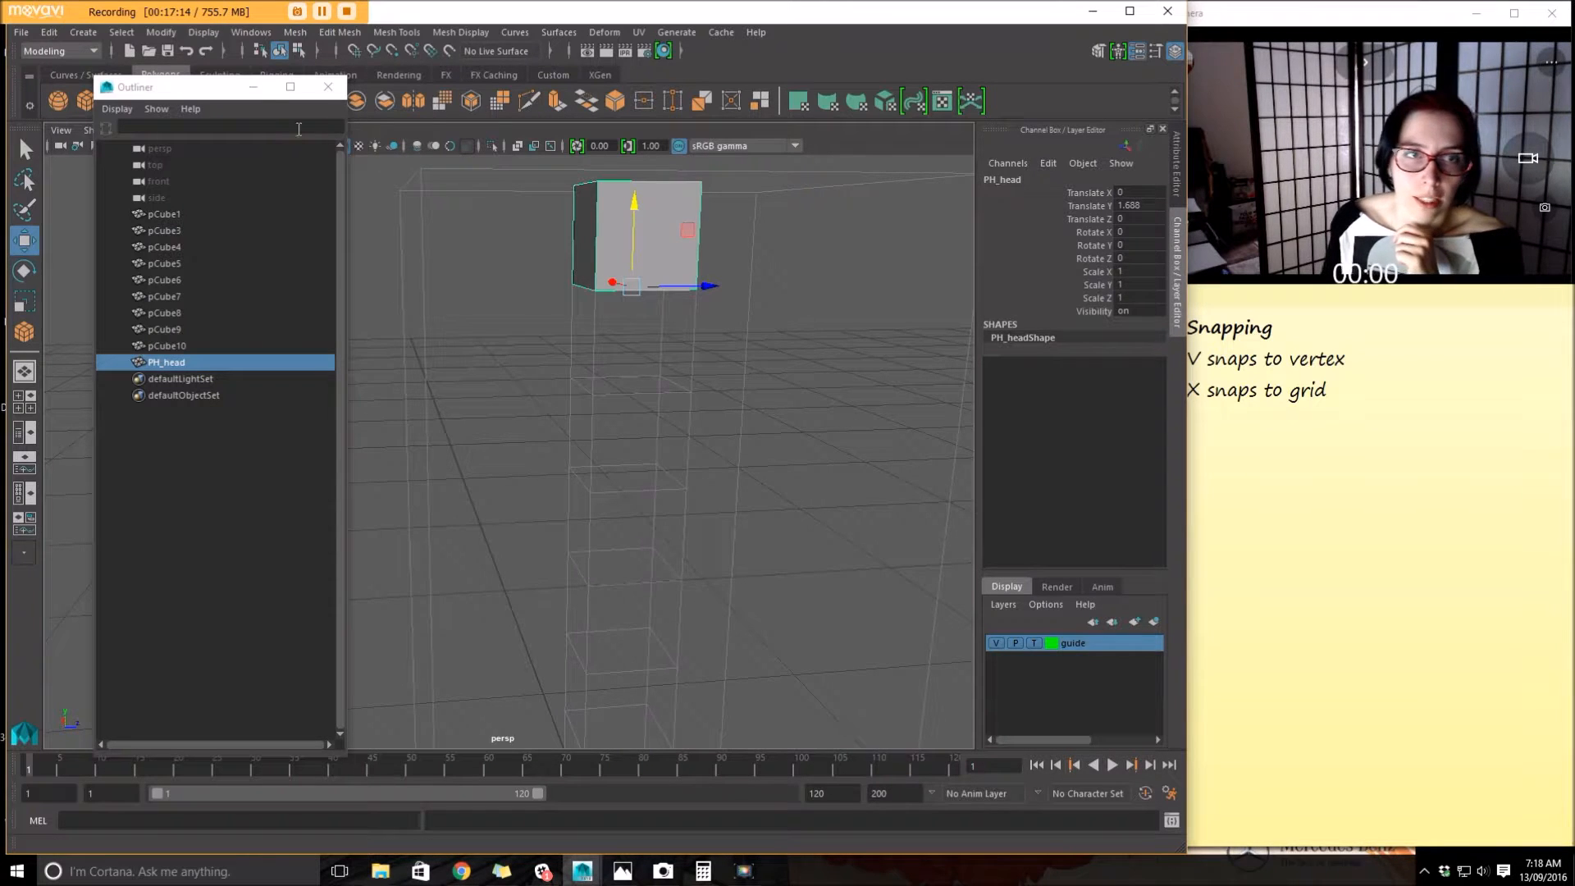
Minimize the Outliner, start a new project in the Project Window and open the browser for its location
left_click(252, 88)
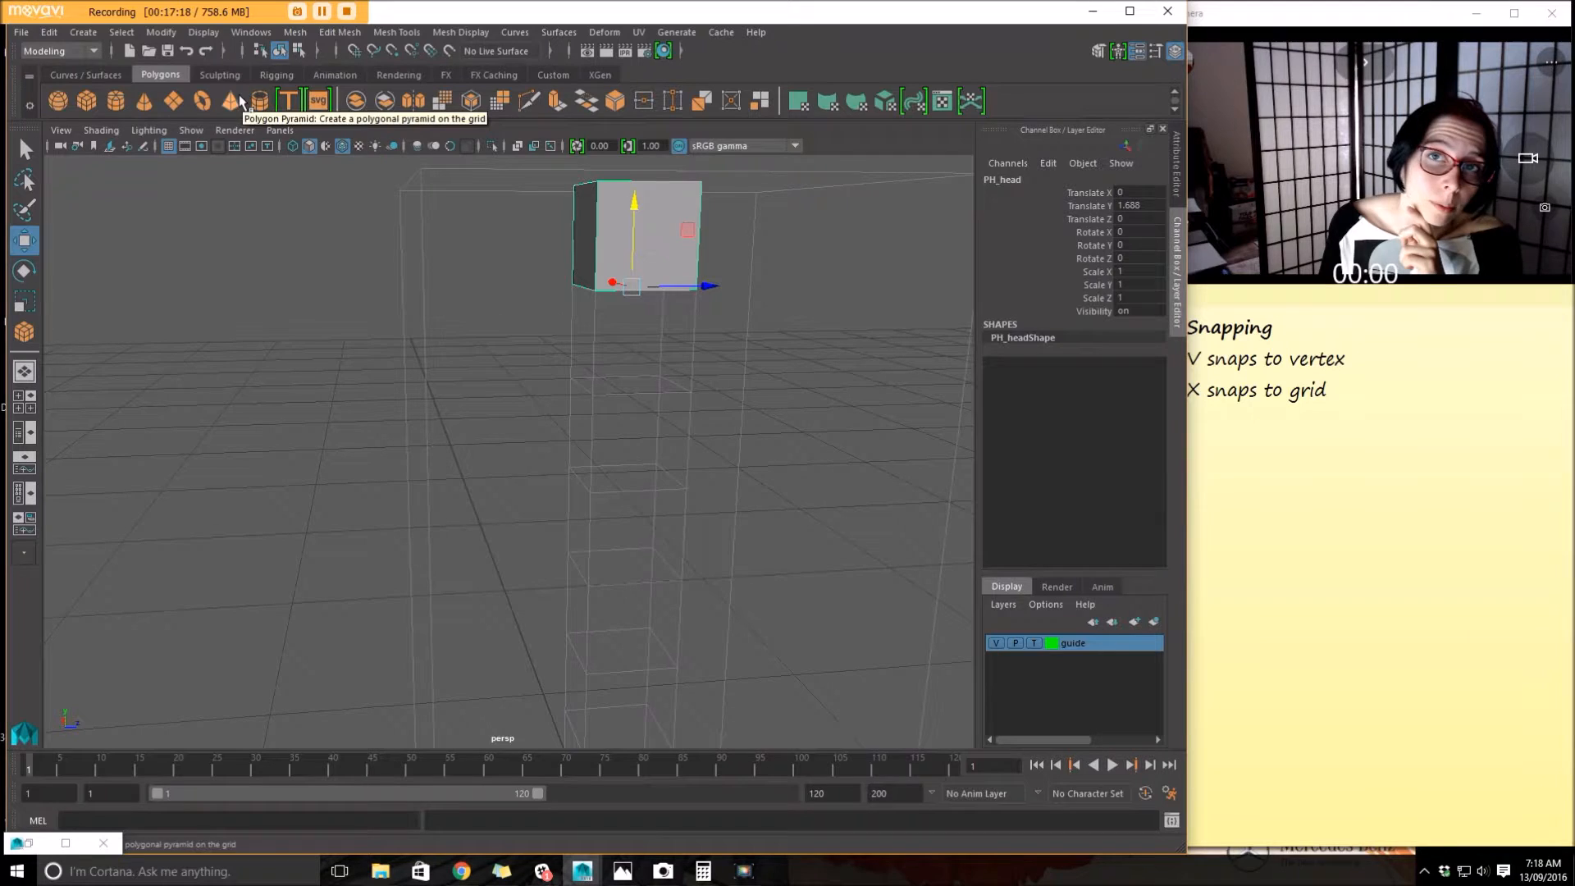
left_click(21, 32)
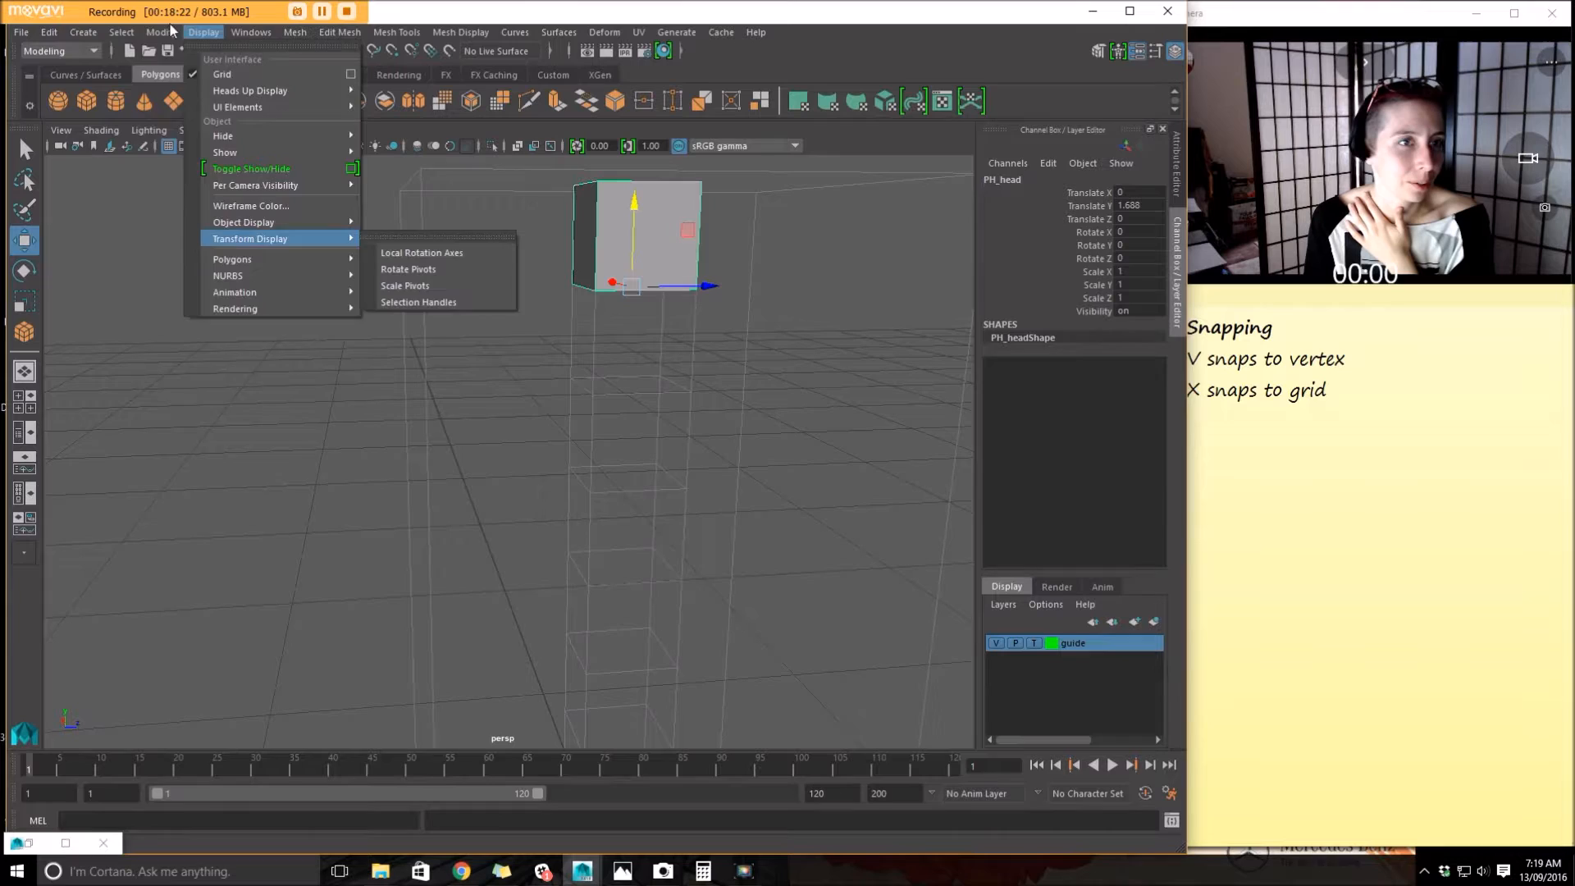
mouse_move(48, 34)
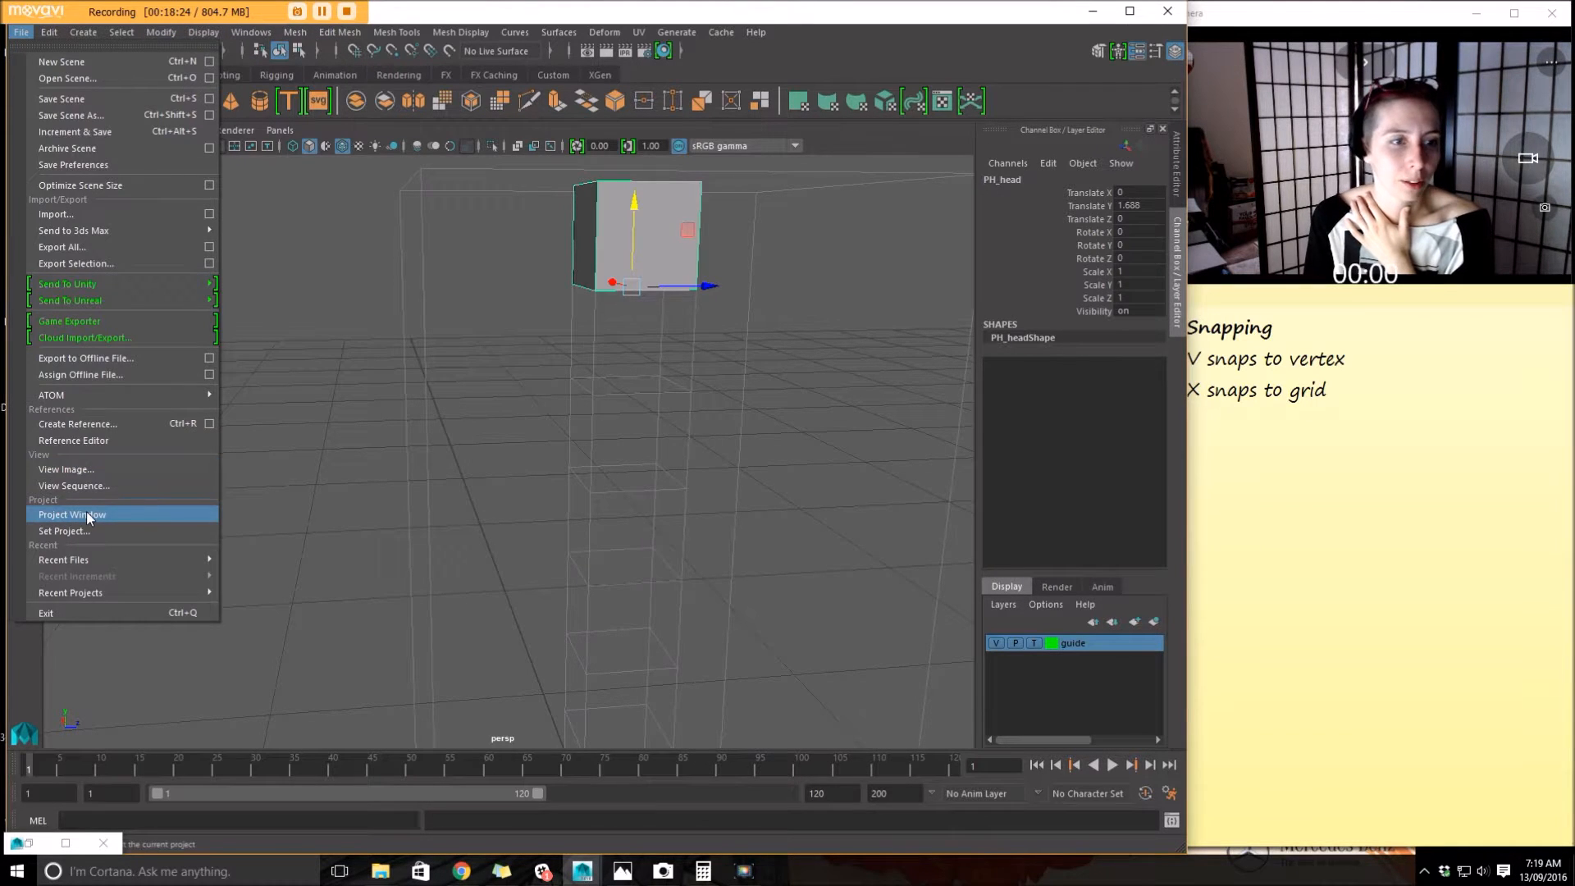
left_click(86, 510)
left_click_drag(774, 289, 851, 182)
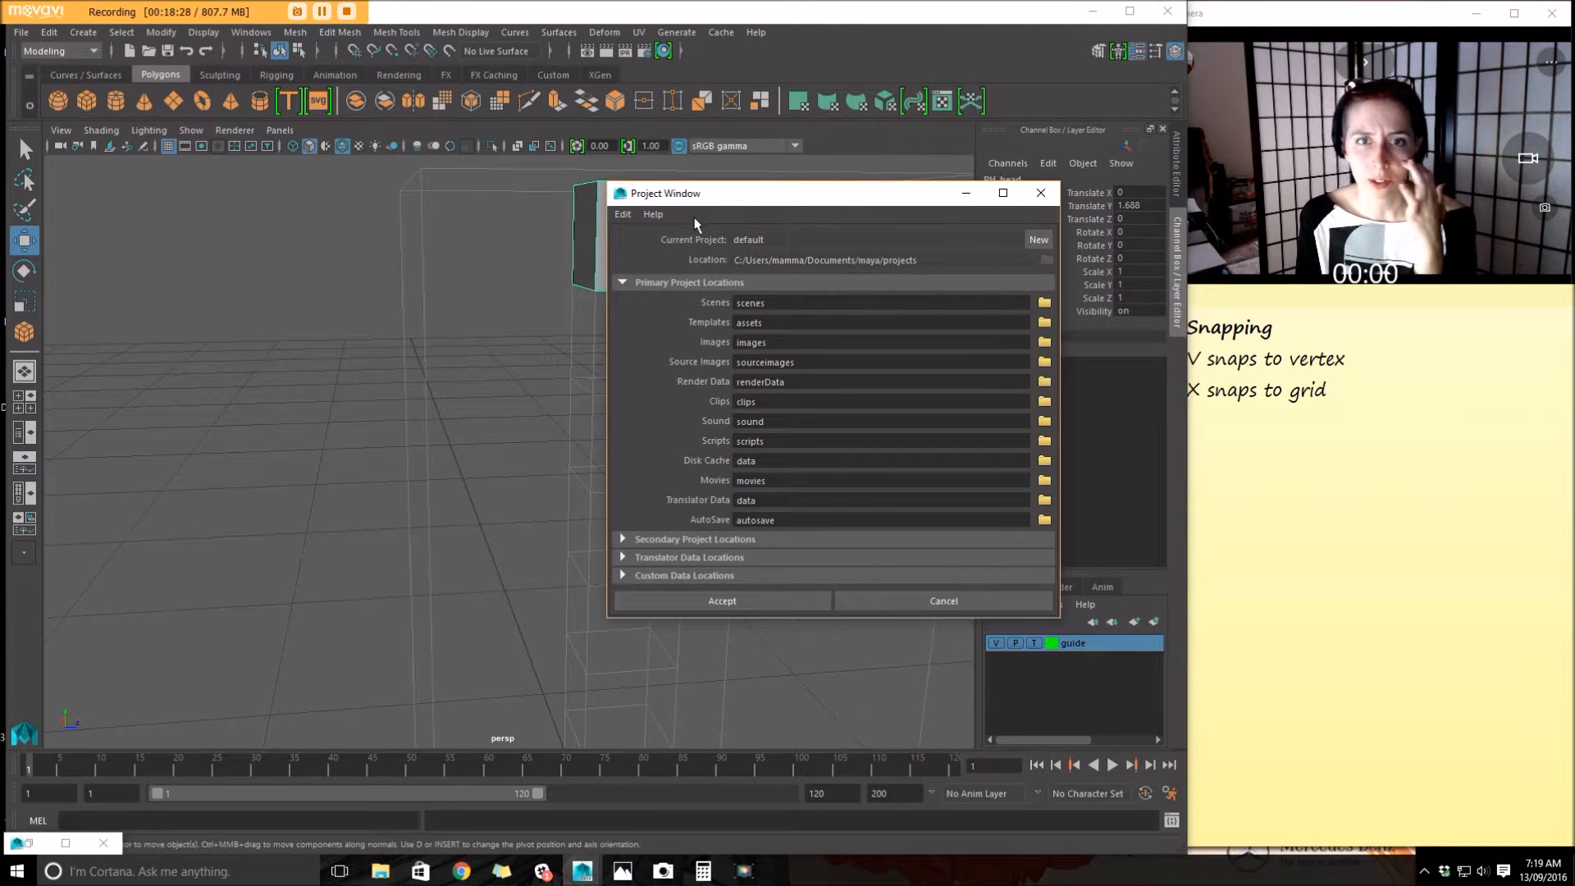
left_click(1040, 239)
left_click(1049, 260)
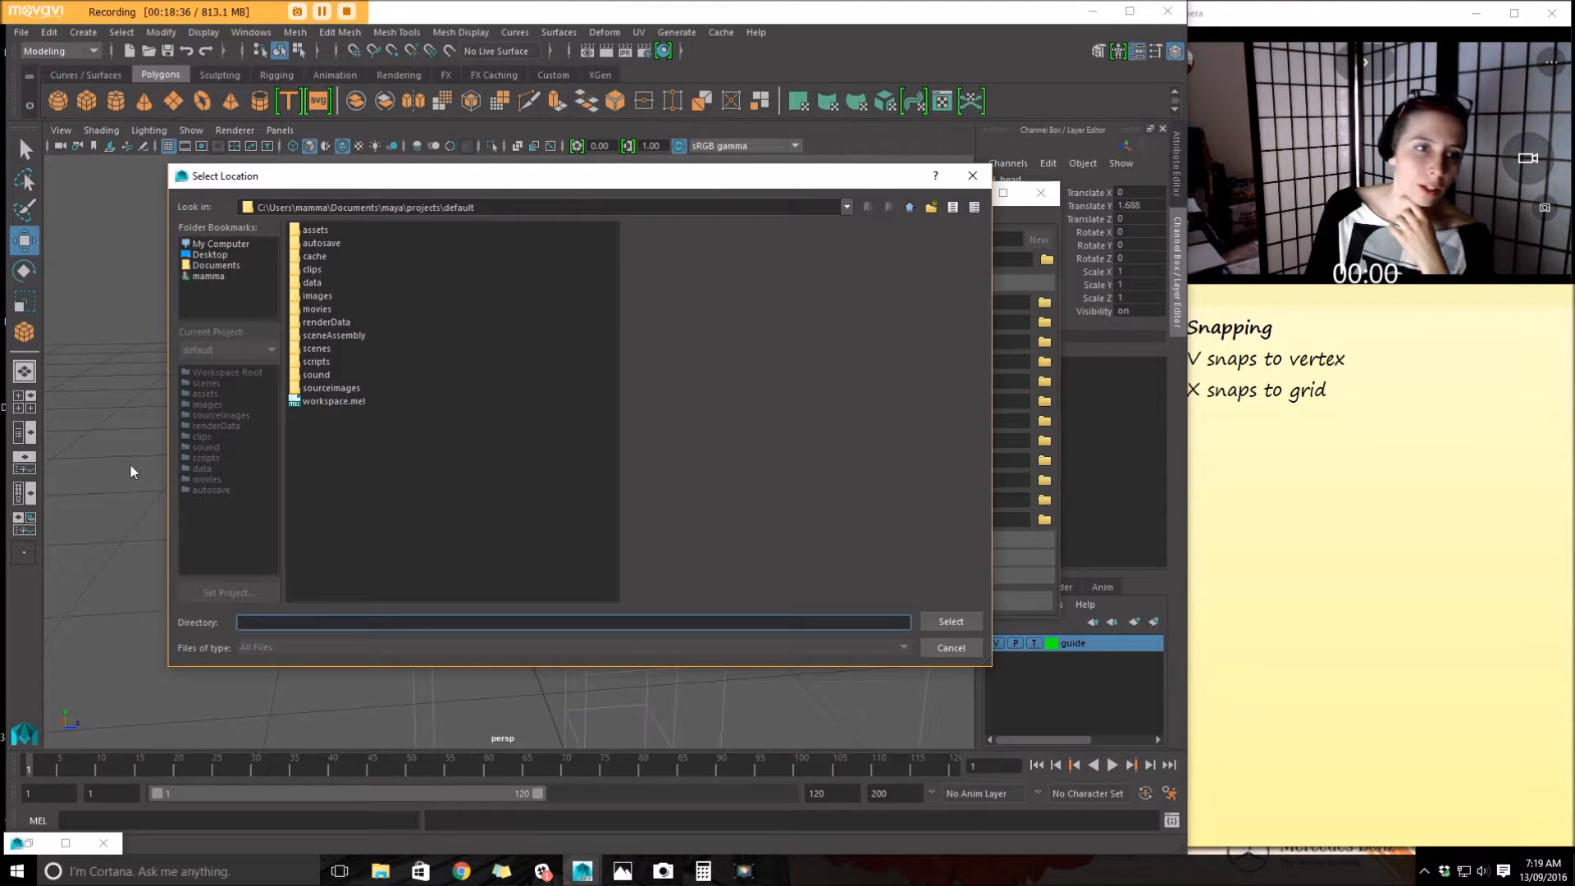
Set the new project's location to the 3D folder on drive D
left_click(219, 245)
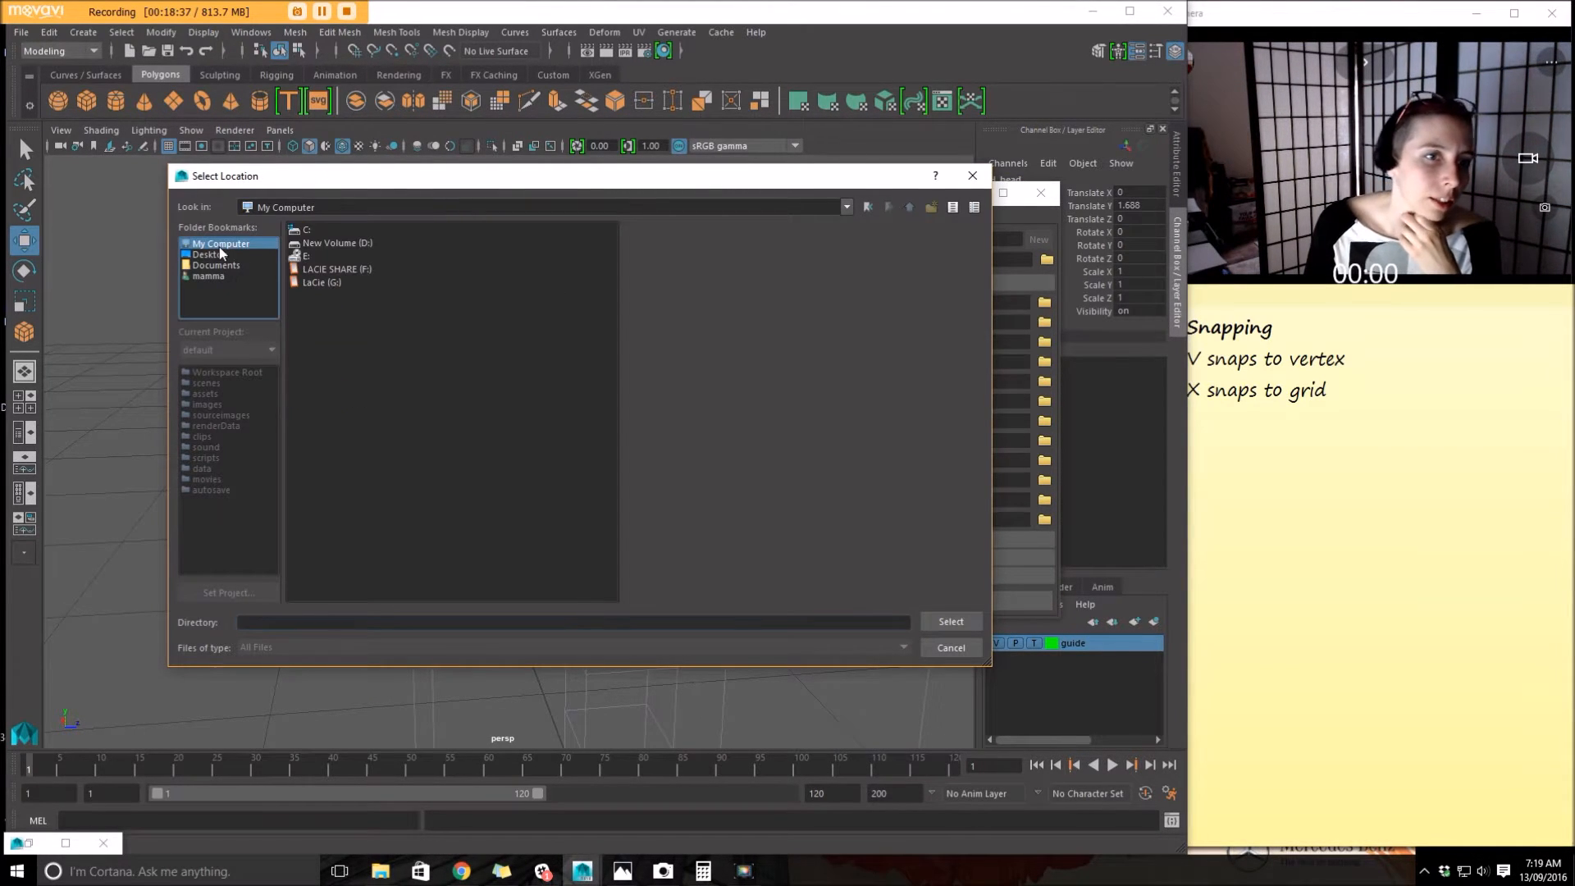
double_click(326, 243)
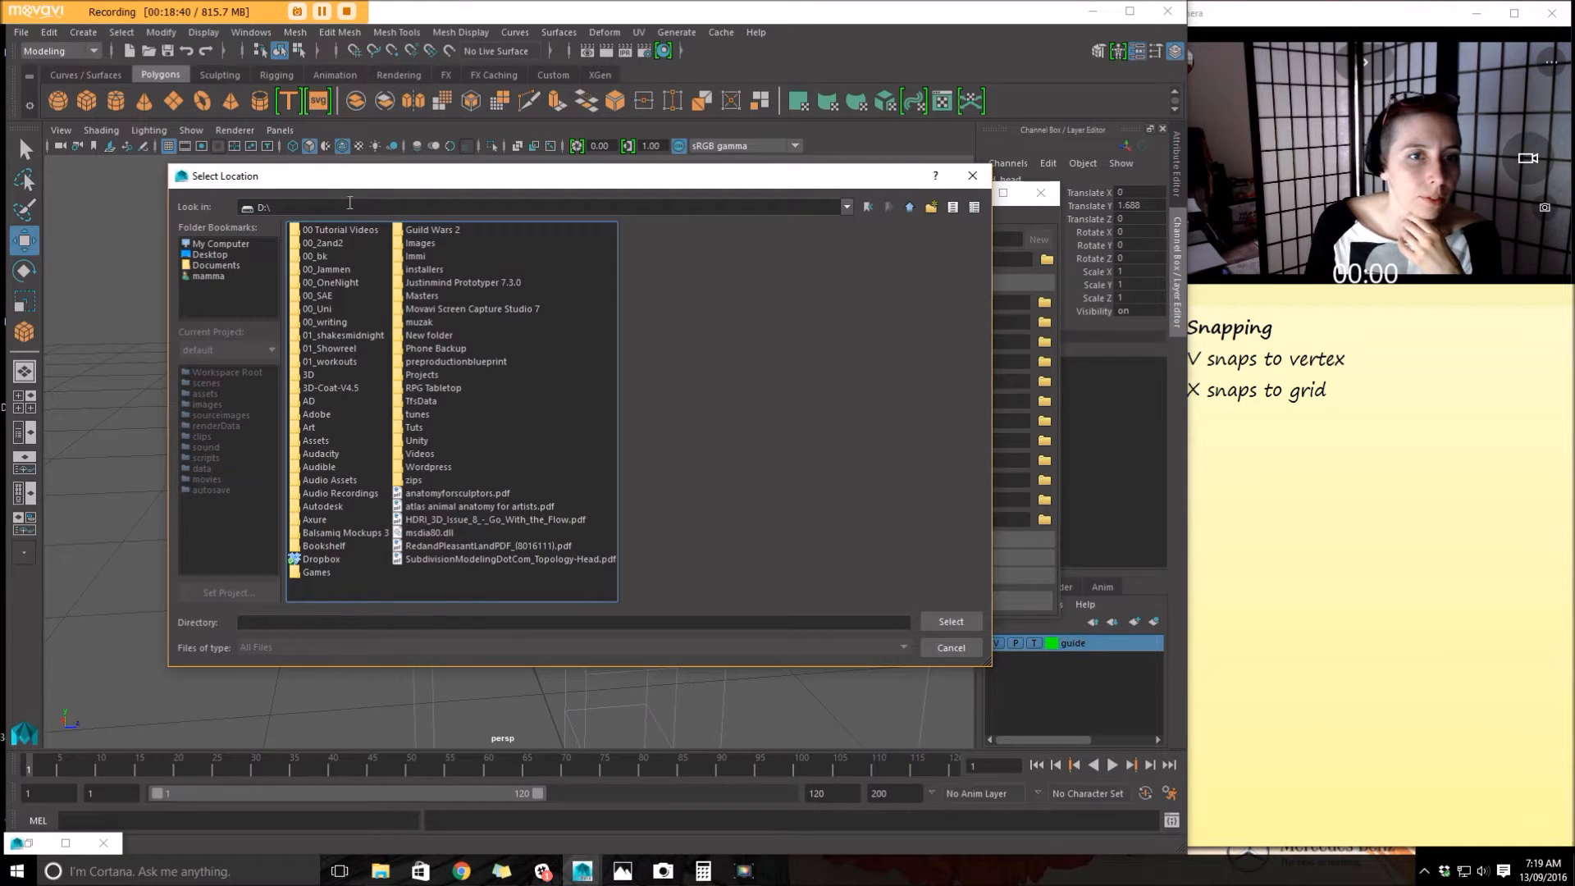
double_click(307, 374)
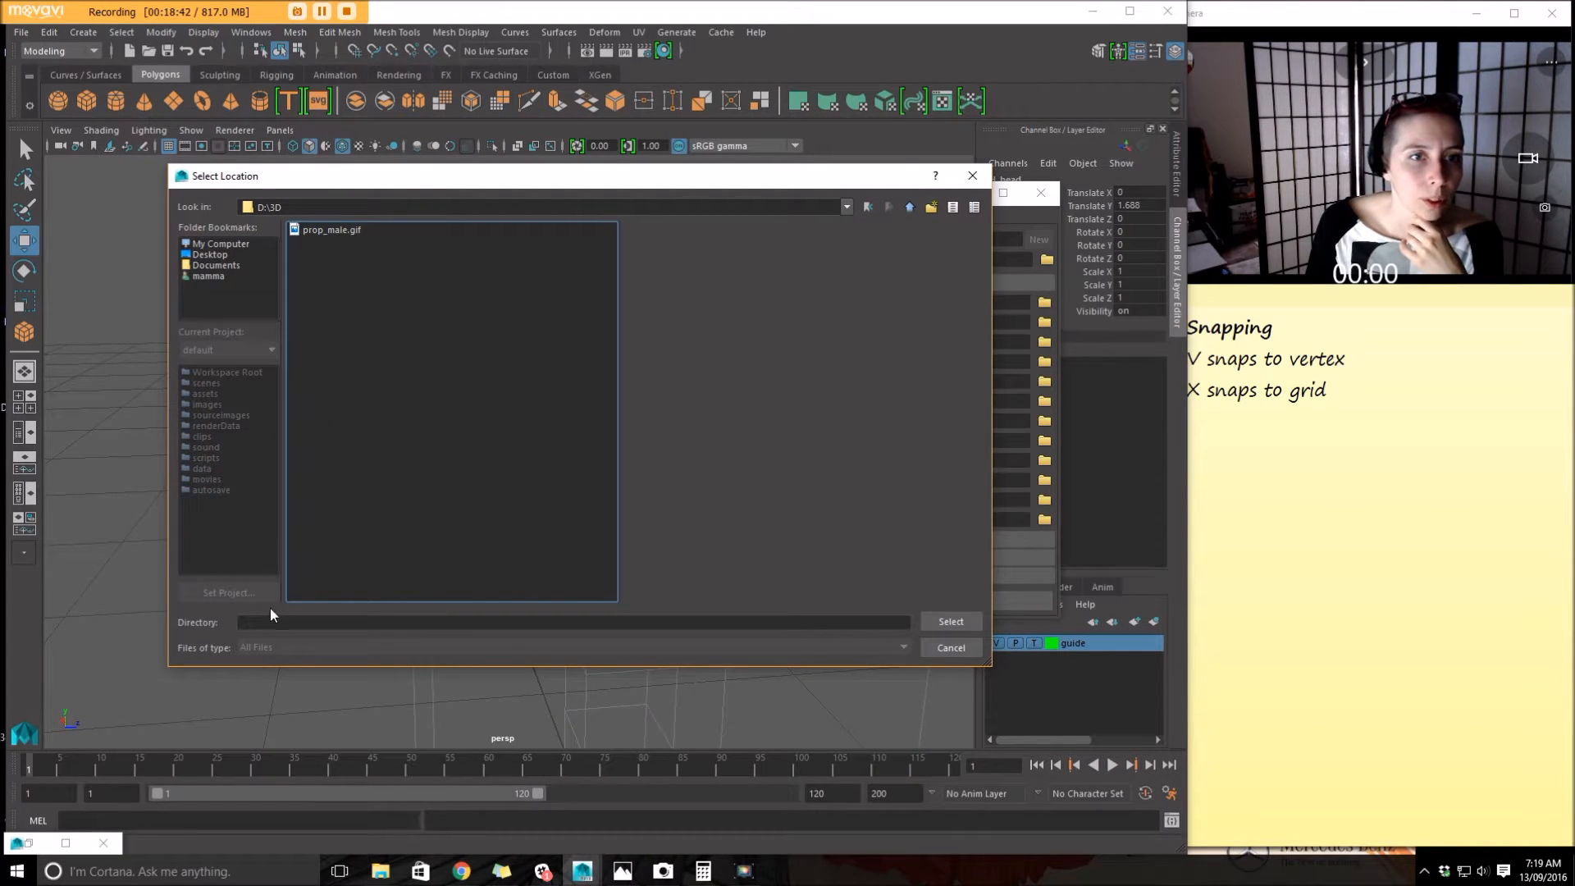
left_click(569, 622)
left_click(908, 208)
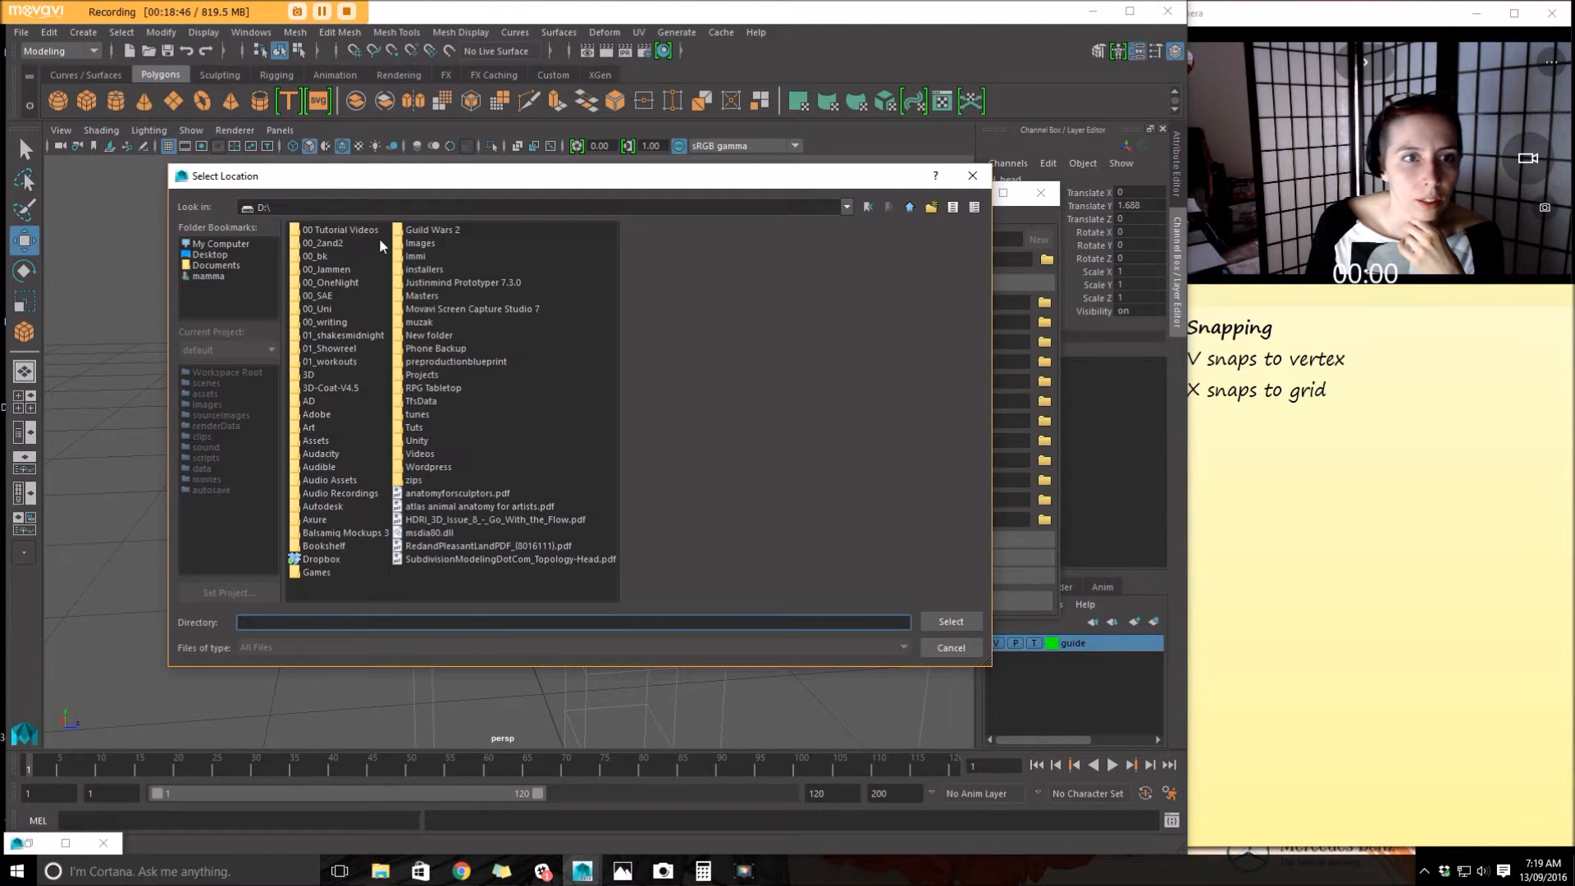
left_click(308, 375)
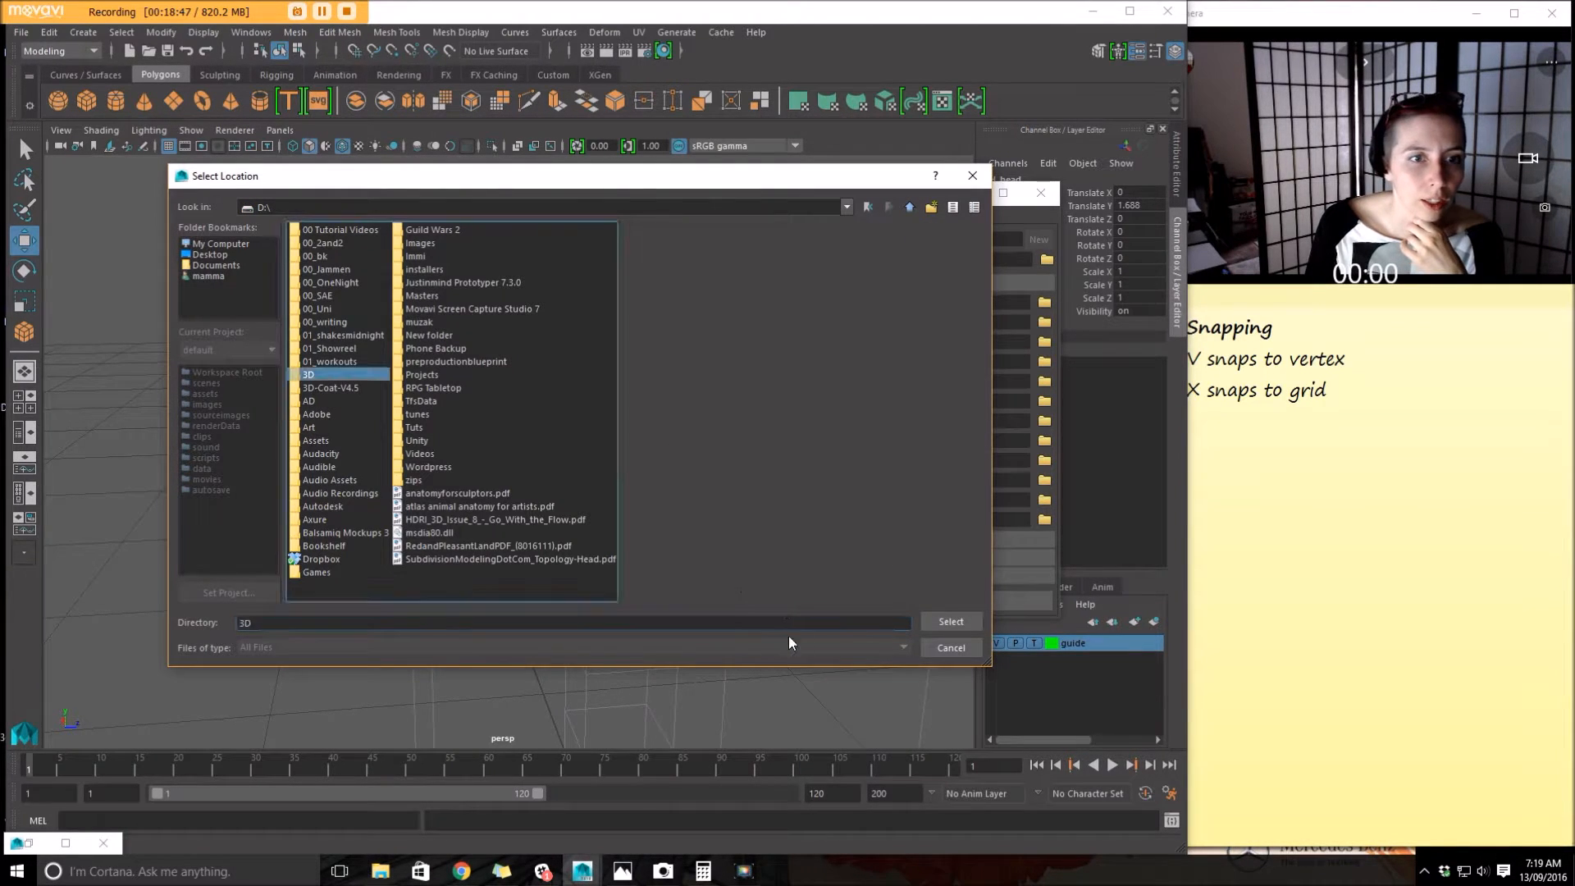
left_click(926, 622)
Name the new project "Character Modelling" and try to create it in D:/3D
left_click_drag(798, 262, 293, 211)
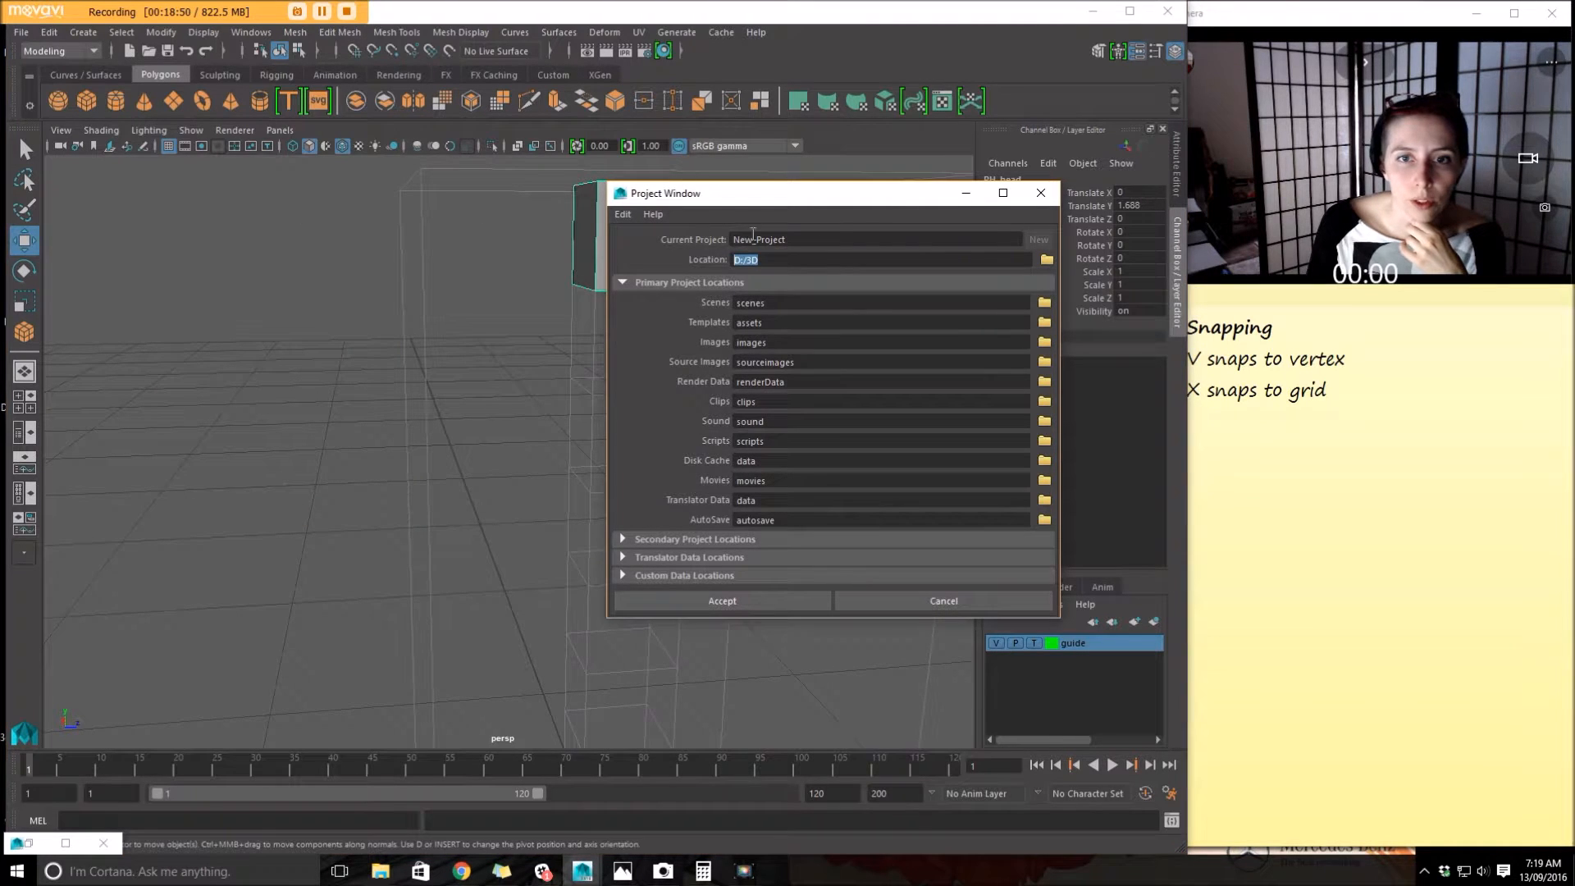
left_click_drag(807, 242, 101, 316)
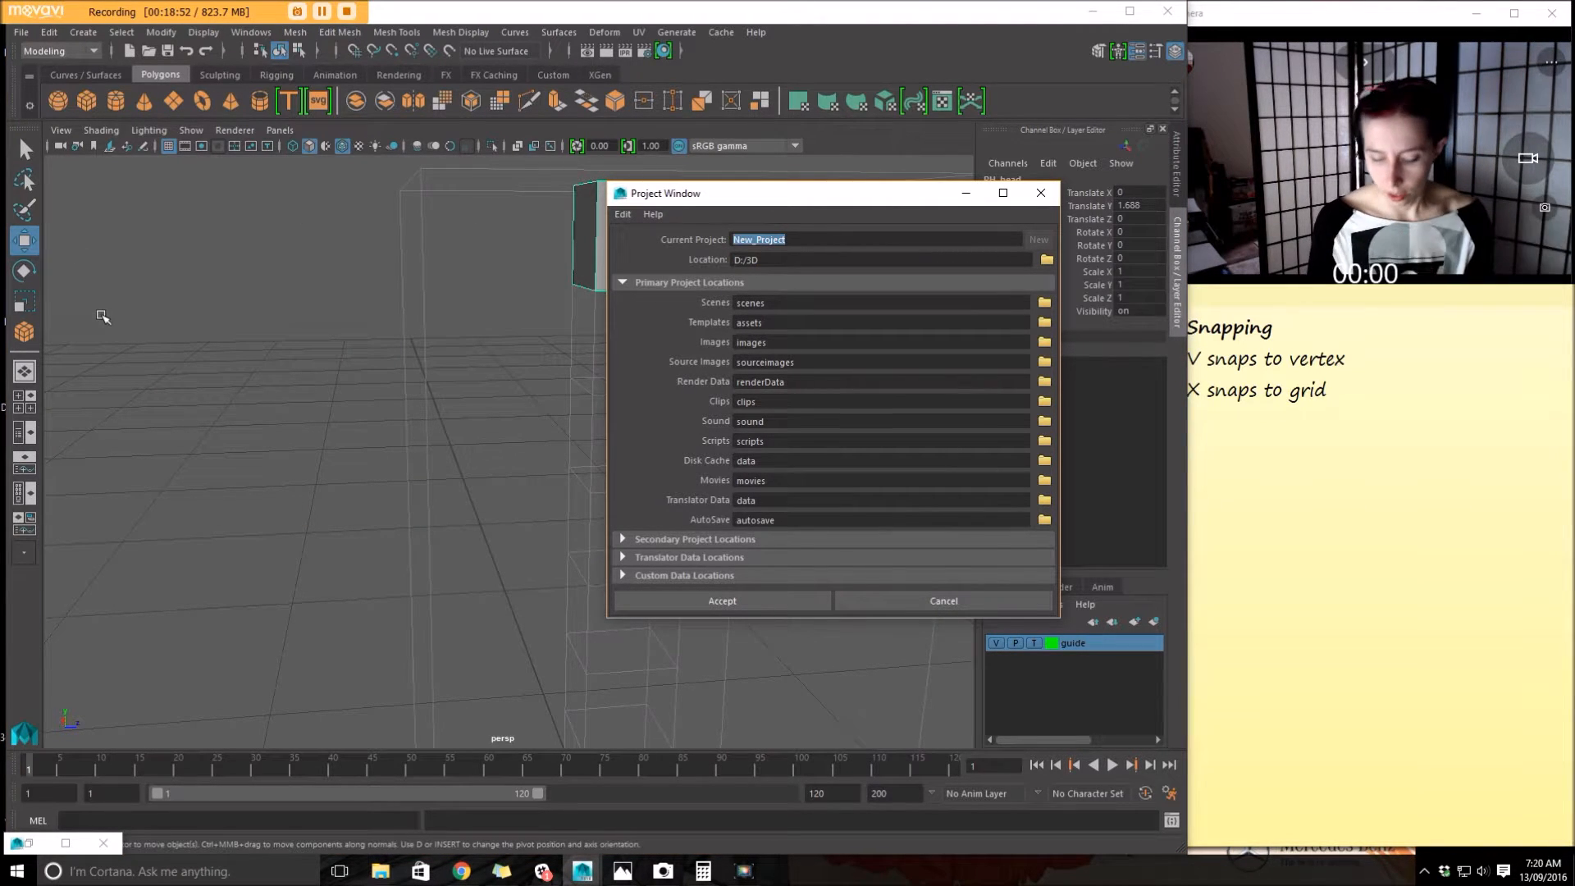
type("Character Modelling")
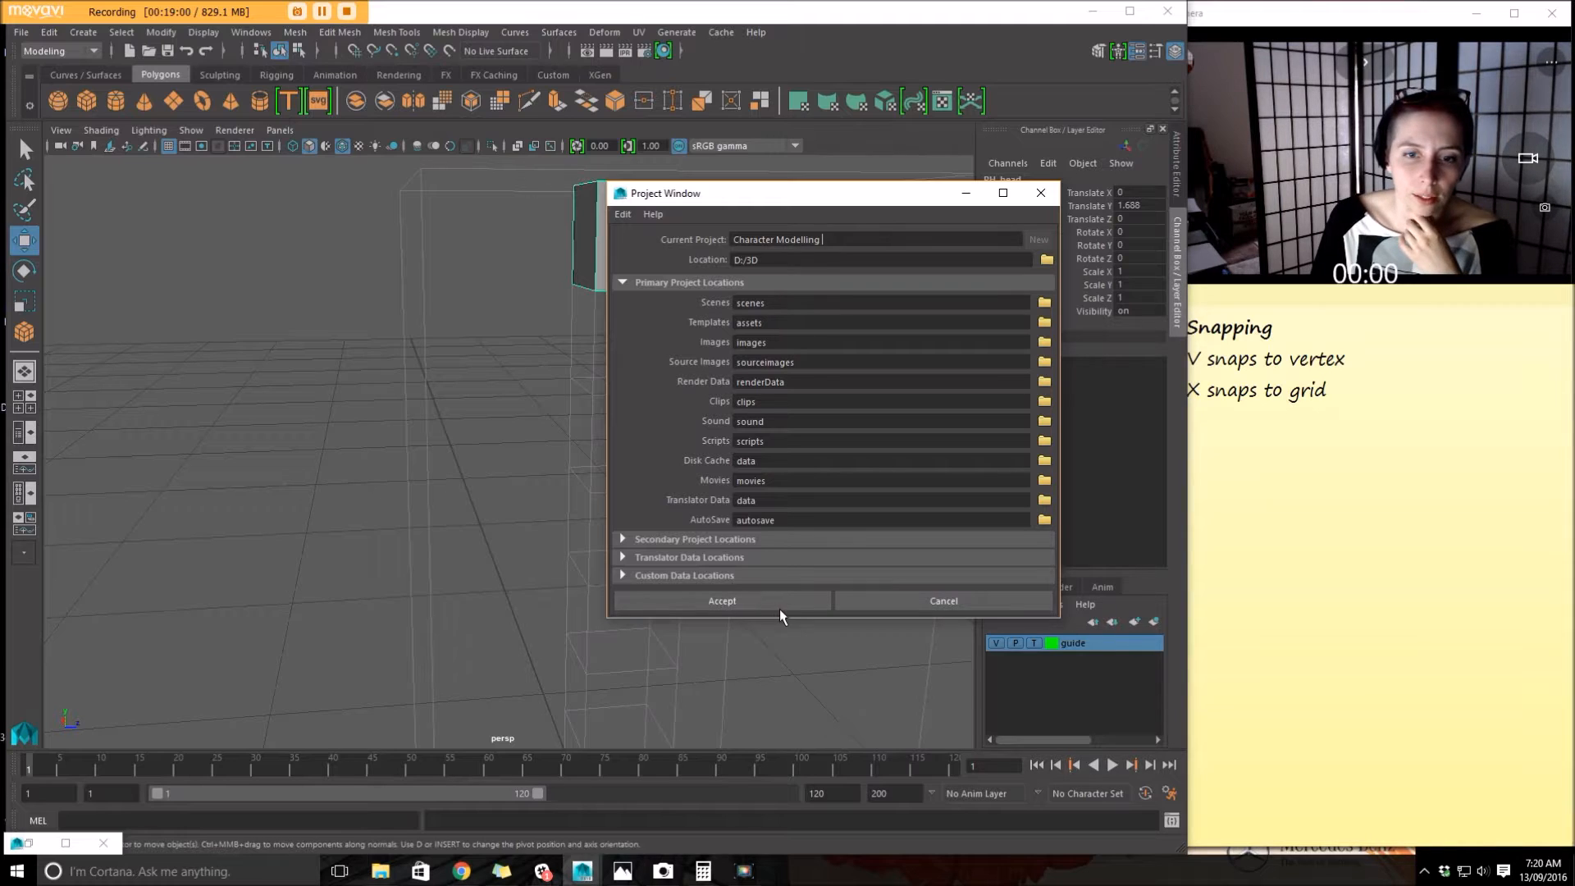
left_click(747, 600)
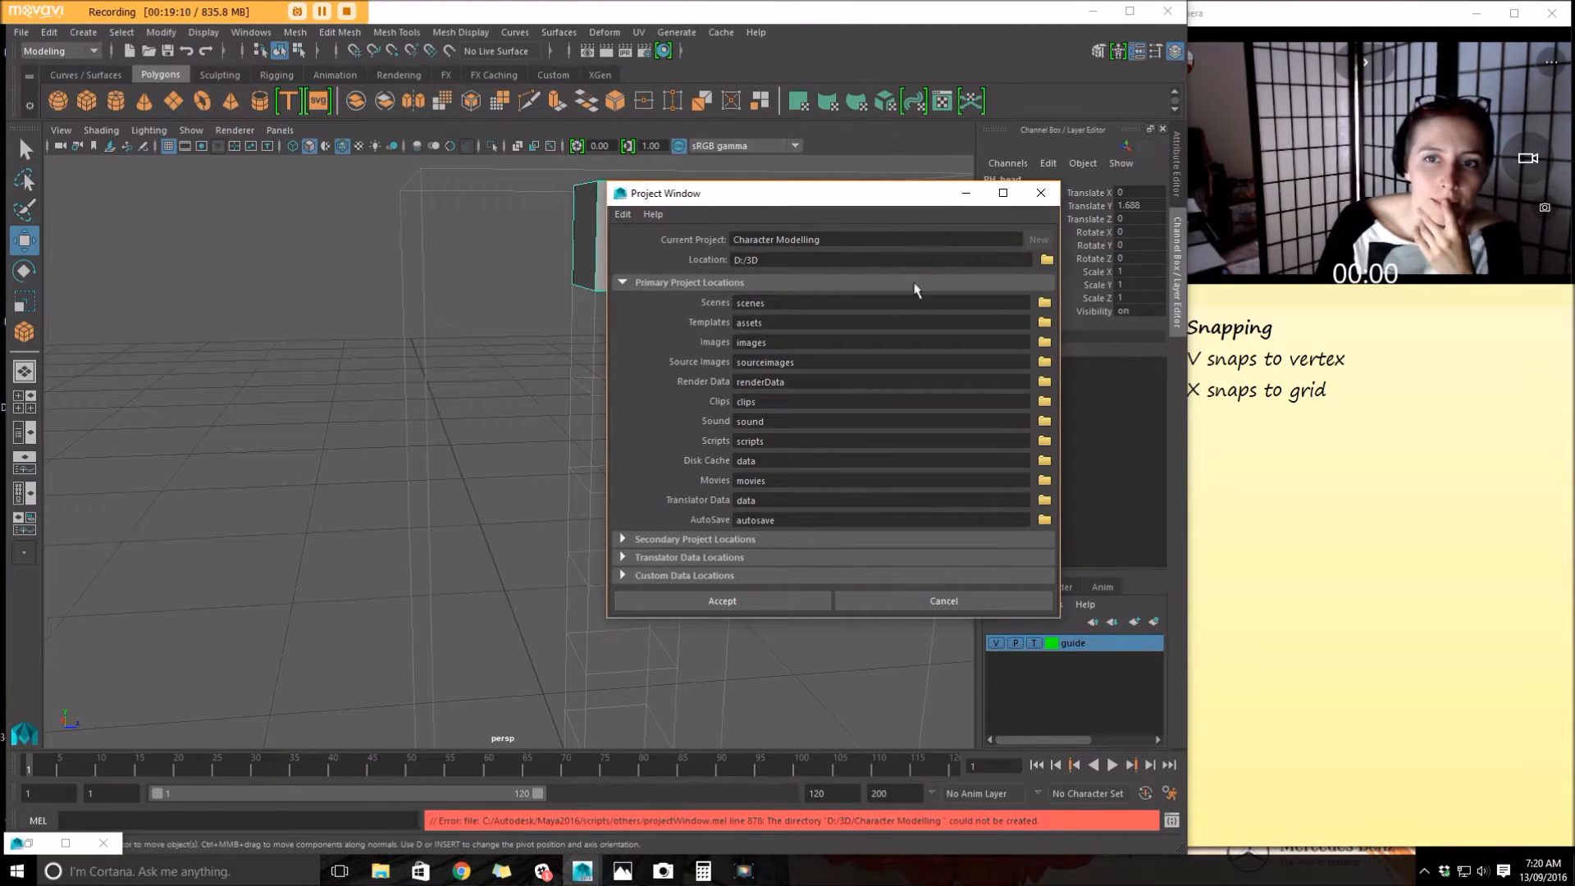
Check the project location in the folder browser and File Explorer, and dismiss the Project Window
left_click(1047, 260)
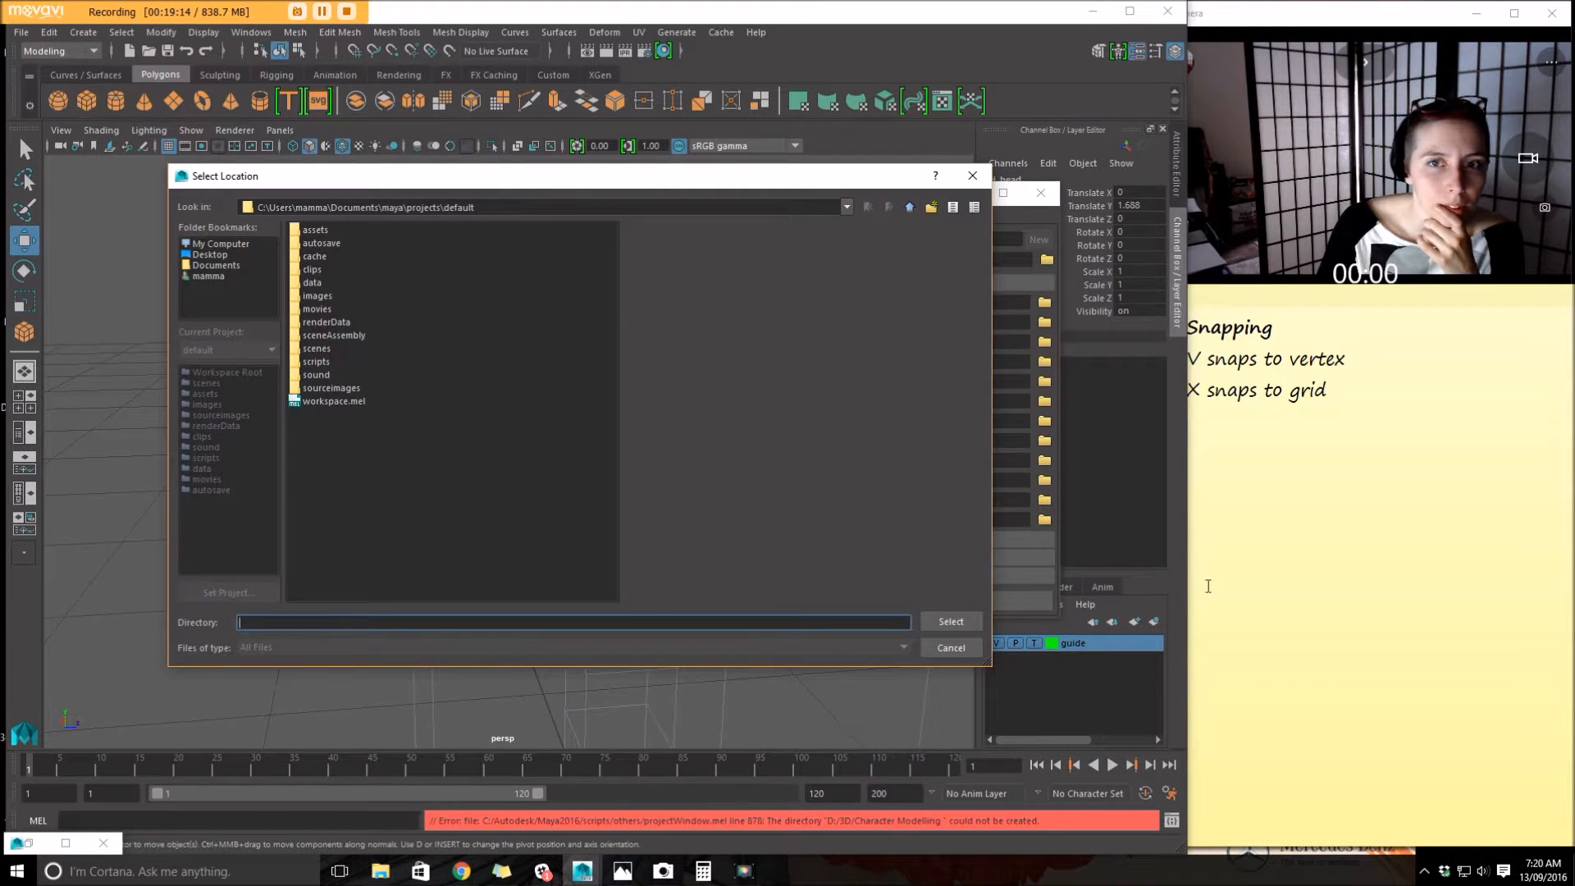
left_click(953, 652)
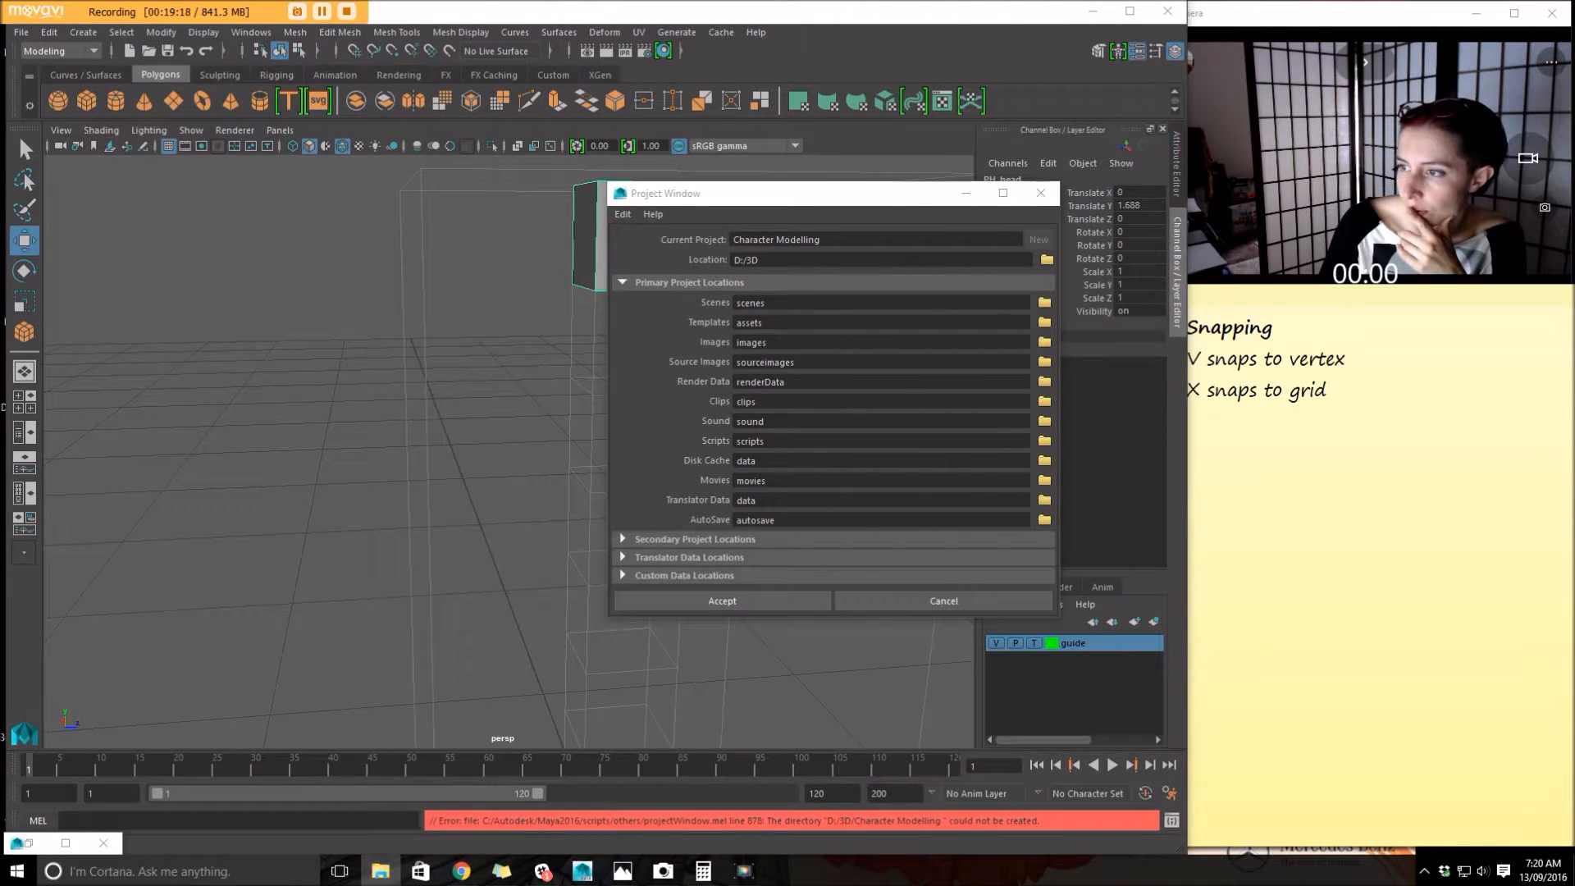
left_click(813, 259)
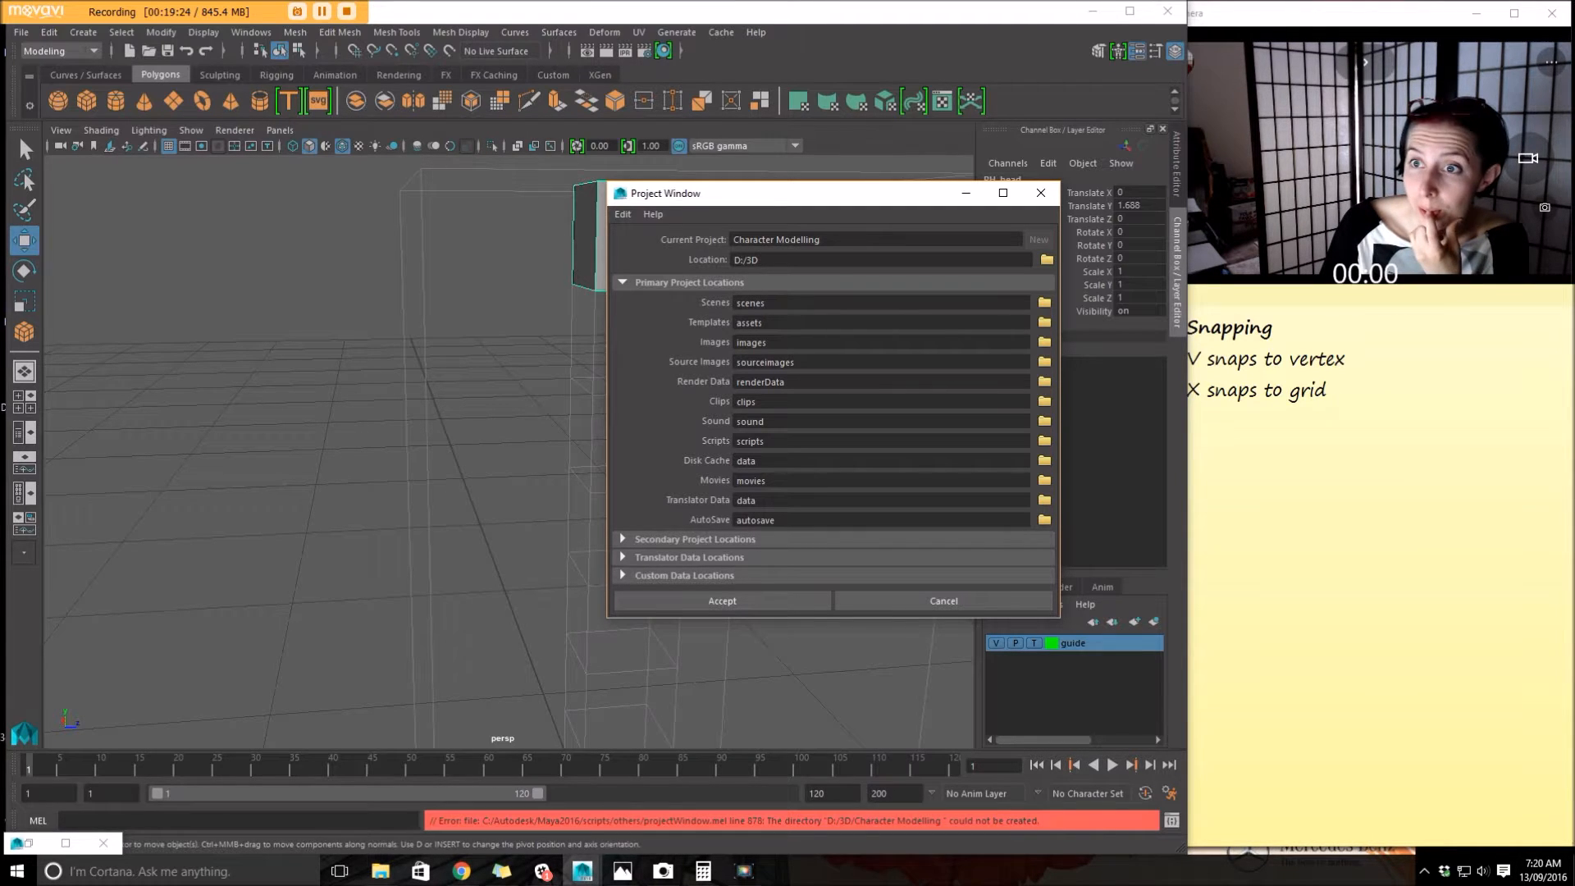
key("super+e")
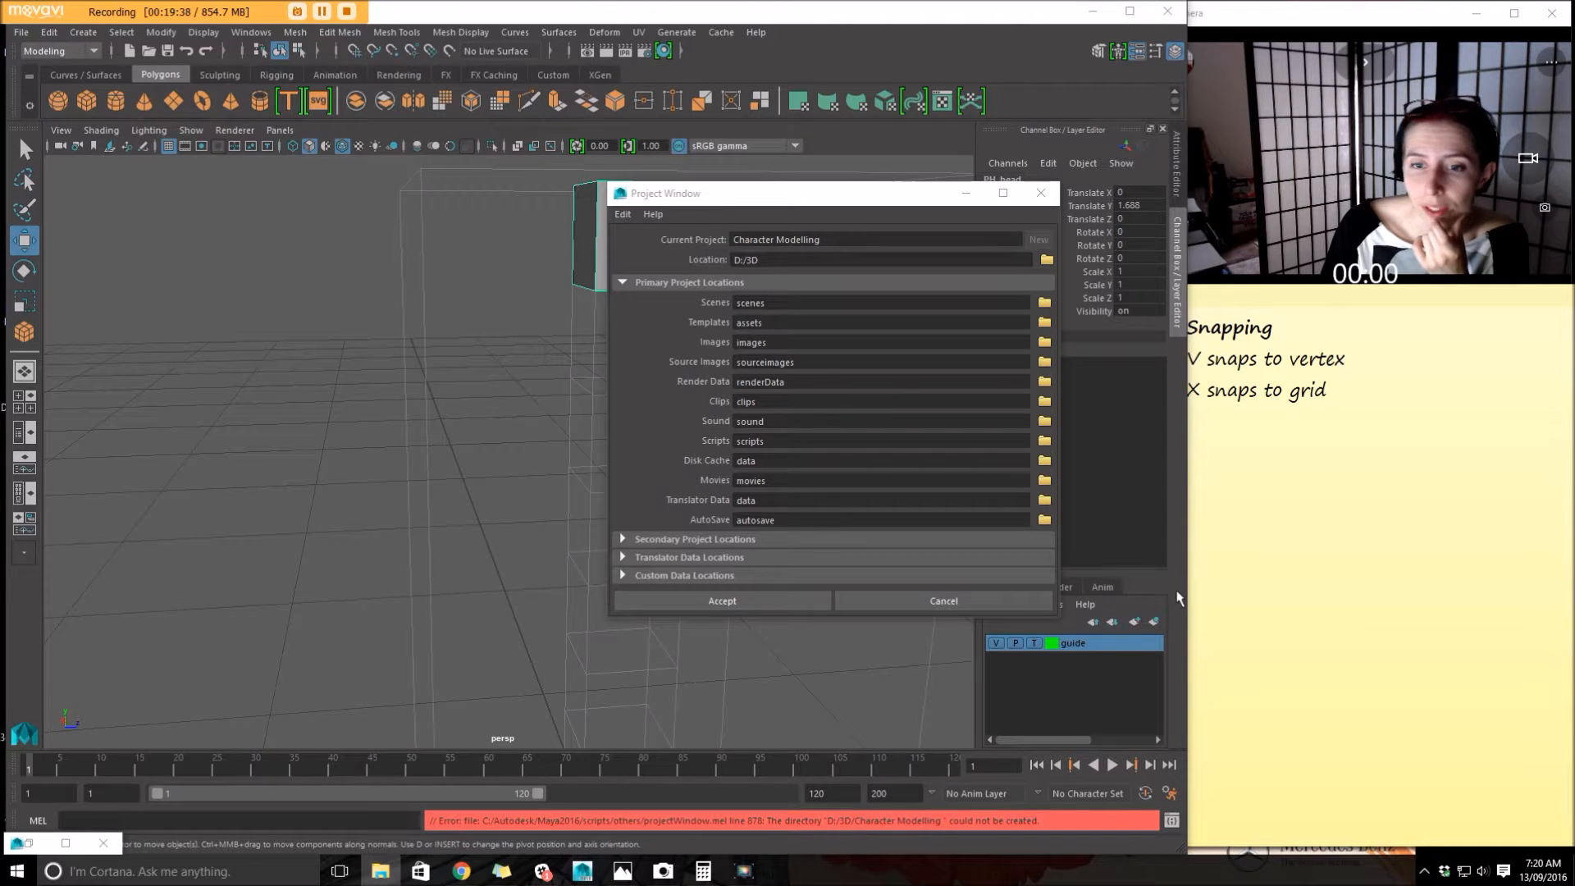
left_click(976, 597)
Look for the Character Modelling folder in D:\3D through the Open Scene browser, and close it without opening anything
left_click(20, 32)
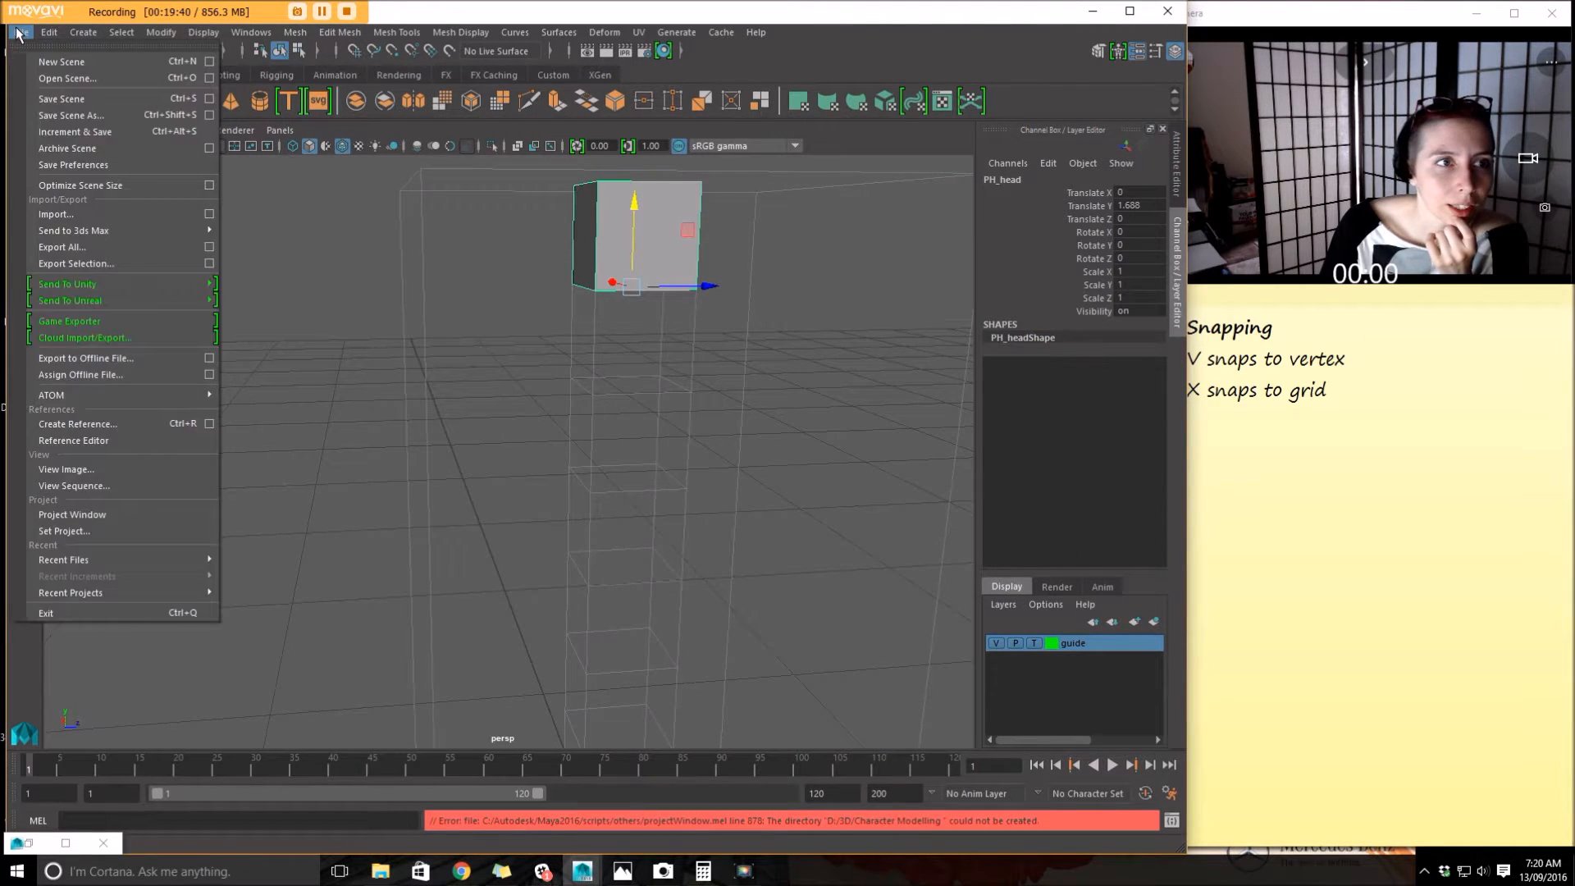
left_click(63, 79)
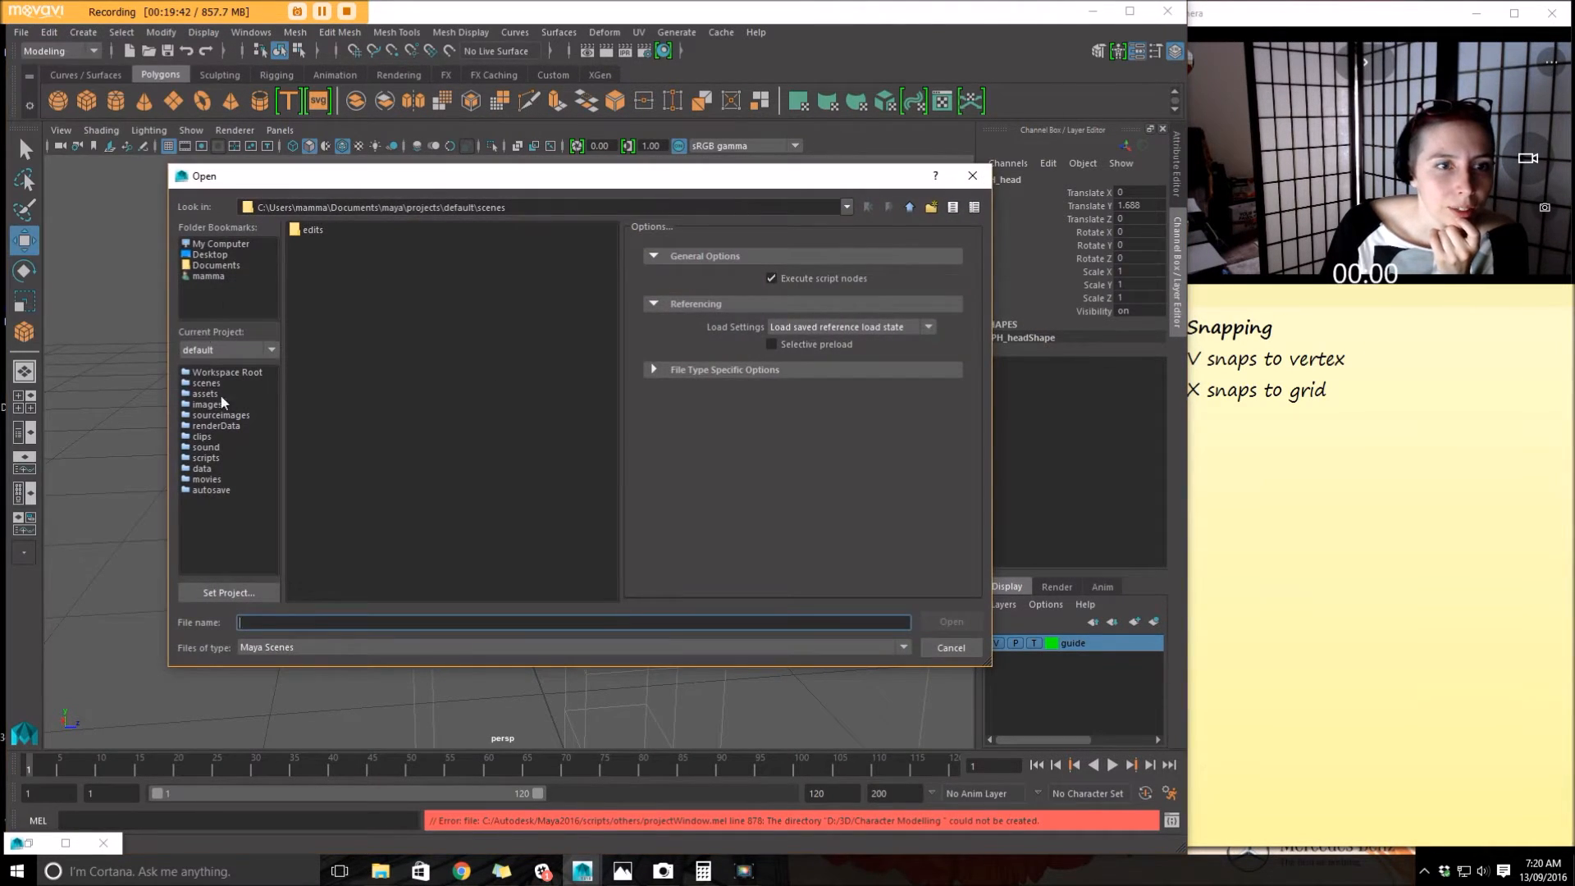
left_click(220, 243)
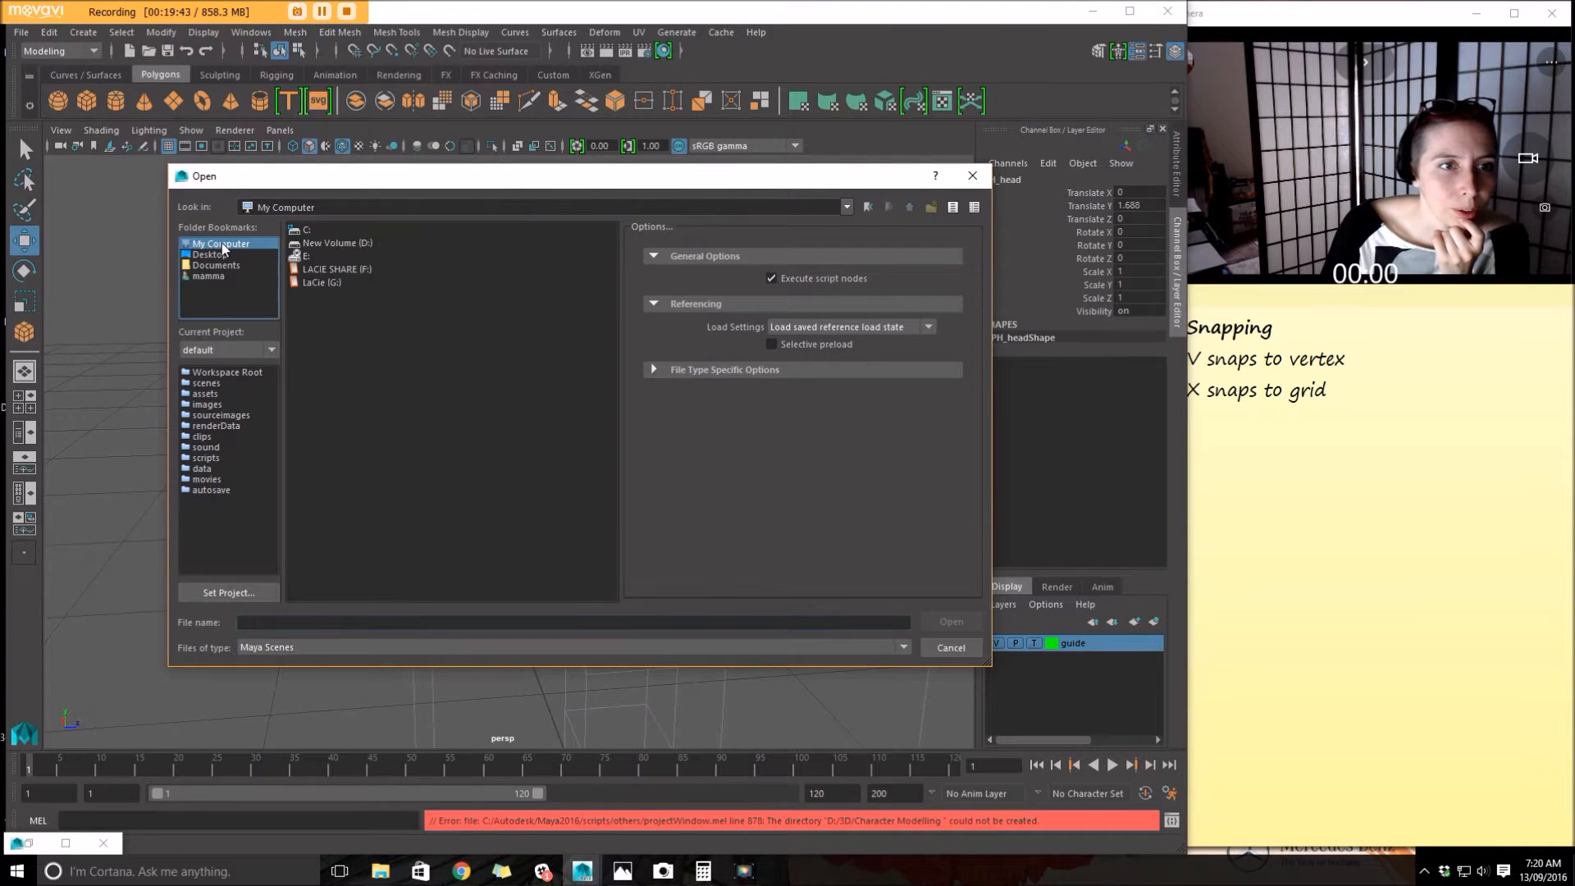
double_click(316, 242)
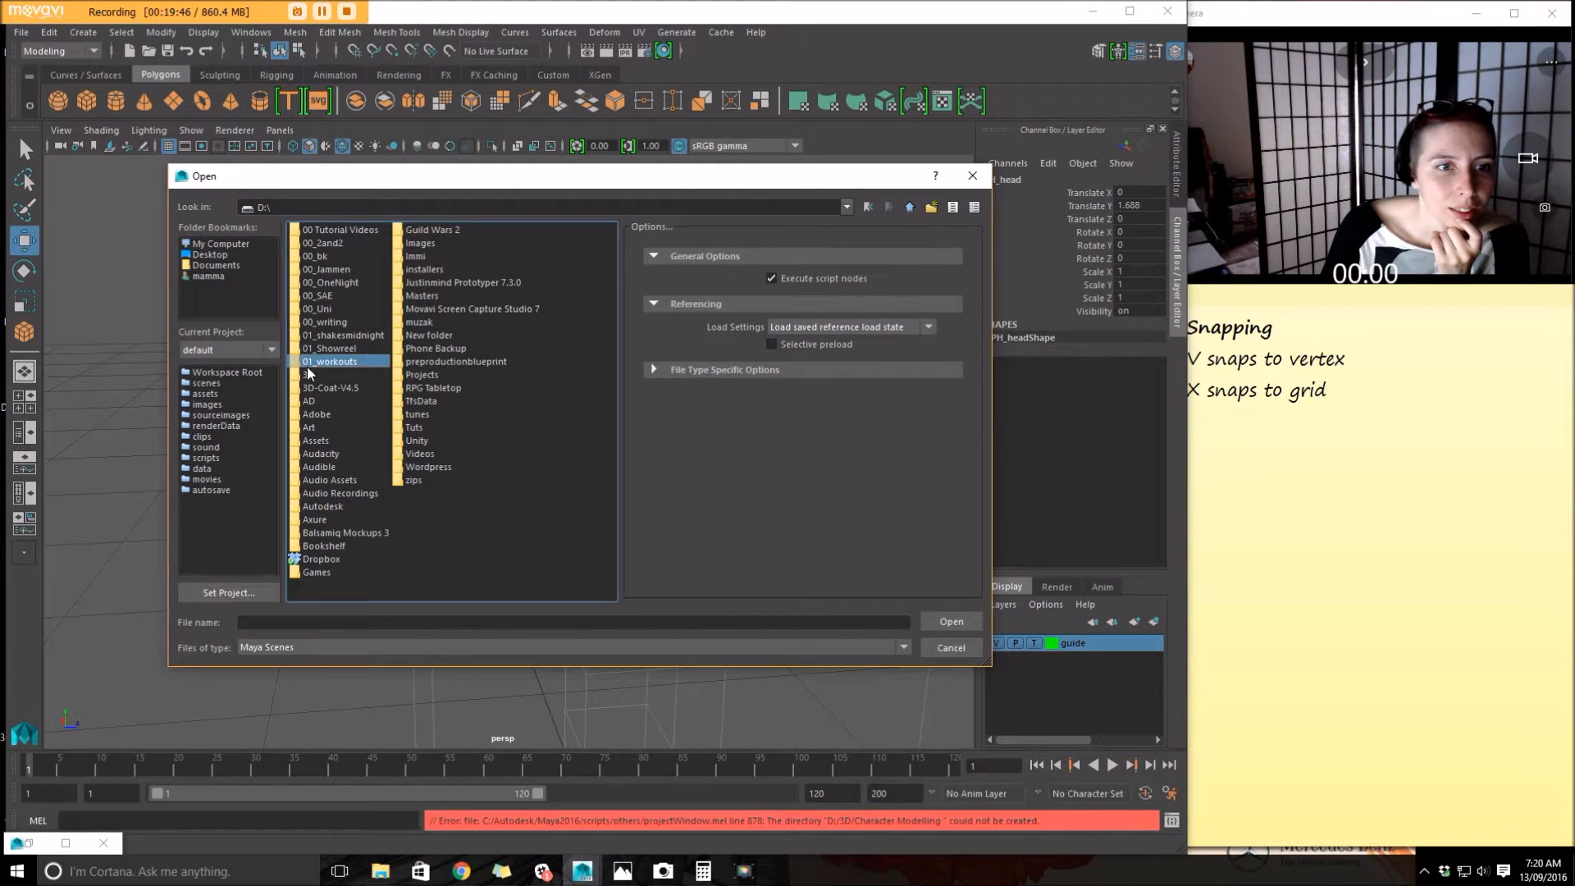
double_click(307, 371)
left_click(361, 231)
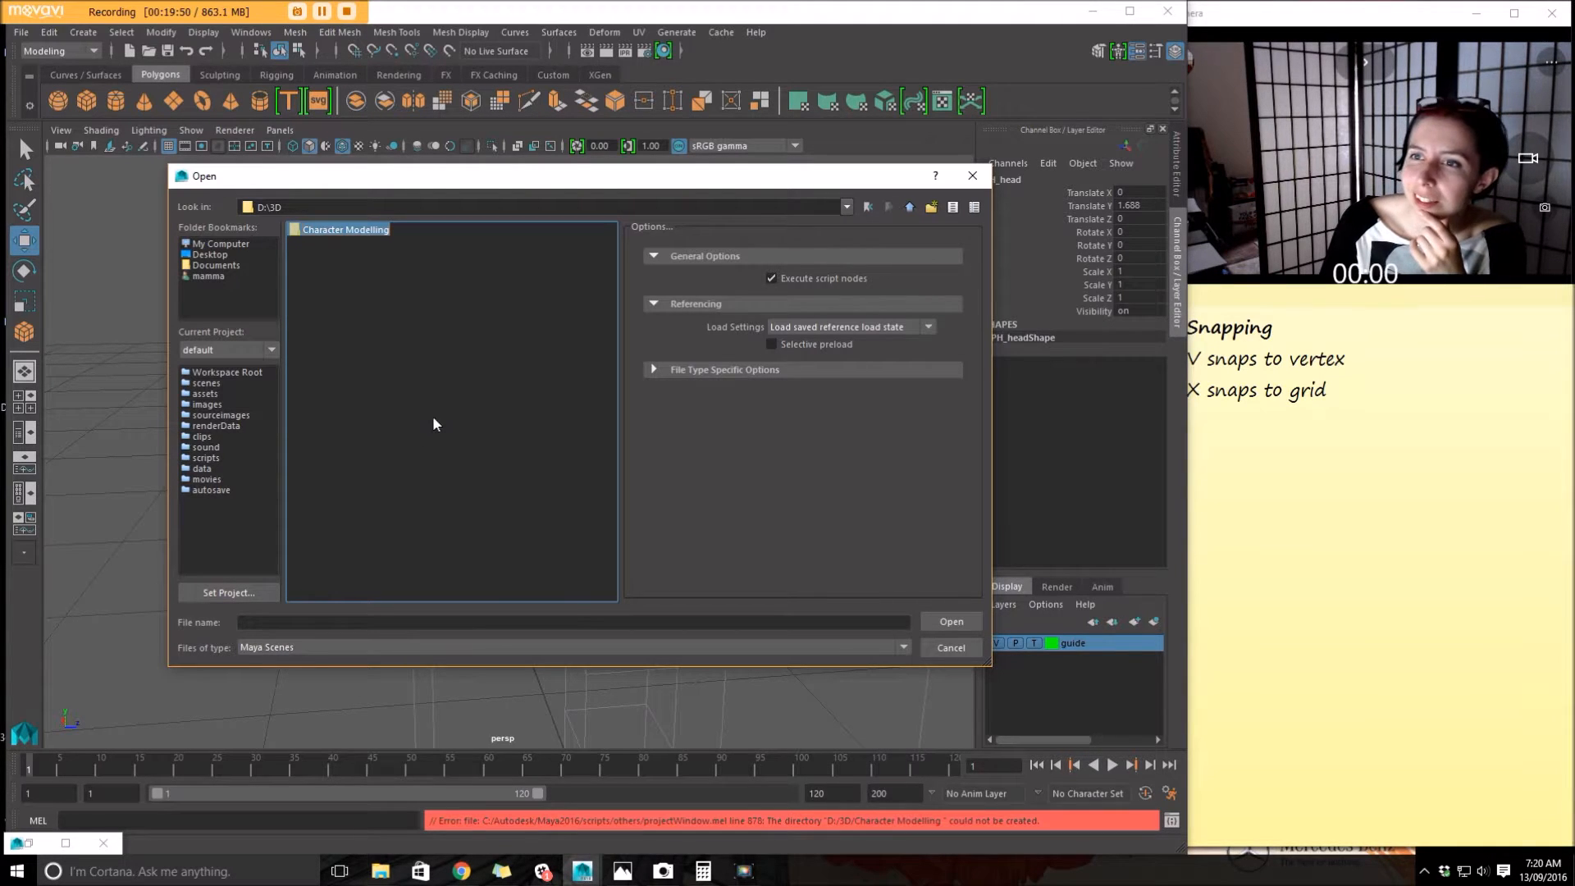
left_click(950, 647)
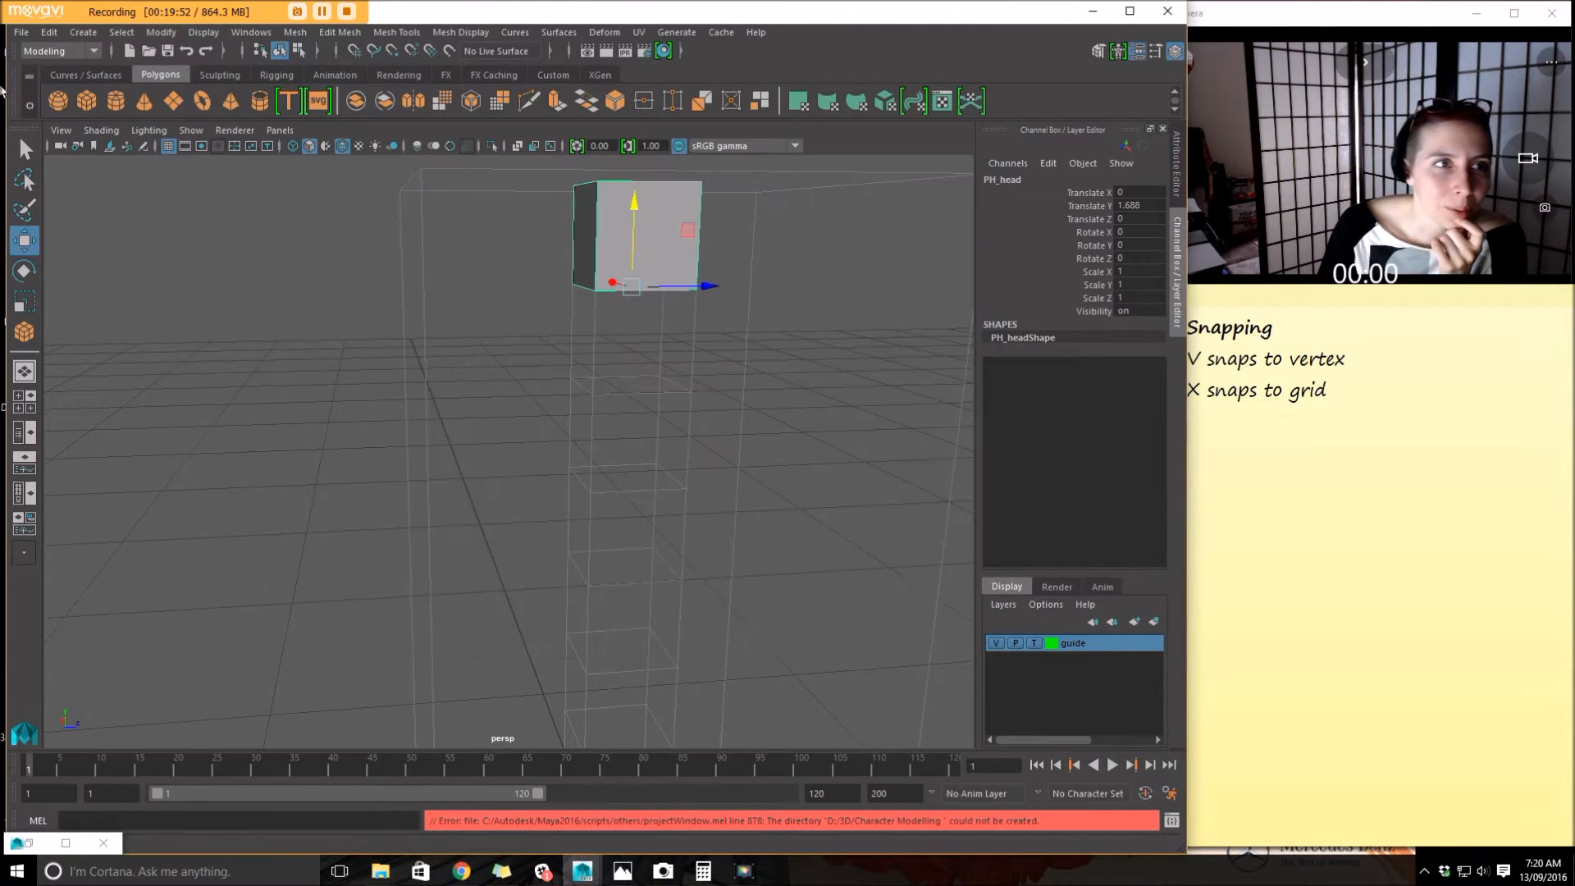
Start saving the scene under a new name and browse to the 3D folder on drive D
left_click(21, 32)
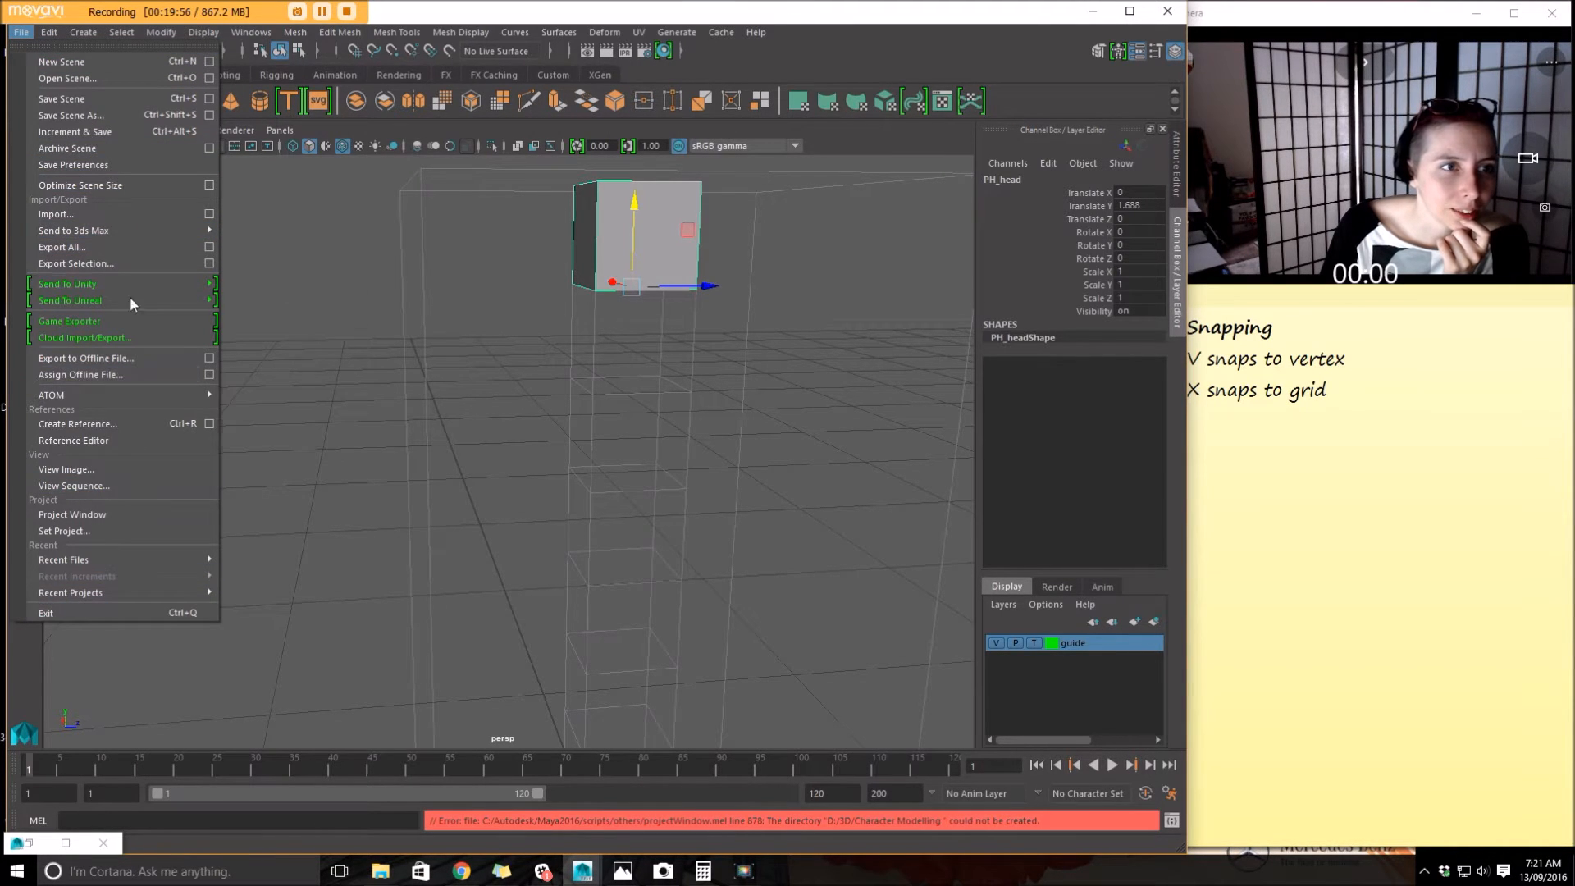
left_click(120, 114)
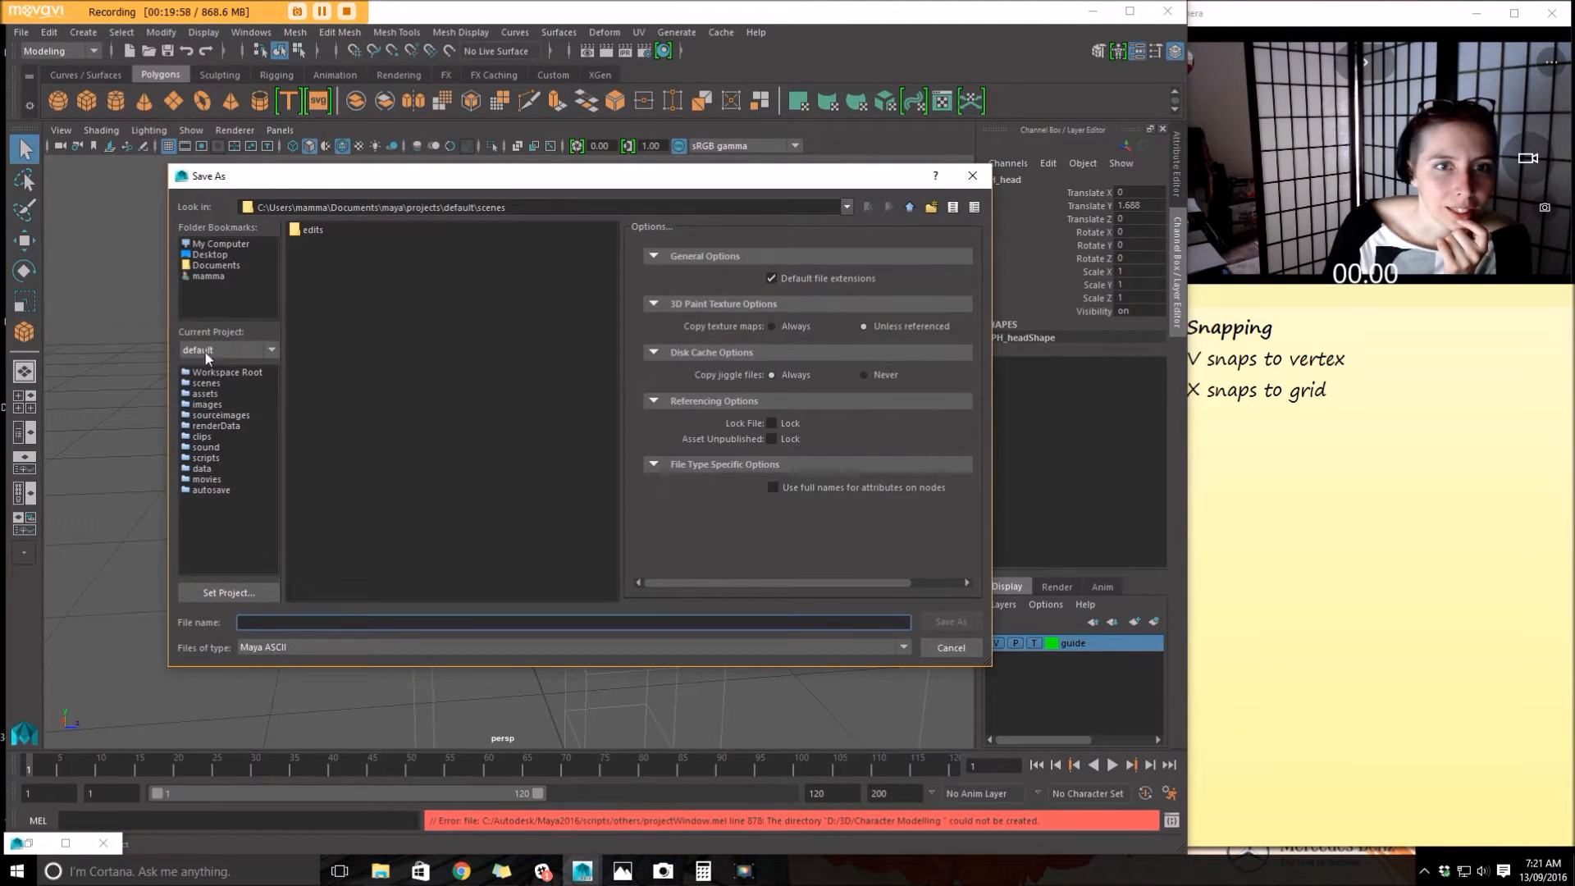
left_click(215, 243)
left_click(345, 243)
double_click(346, 243)
left_click(304, 375)
double_click(304, 374)
Save the scene as modelling_01 in the Character Modelling folder, accepting the student version notice
left_click(285, 622)
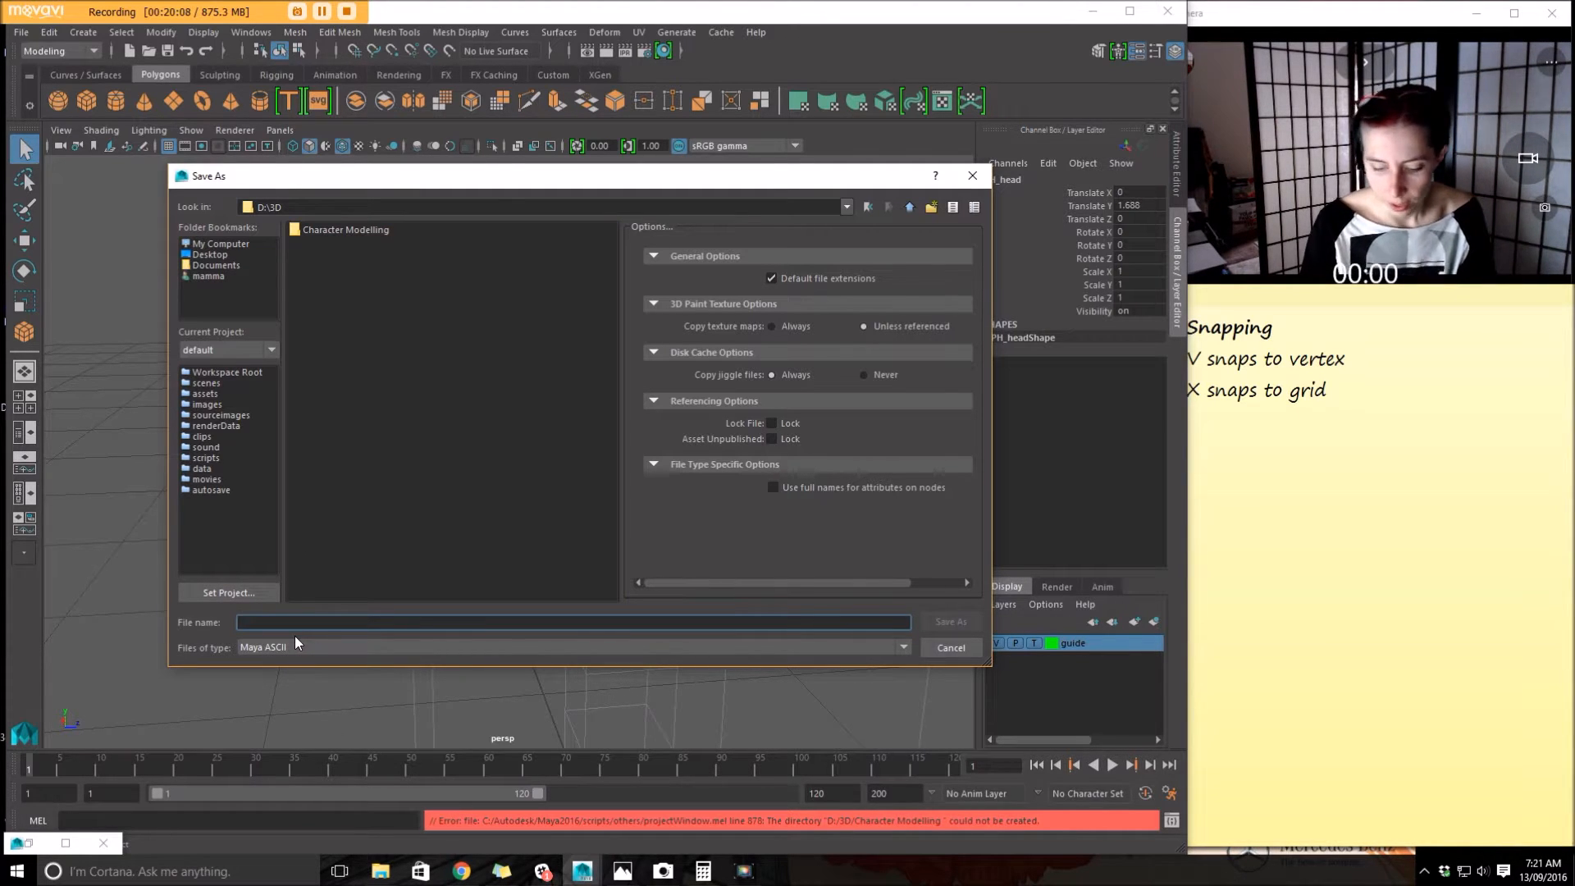
type("modelling_01")
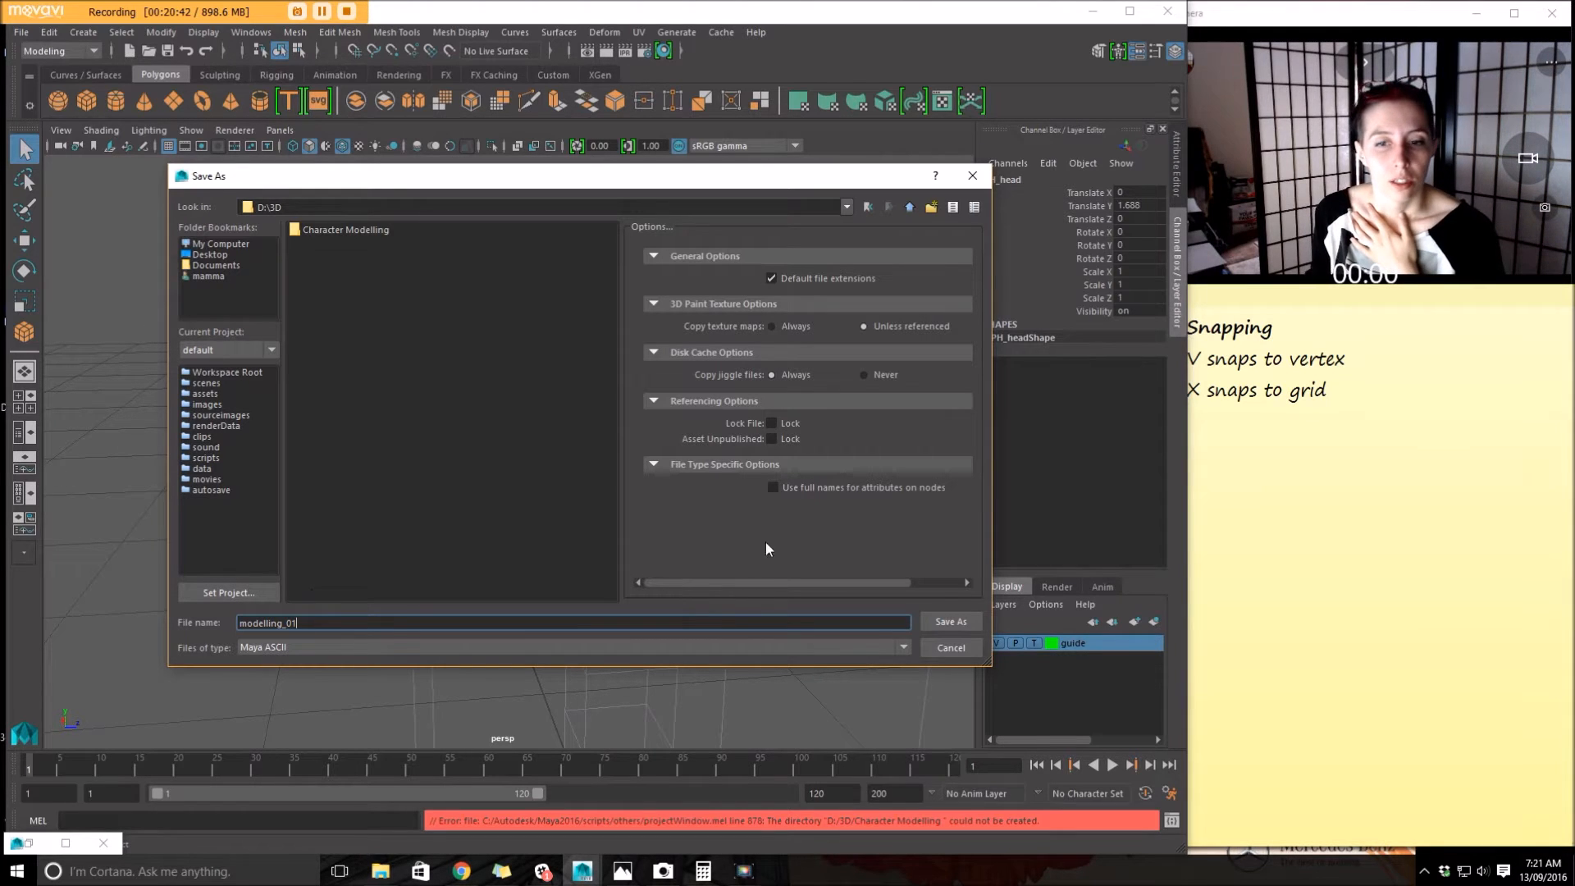
double_click(381, 232)
left_click(951, 621)
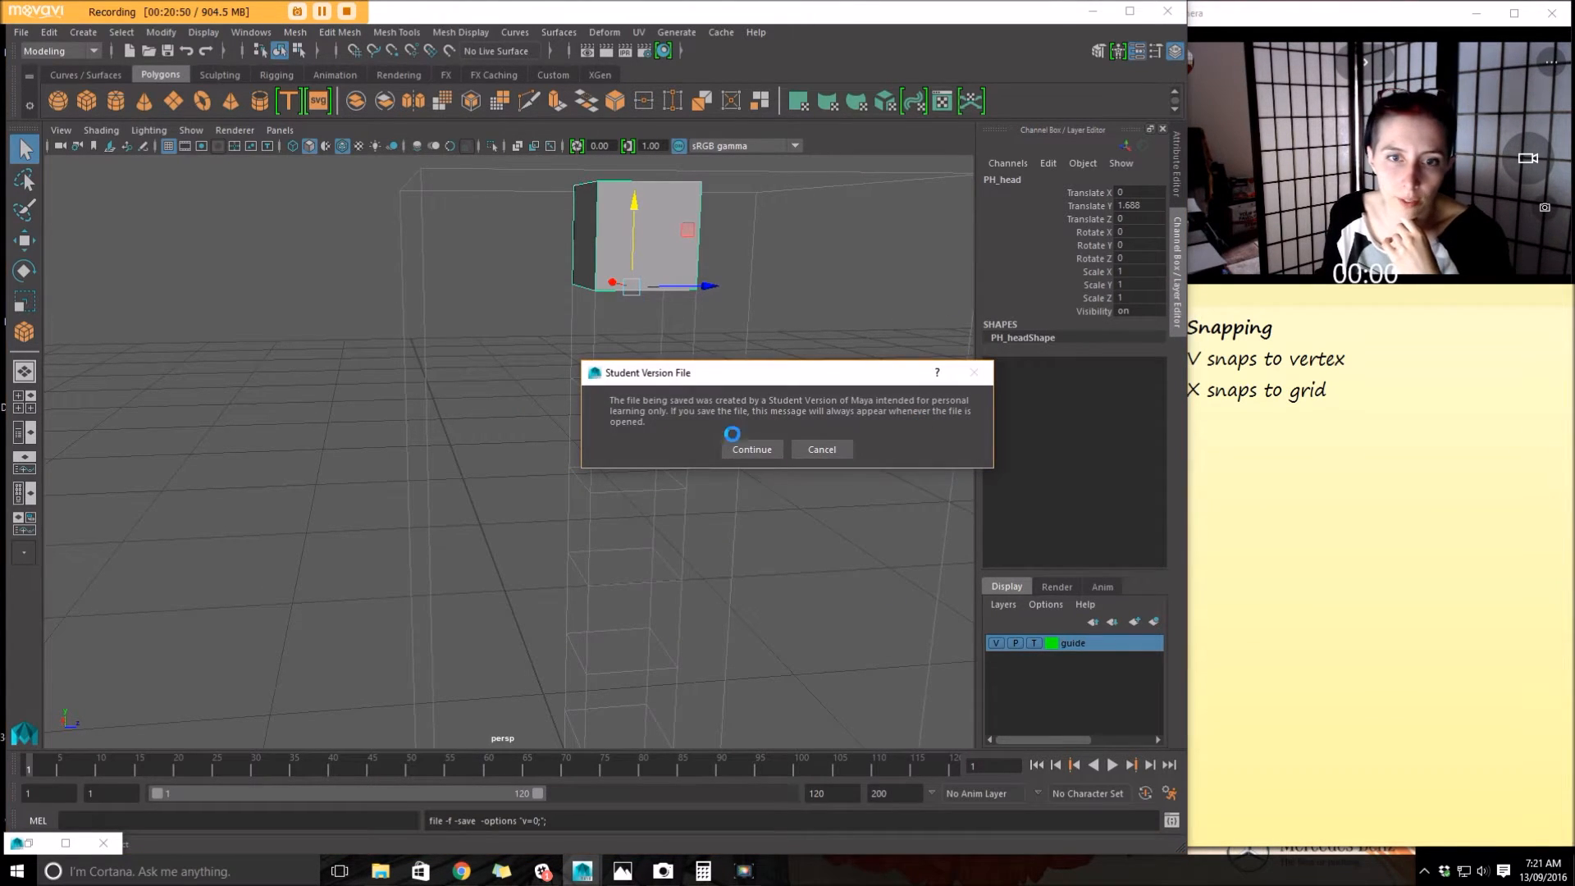
left_click(735, 451)
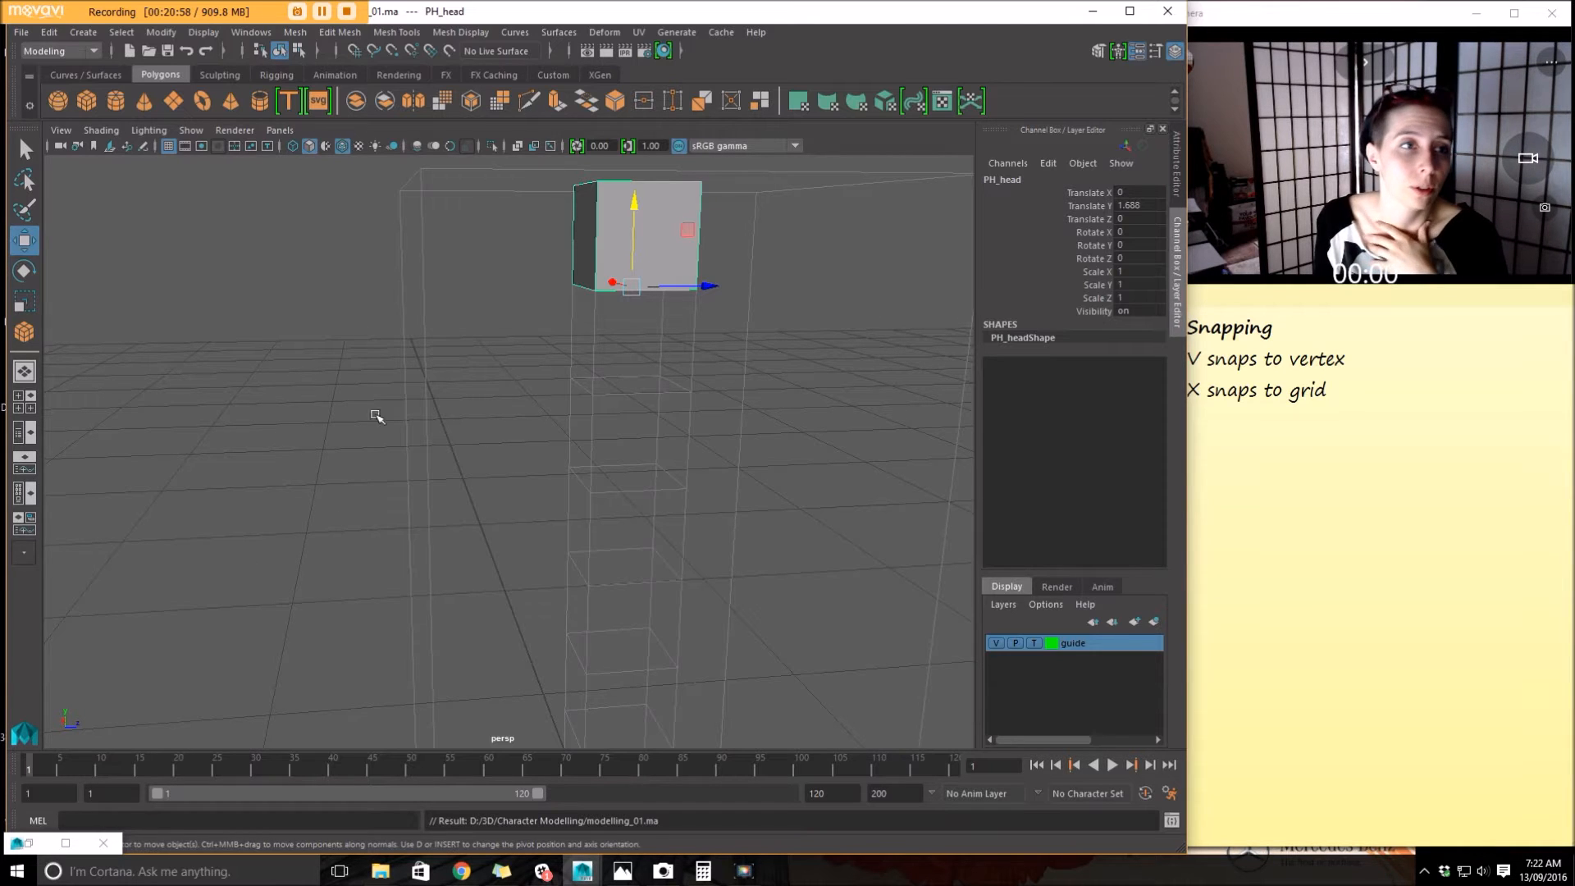
Set the project to the Character Modelling folder in D:\3D and create a default workspace there
left_click(22, 31)
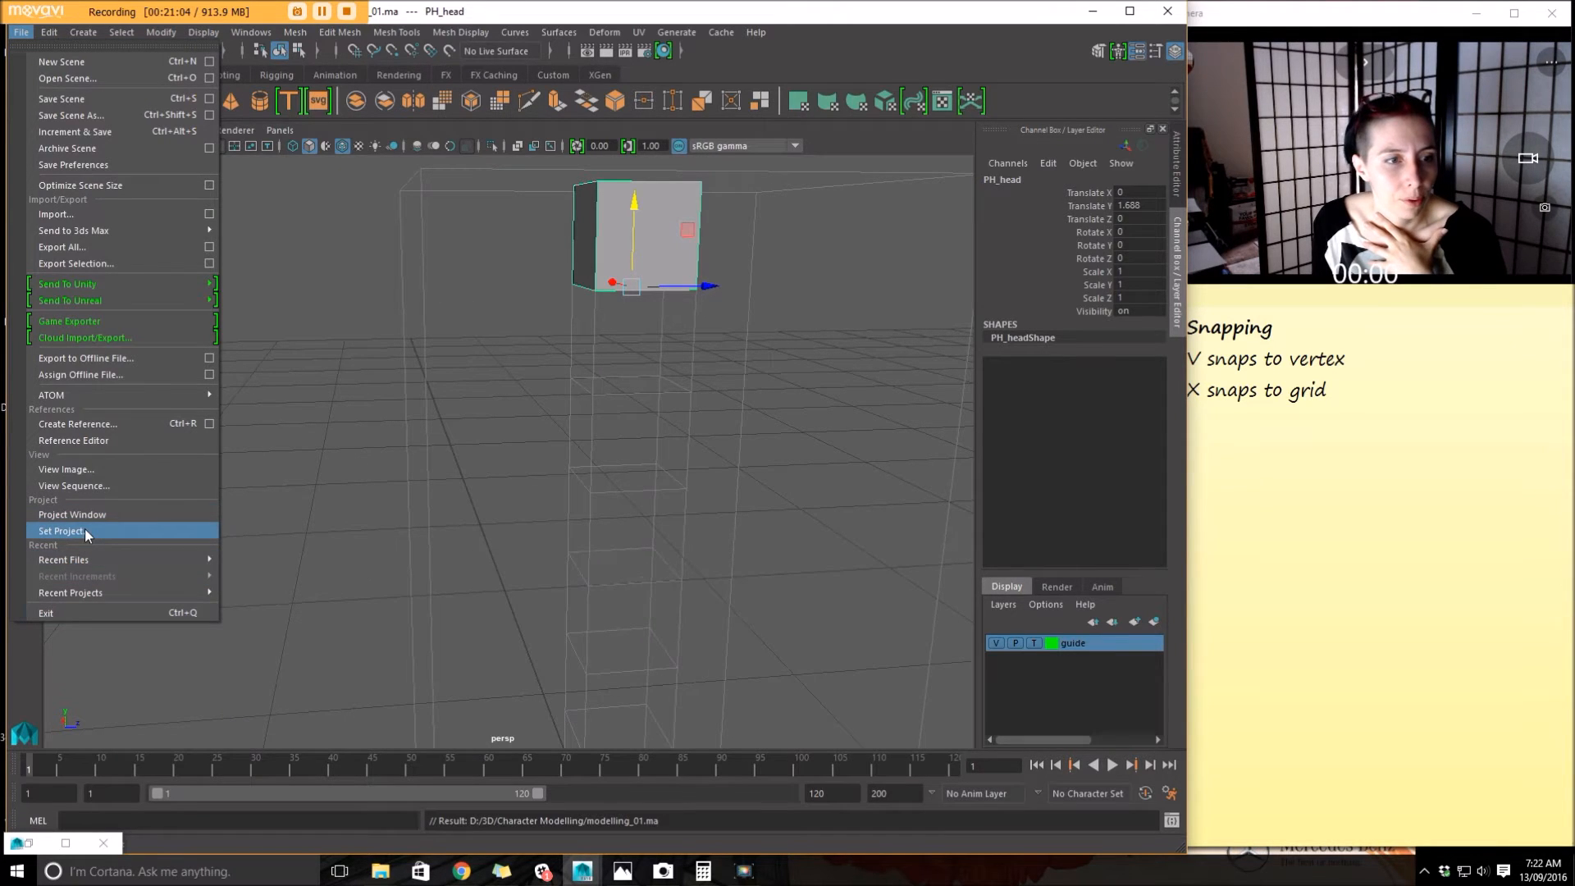
left_click(86, 530)
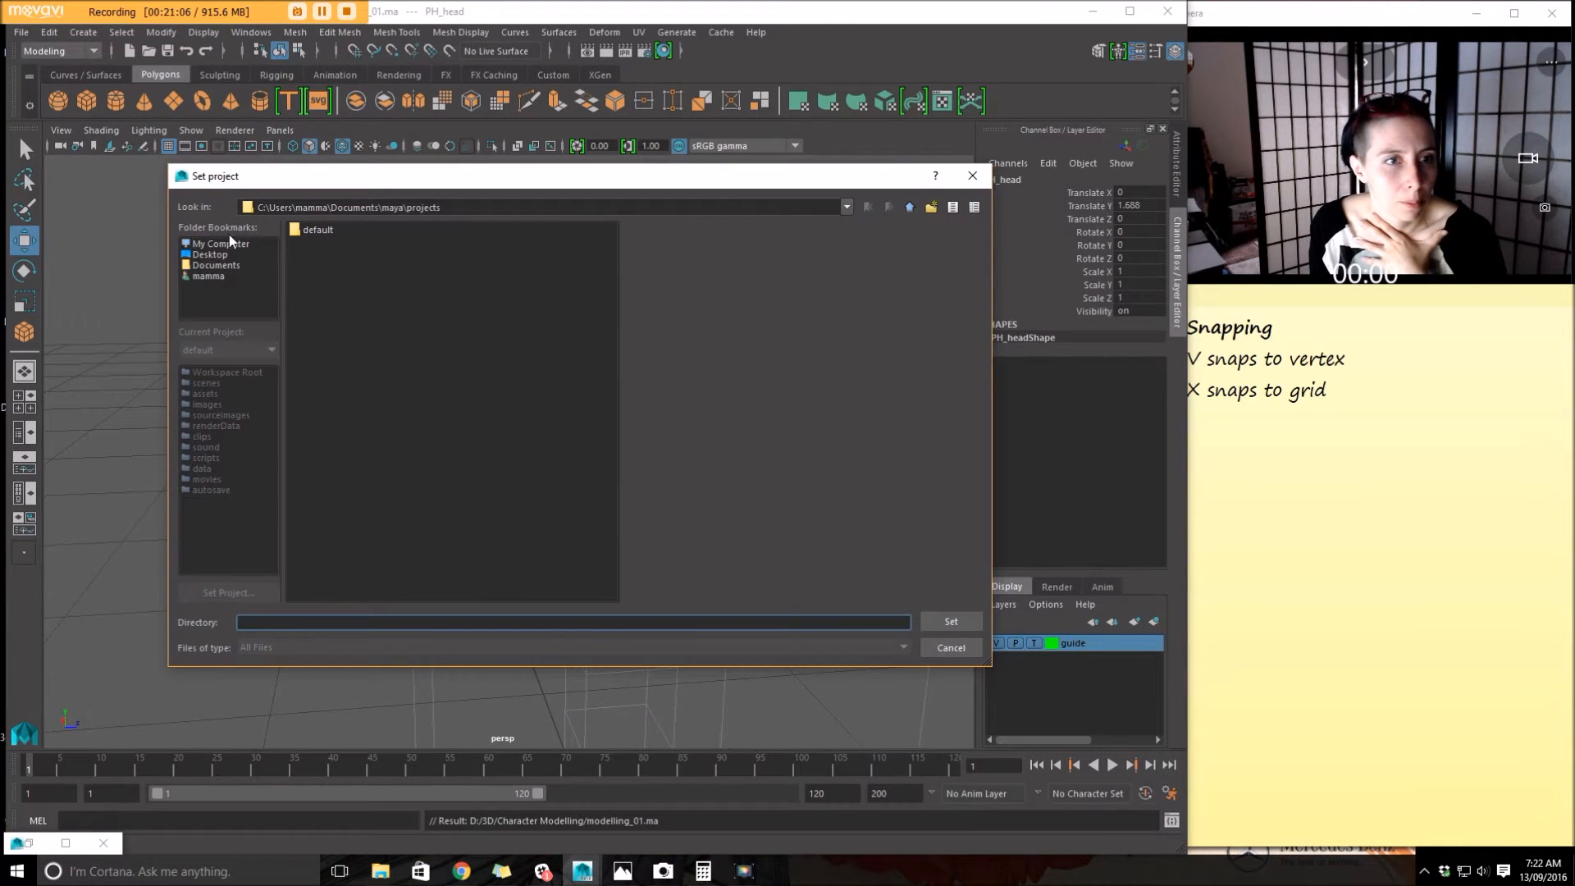
left_click(221, 244)
double_click(353, 240)
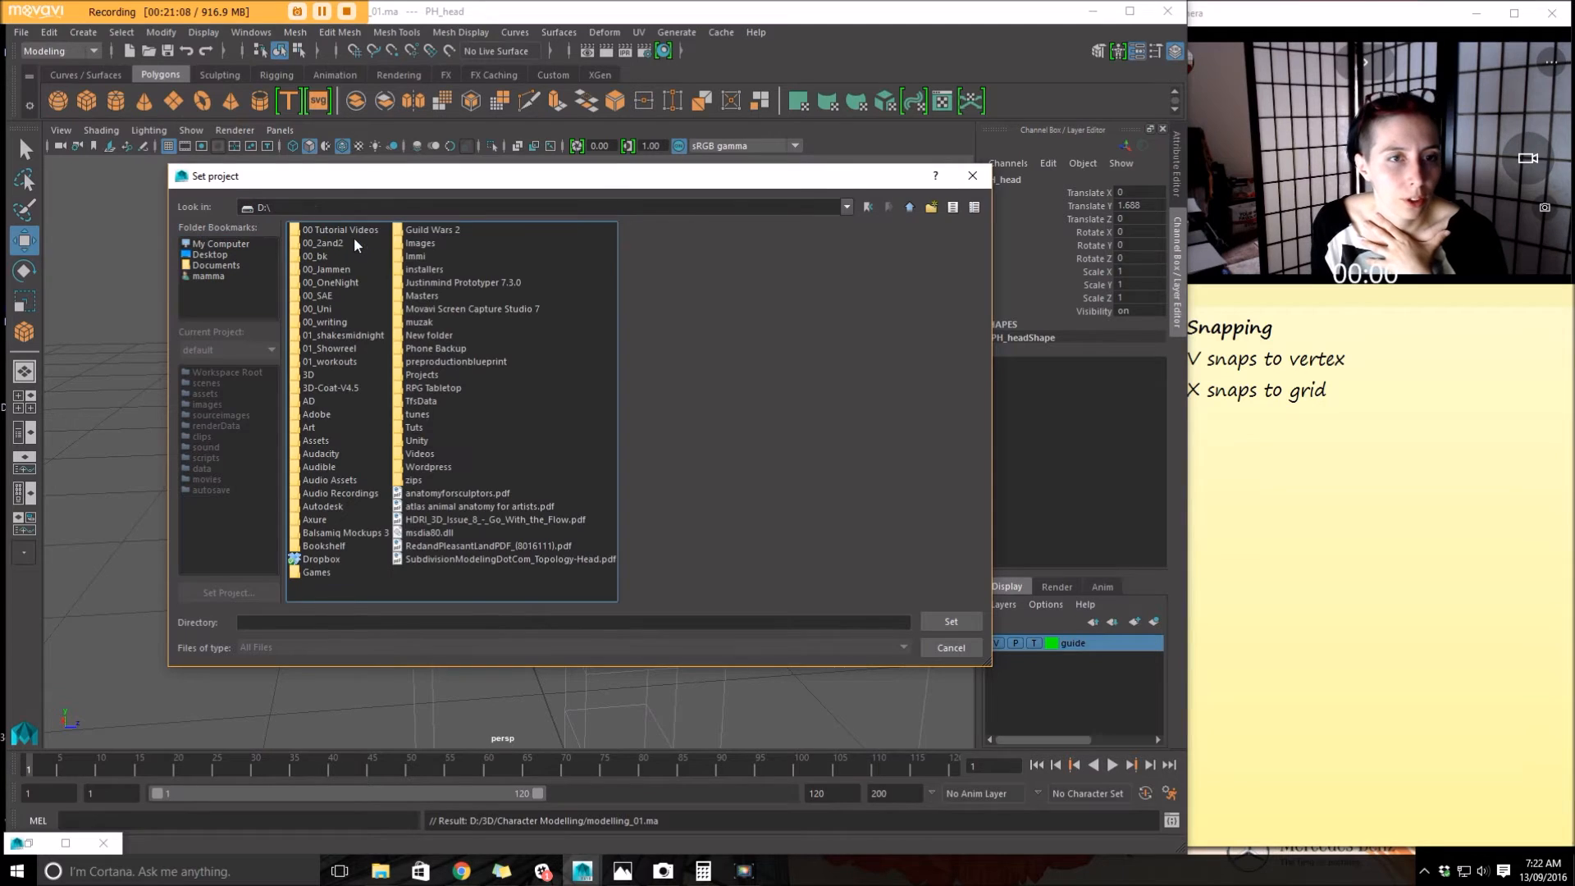
double_click(309, 375)
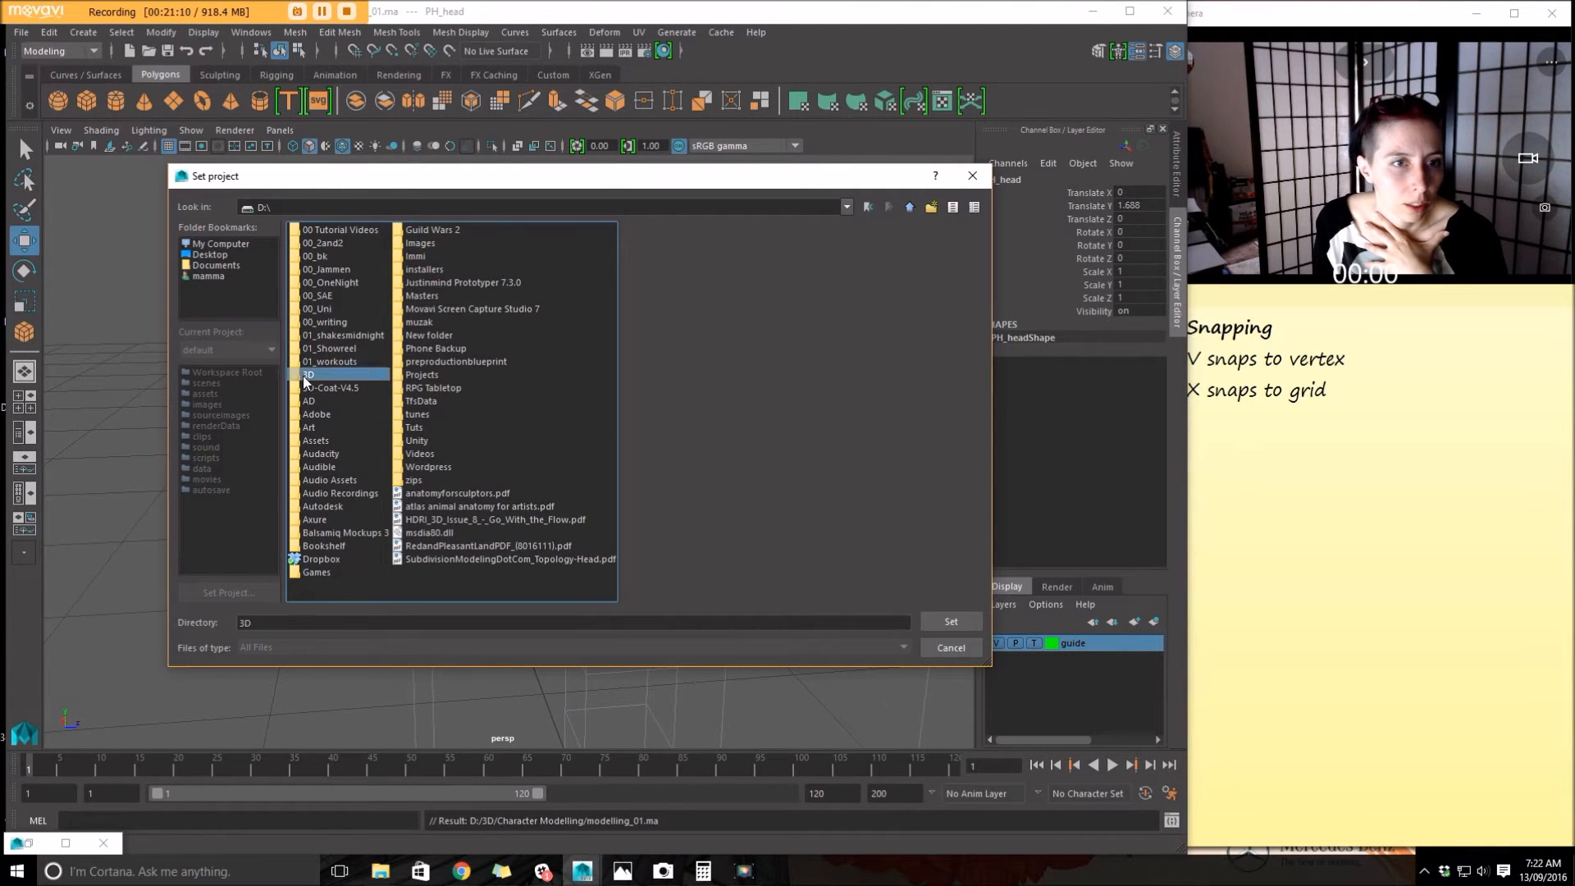
left_click(344, 238)
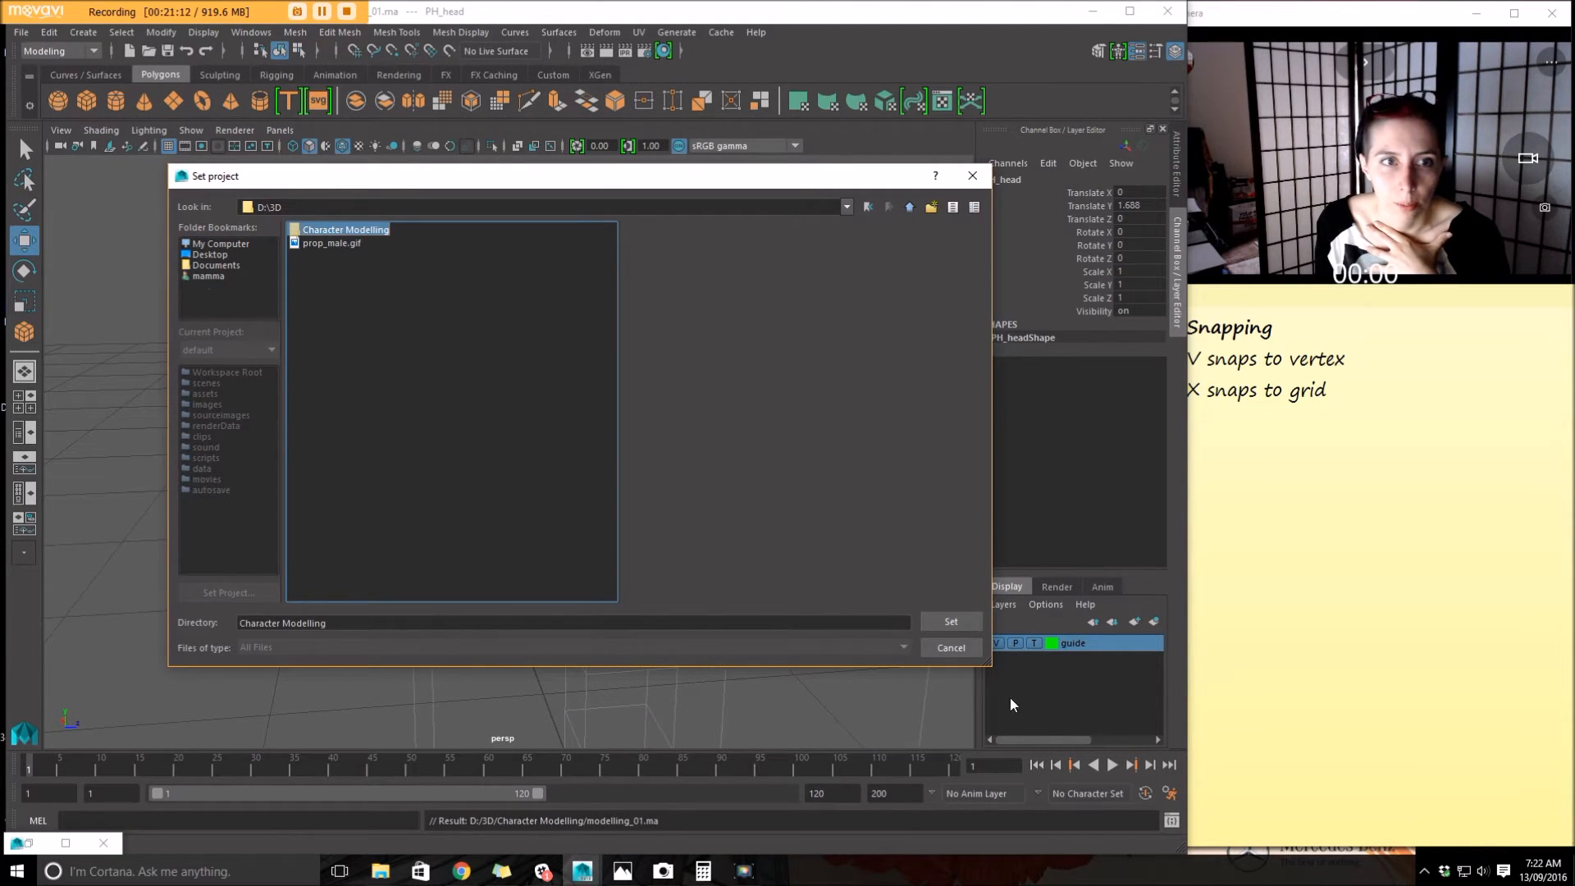
left_click(949, 622)
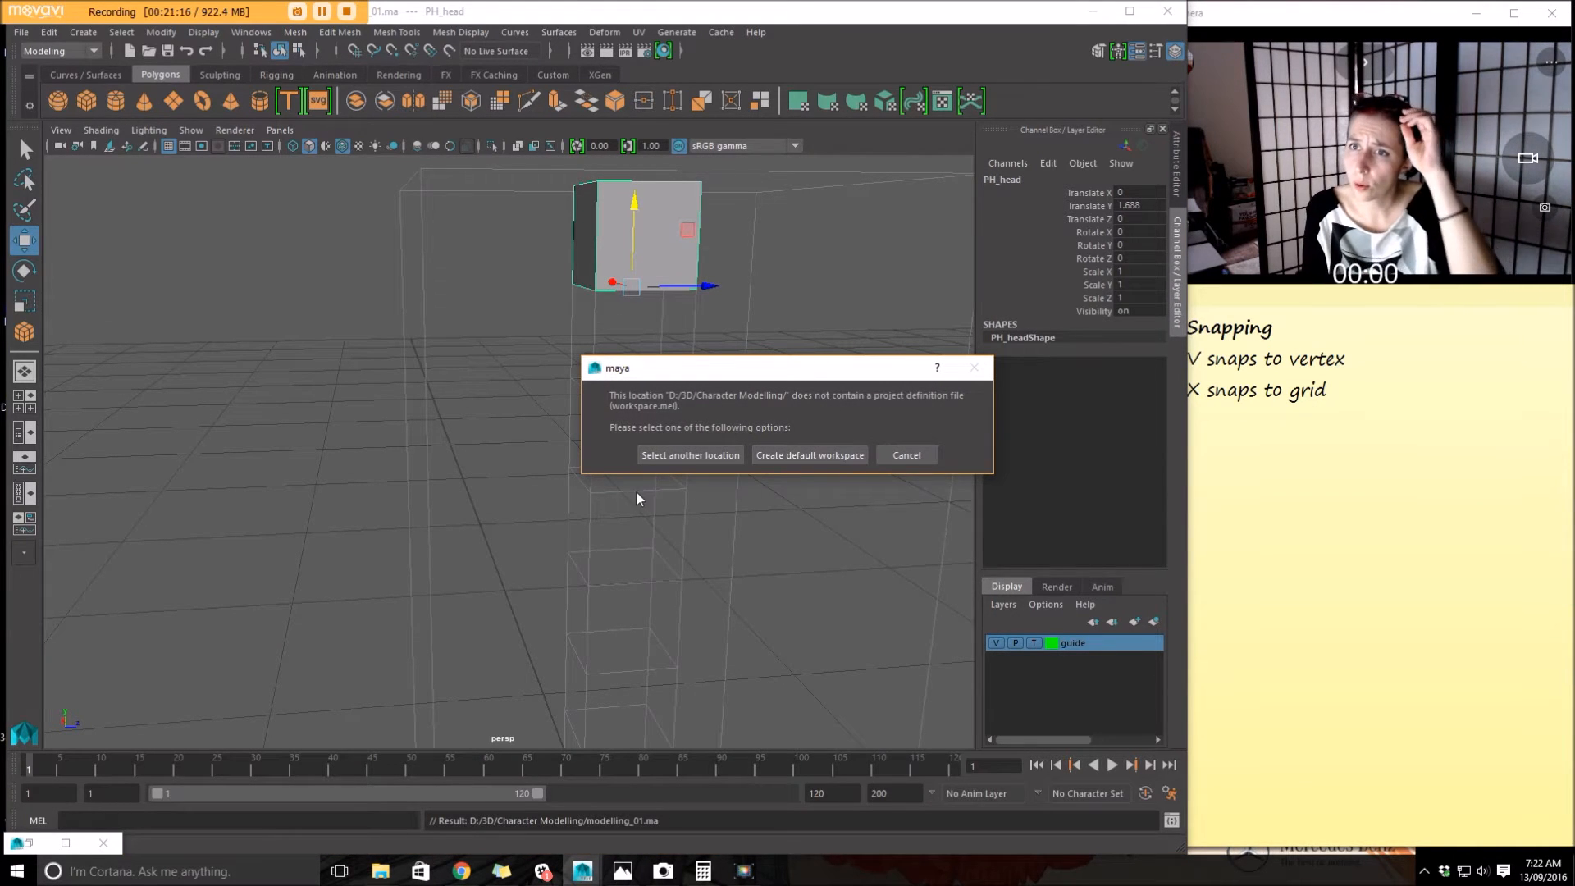
left_click(804, 457)
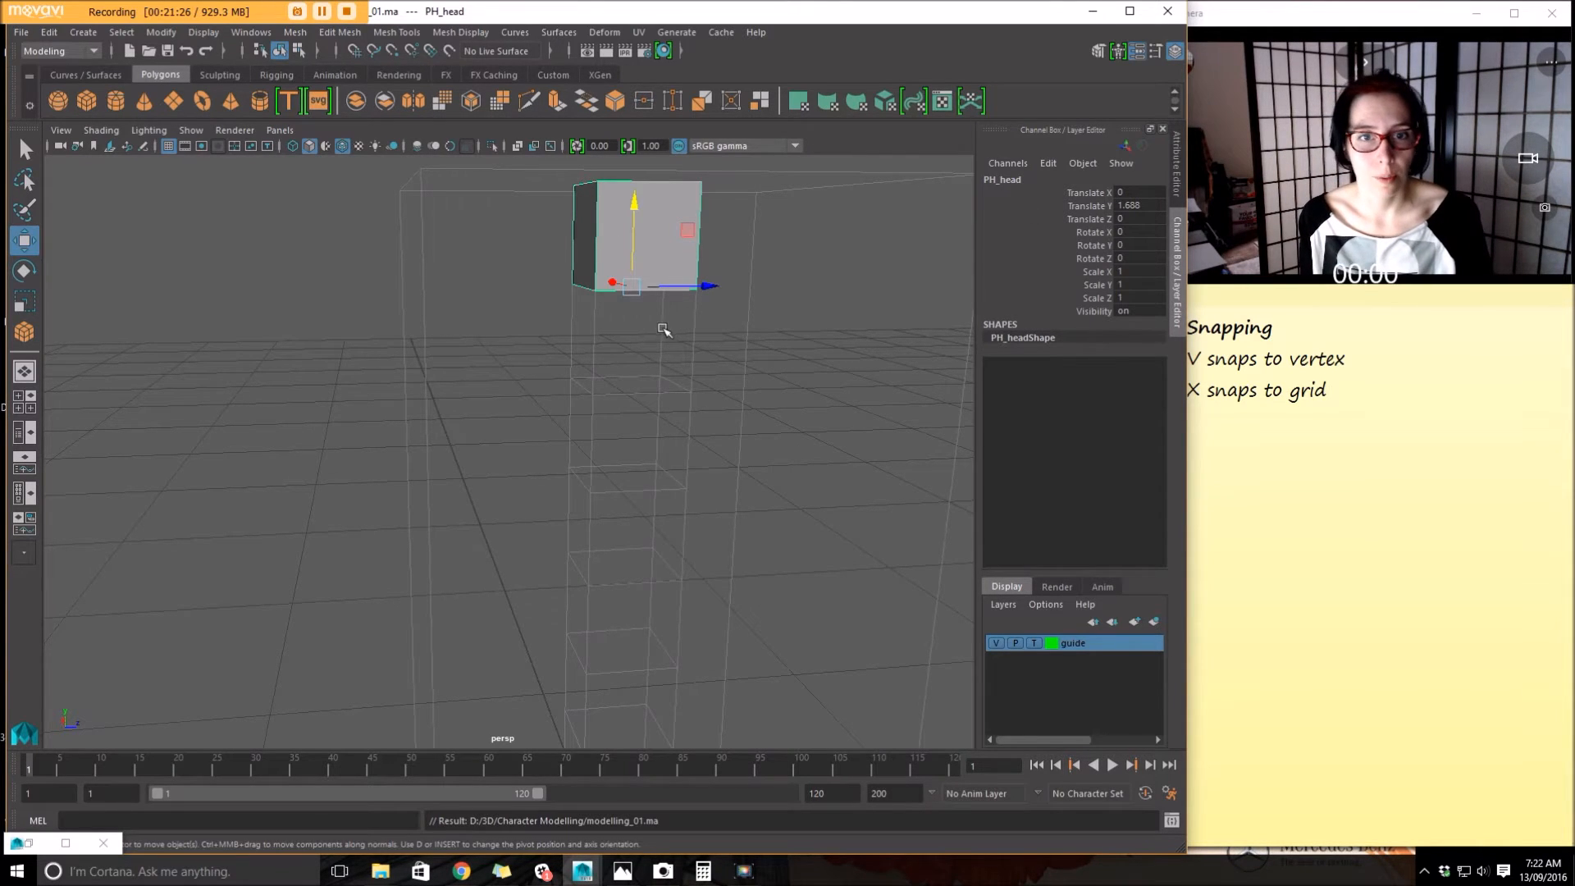
Smooth the PH_head cube once with one division, and deselect it
right_click_drag(785, 413, 618, 418, "alt")
left_click_drag(618, 419, 552, 471, "alt")
right_click_drag(552, 470, 690, 541, "alt")
middle_click_drag(621, 533, 562, 478, "alt")
left_click_drag(563, 477, 692, 492, "alt")
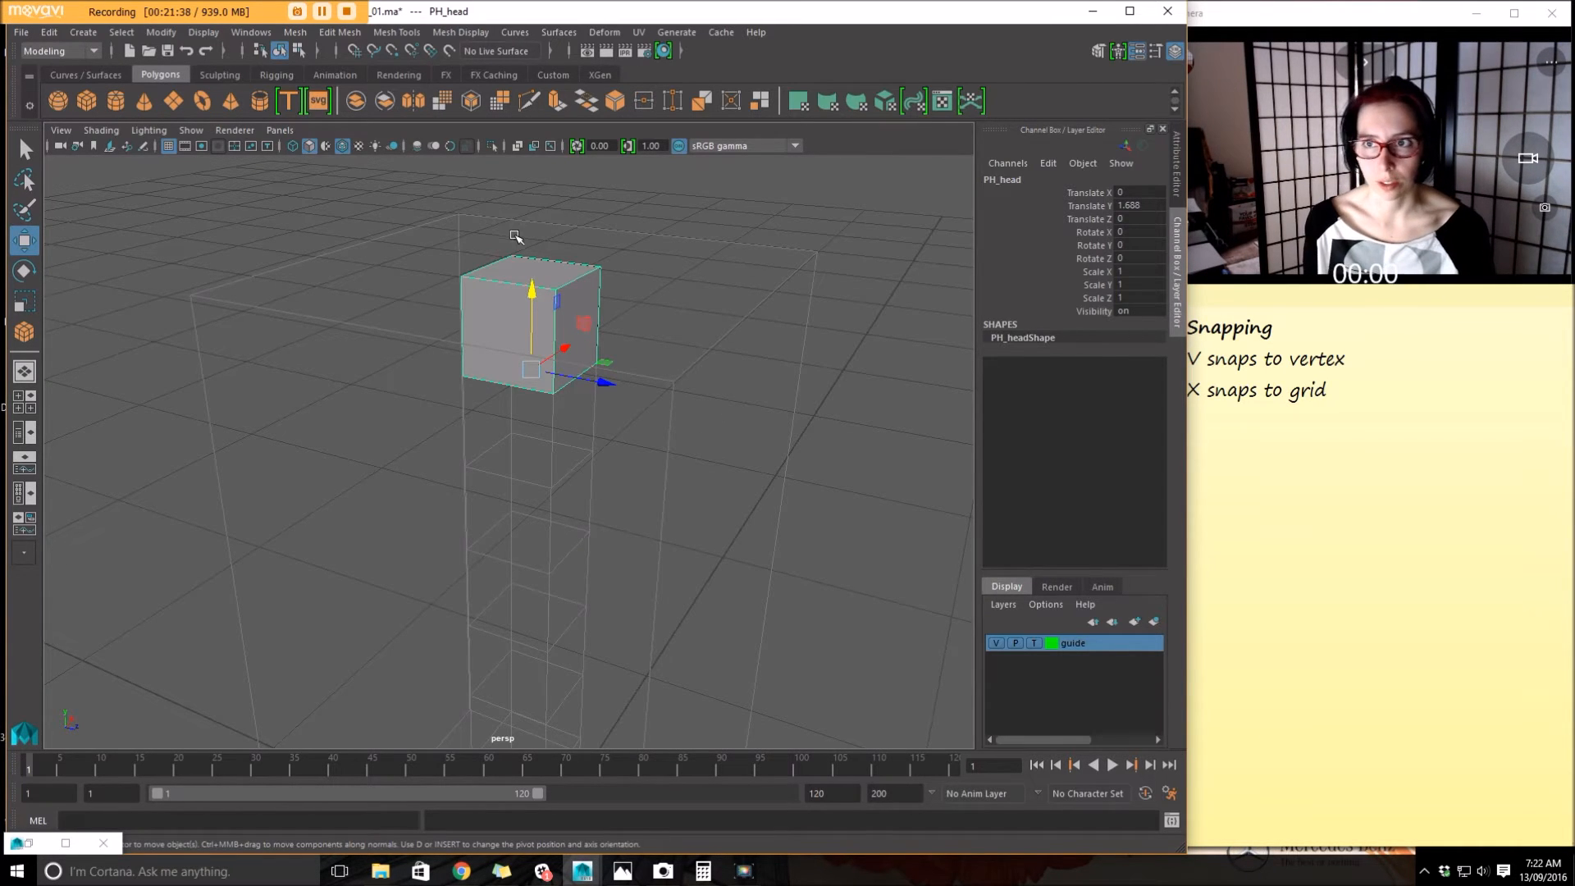
left_click_drag(564, 603, 500, 562, "alt")
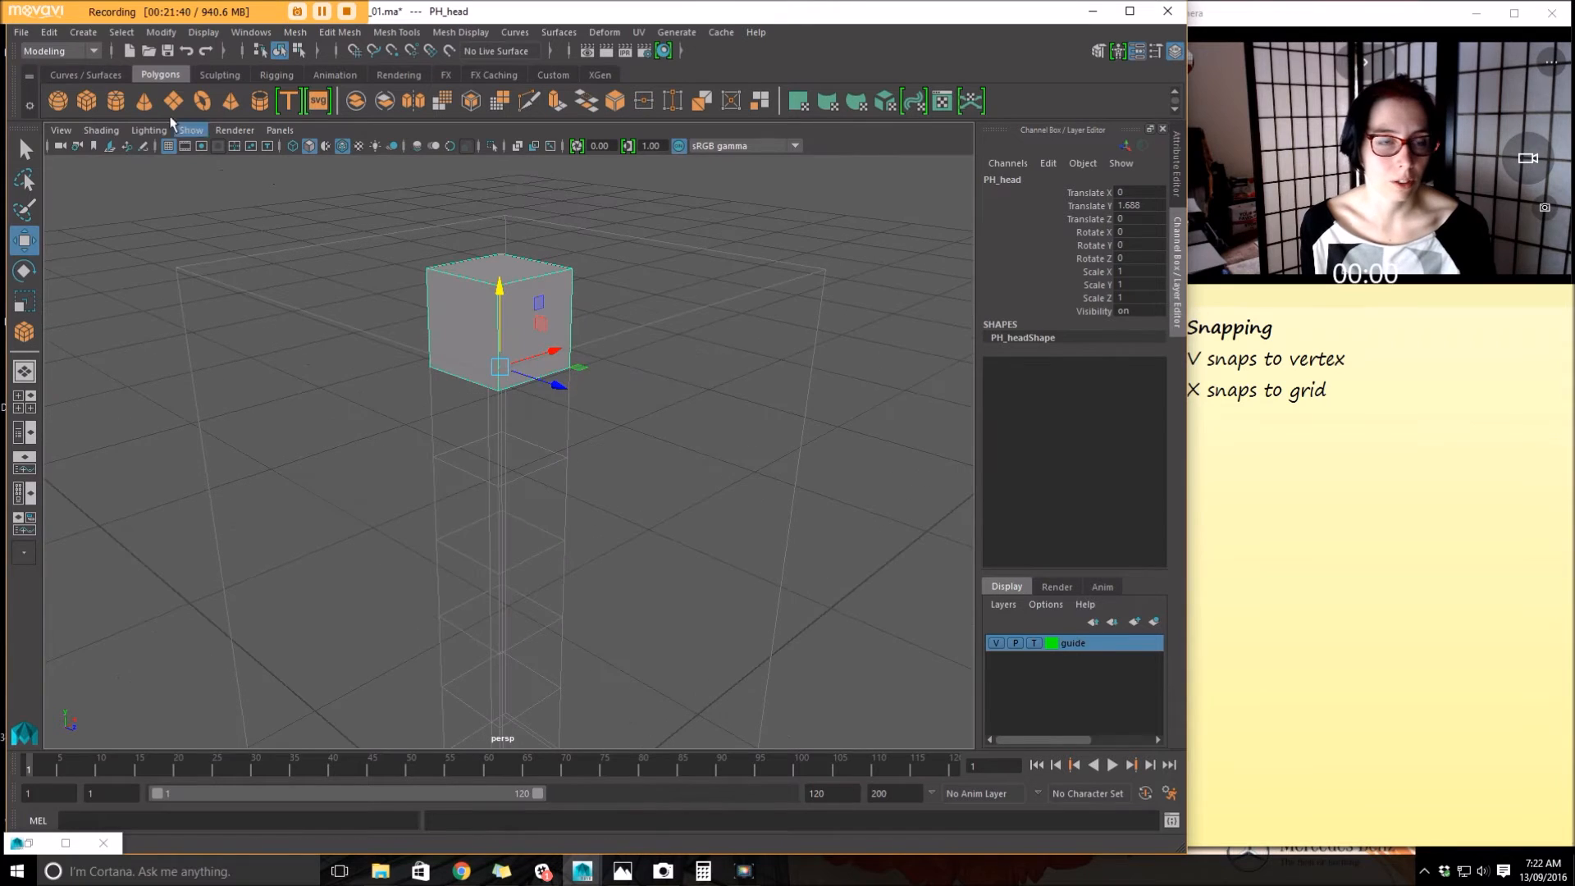
left_click(122, 32)
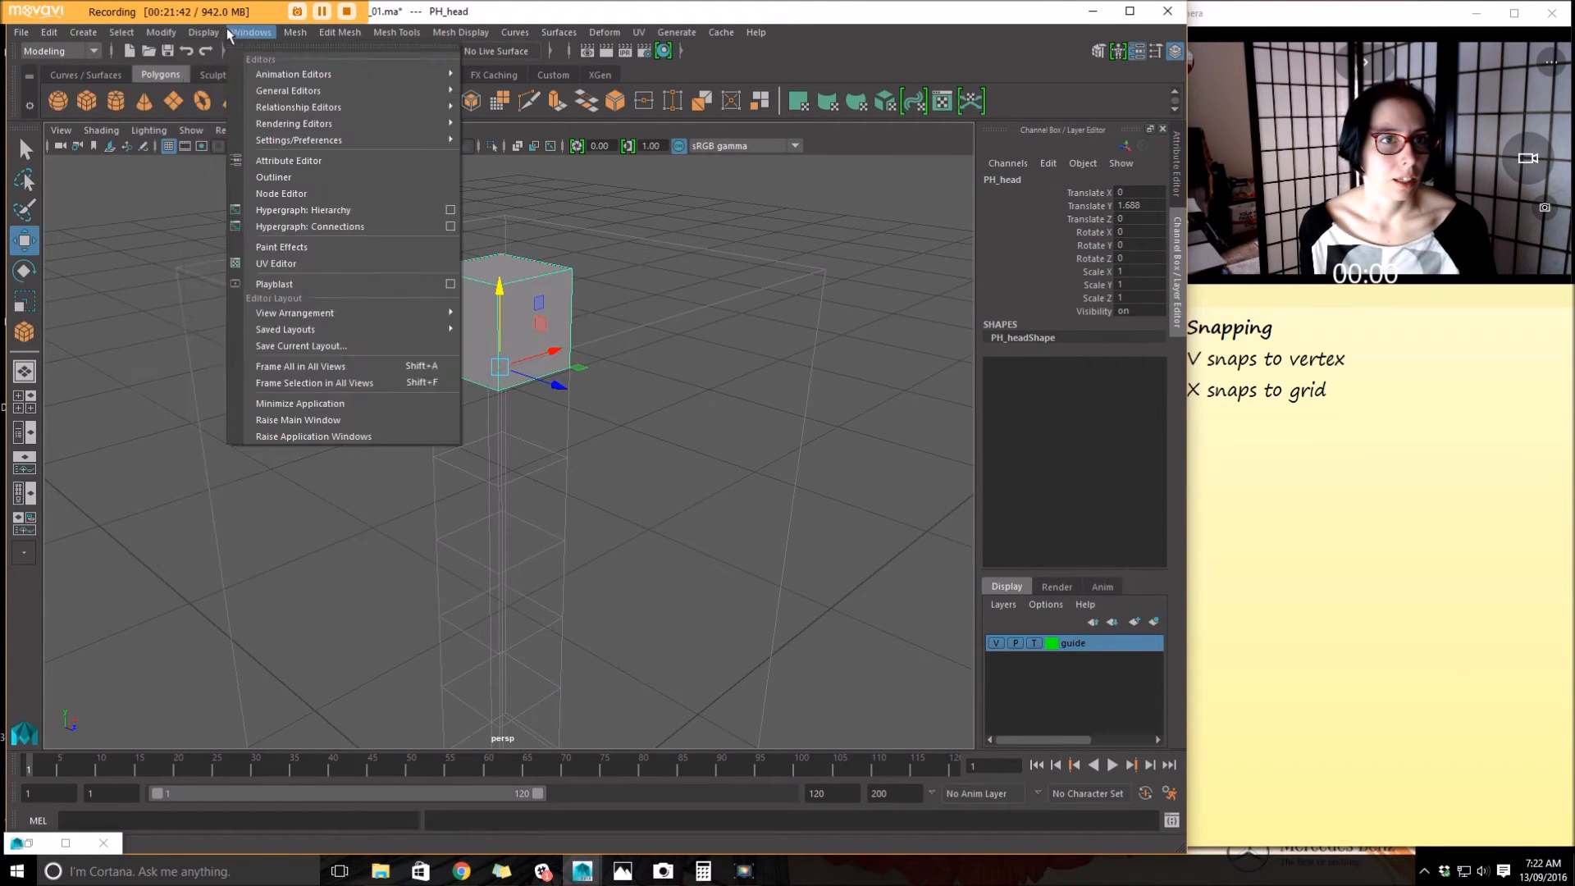
mouse_move(294, 33)
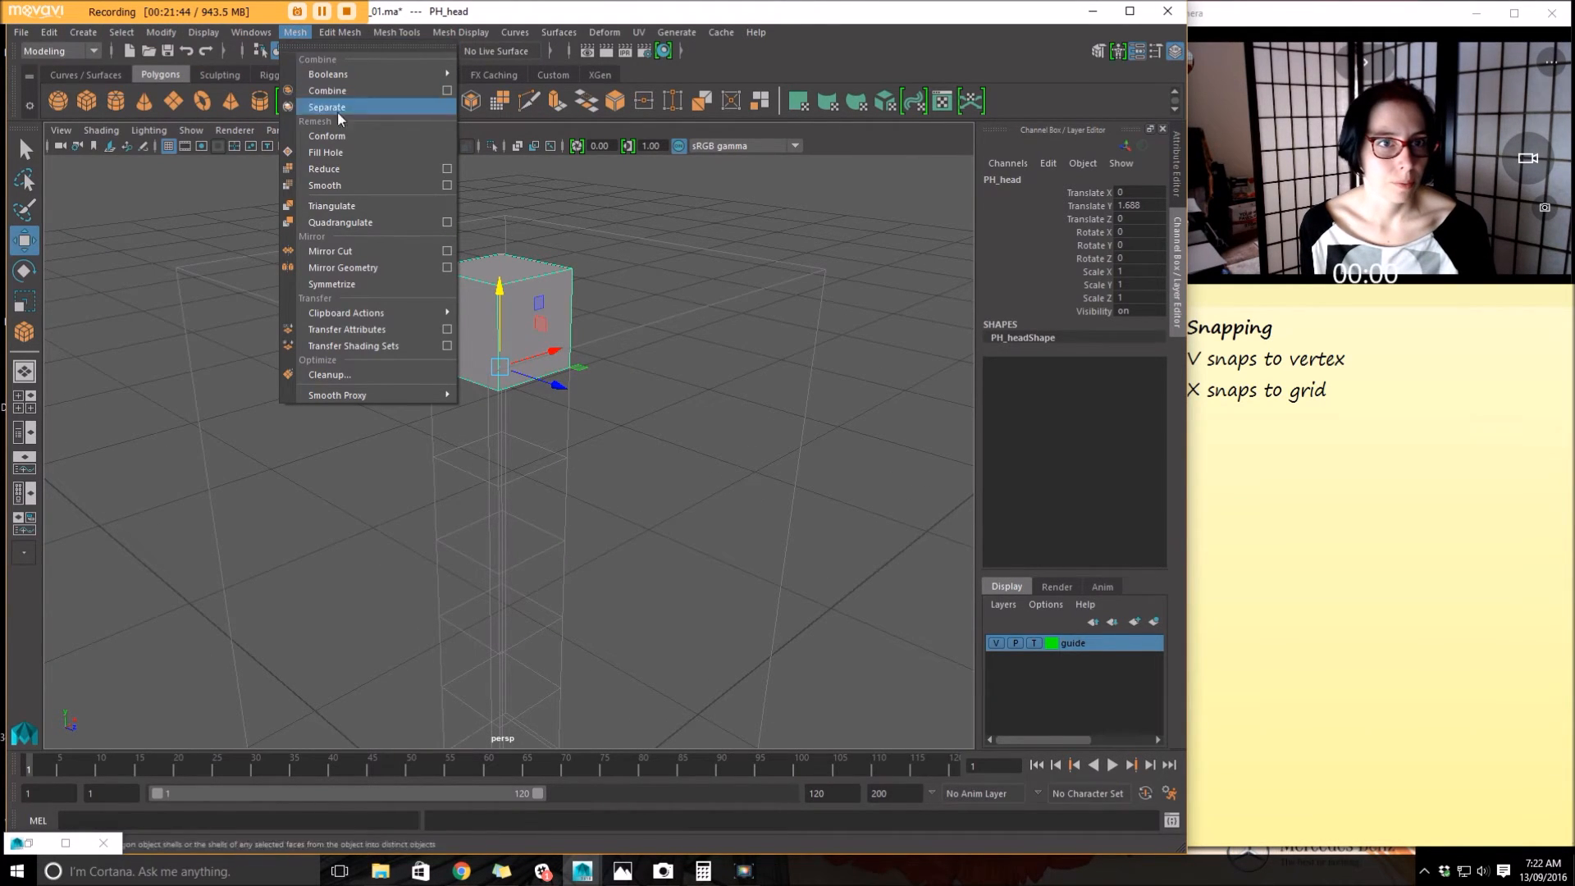
left_click(351, 184)
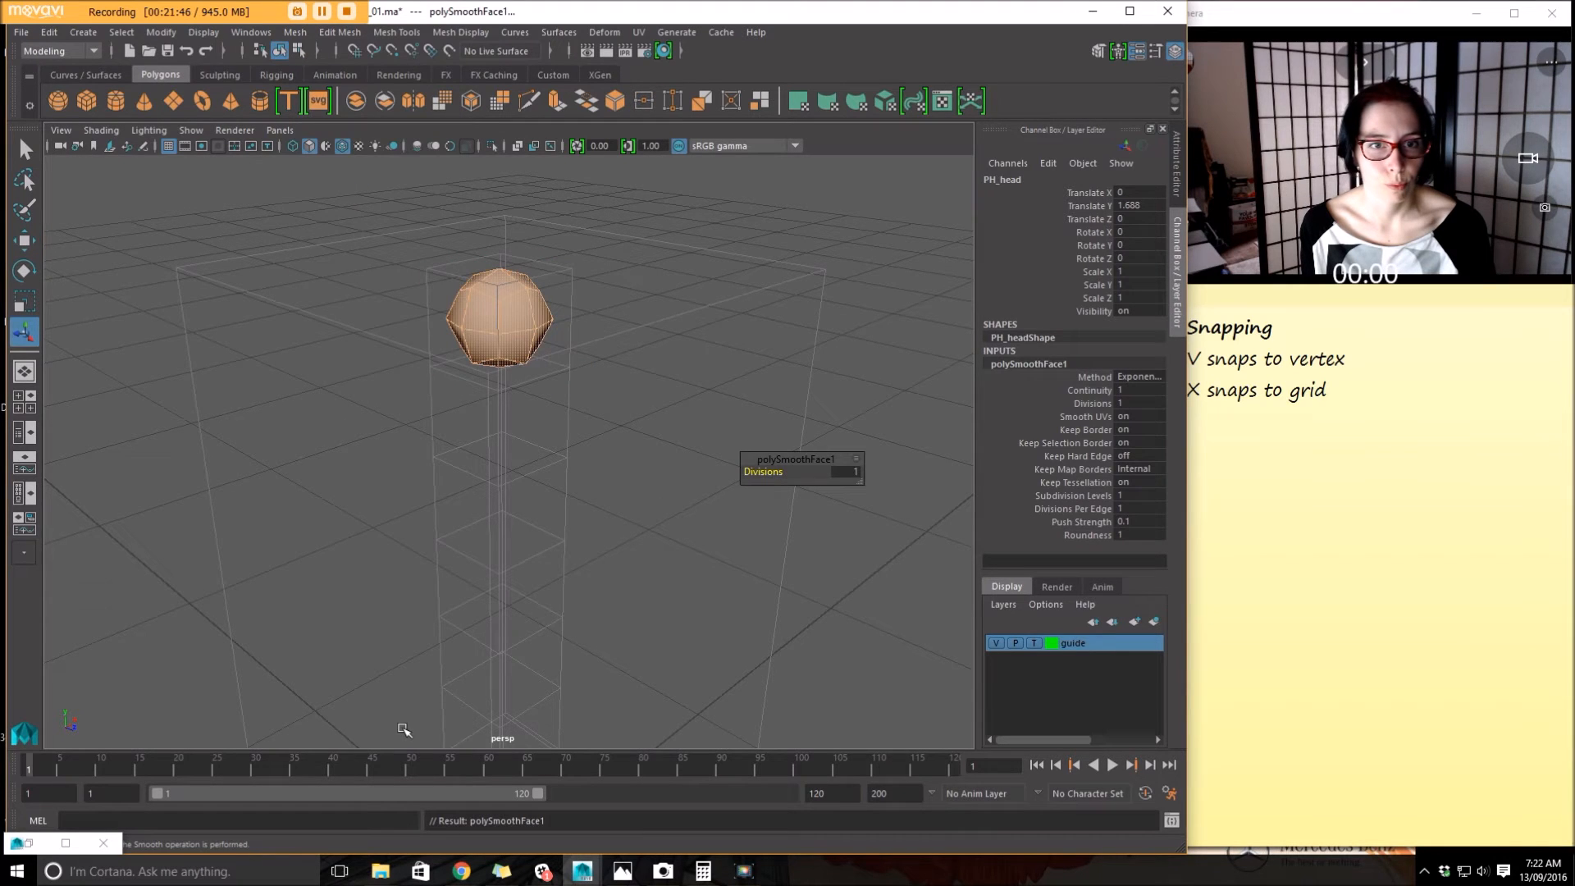
left_click(441, 577)
Try reshaping the smoothed head by moving its bottom vertices in vertex mode
left_click_drag(432, 454, 389, 462, "alt")
right_click_drag(389, 462, 608, 506, "alt")
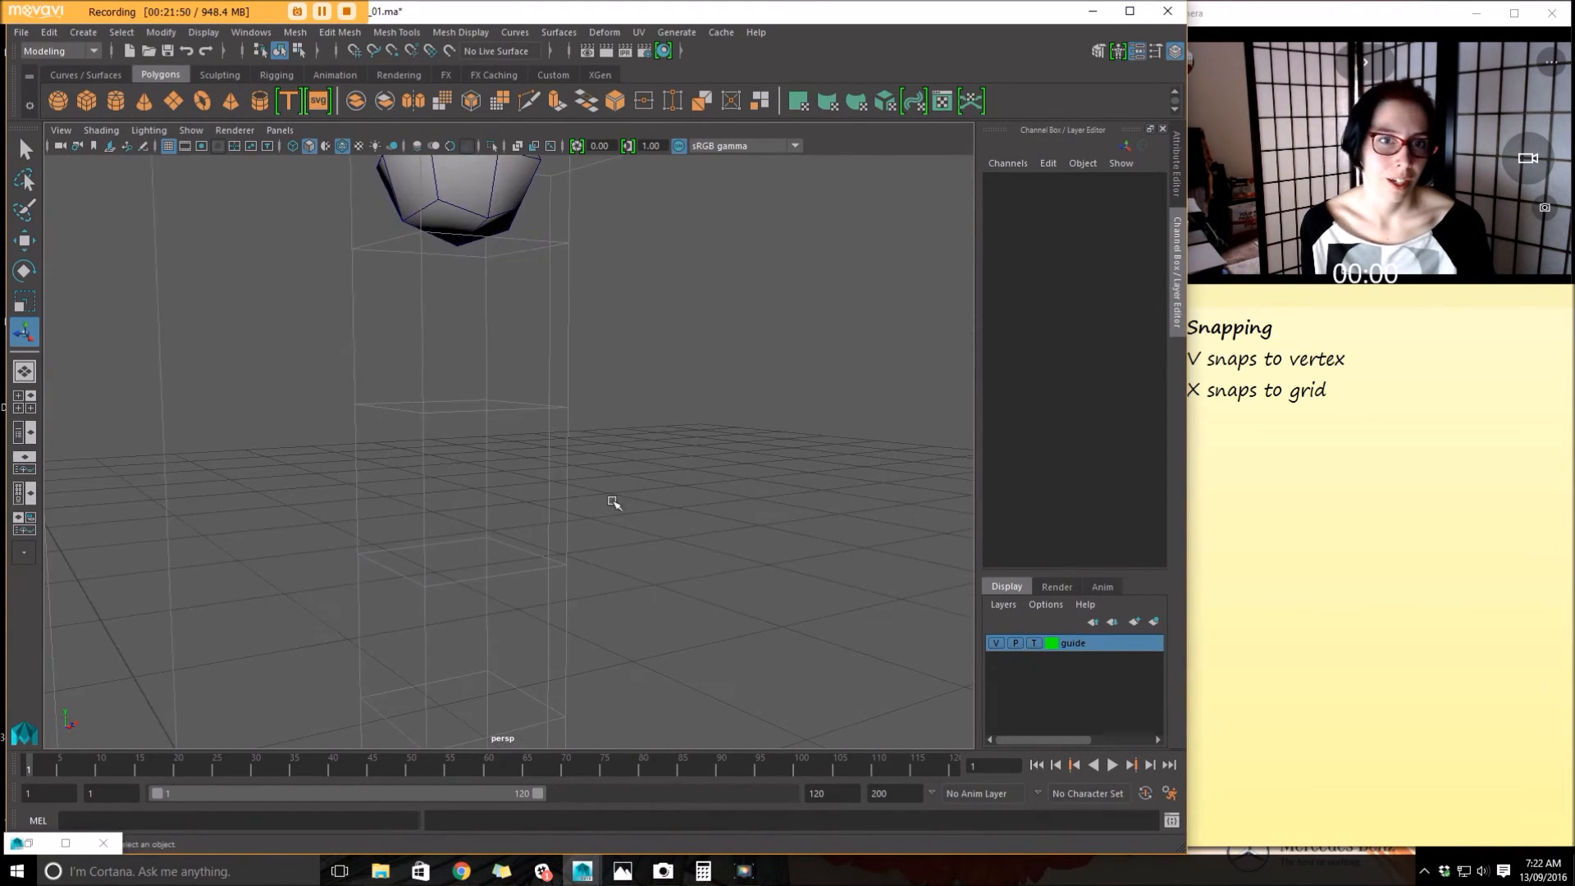
middle_click_drag(509, 337, 728, 489, "alt")
left_click_drag(727, 488, 644, 484, "alt")
right_click_drag(588, 383, 509, 372)
left_click_drag(475, 372, 470, 457)
key("w")
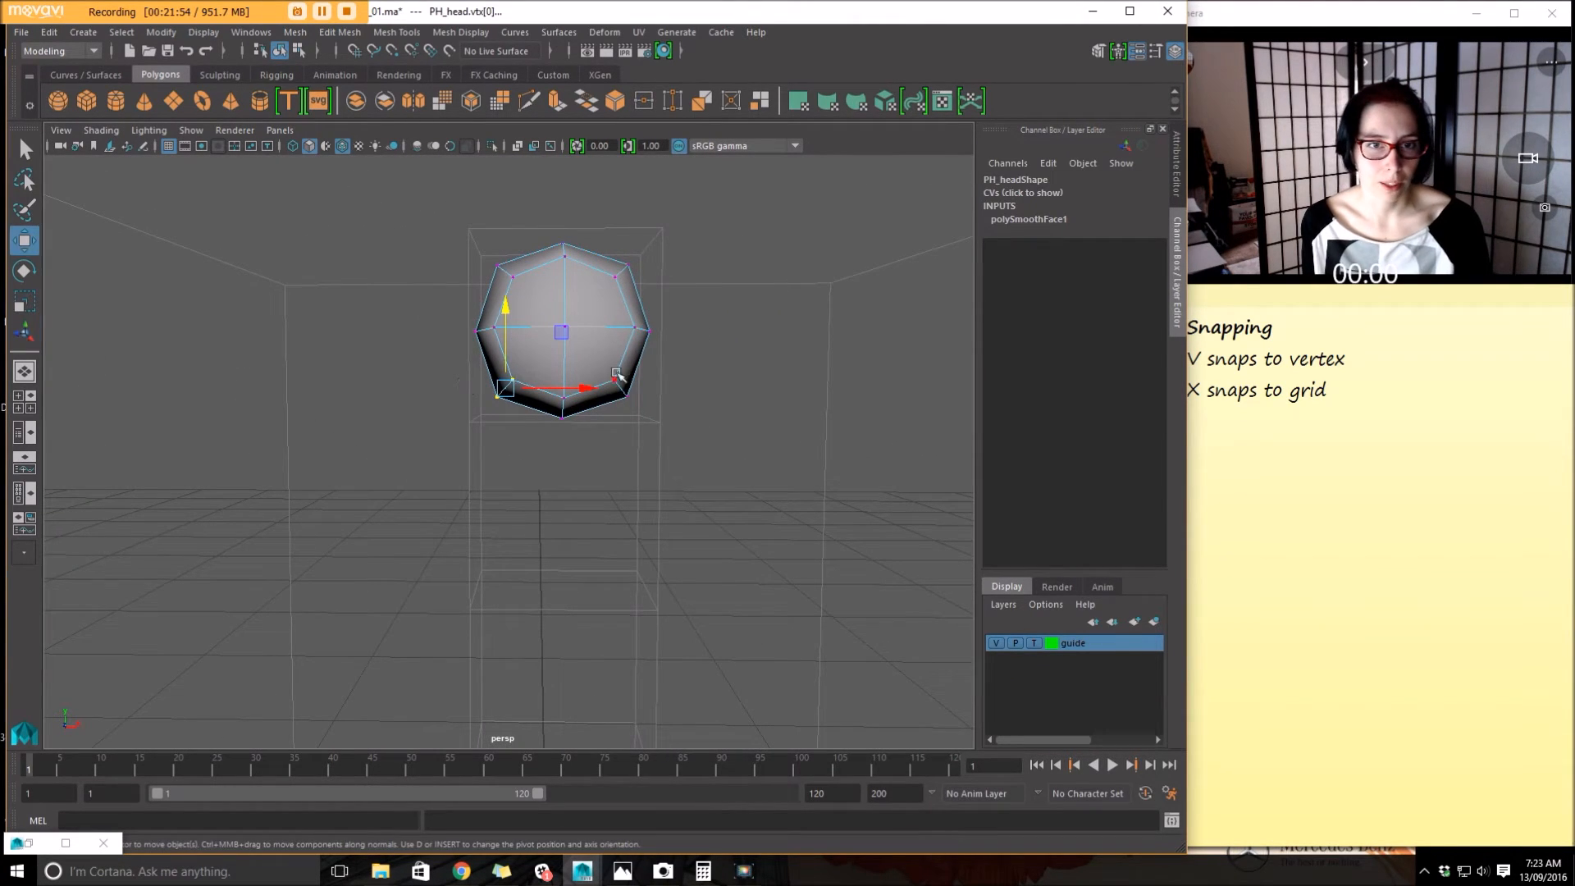
mouse_move(603, 398)
left_mouse_down()
mouse_move(537, 392)
mouse_move(572, 396)
left_mouse_up()
Try narrowing the head from front to back by scaling its lower vertices along Z, and undo the scaling
left_click_drag(742, 513, 783, 324)
left_click_drag(649, 323, 846, 424)
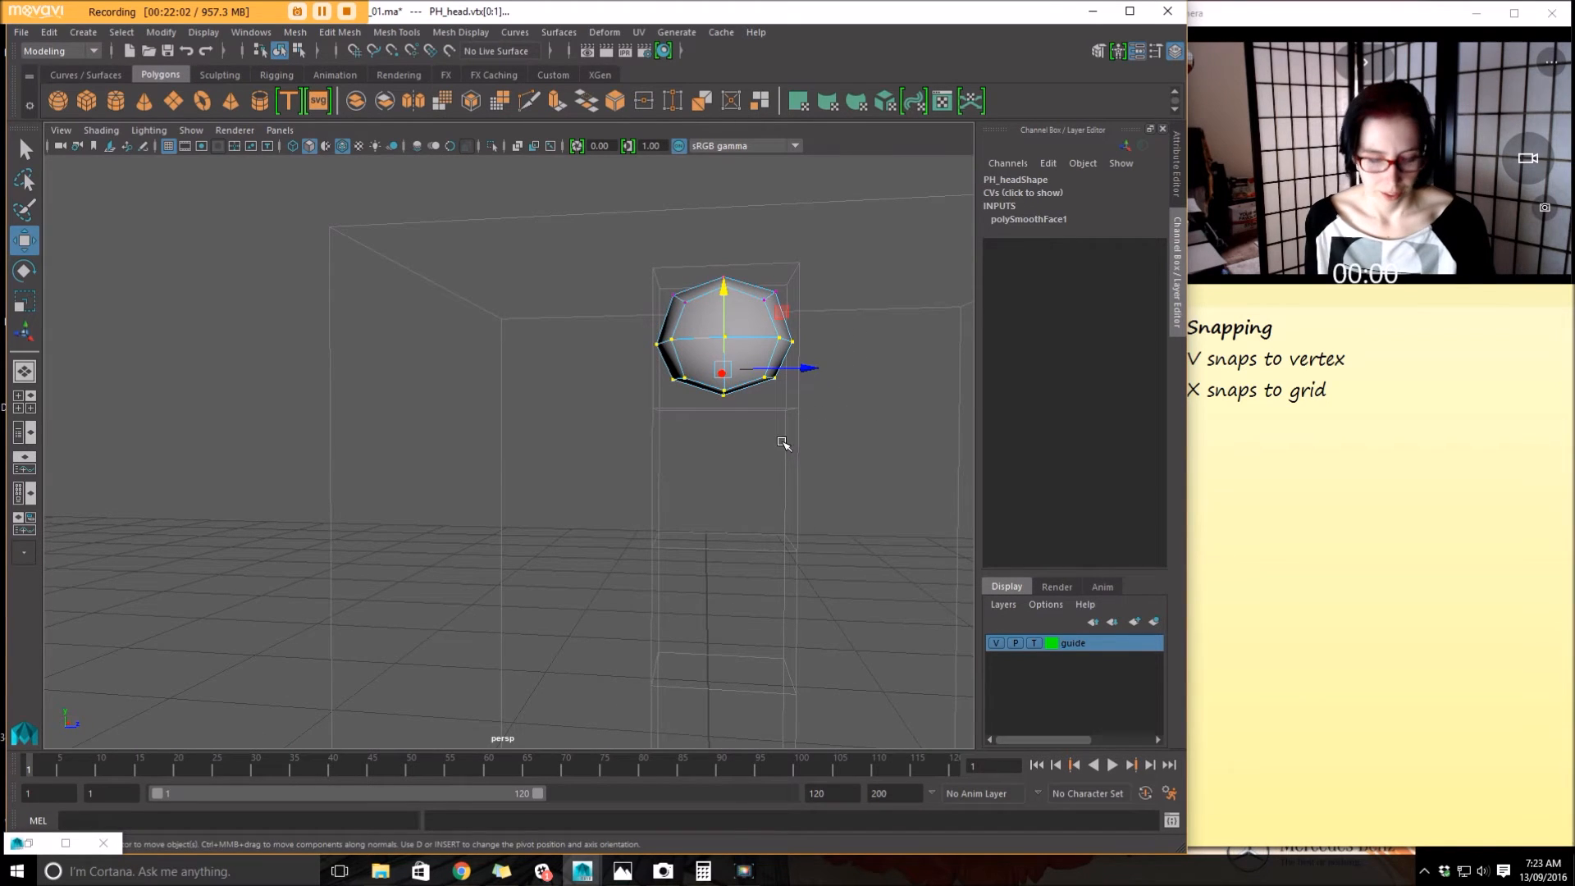
key("r")
left_click_drag(792, 366, 779, 371)
key("ctrl+z")
key("ctrl+z")
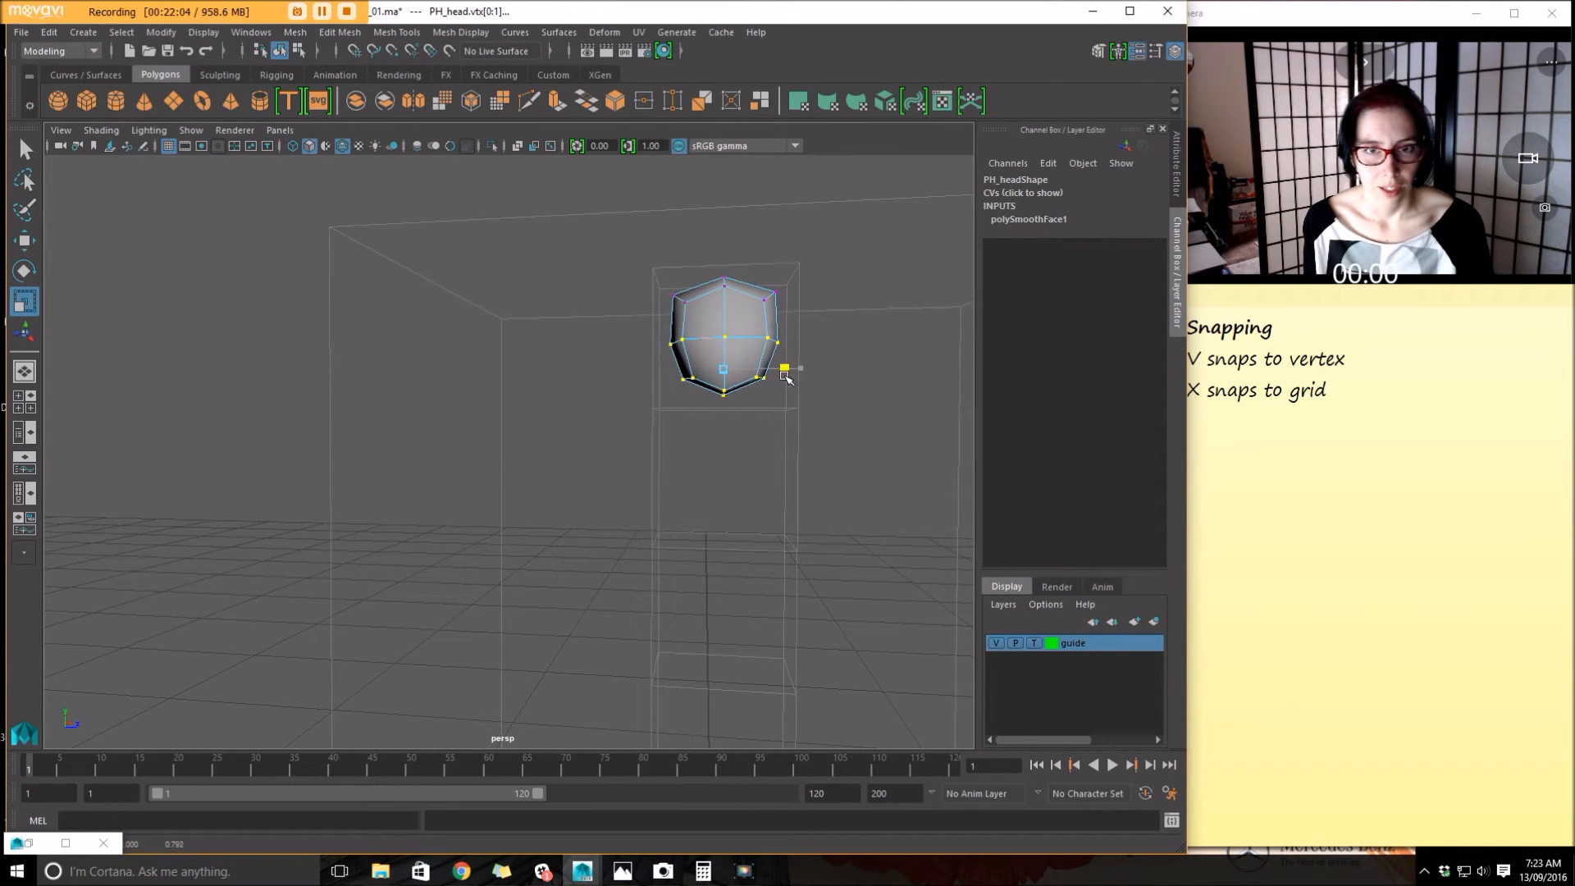
Undo the remaining vertex edits on the head and return PH_head to object mode
left_click_drag(911, 467, 751, 483, "alt")
key("ctrl+z")
key("ctrl+z")
key("ctrl+z")
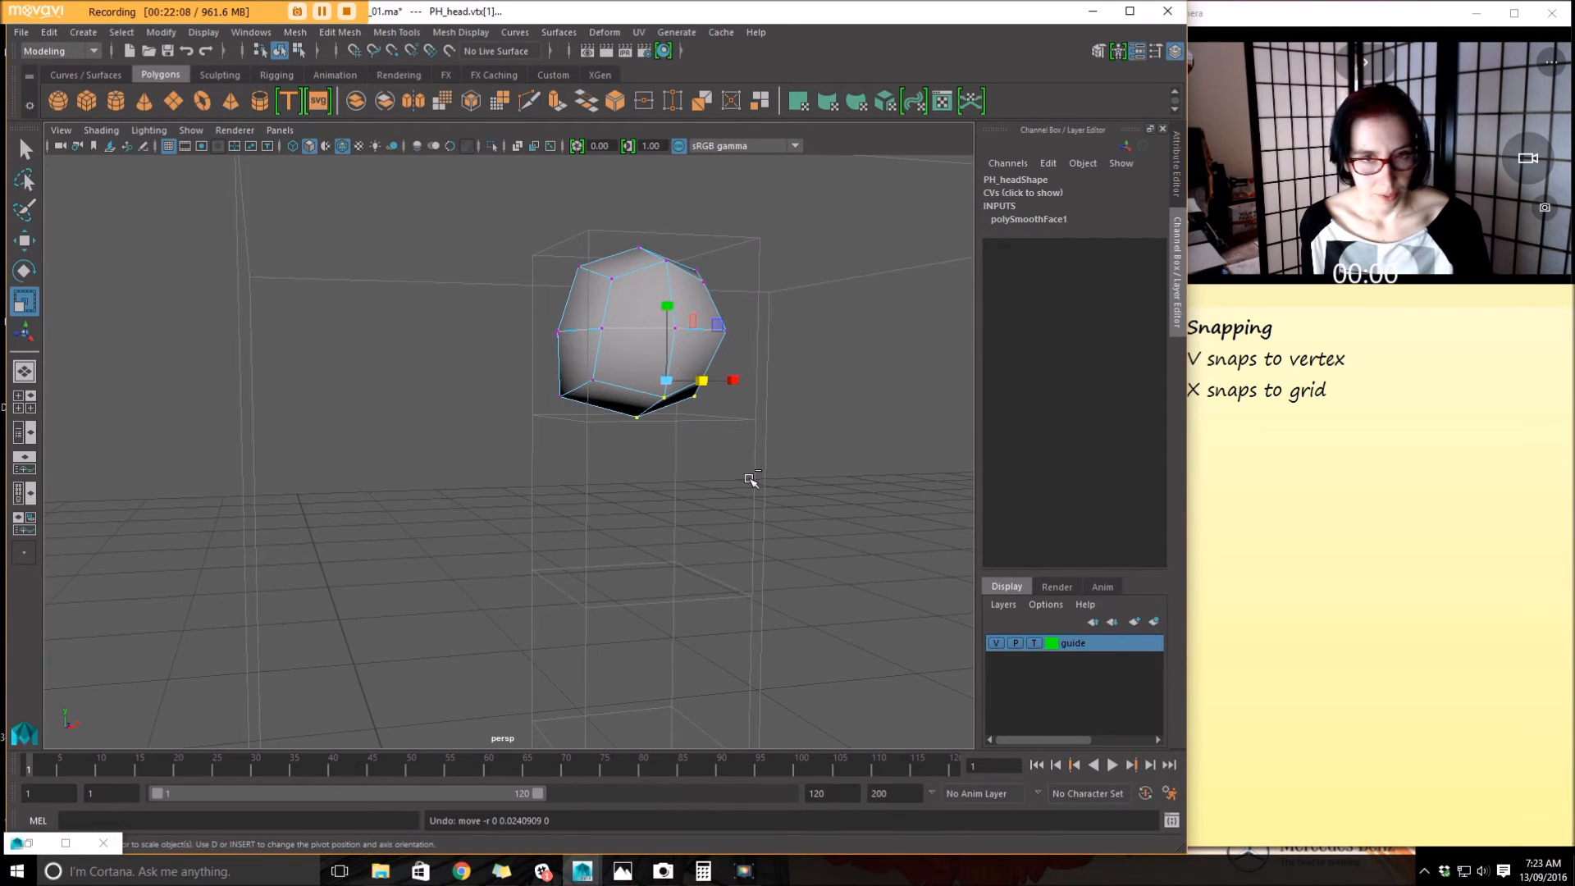
left_click_drag(874, 482, 763, 486, "alt")
right_click_drag(762, 486, 574, 521, "alt")
left_click_drag(574, 520, 783, 507, "alt")
middle_click_drag(783, 507, 723, 503, "alt")
right_click_drag(595, 360, 671, 328)
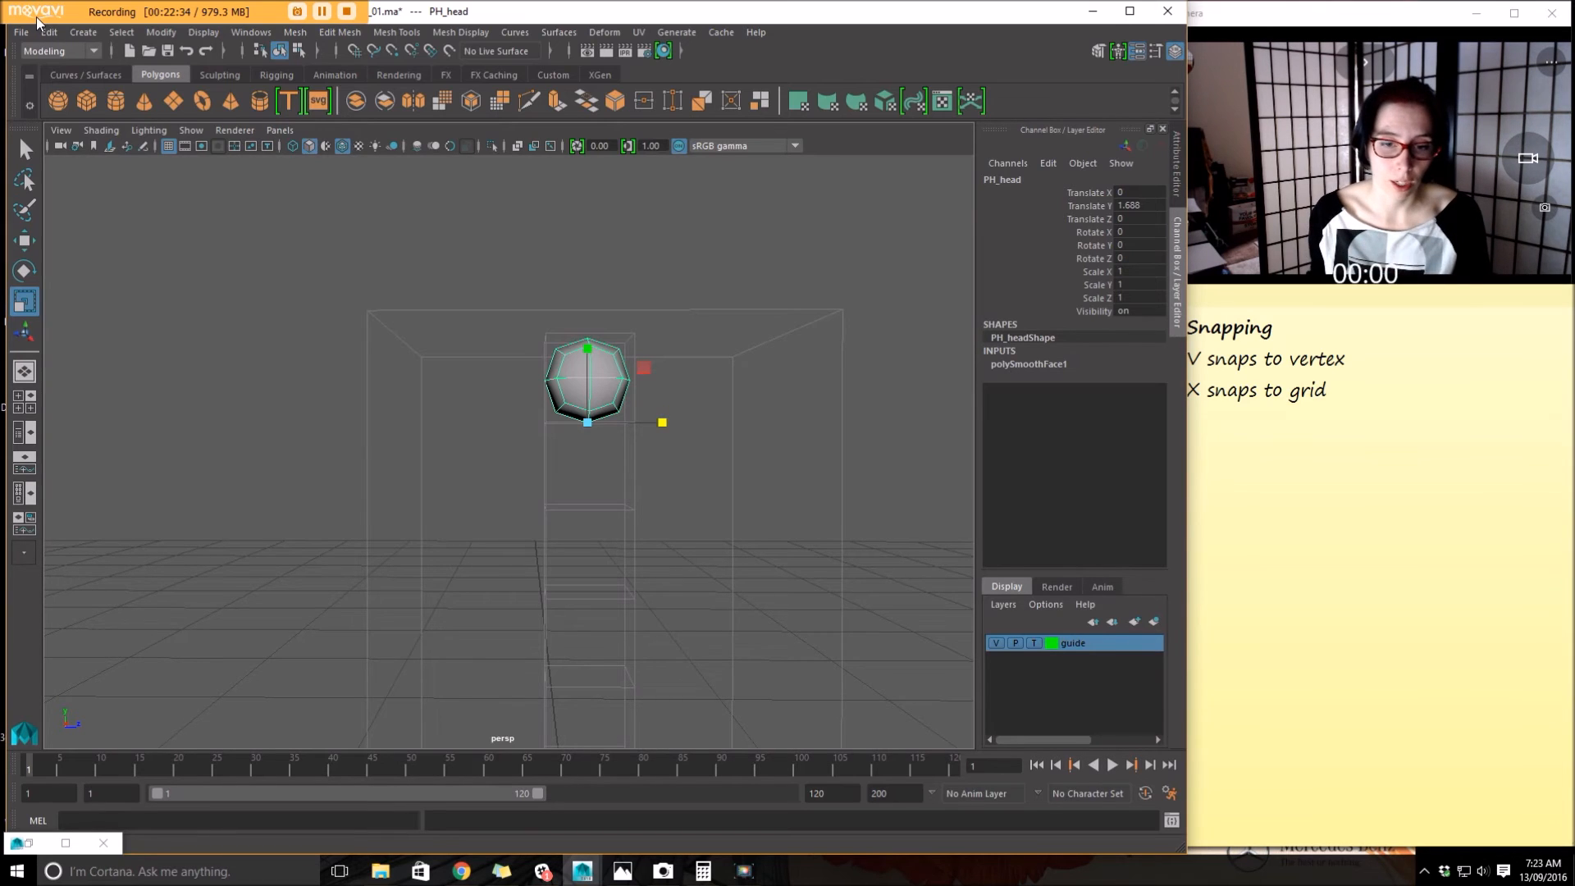
Switch to Photos to check the male proportion chart prop_male.gif, and close the image
left_click(622, 871)
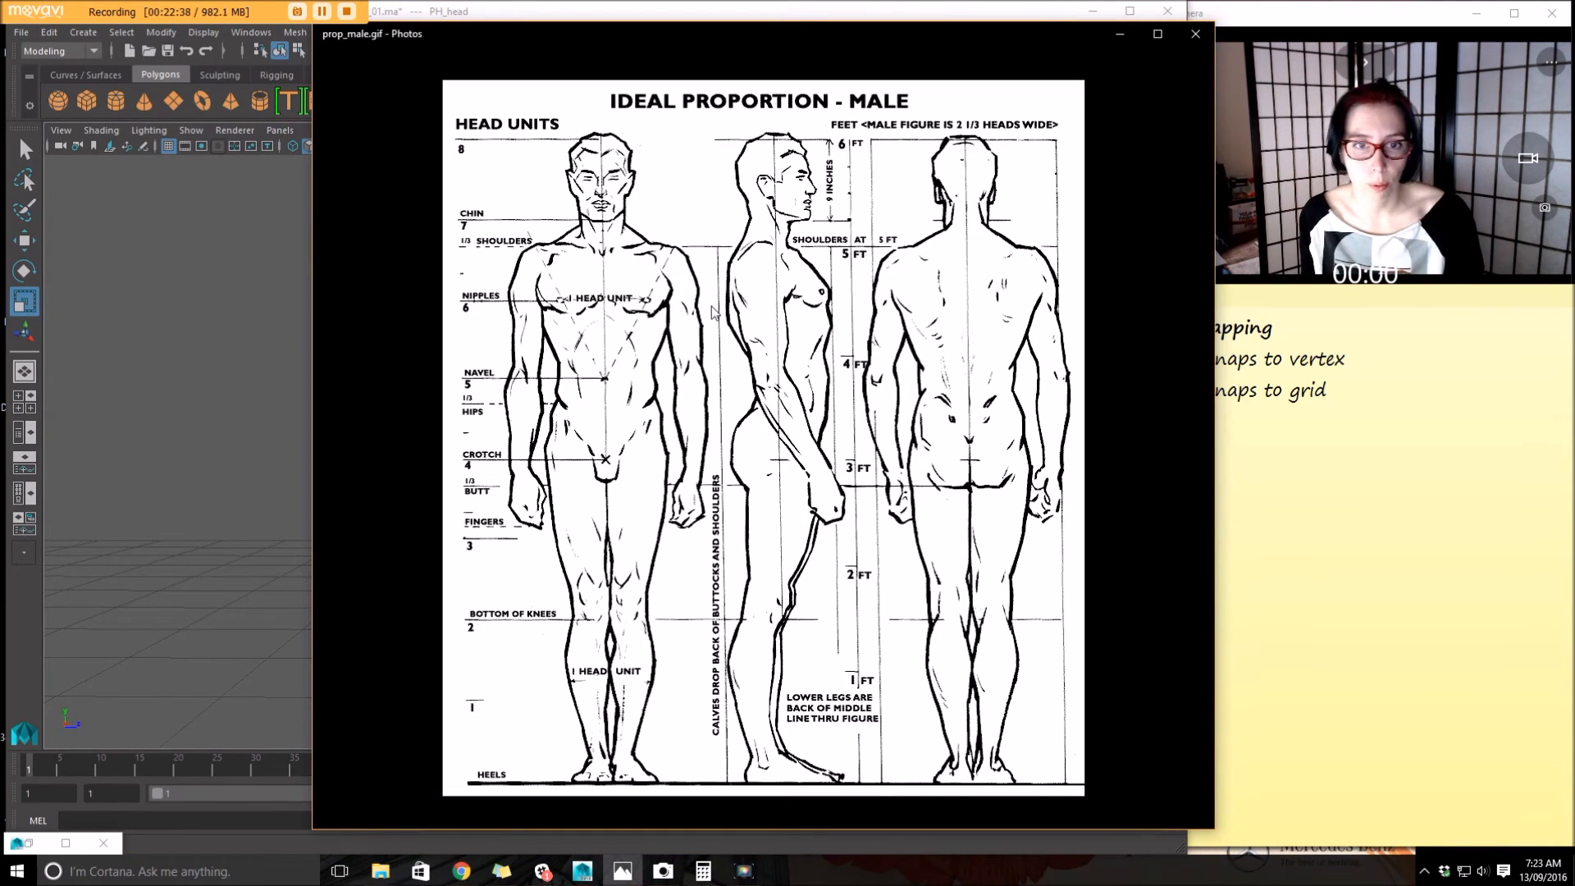
left_click(1195, 33)
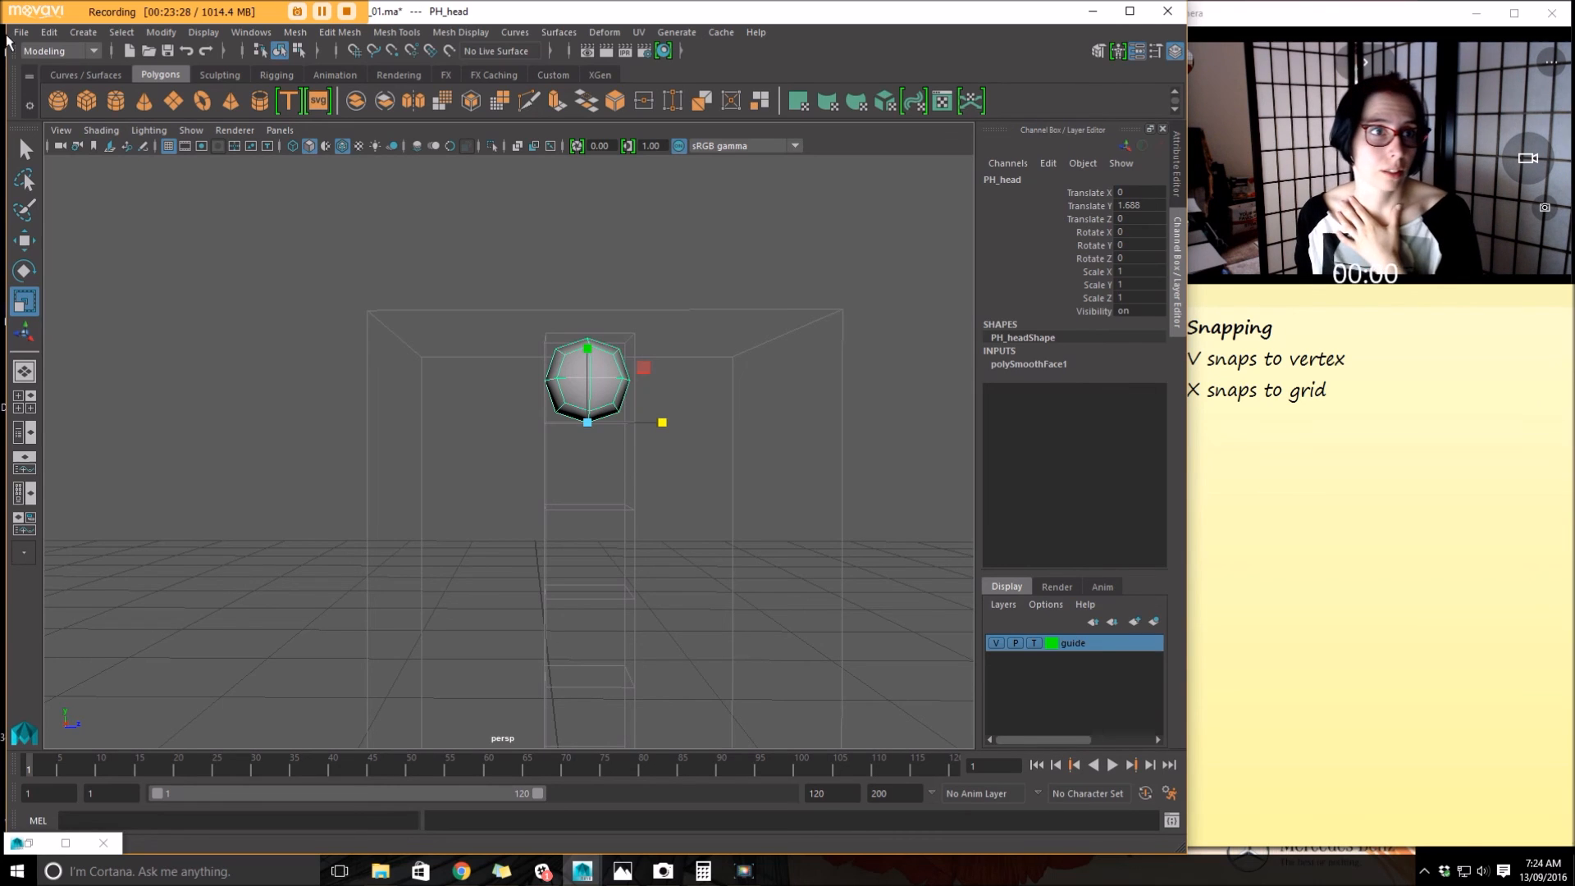
Save the scene under its current name, accepting the student version notice, and return to the Scale tool
left_click(29, 33)
left_click(69, 99)
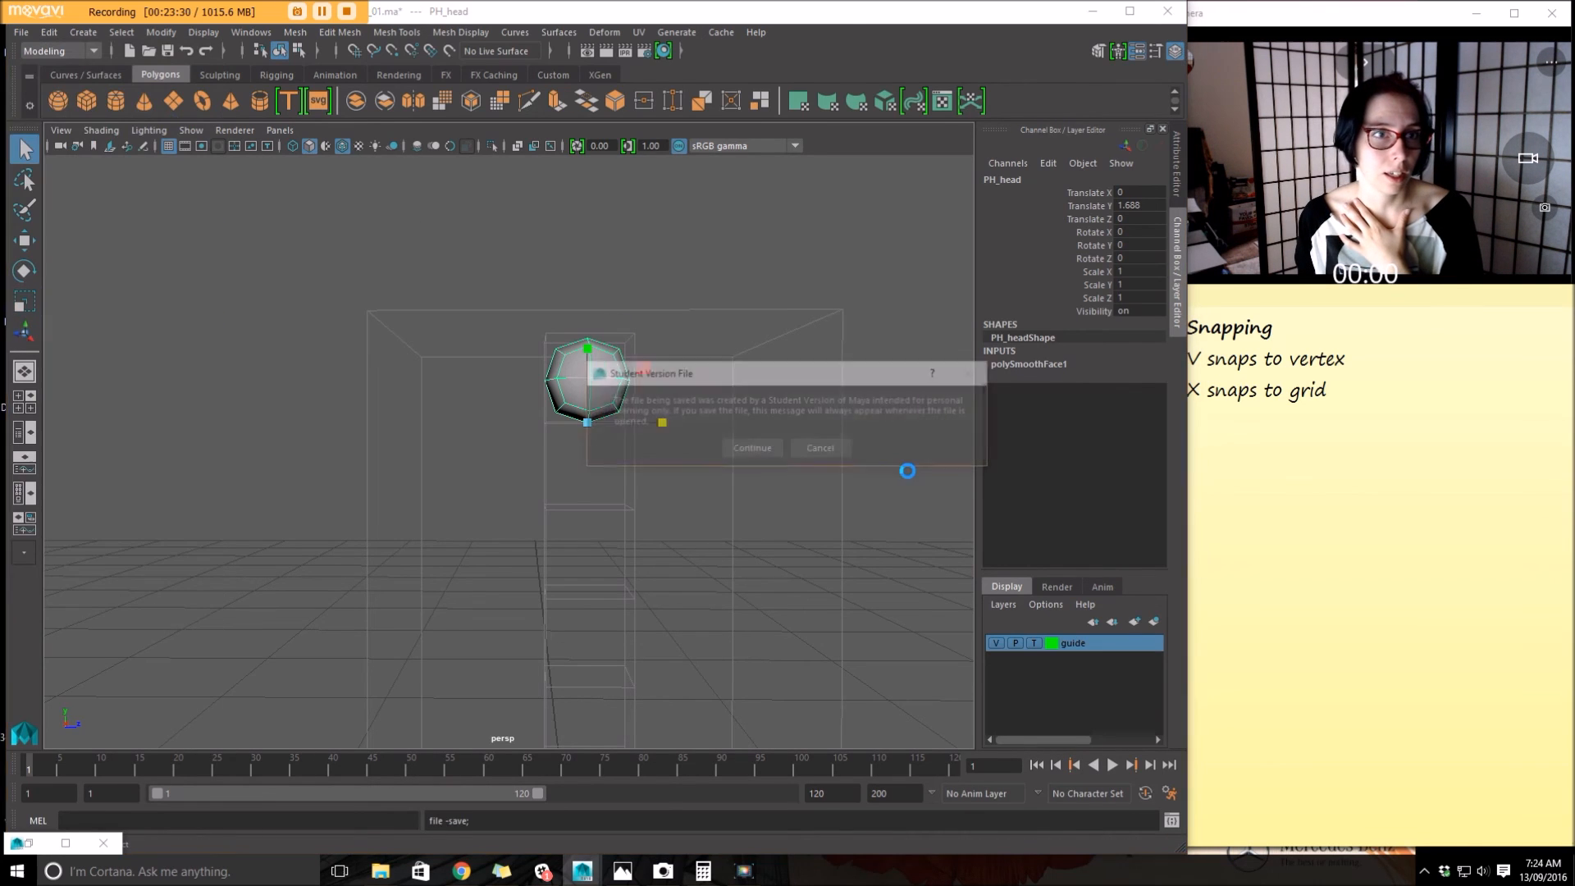
left_click(765, 451)
key("r")
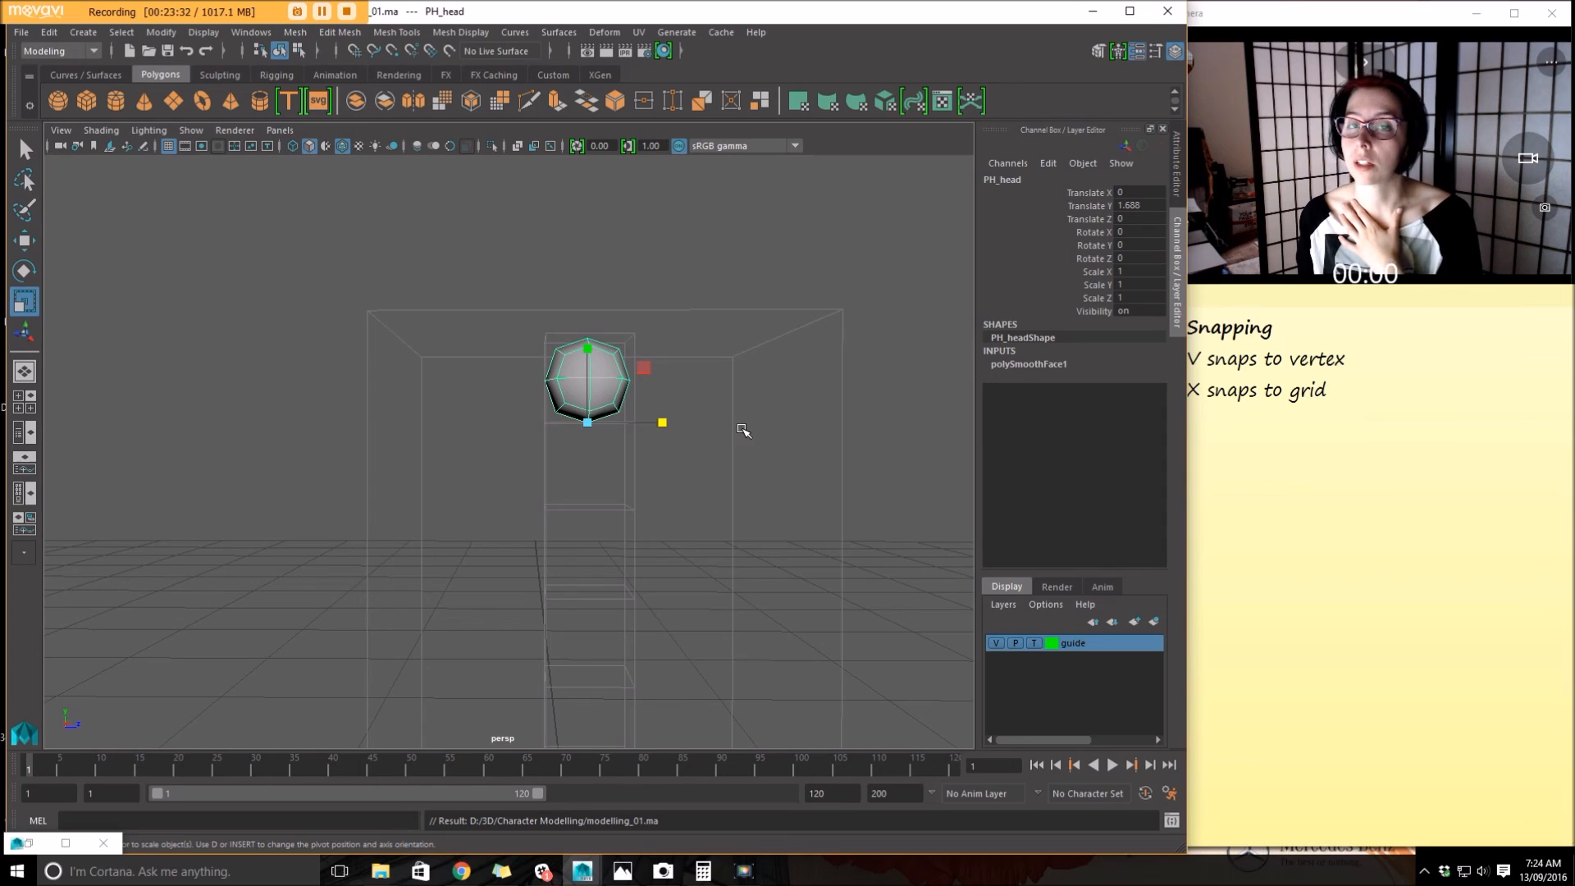